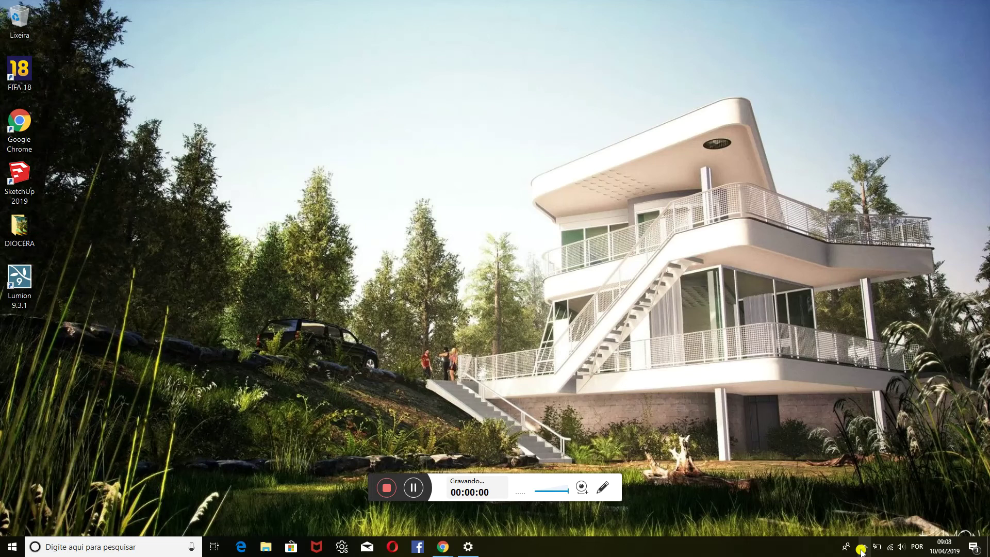
# Bring Chrome back, resume the YouTube music video and switch to the HOUSE / VILLA tab
pyautogui.click(580, 491)
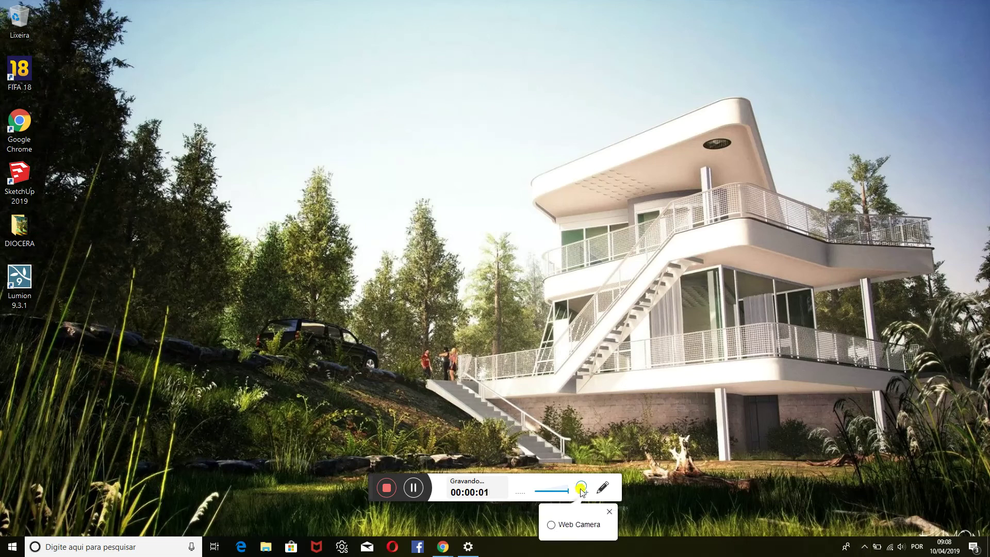
pyautogui.click(552, 525)
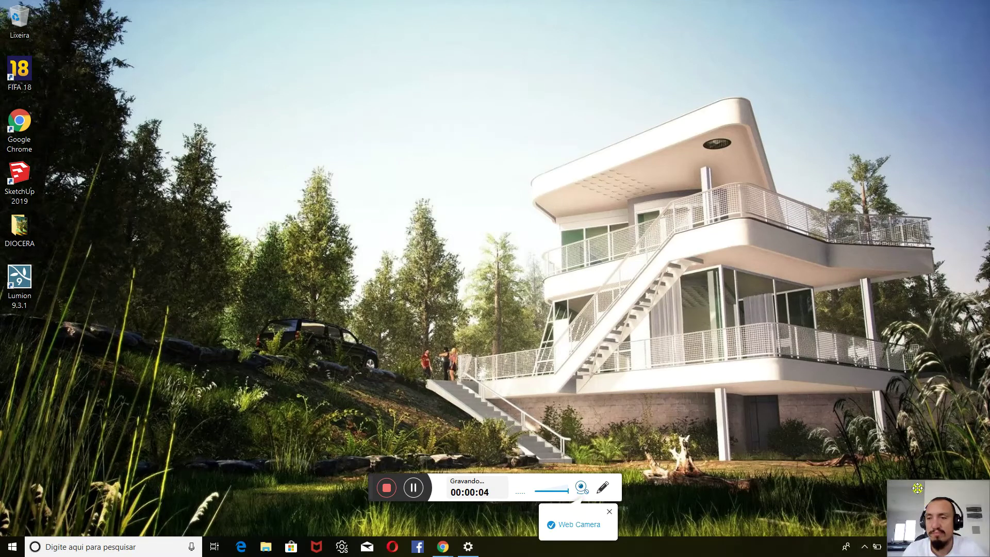
pyautogui.moveTo(917, 488); pyautogui.dragTo(739, 328)
pyautogui.moveTo(808, 395)
pyautogui.mouseDown()
pyautogui.moveTo(933, 460)
pyautogui.moveTo(976, 501)
pyautogui.mouseUp()
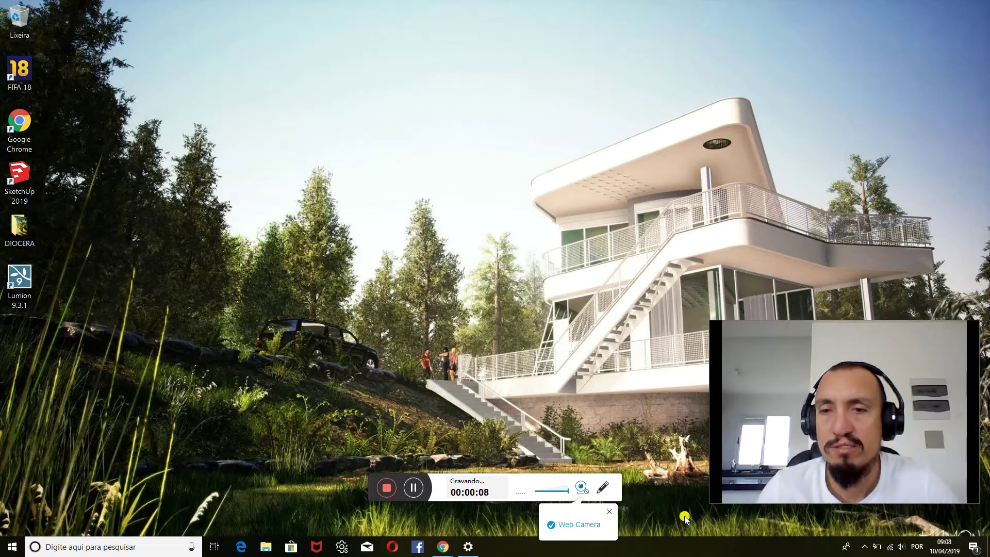
pyautogui.moveTo(710, 503); pyautogui.dragTo(665, 533)
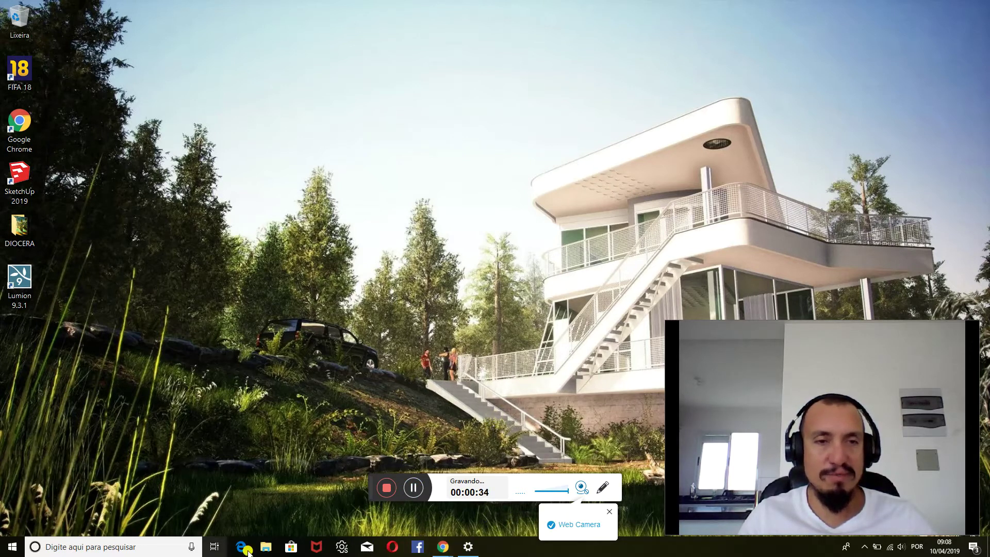
pyautogui.moveTo(443, 547)
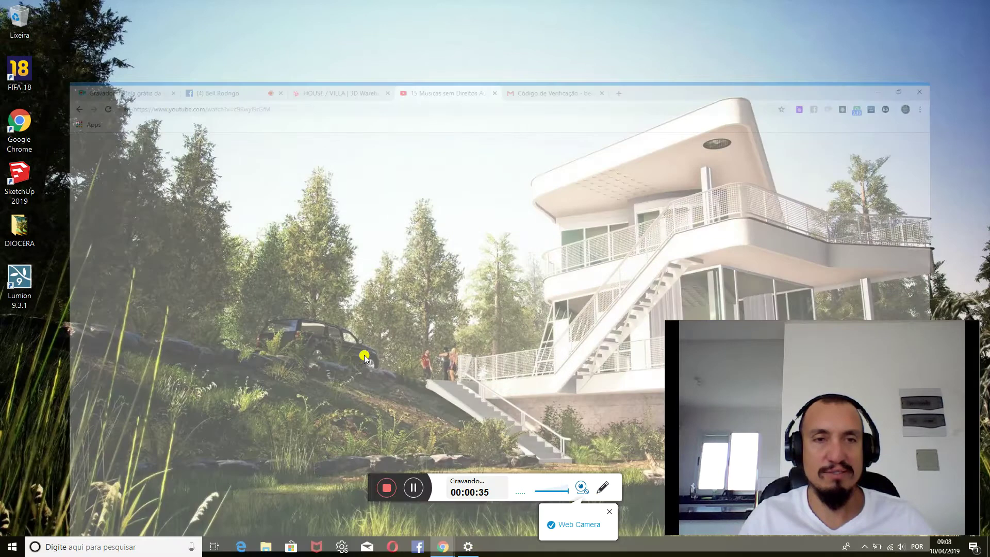
pyautogui.click(407, 519)
pyautogui.click(71, 456)
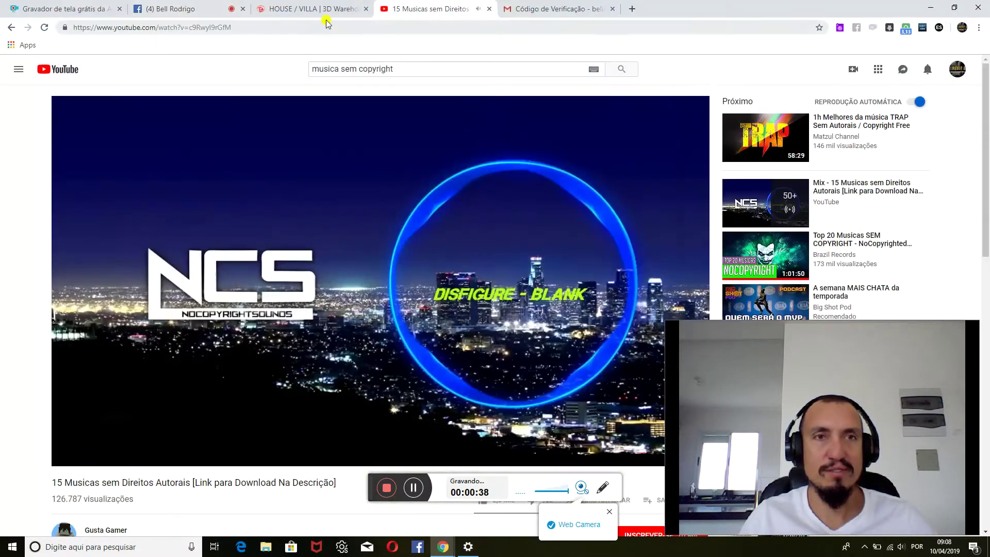
pyautogui.moveTo(108, 457)
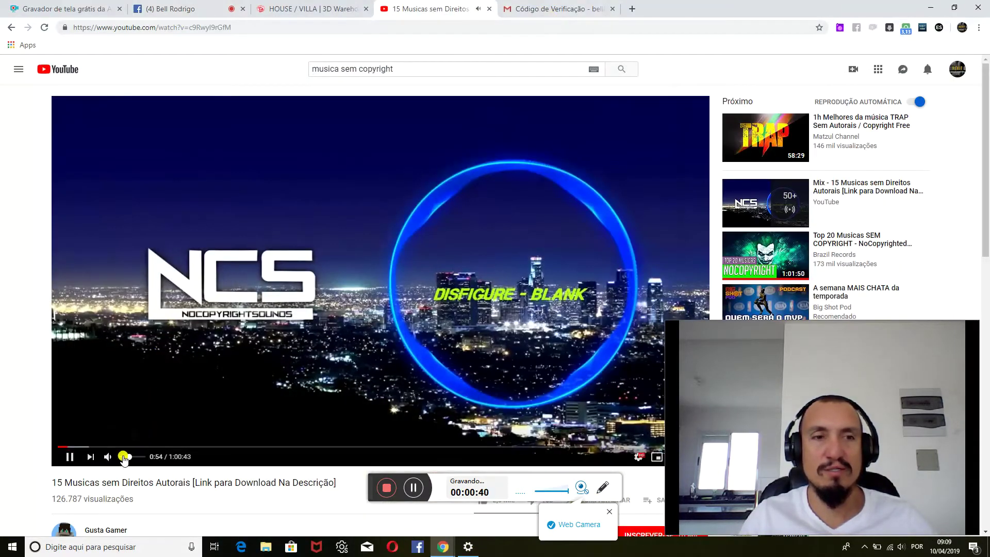
pyautogui.click(285, 8)
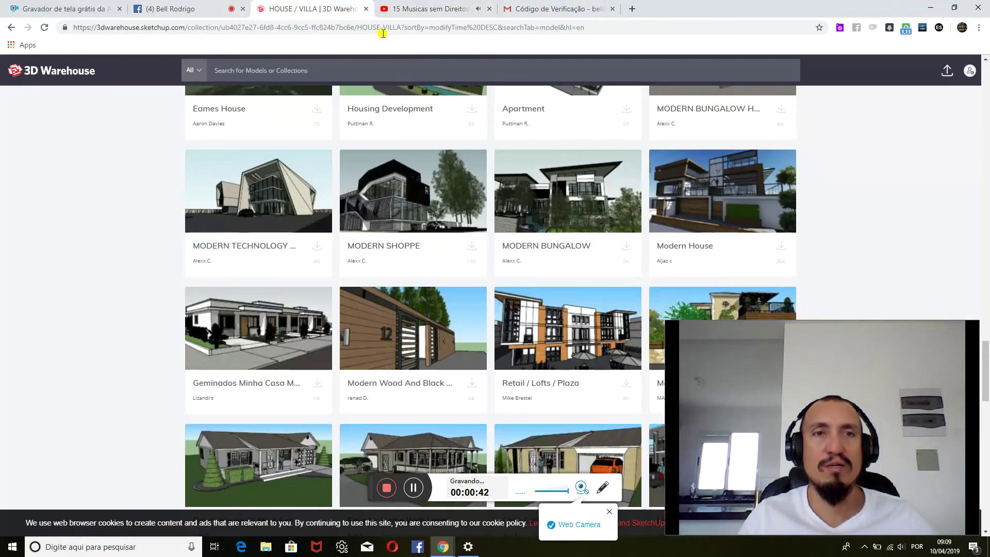
# Browse the house model grid and open the Casa Moderna Contemporânea model page
pyautogui.scroll(-10, 420, 221)
pyautogui.scroll(-10, 428, 225)
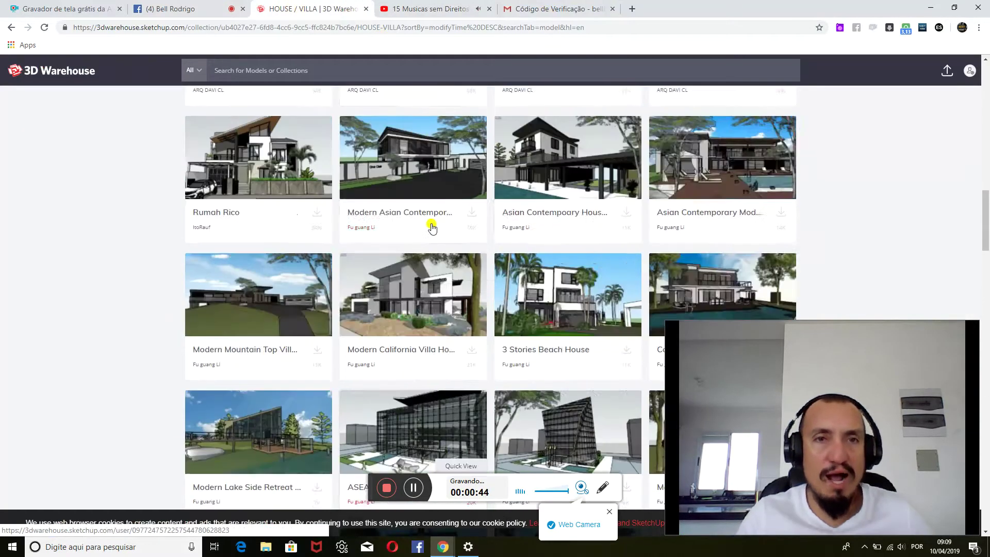
pyautogui.scroll(10, 431, 228)
pyautogui.scroll(5, 434, 233)
pyautogui.scroll(3, 439, 242)
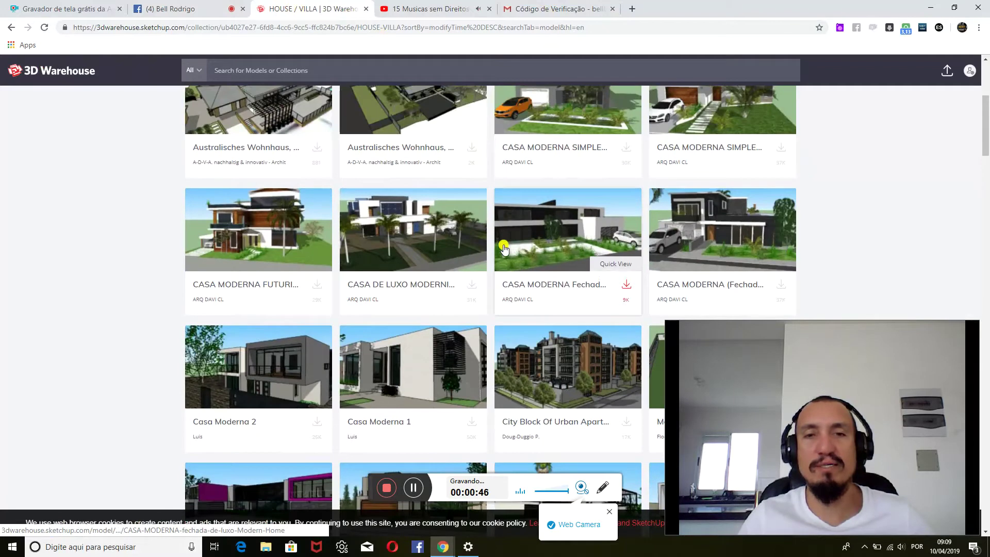
pyautogui.click(610, 512)
pyautogui.scroll(4, 427, 317)
pyautogui.scroll(1, 427, 317)
pyautogui.scroll(-2, 412, 320)
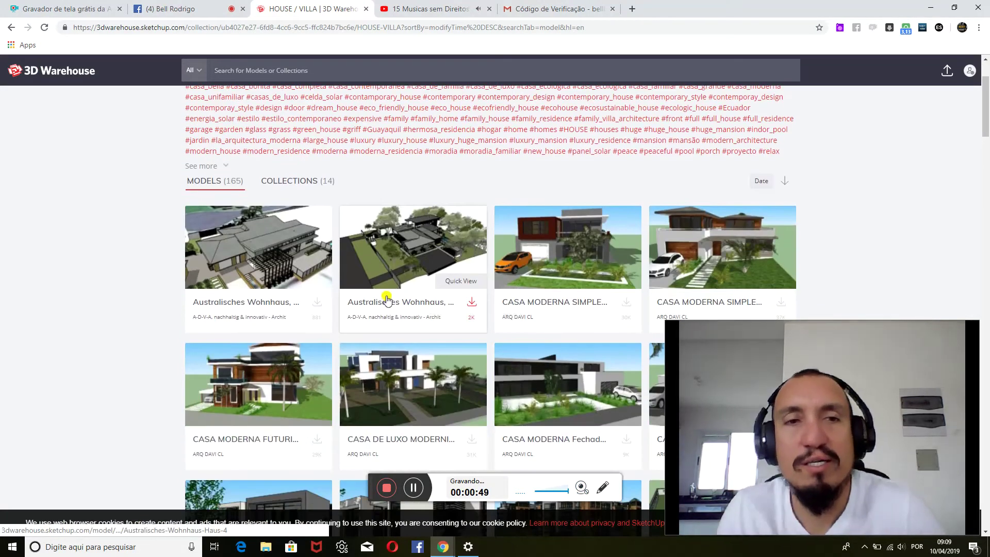
pyautogui.scroll(-1, 384, 296)
pyautogui.scroll(-2, 377, 302)
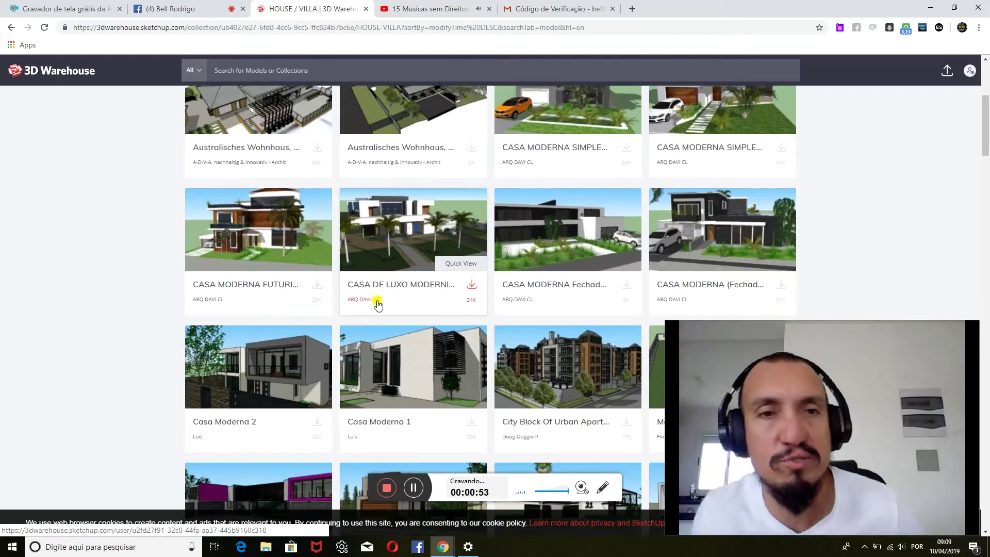
pyautogui.scroll(-1, 406, 286)
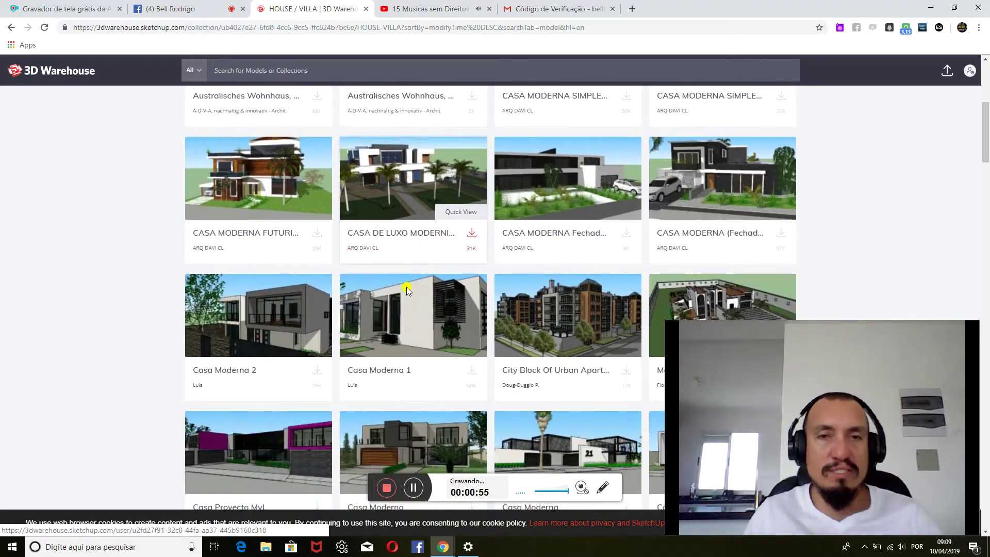
pyautogui.scroll(-2, 406, 287)
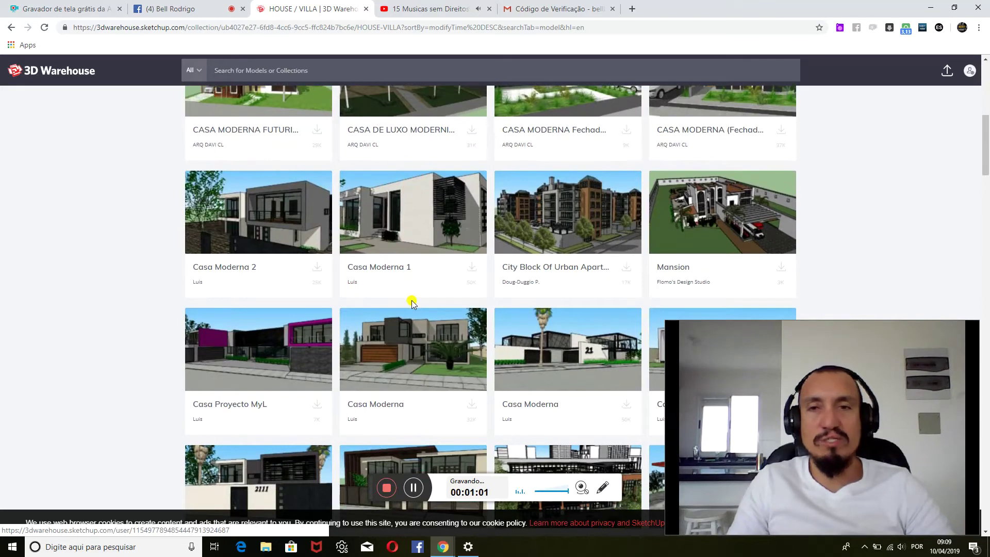
pyautogui.scroll(1, 384, 392)
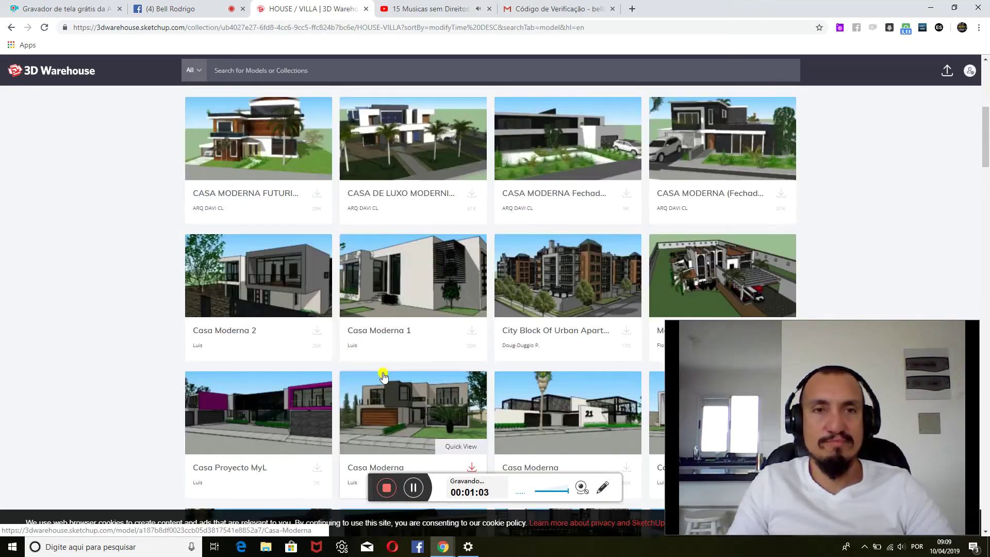
pyautogui.scroll(2, 392, 366)
pyautogui.scroll(-3, 399, 353)
pyautogui.scroll(-2, 403, 343)
pyautogui.scroll(-3, 405, 346)
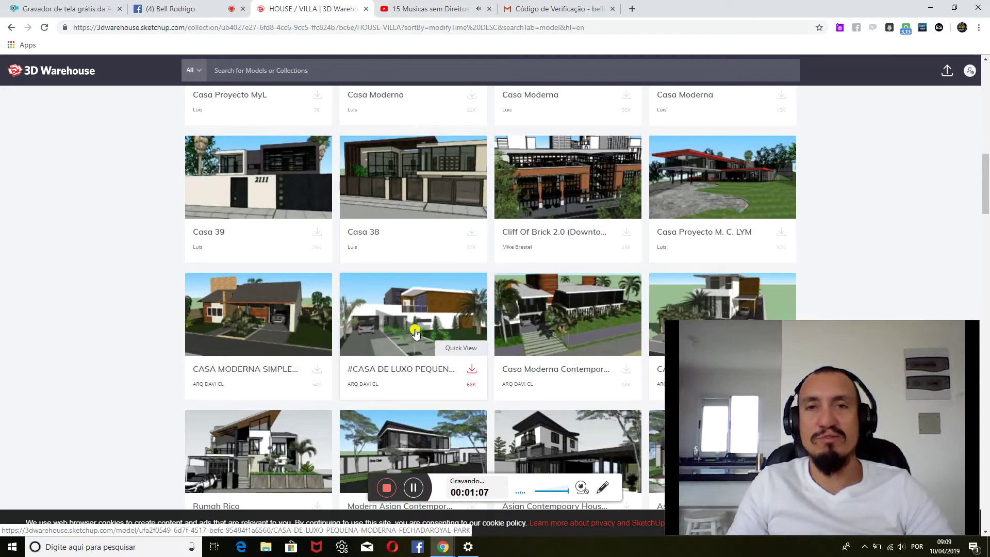
pyautogui.click(585, 305)
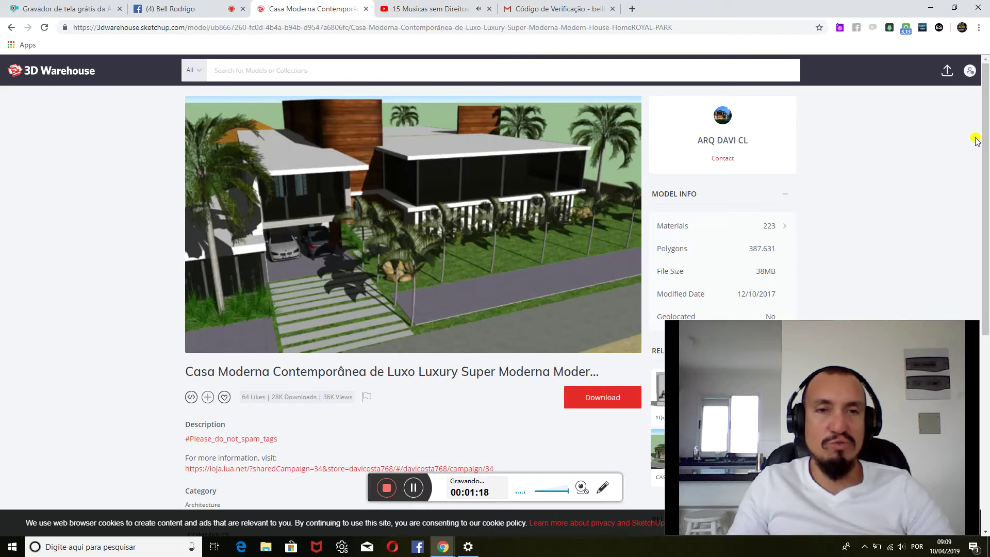
# Download Casa Moderna Contemporânea as a SketchUp 2018 model and open the downloaded file
pyautogui.click(588, 397)
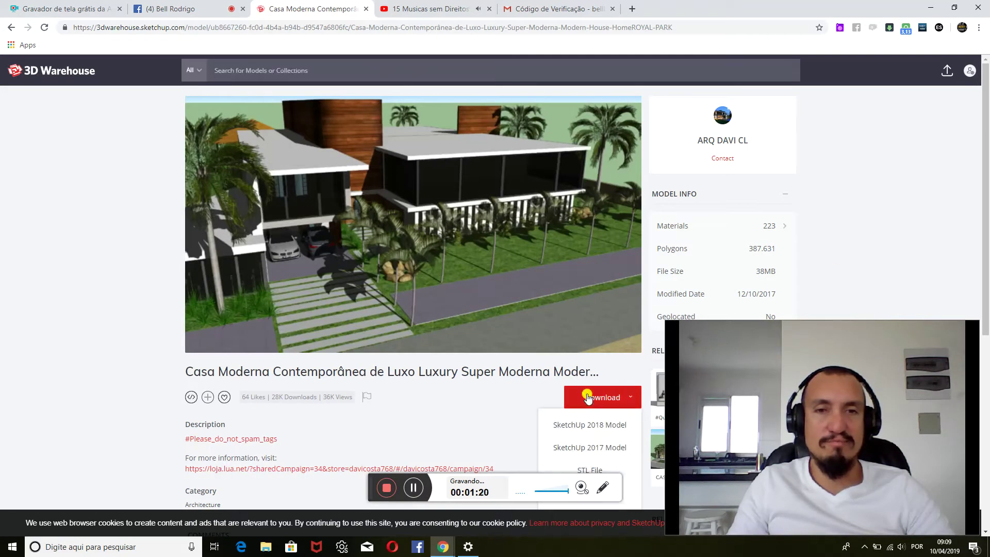
pyautogui.click(586, 424)
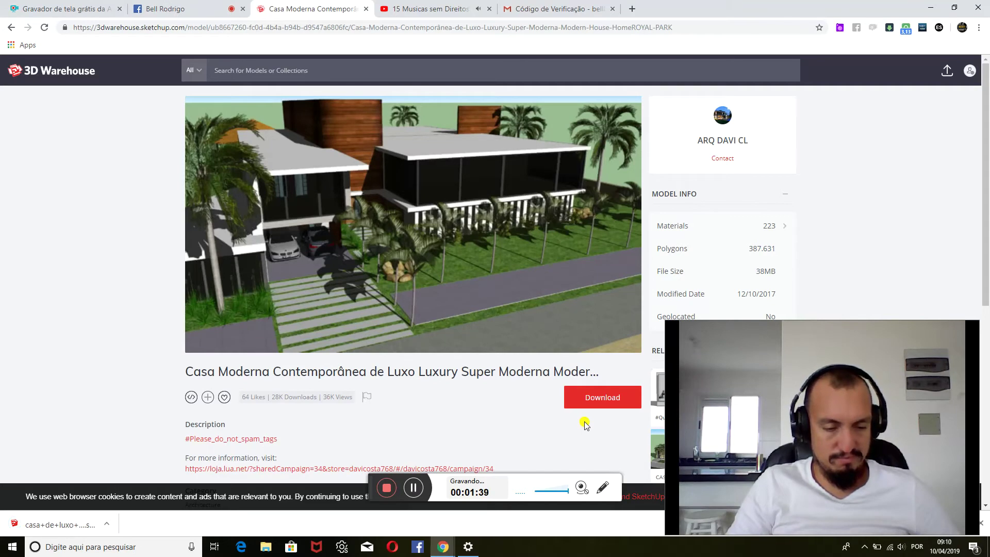
pyautogui.click(41, 527)
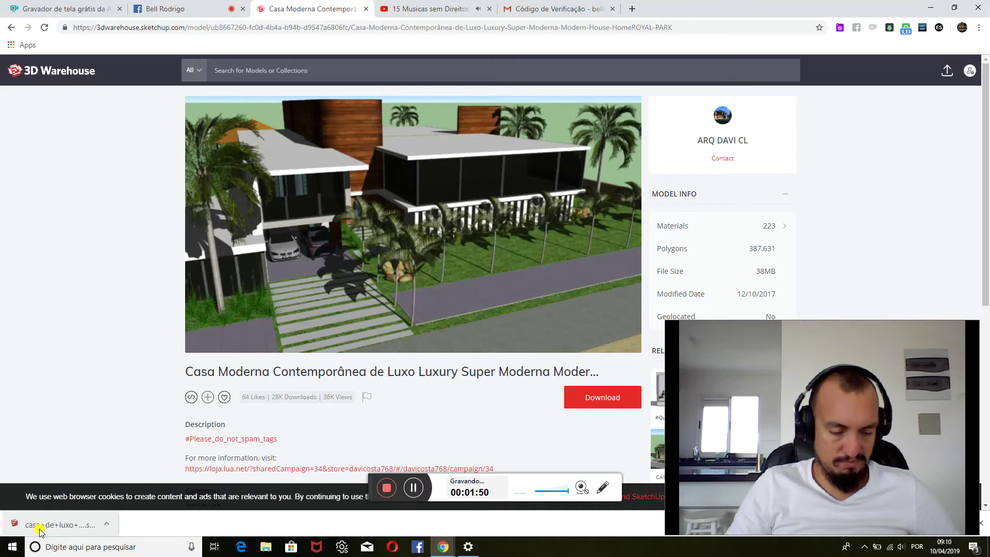
pyautogui.click(49, 526)
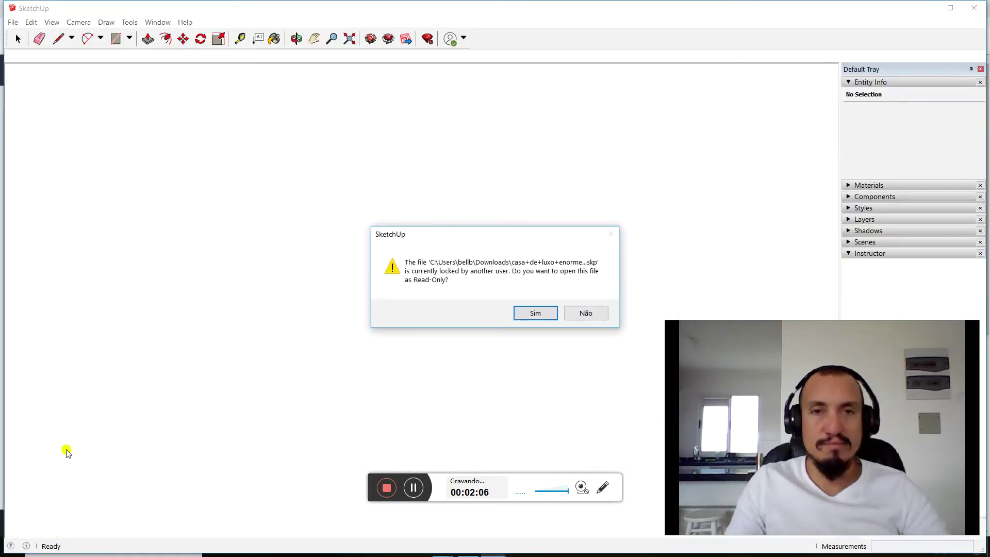
# Open the house read-only, dismiss the version notice and orbit to view the whole lot
pyautogui.click(547, 309)
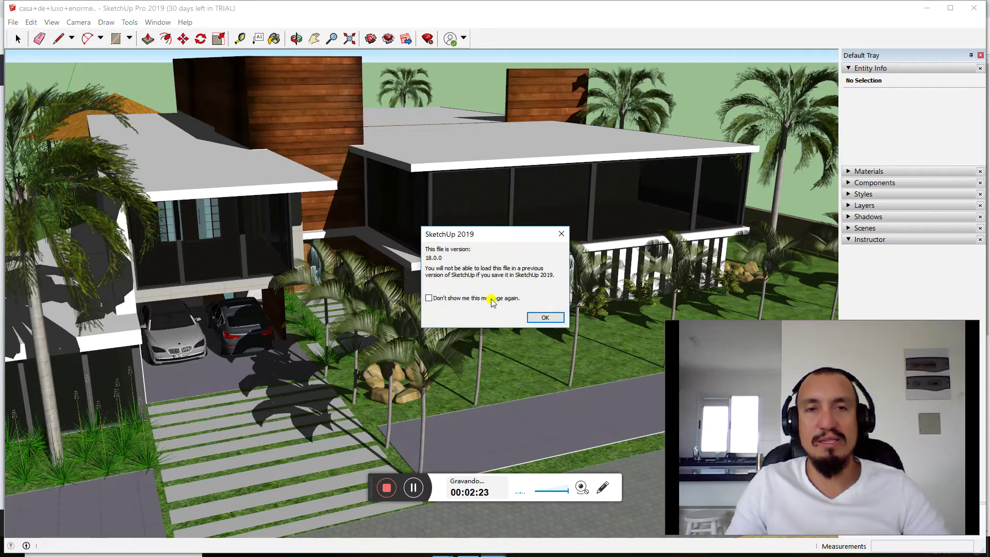
pyautogui.click(542, 317)
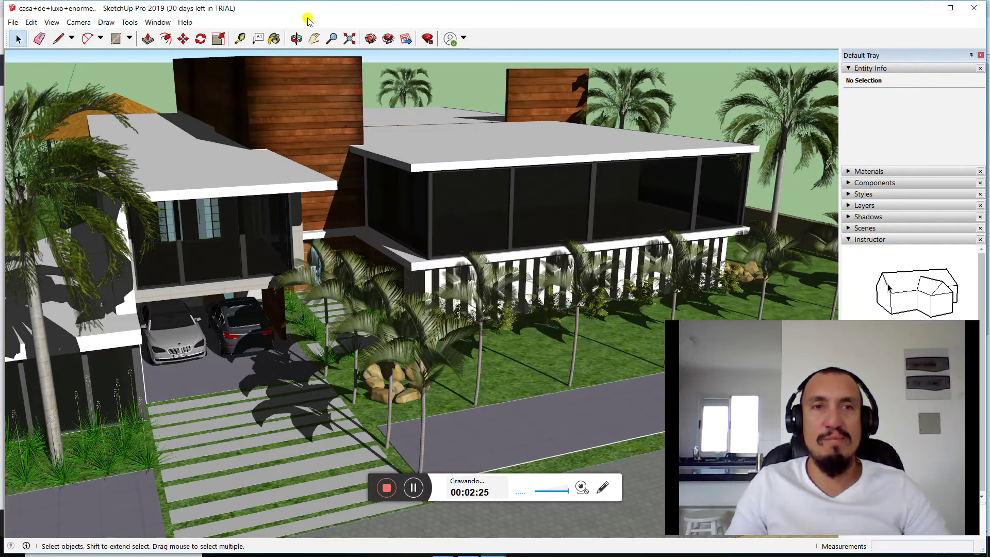
pyautogui.moveTo(540, 337)
pyautogui.mouseDown()
pyautogui.moveTo(452, 290)
pyautogui.moveTo(283, 306)
pyautogui.moveTo(376, 298)
pyautogui.moveTo(41, 156)
pyautogui.mouseUp()
pyautogui.press('space')
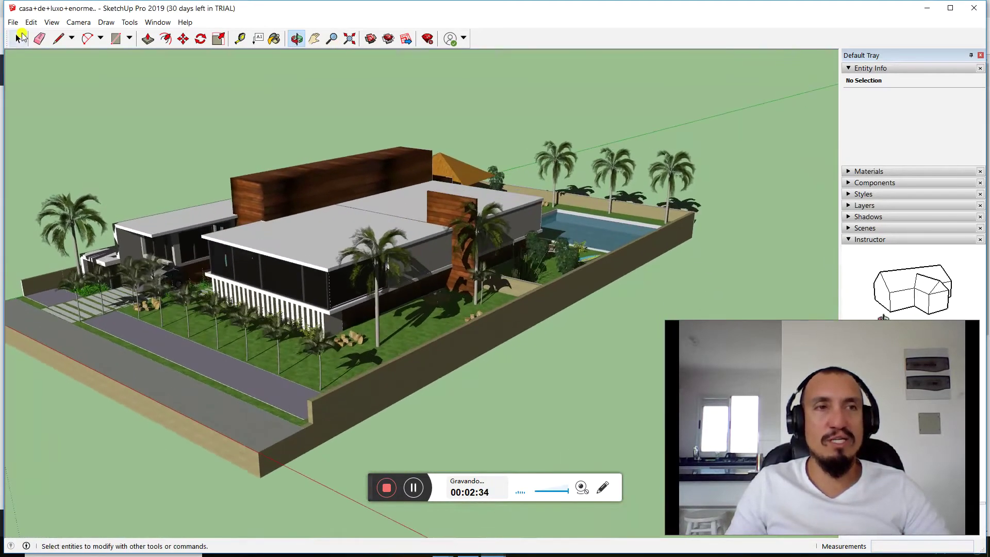
# Enter the house component for editing and delete the right corner palm tree
pyautogui.scroll(2, 320, 351)
pyautogui.scroll(2, 320, 355)
pyautogui.click(320, 355)
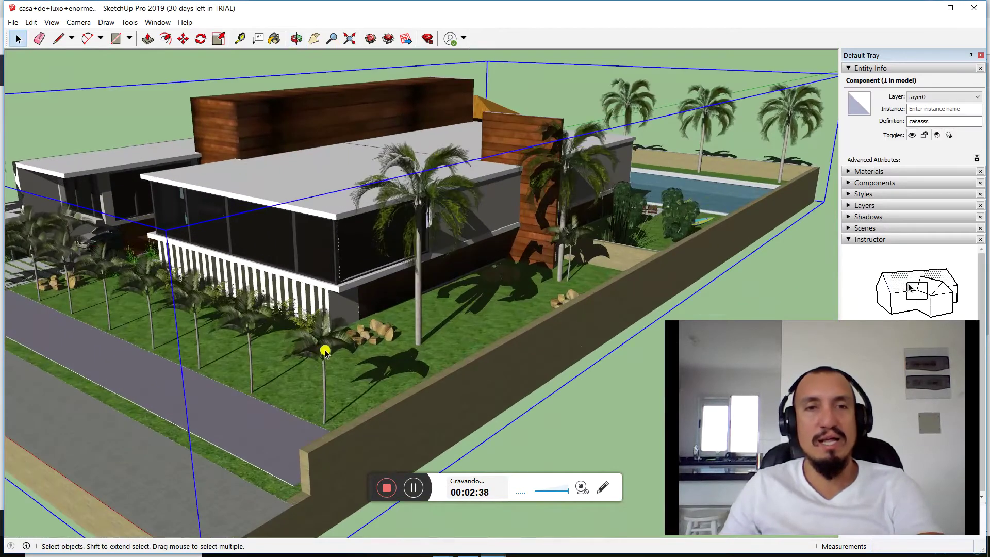
pyautogui.doubleClick(717, 116)
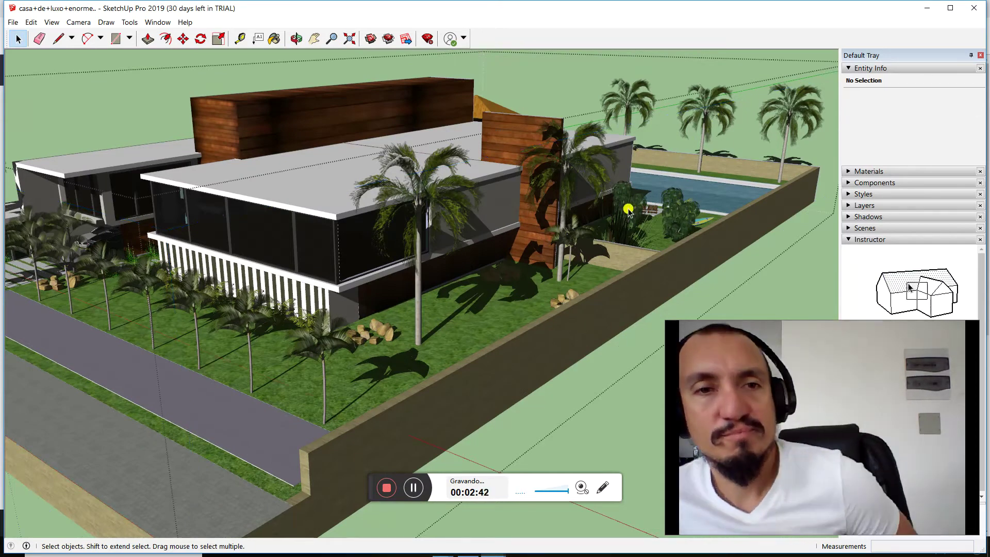
pyautogui.click(704, 98)
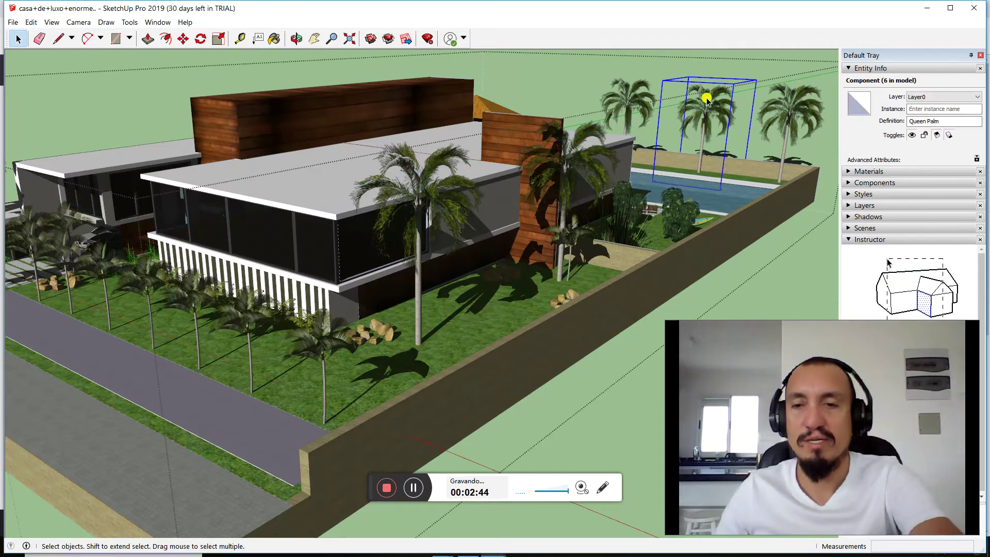
pyautogui.click(631, 96)
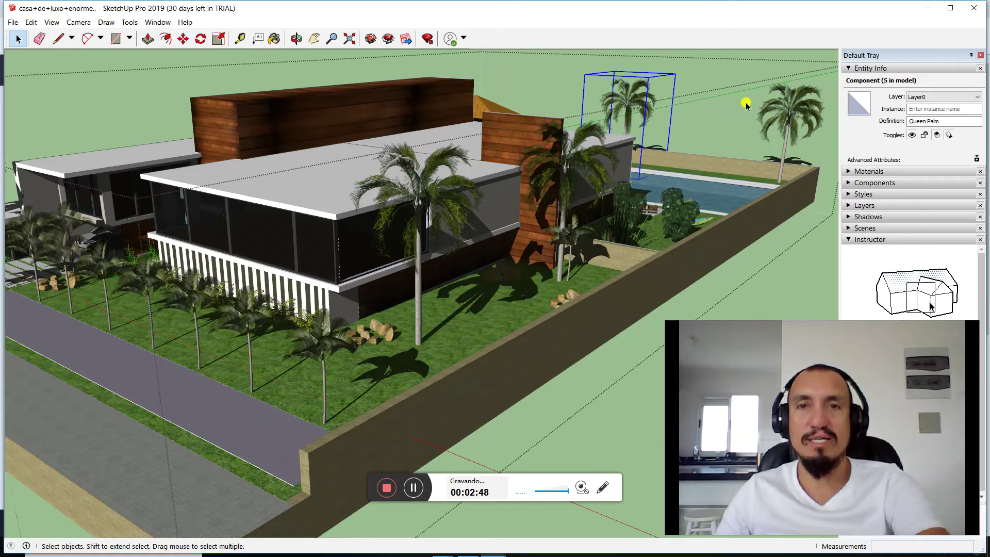
pyautogui.click(784, 104)
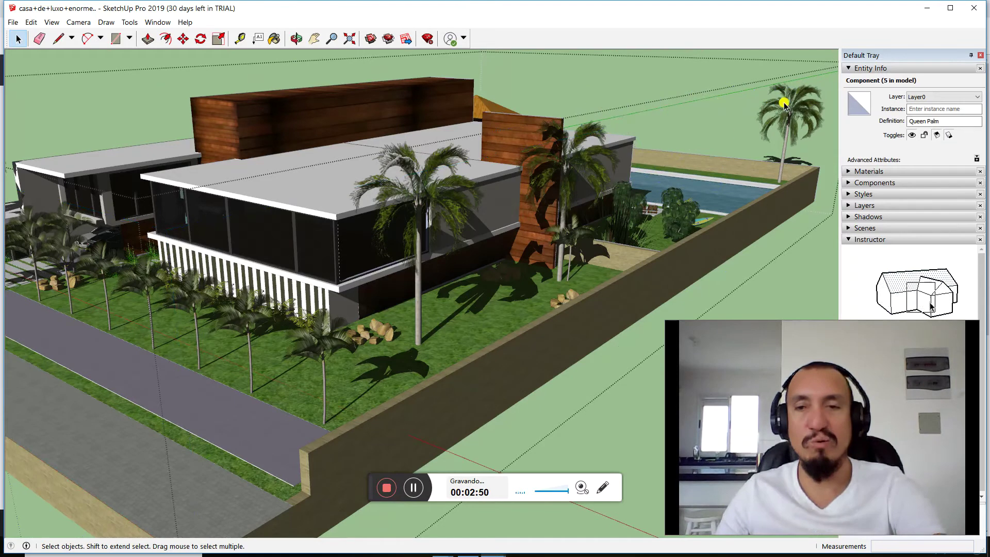
pyautogui.click(790, 106)
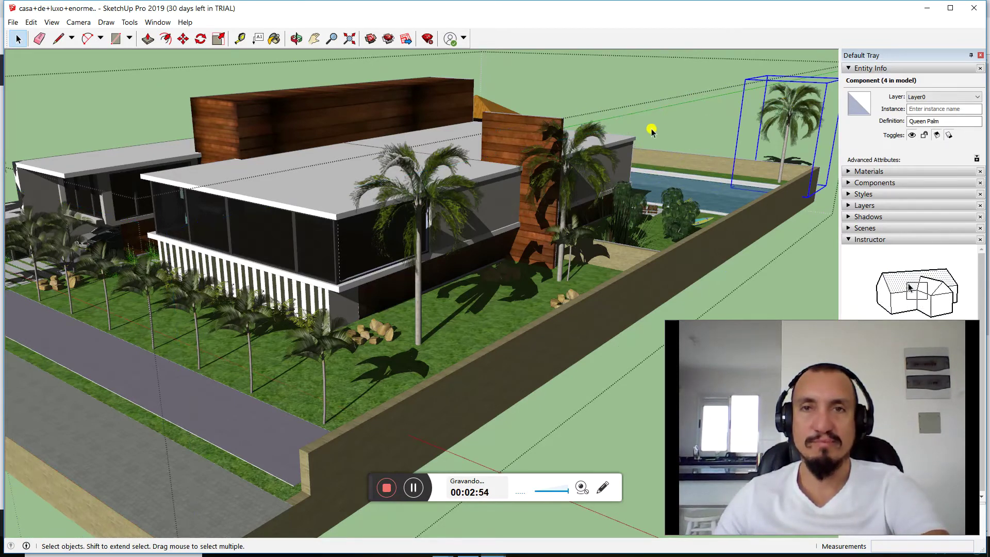
pyautogui.press('Delete')
# Delete the palms by the wooden wall, in front of the house and in the front row
pyautogui.click(591, 137)
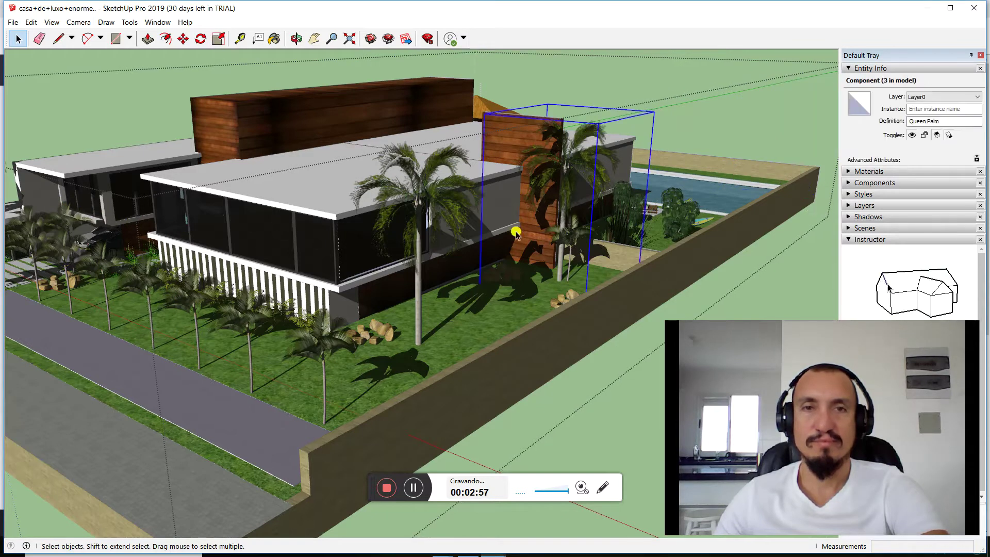
pyautogui.press('Delete')
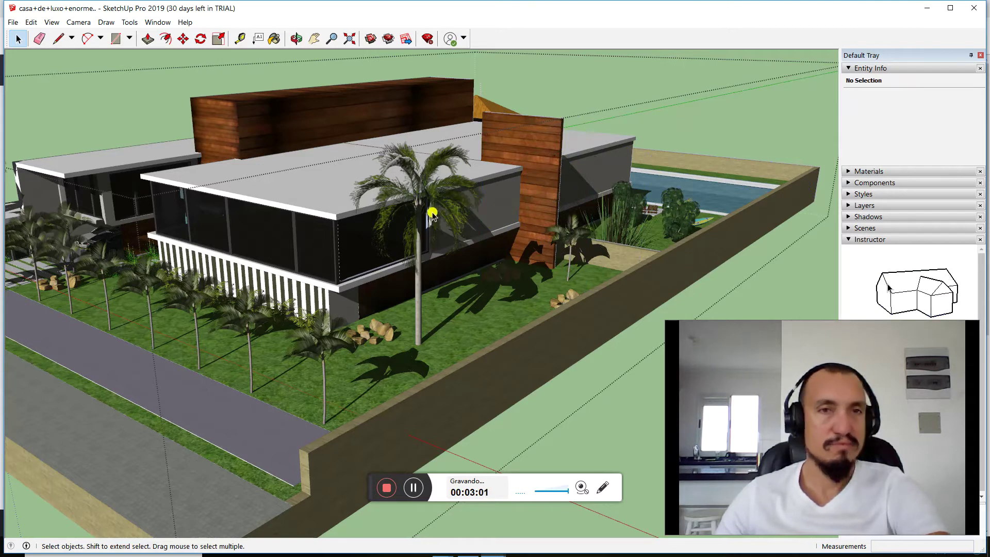
pyautogui.click(422, 174)
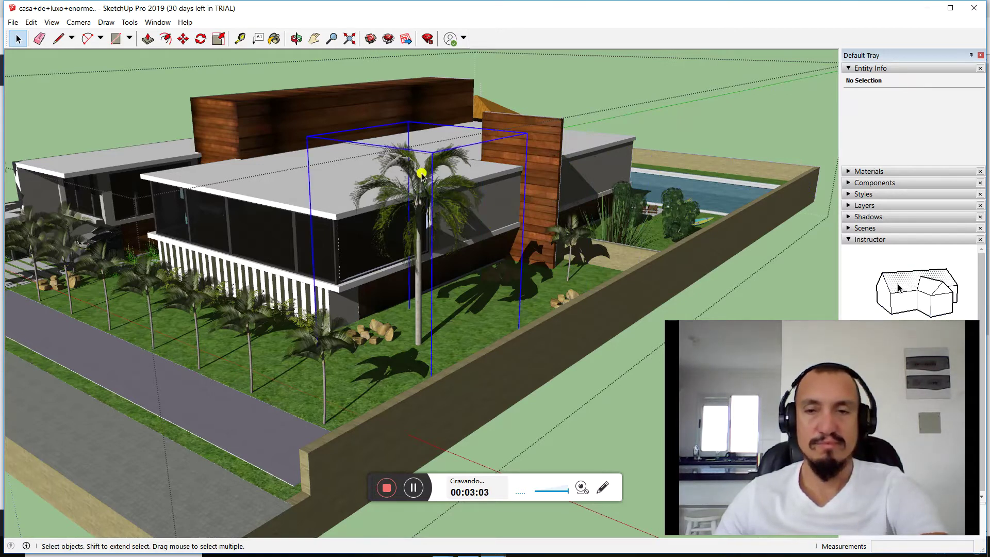
pyautogui.press('Delete')
pyautogui.click(315, 335)
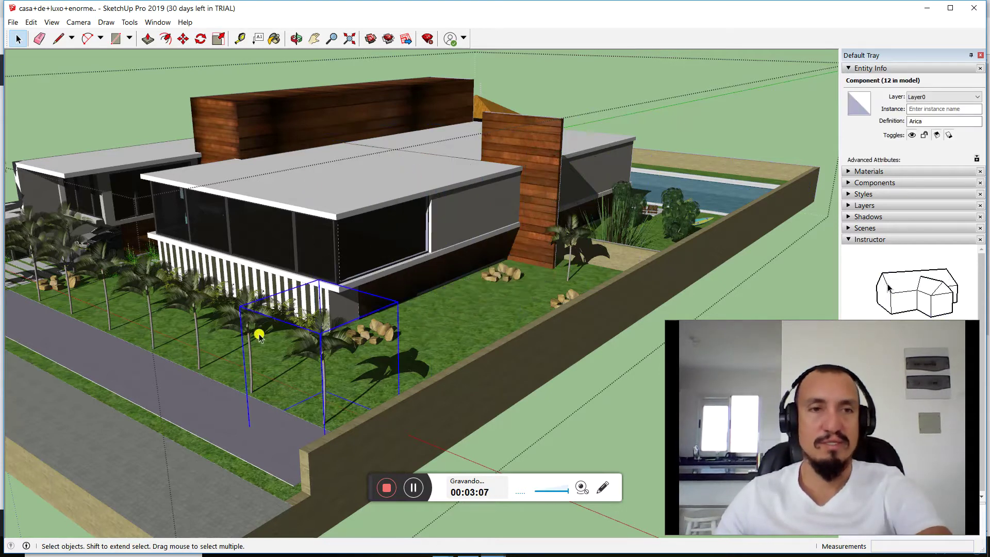
pyautogui.press('Delete')
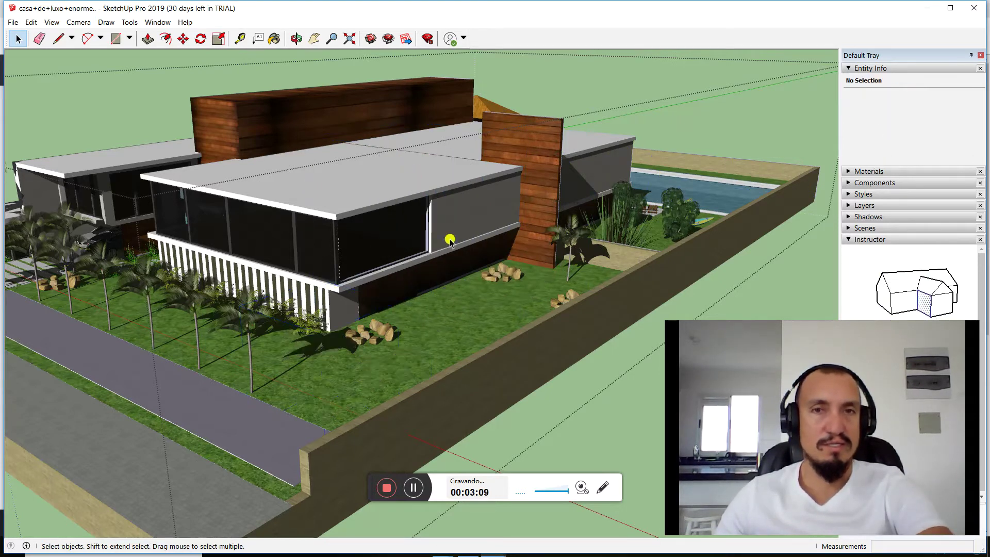
pyautogui.click(570, 234)
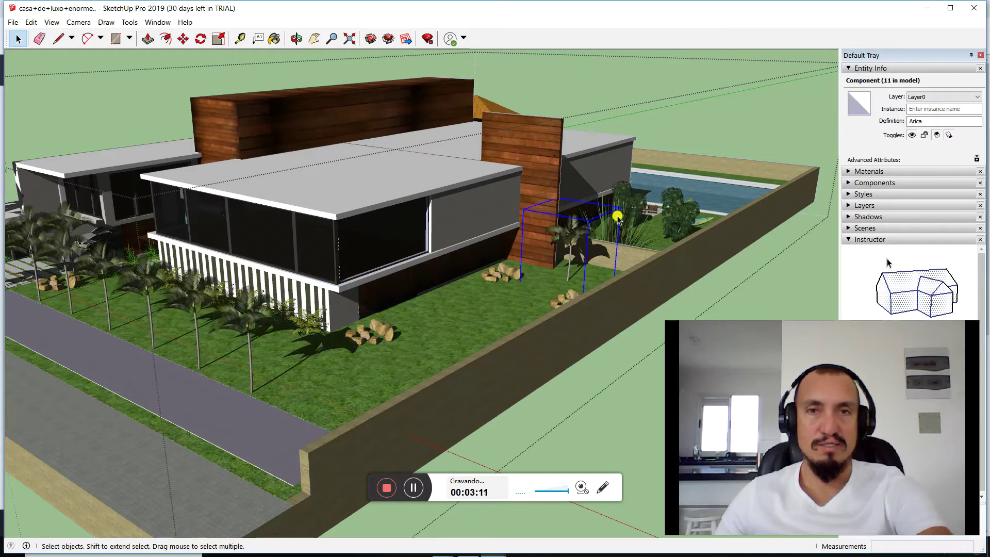
pyautogui.press('Delete')
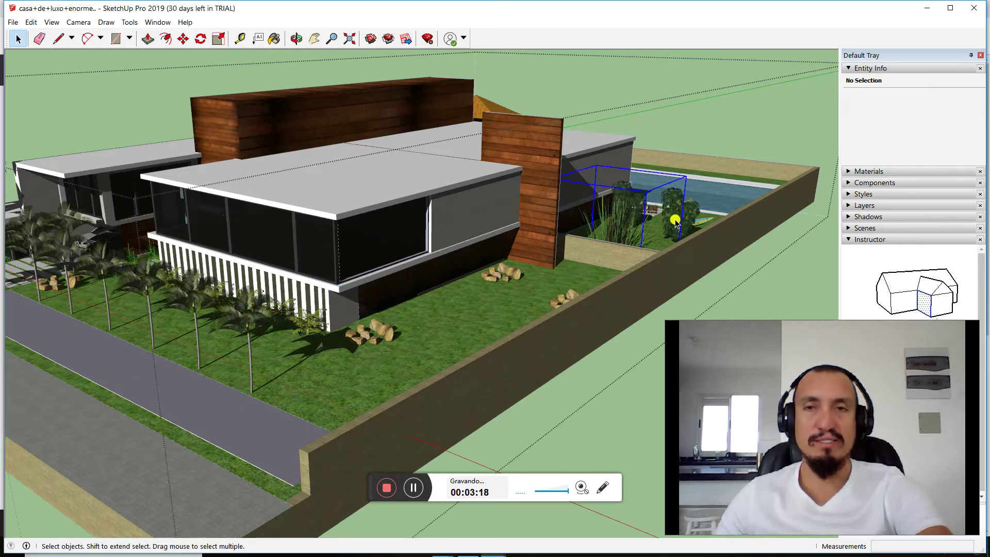
# Delete the tall grass plant, the leafy bush by the pool and three rock clusters
pyautogui.click(676, 222)
pyautogui.press('Delete')
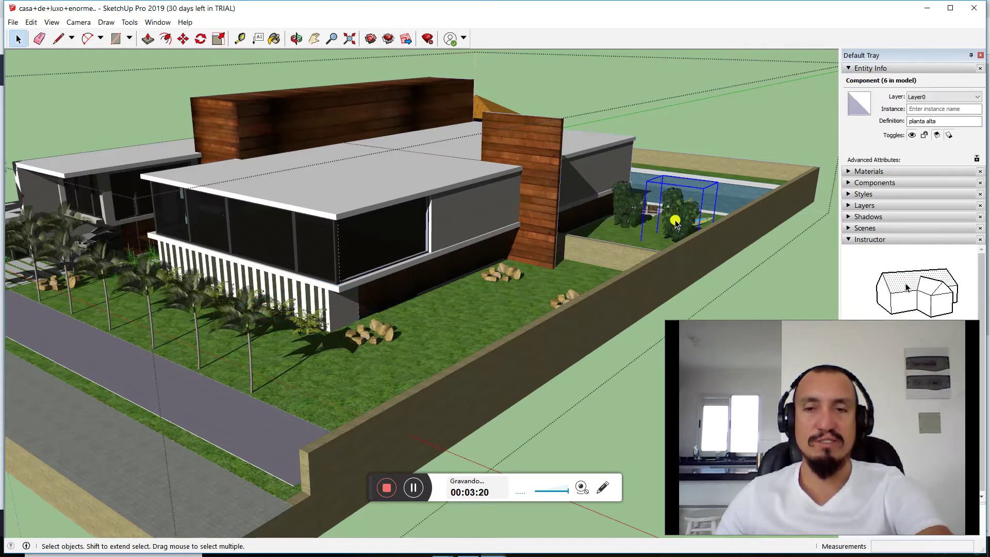
pyautogui.press('Delete')
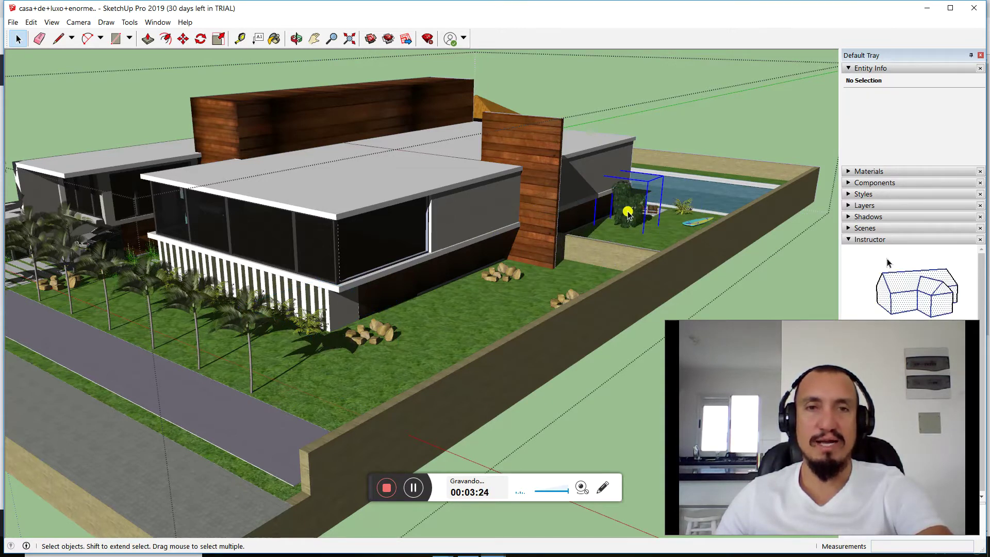
pyautogui.click(381, 327)
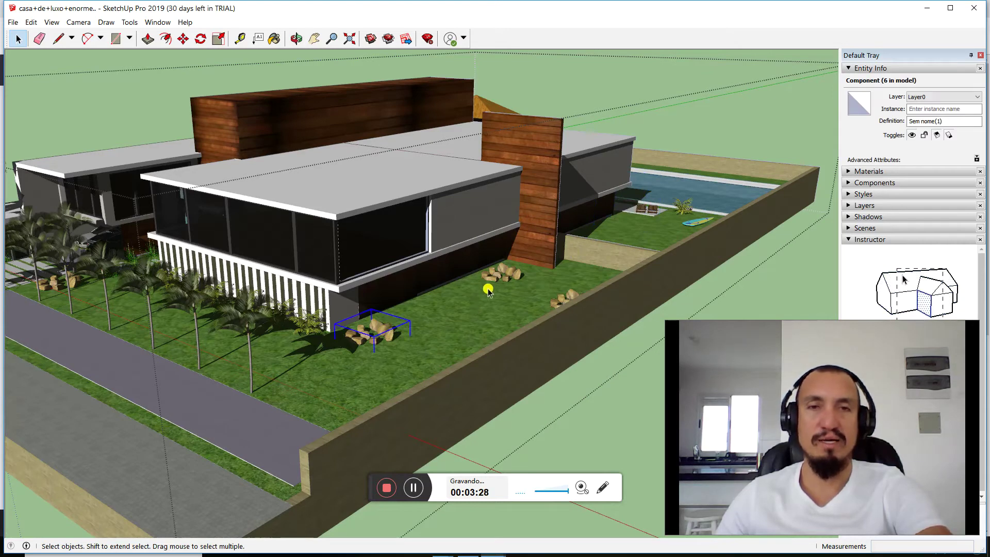
pyautogui.press('Delete')
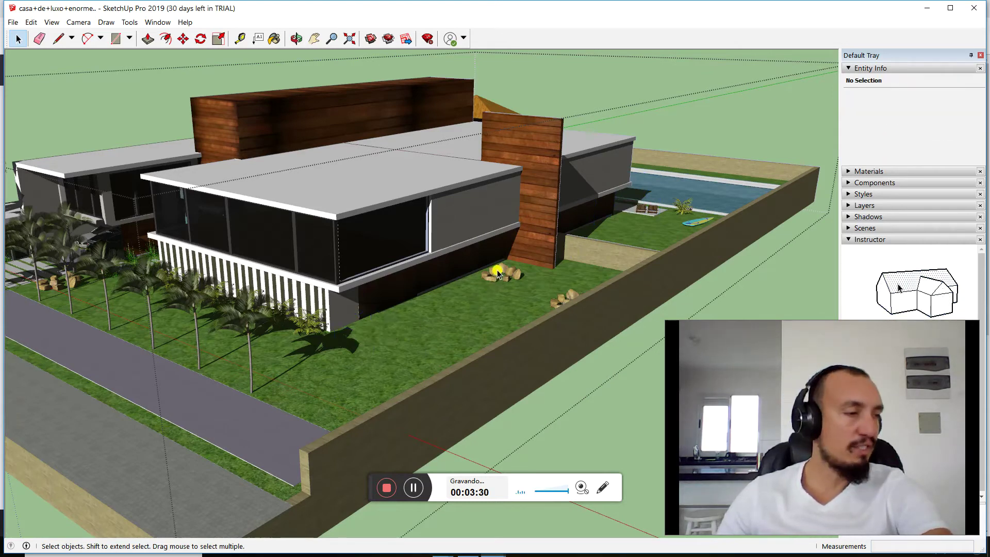
pyautogui.click(503, 276)
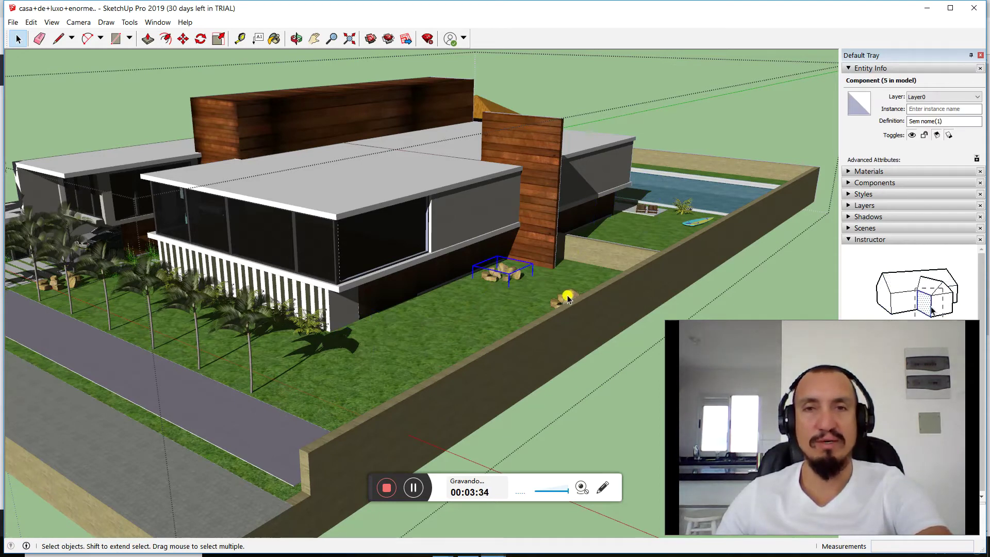
pyautogui.press('Delete')
pyautogui.click(567, 298)
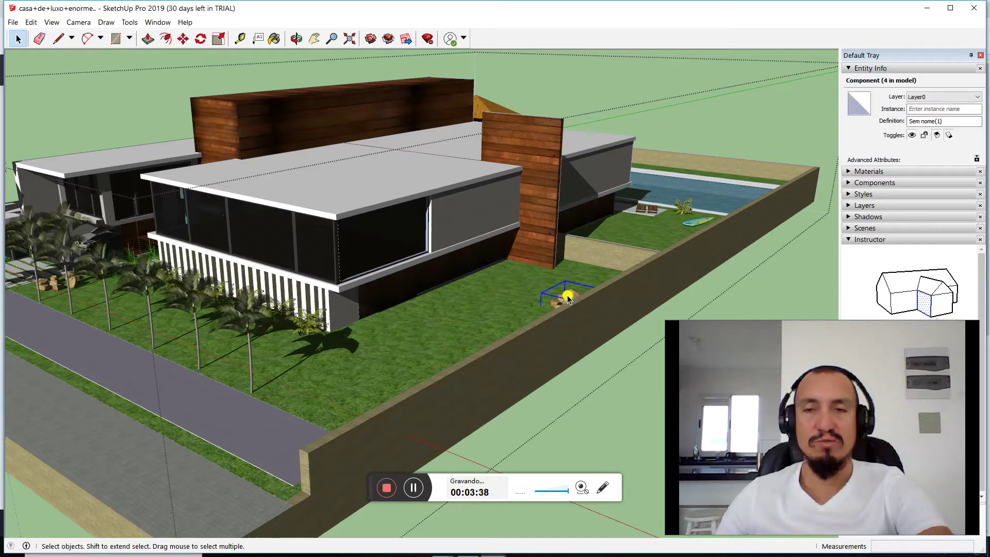
pyautogui.press('Delete')
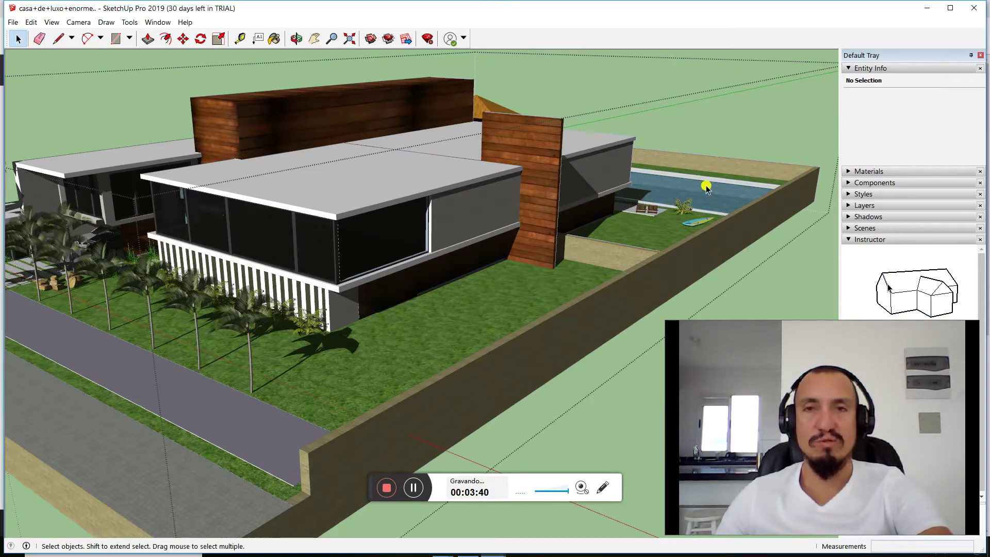
# Select the front-row Arica palms along the street toward the left corner
pyautogui.click(689, 205)
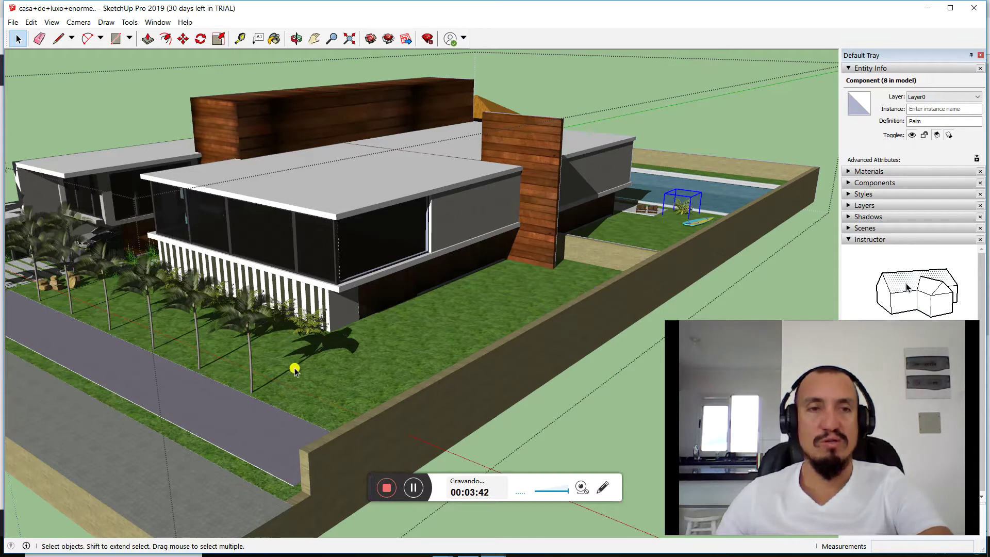
pyautogui.click(248, 333)
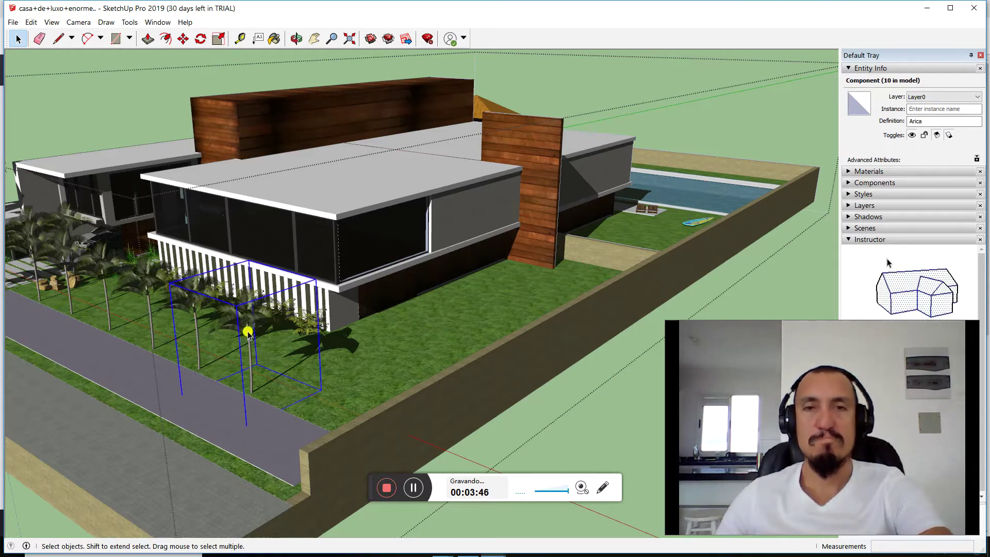
pyautogui.press('Escape')
pyautogui.click(194, 313)
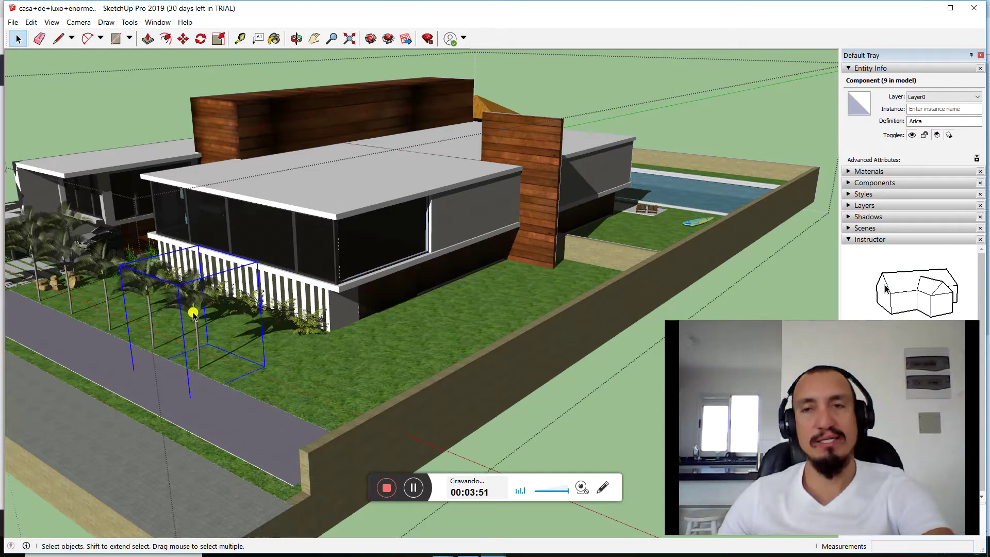
pyautogui.press('Escape')
pyautogui.click(150, 284)
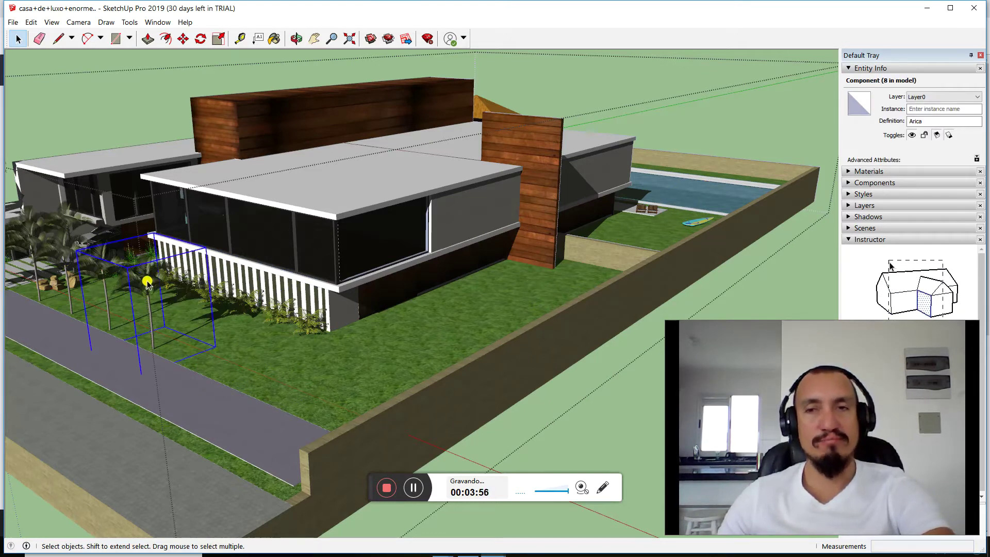
pyautogui.press('Escape')
pyautogui.click(100, 266)
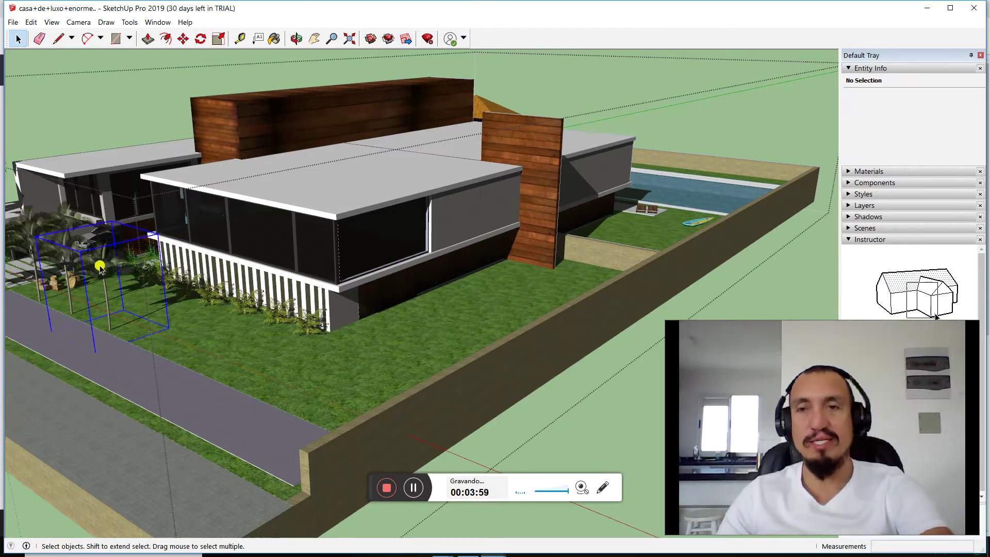
pyautogui.press('Escape')
pyautogui.click(72, 253)
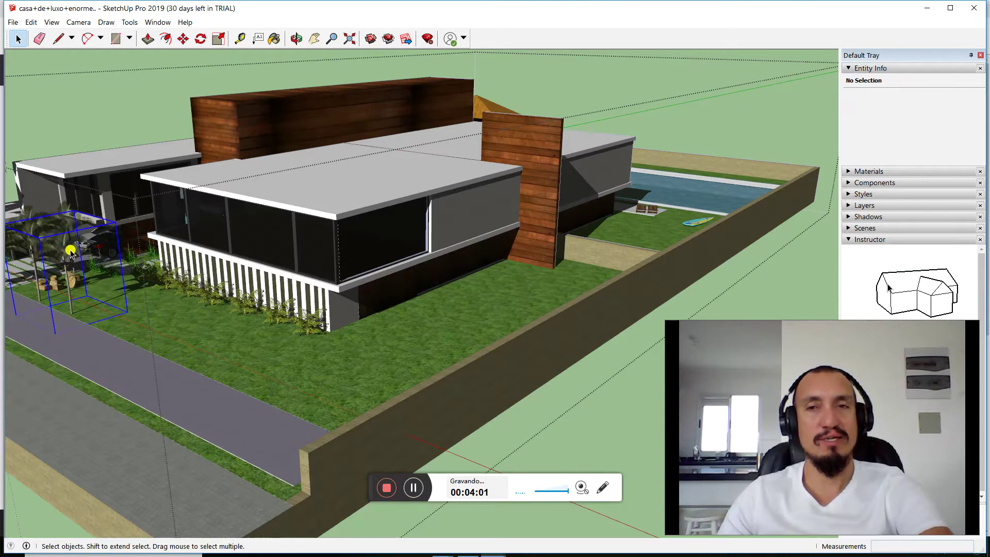
pyautogui.click(70, 250)
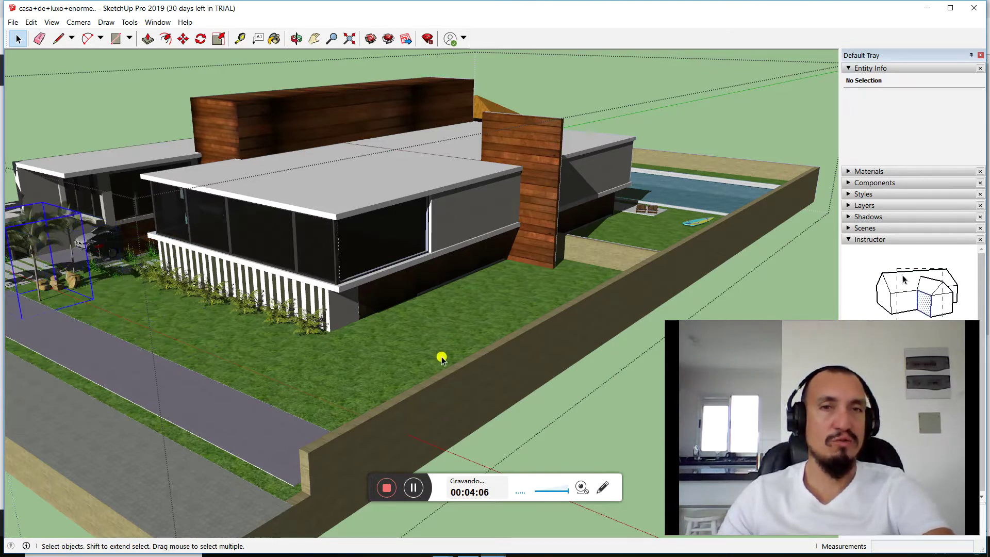
pyautogui.scroll(-2, 442, 357)
# Delete the small palm by the entrance path and the tall palm at the lot's corner
pyautogui.scroll(-1, 440, 357)
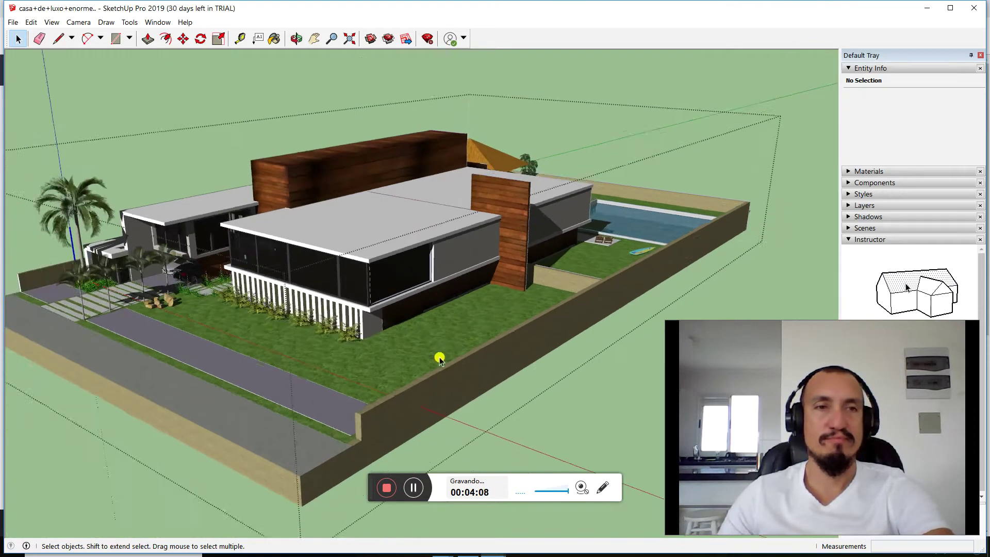
pyautogui.scroll(2, 18, 236)
pyautogui.scroll(2, 161, 200)
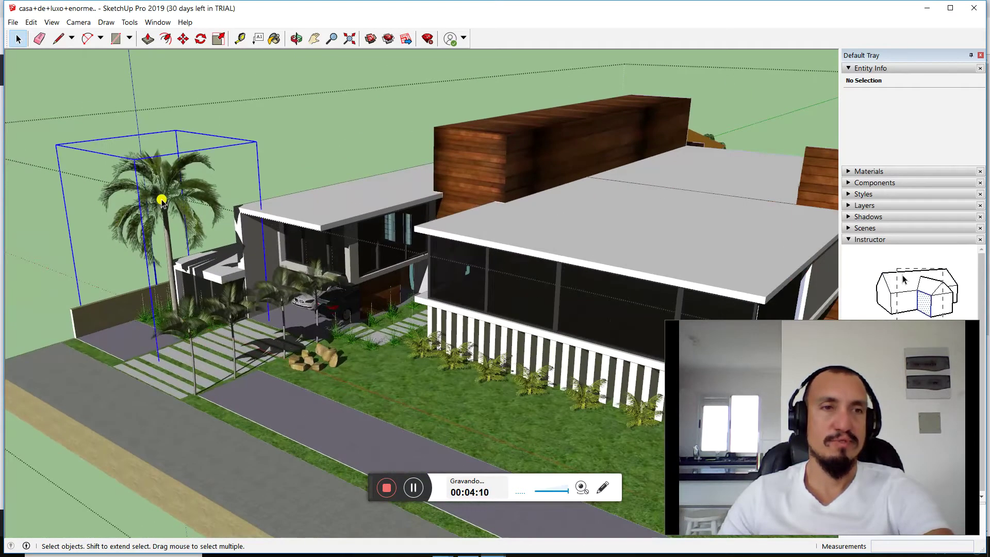
pyautogui.click(282, 302)
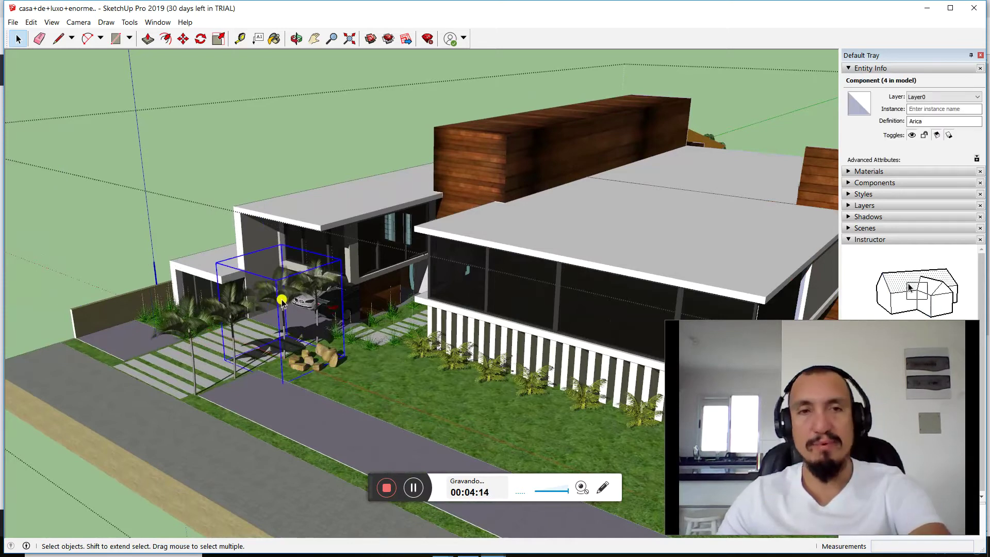
pyautogui.press('Delete')
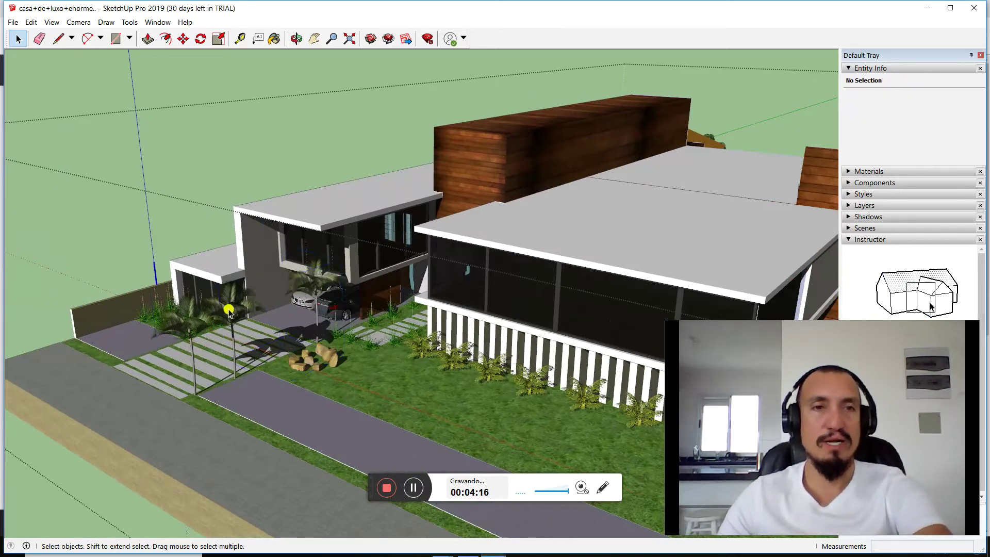
pyautogui.click(229, 311)
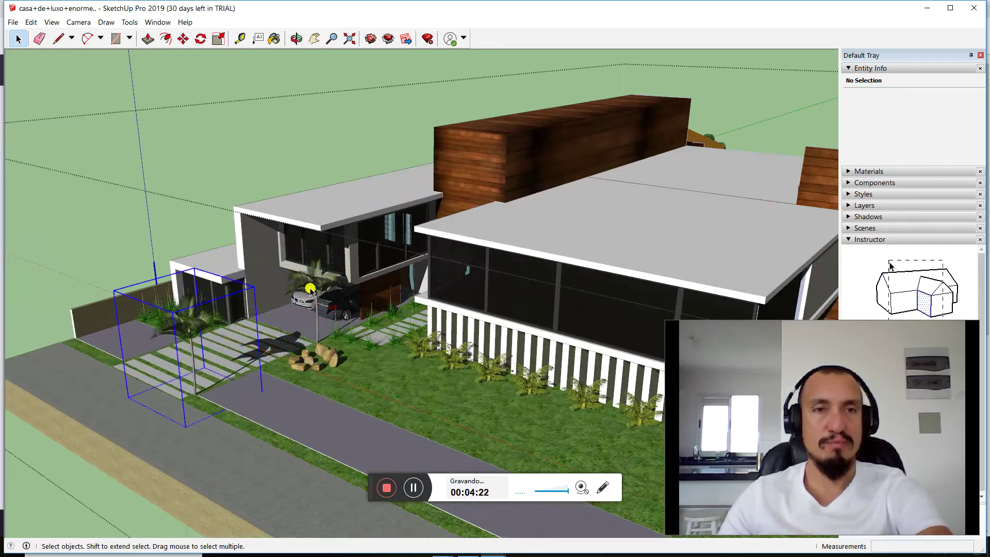
pyautogui.press('Delete')
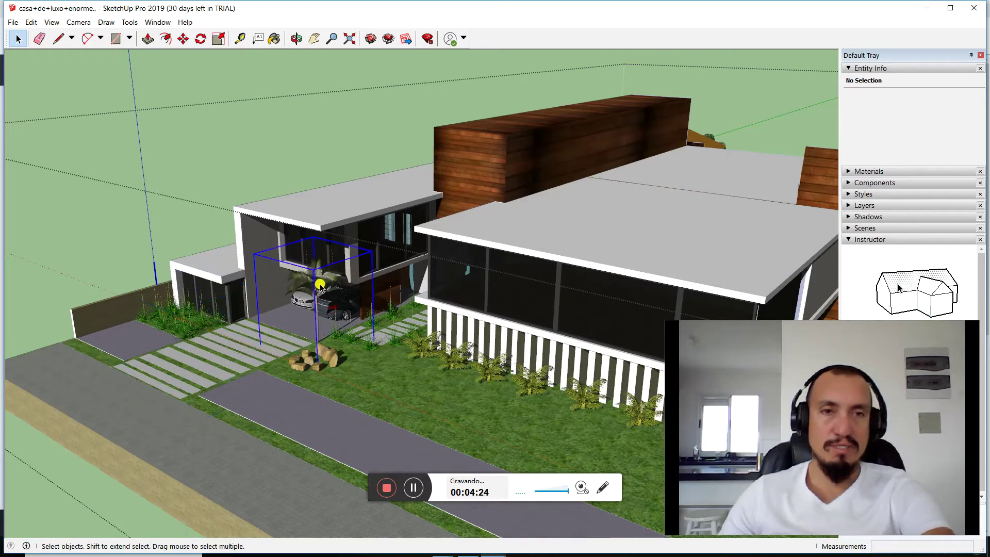
# Delete the white BMW car from the garage and the rock group on the lawn
pyautogui.click(184, 320)
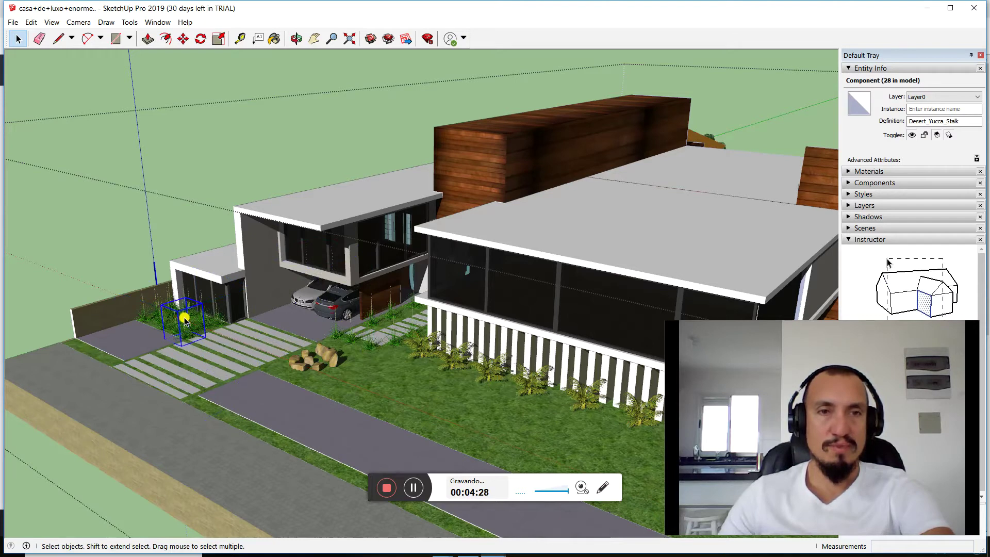
pyautogui.click(305, 306)
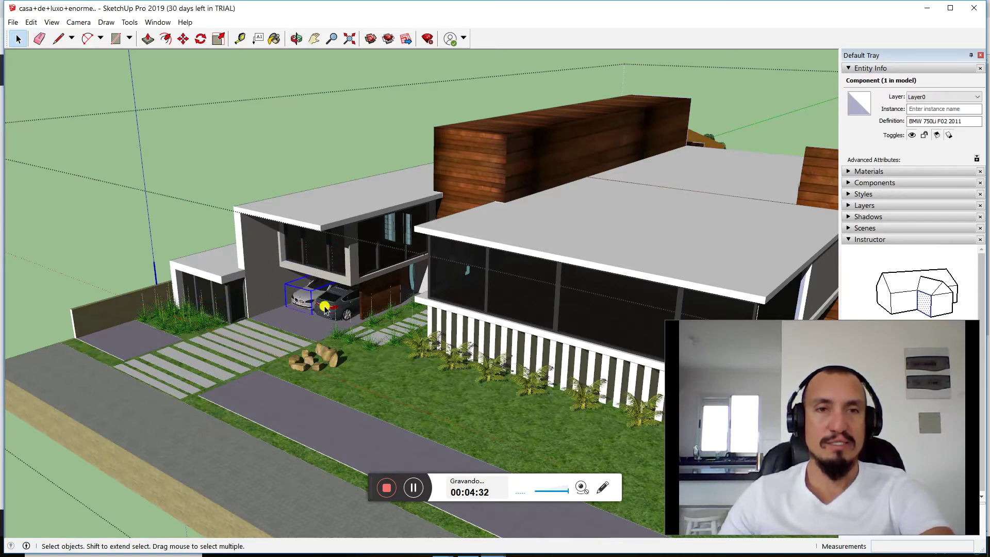
pyautogui.press('Delete')
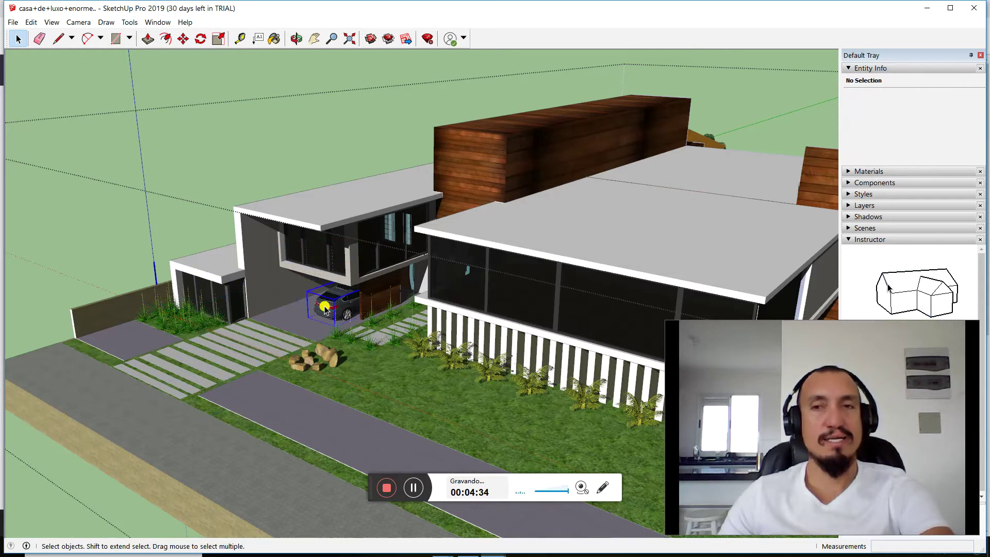
pyautogui.click(325, 308)
pyautogui.press('Delete')
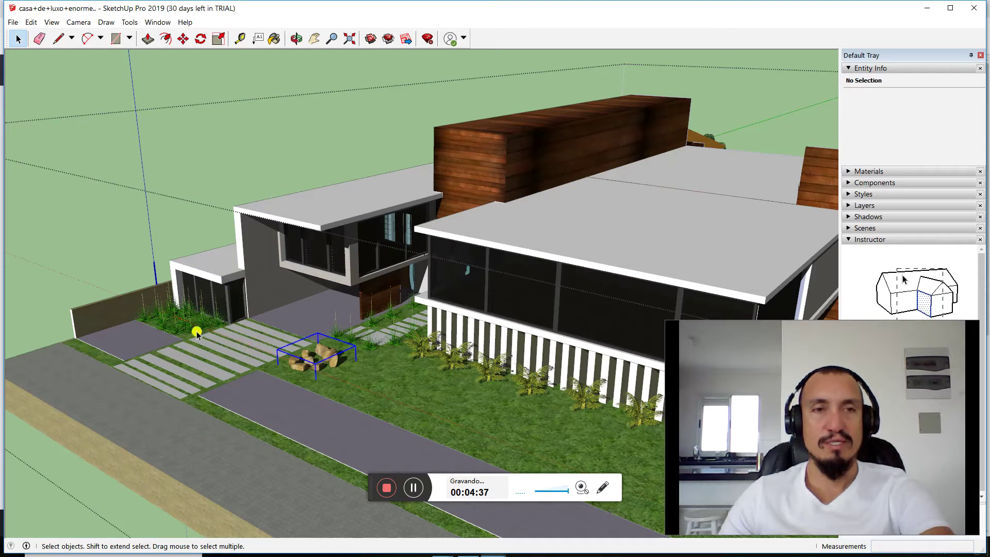
pyautogui.press('Delete')
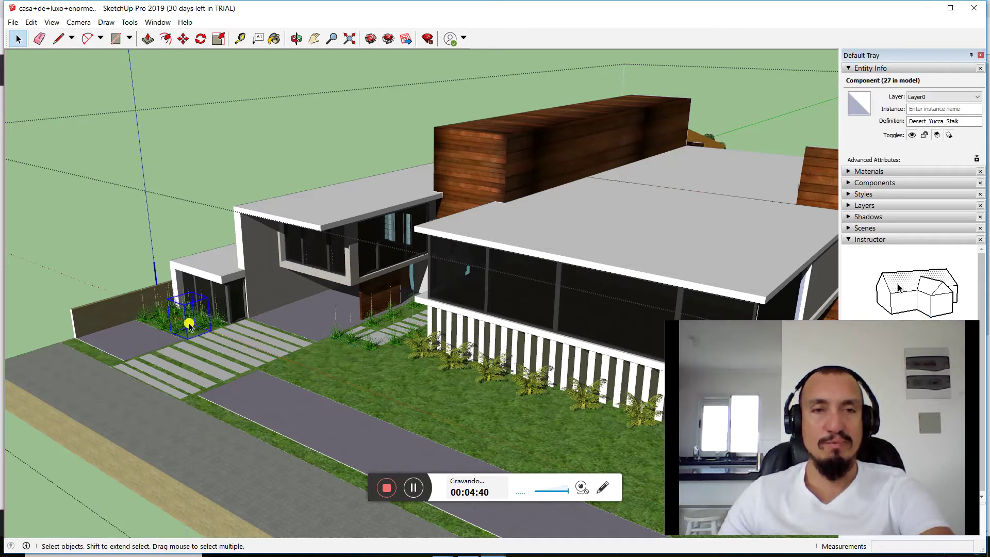
pyautogui.press('Delete')
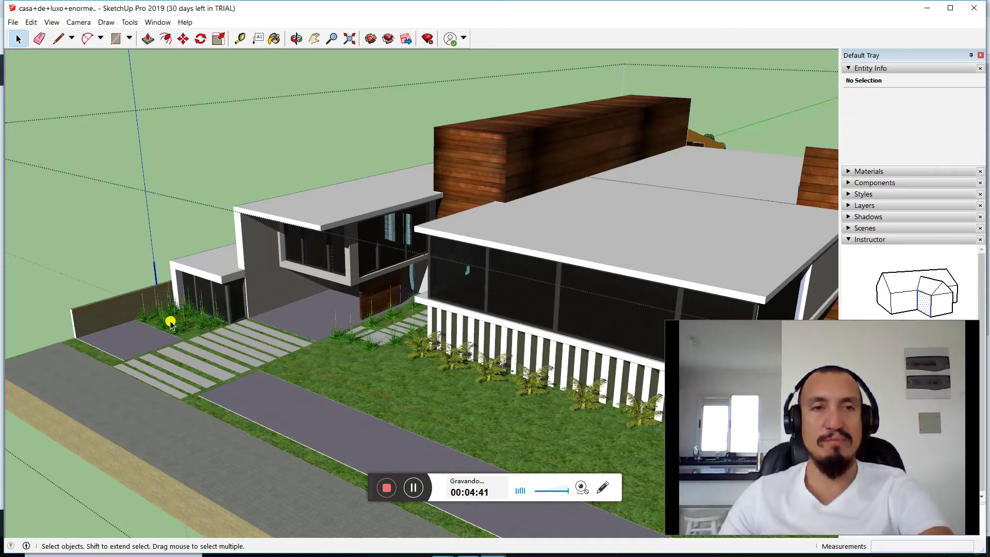
# Delete the yucca plants lining the front wall, leaving one shrub
pyautogui.click(170, 323)
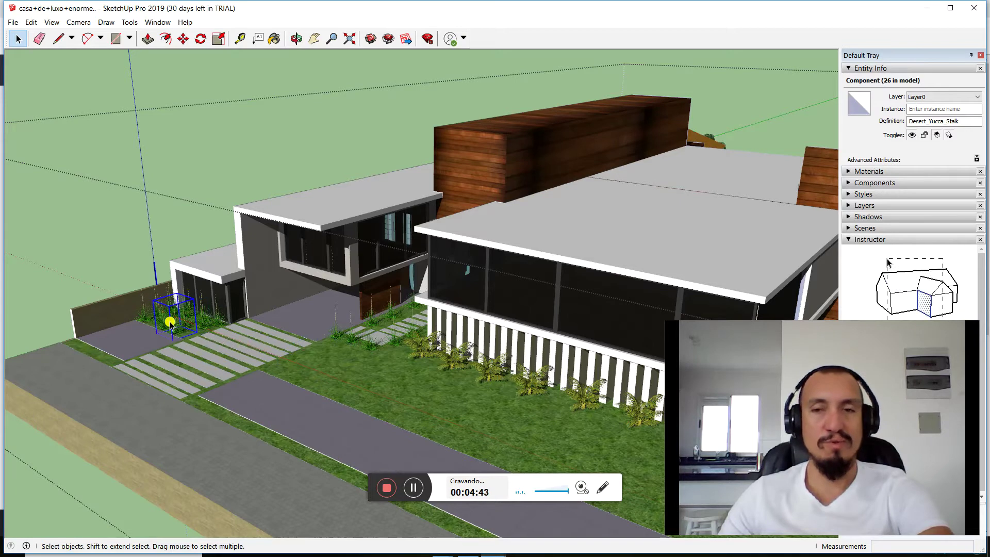
pyautogui.press('Delete')
pyautogui.click(162, 323)
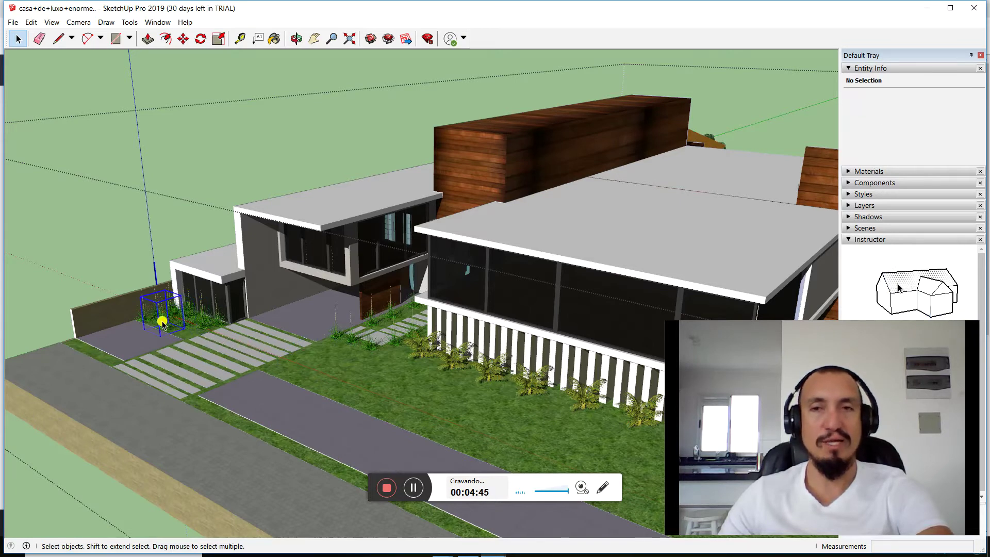
pyautogui.press('Delete')
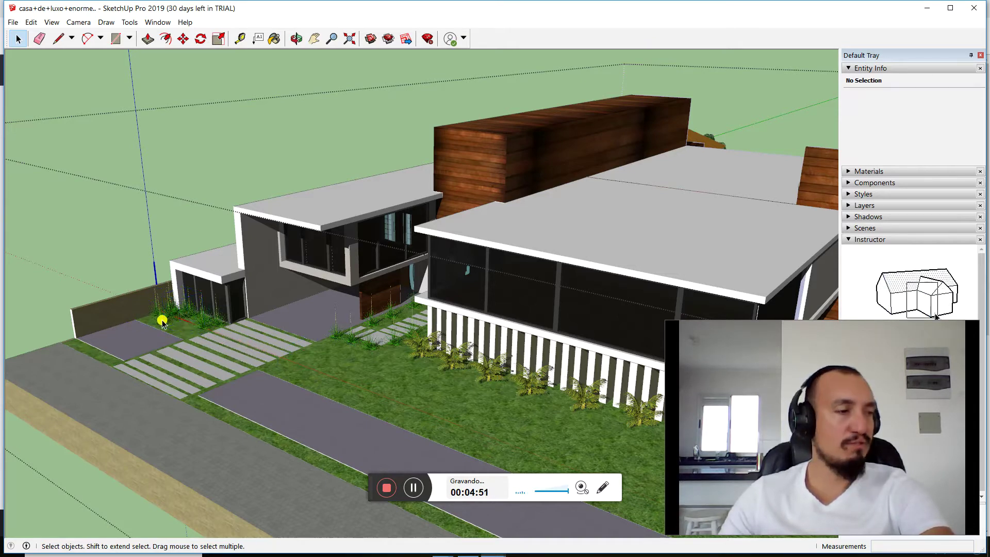
pyautogui.click(162, 320)
pyautogui.click(203, 323)
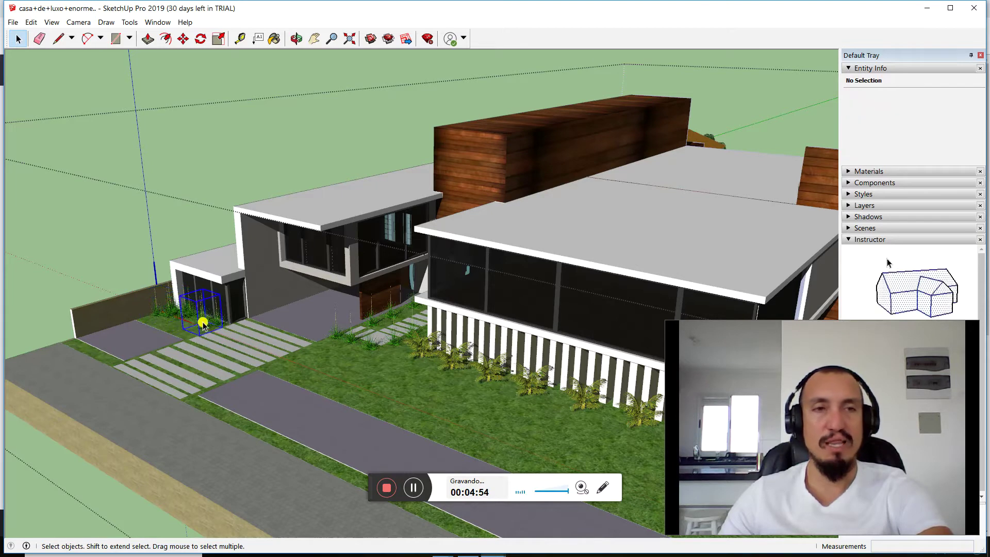
pyautogui.click(172, 316)
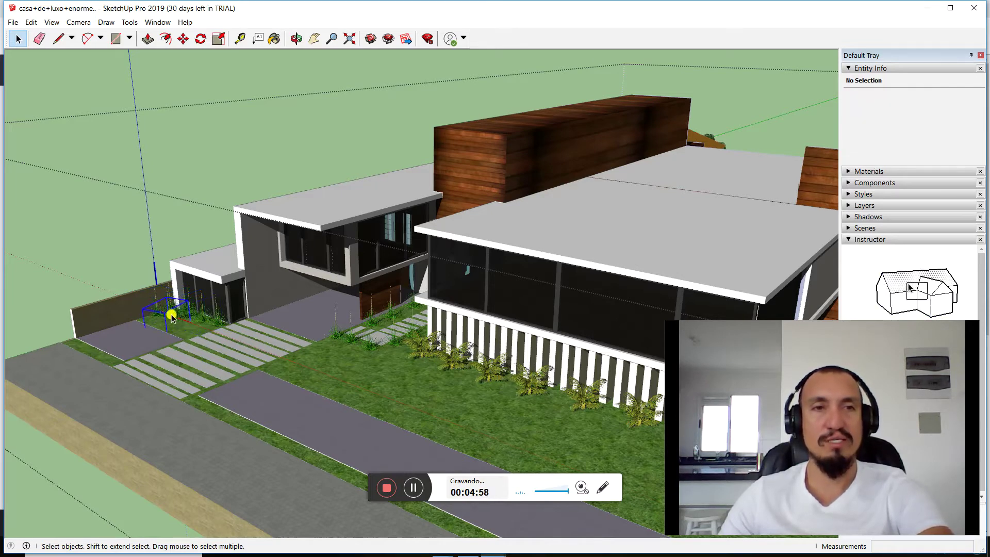
pyautogui.click(171, 312)
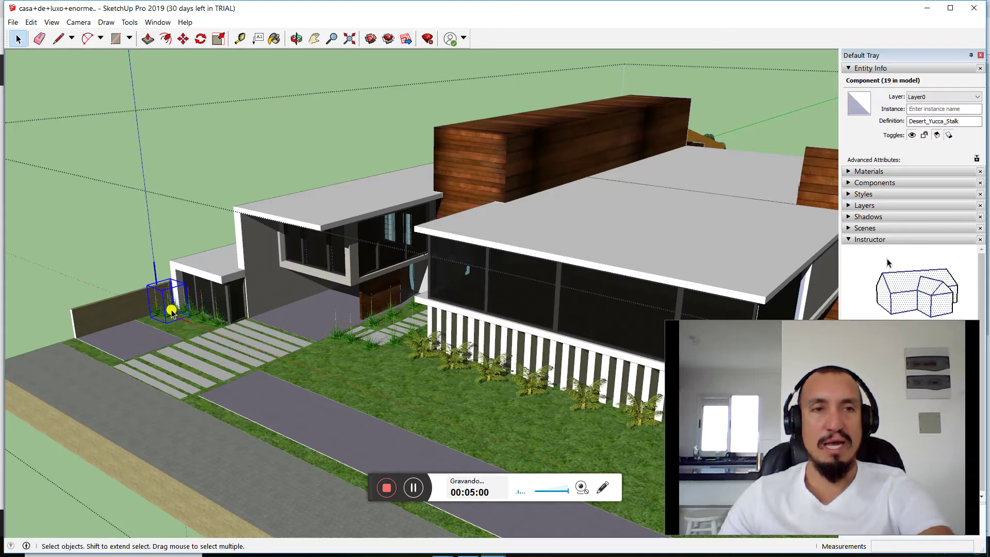
pyautogui.click(171, 312)
pyautogui.click(159, 311)
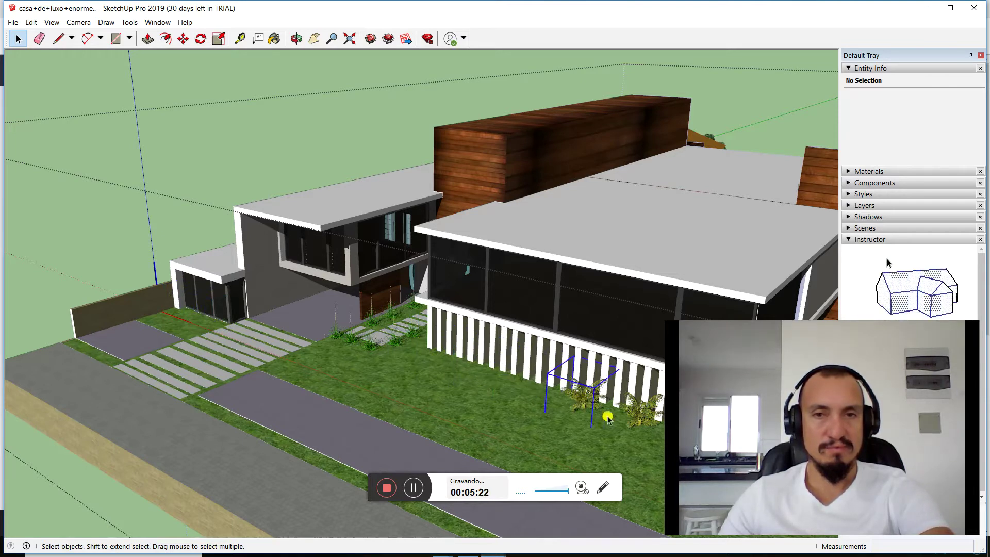
pyautogui.scroll(-2, 444, 381)
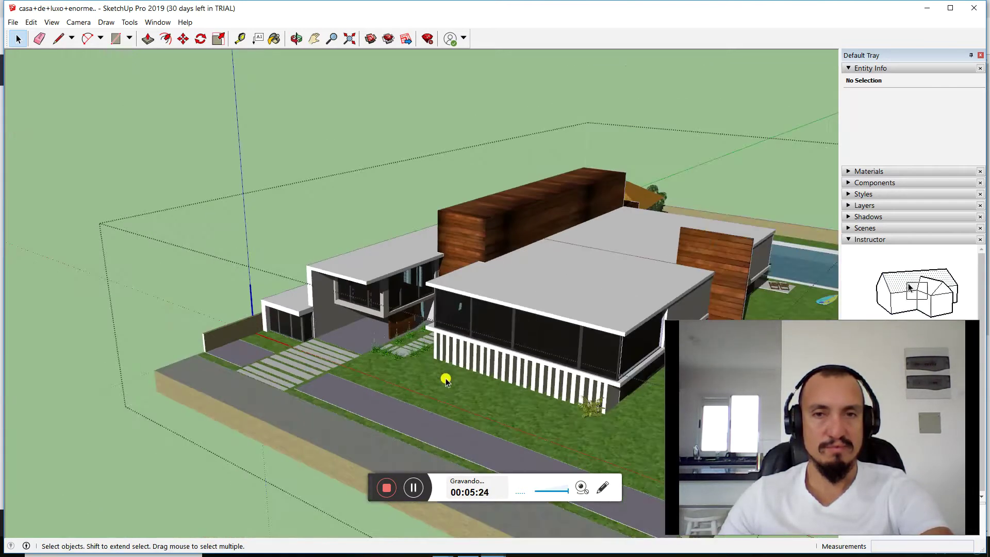
# Delete the grass plants along the entrance path and beside the front door
pyautogui.scroll(-2, 445, 380)
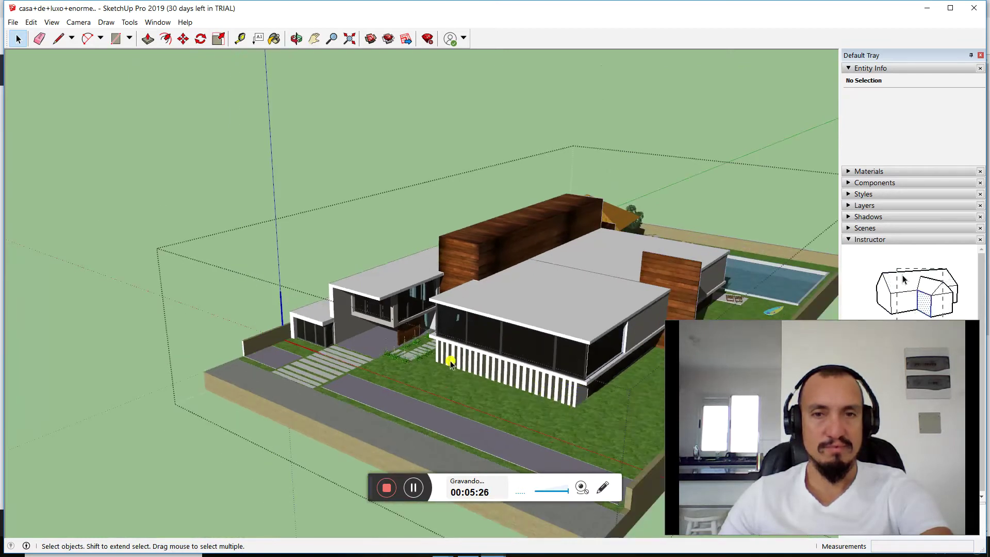
pyautogui.scroll(1, 443, 361)
pyautogui.scroll(2, 418, 351)
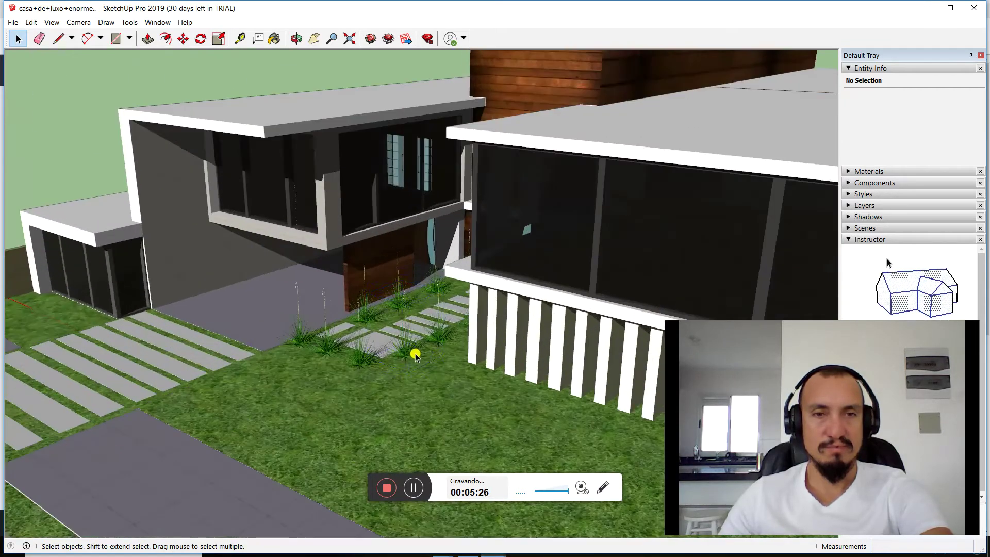
pyautogui.click(372, 361)
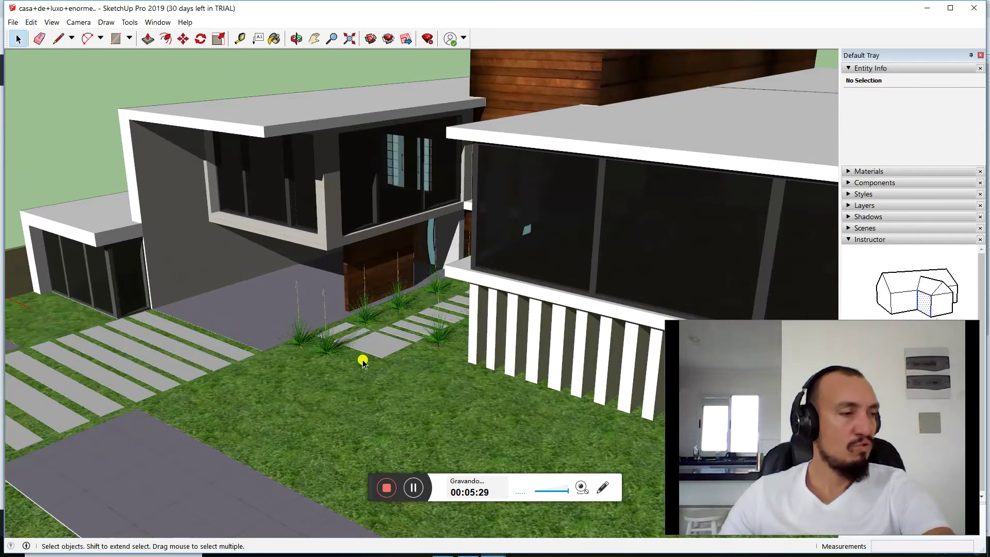
pyautogui.click(330, 347)
pyautogui.press('Delete')
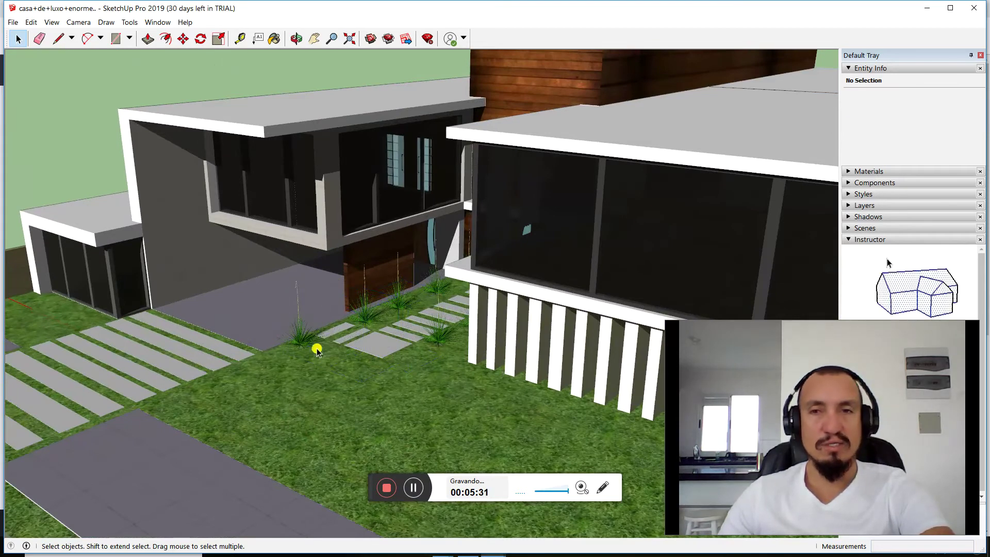
pyautogui.click(305, 341)
pyautogui.press('Delete')
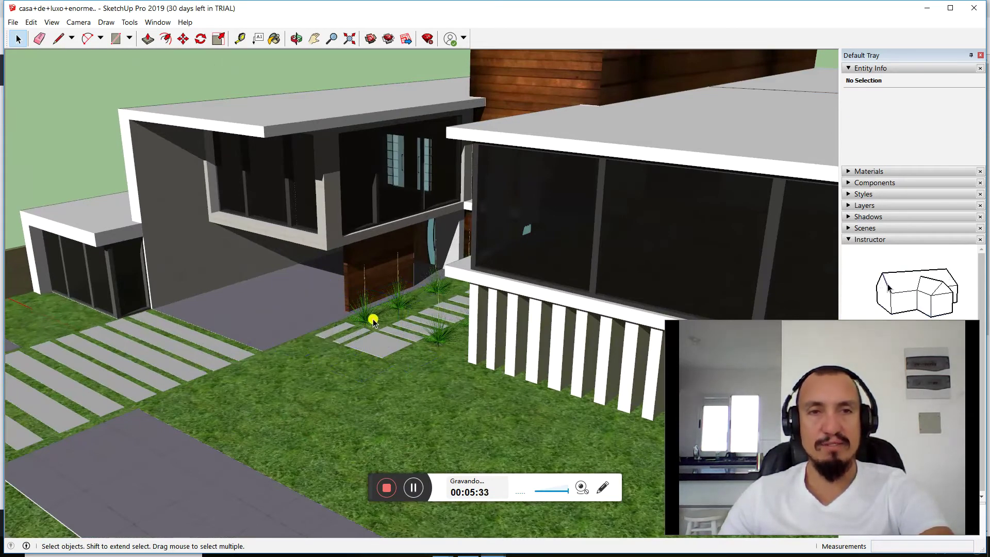
pyautogui.click(361, 321)
pyautogui.press('Delete')
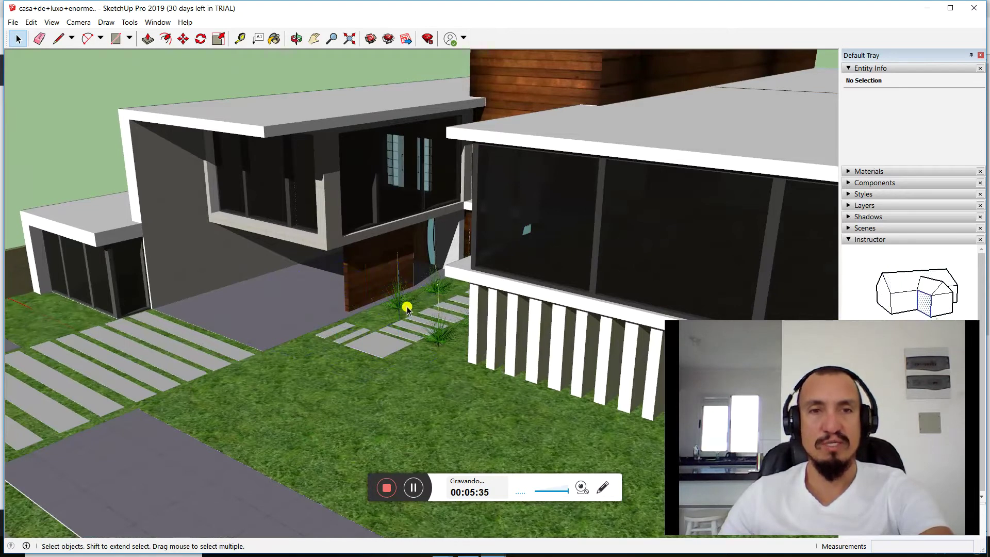
pyautogui.click(405, 295)
pyautogui.press('Delete')
pyautogui.click(441, 292)
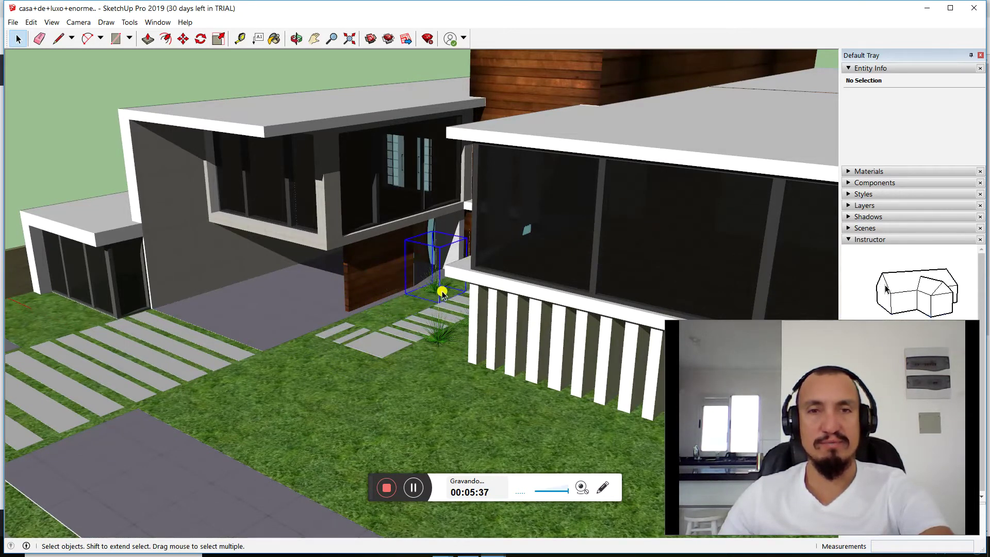
pyautogui.press('Delete')
pyautogui.click(441, 337)
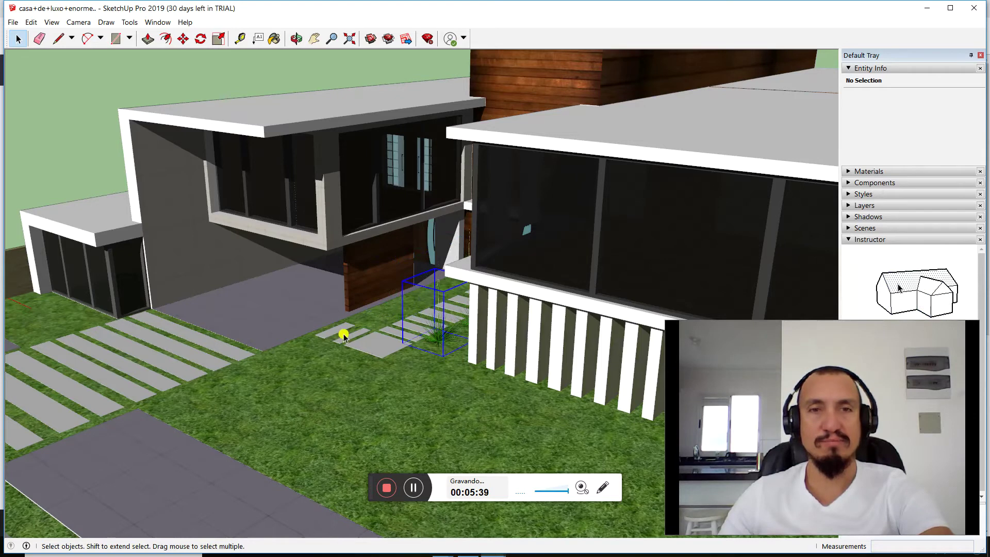
# Delete the two trees beside the backyard umbrella, then orbit back to the front
pyautogui.scroll(-5, 344, 335)
pyautogui.scroll(-3, 332, 320)
pyautogui.moveTo(332, 320)
pyautogui.mouseDown(button='middle')
pyautogui.moveTo(408, 325)
pyautogui.moveTo(411, 336)
pyautogui.moveTo(398, 320)
pyautogui.moveTo(473, 314)
pyautogui.moveTo(265, 323)
pyautogui.moveTo(532, 331)
pyautogui.moveTo(147, 305)
pyautogui.moveTo(243, 338)
pyautogui.moveTo(227, 351)
pyautogui.mouseUp(button='middle')
pyautogui.scroll(-2, 228, 351)
pyautogui.scroll(5, 356, 338)
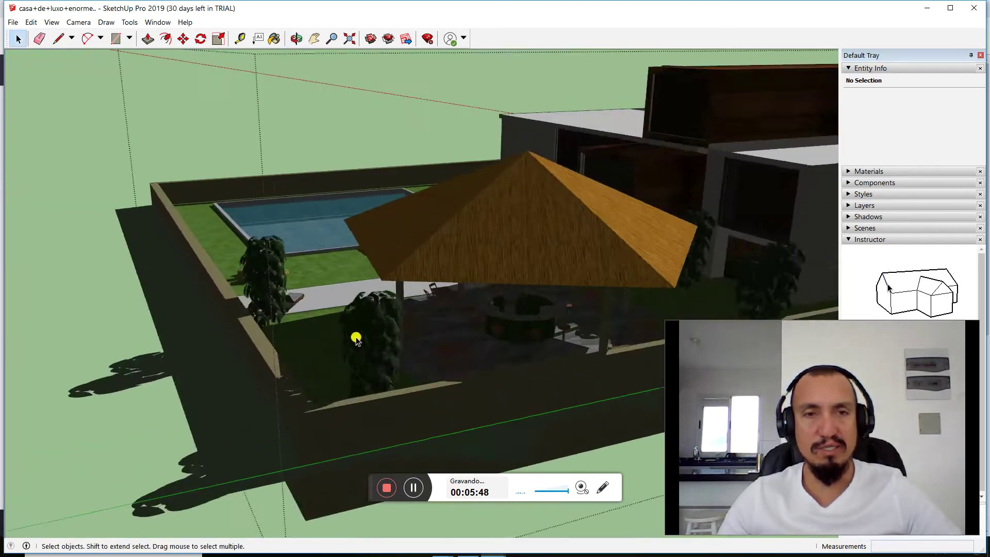
pyautogui.click(252, 259)
pyautogui.press('Delete')
pyautogui.click(486, 327)
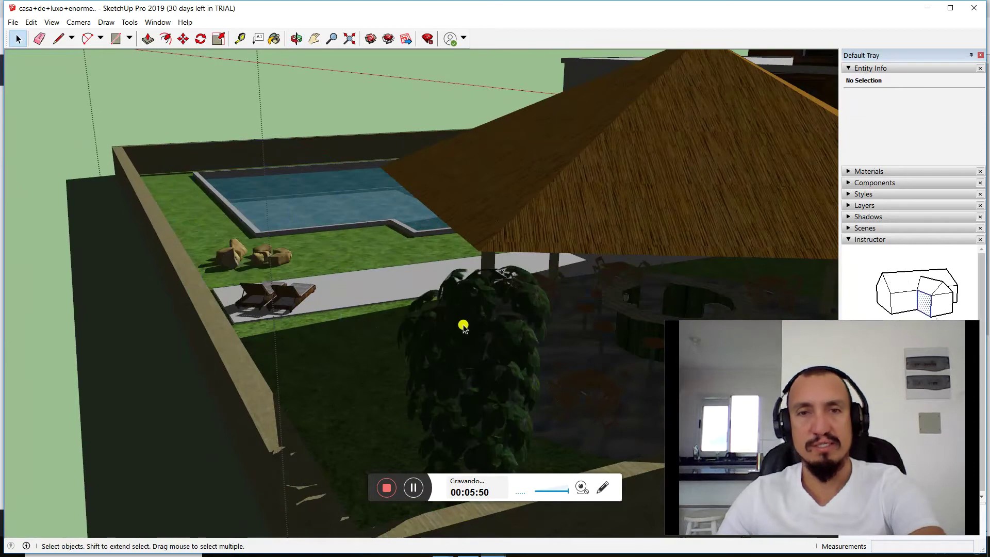
pyautogui.press('Delete')
pyautogui.scroll(-3, 240, 234)
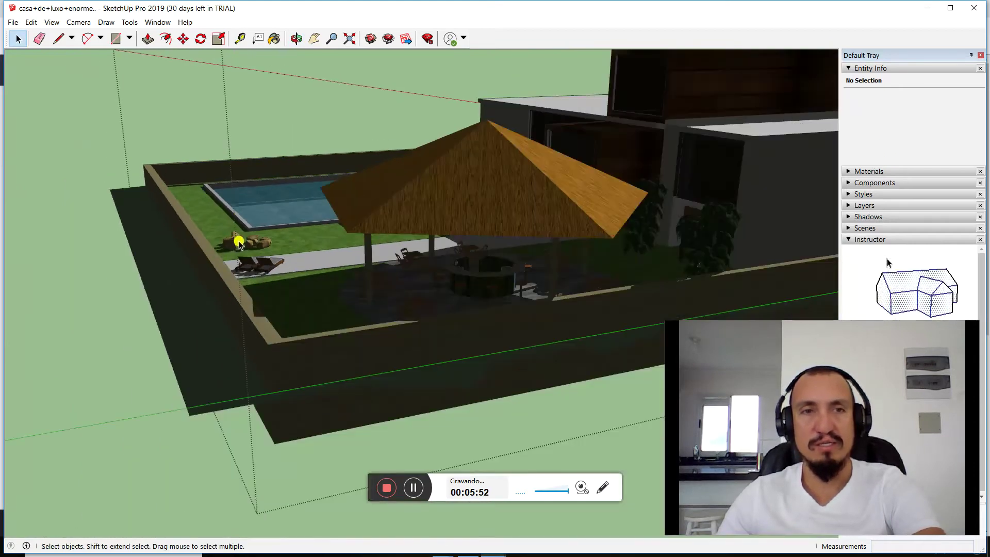
pyautogui.scroll(-2, 243, 242)
pyautogui.click(296, 38)
pyautogui.moveTo(402, 289)
pyautogui.mouseDown()
pyautogui.moveTo(475, 277)
pyautogui.moveTo(125, 214)
pyautogui.moveTo(17, 234)
pyautogui.moveTo(16, 299)
pyautogui.moveTo(533, 297)
pyautogui.moveTo(644, 264)
pyautogui.moveTo(413, 207)
pyautogui.mouseUp()
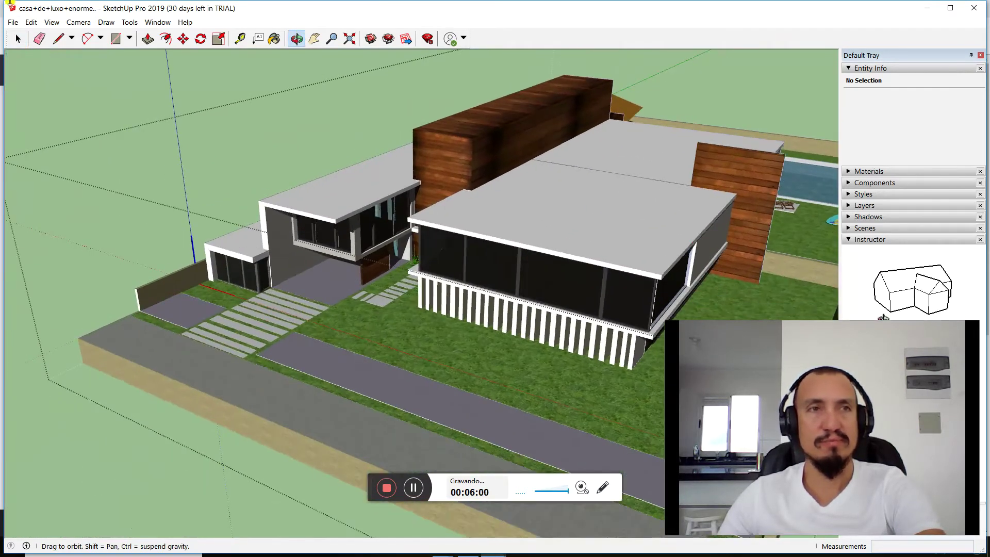
# Export the house as a COLLADA (.dae) file to the Área de Trabalho desktop folder
pyautogui.click(13, 23)
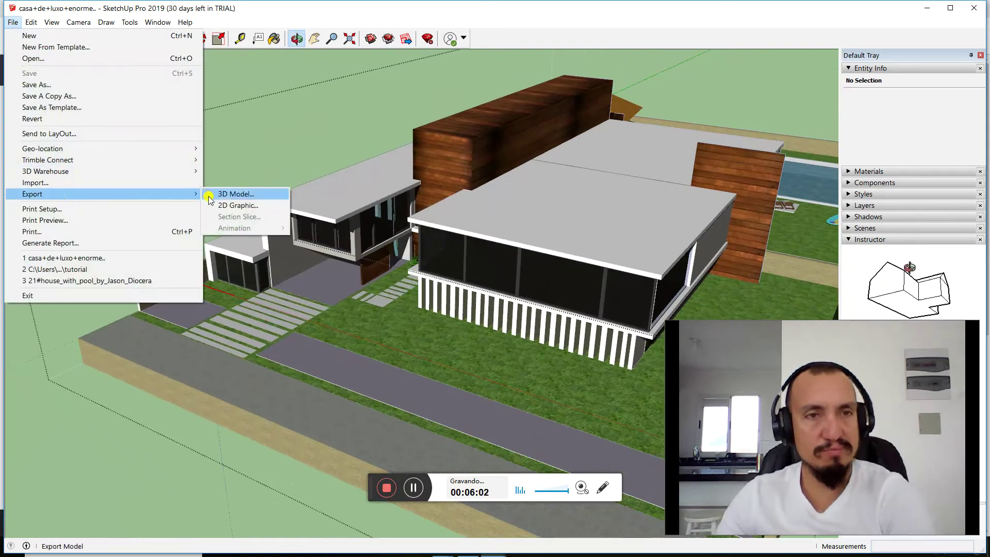
pyautogui.click(209, 197)
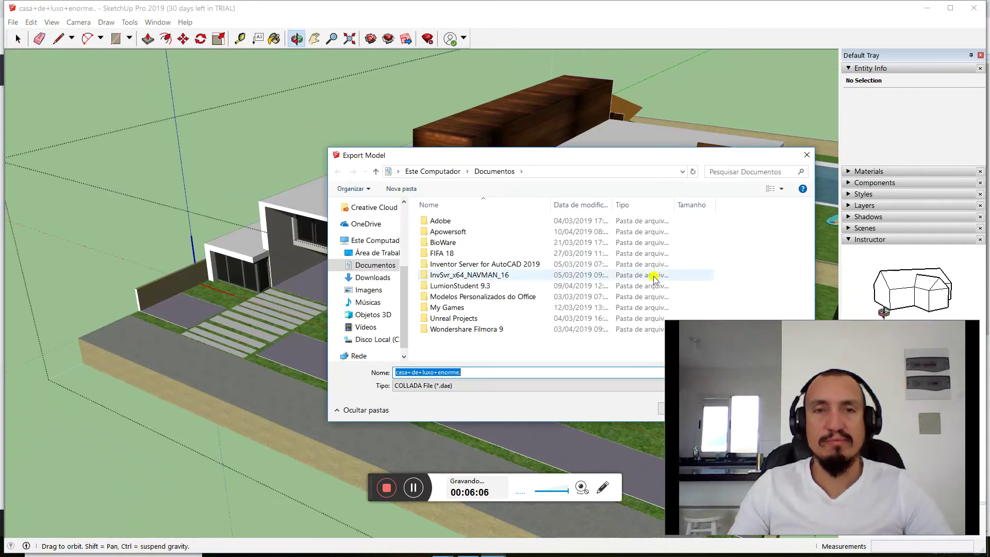
pyautogui.moveTo(446, 156); pyautogui.dragTo(258, 155)
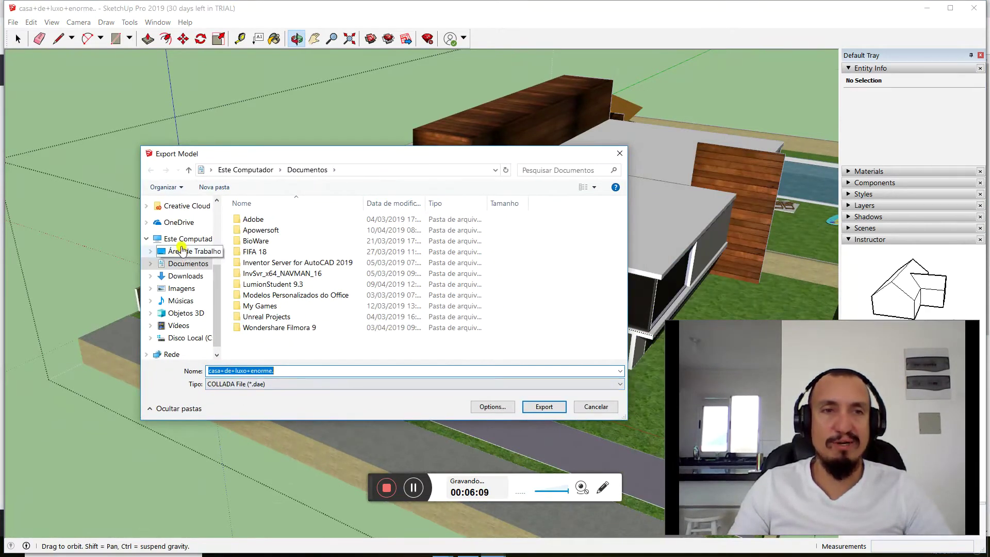
pyautogui.click(182, 252)
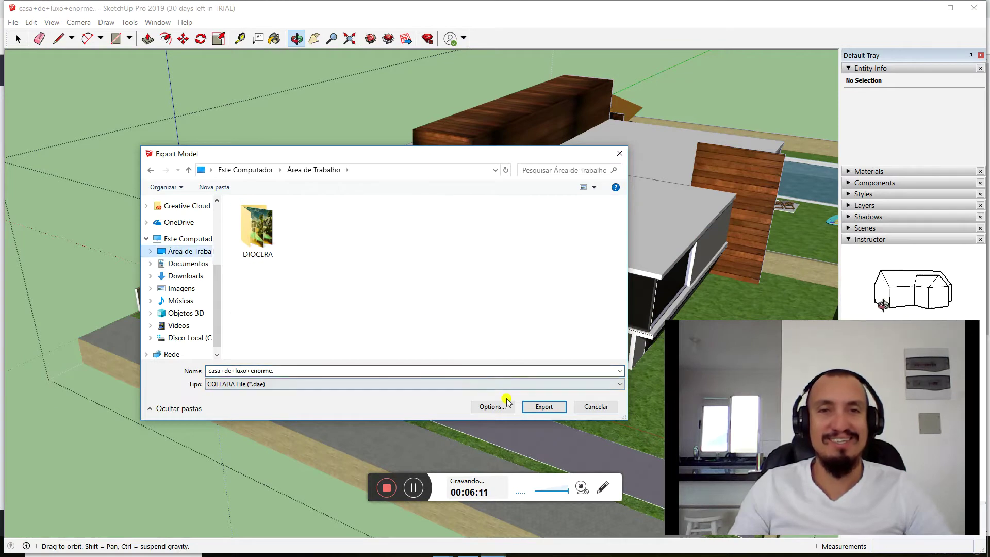
pyautogui.click(544, 407)
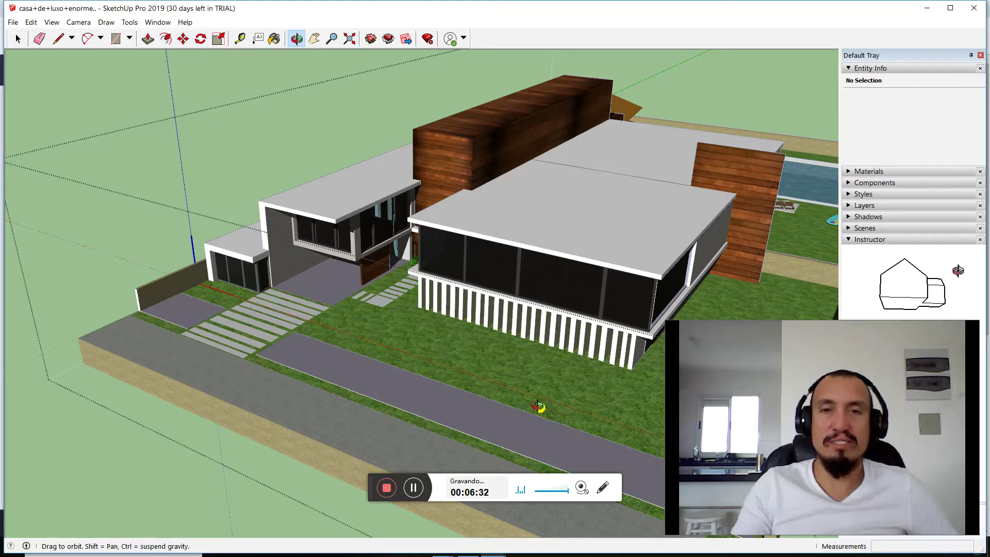
# Clear the save, error and version prompts, close SketchUp and minimize Chrome
pyautogui.click(976, 15)
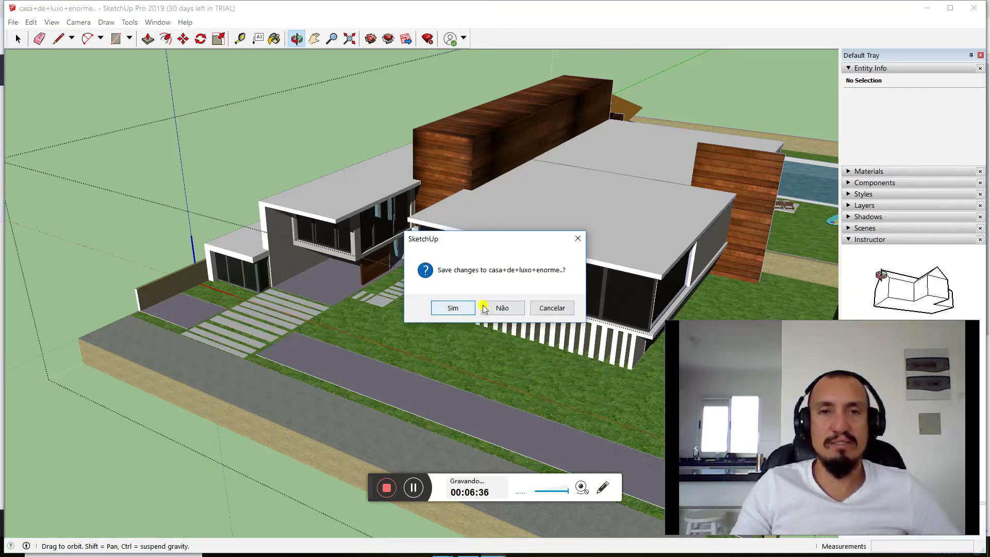
pyautogui.click(456, 309)
pyautogui.click(578, 313)
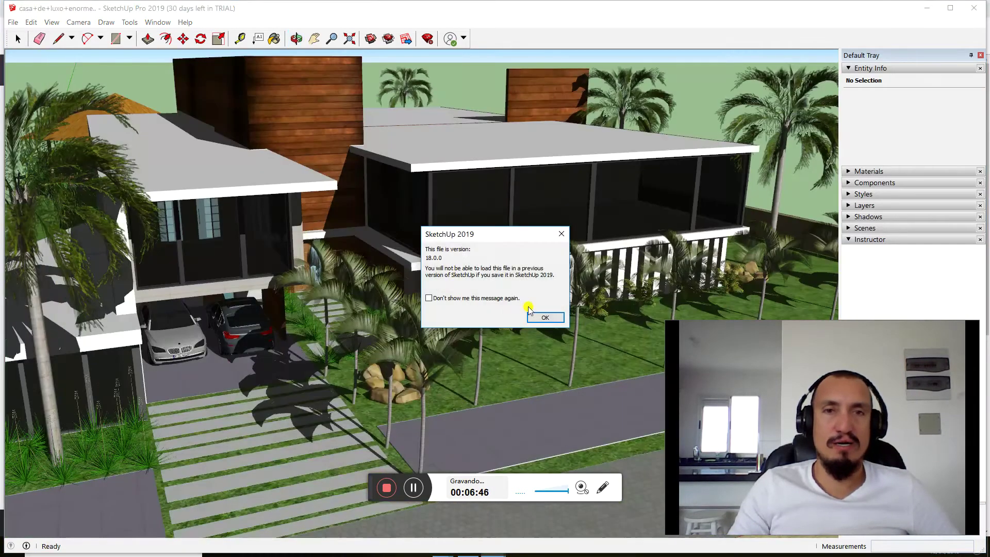
pyautogui.click(545, 317)
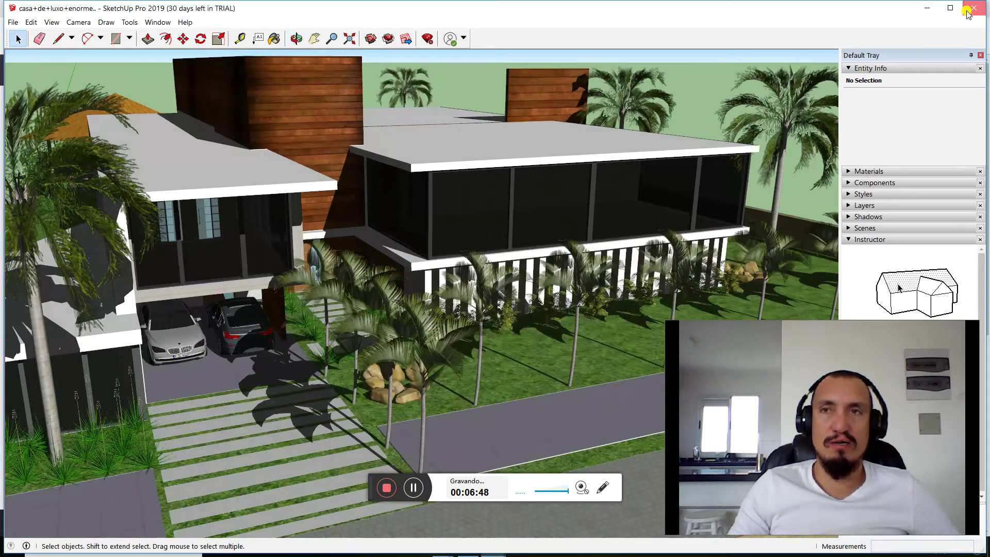
pyautogui.click(970, 8)
pyautogui.click(925, 7)
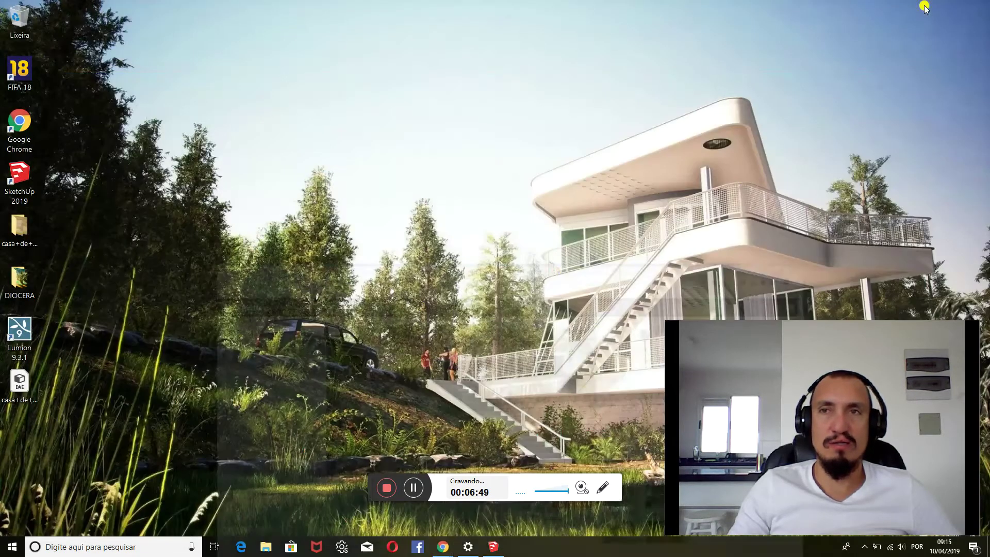
# Launch Lumion 9.3.1 from its desktop shortcut and show the example projects
pyautogui.doubleClick(25, 344)
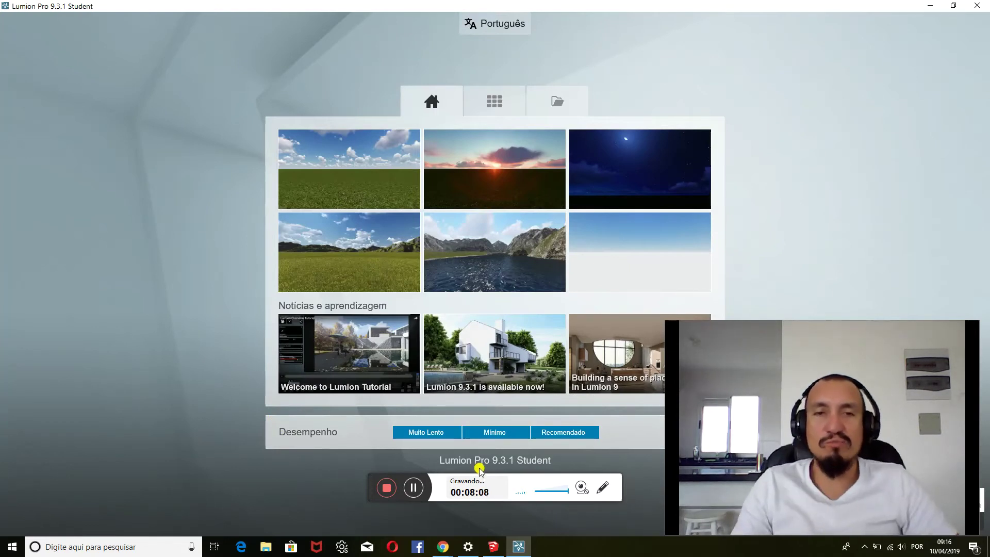
pyautogui.click(493, 101)
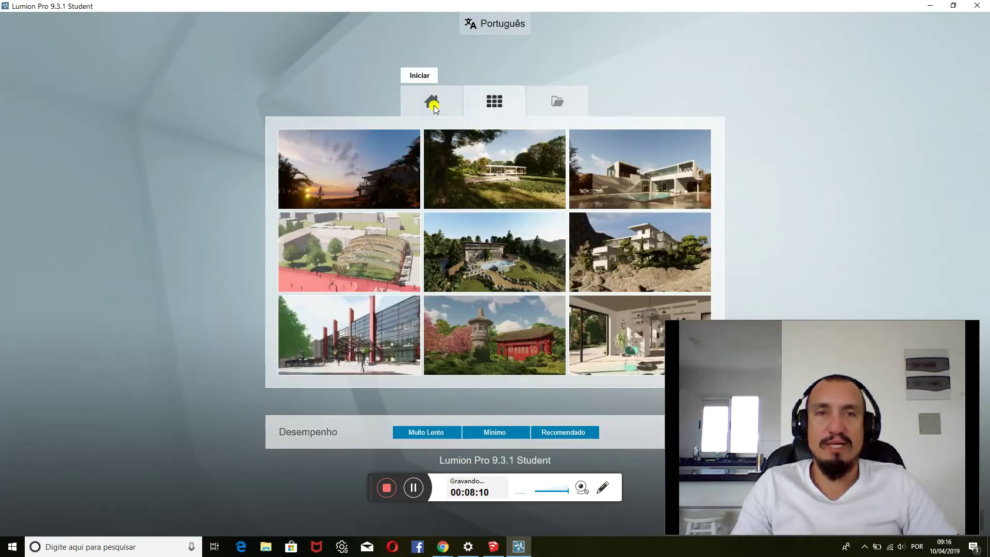
# Go back to the scene presets and load the Plain preset with its grass field and cloudy sky
pyautogui.click(432, 103)
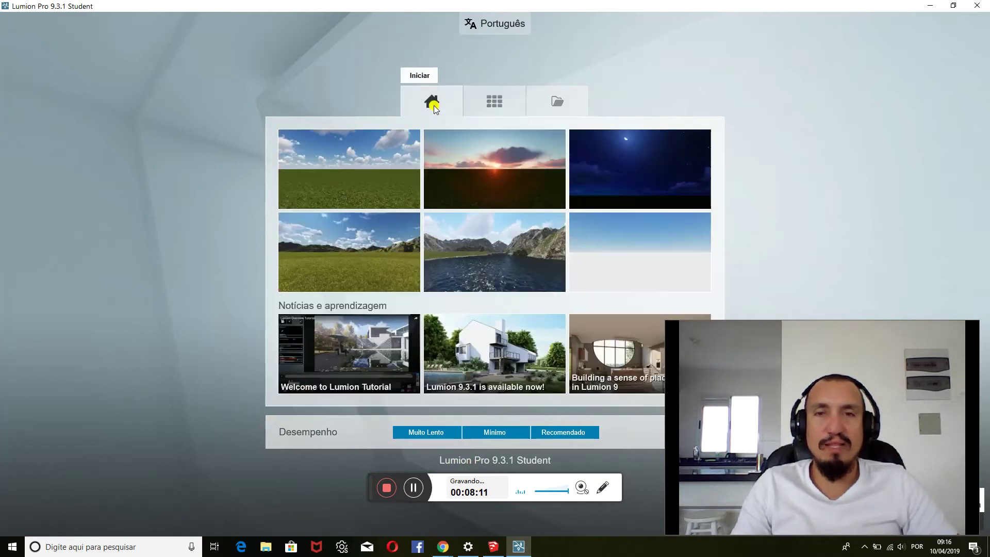
pyautogui.click(381, 161)
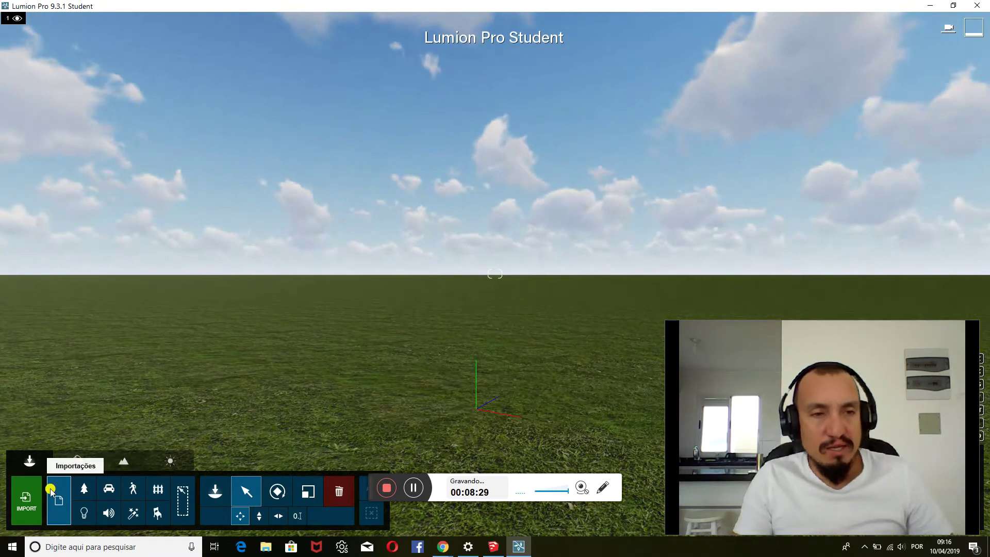
# Import casa+de+luxo+enorme.dae from the desktop with default settings and place it in the scene
pyautogui.click(215, 492)
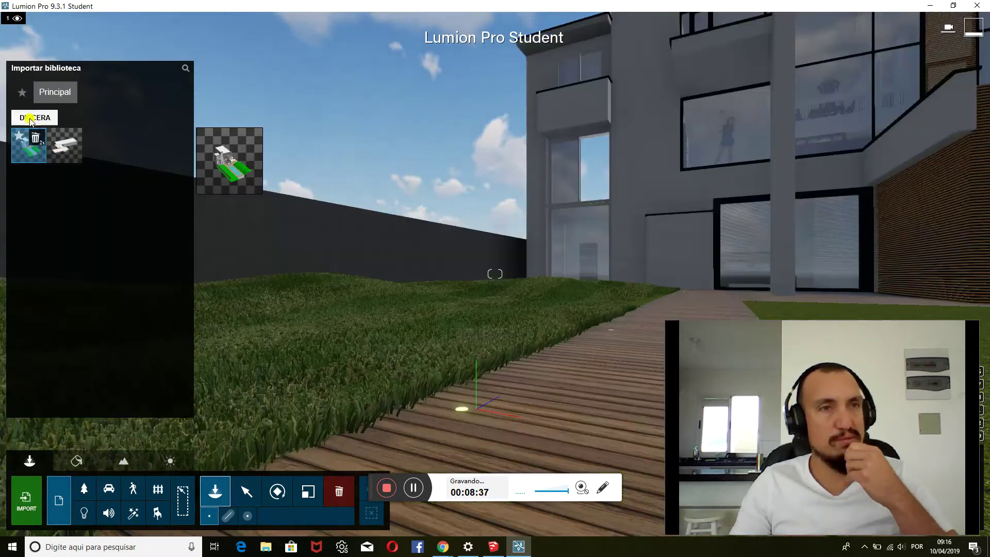
pyautogui.click(35, 137)
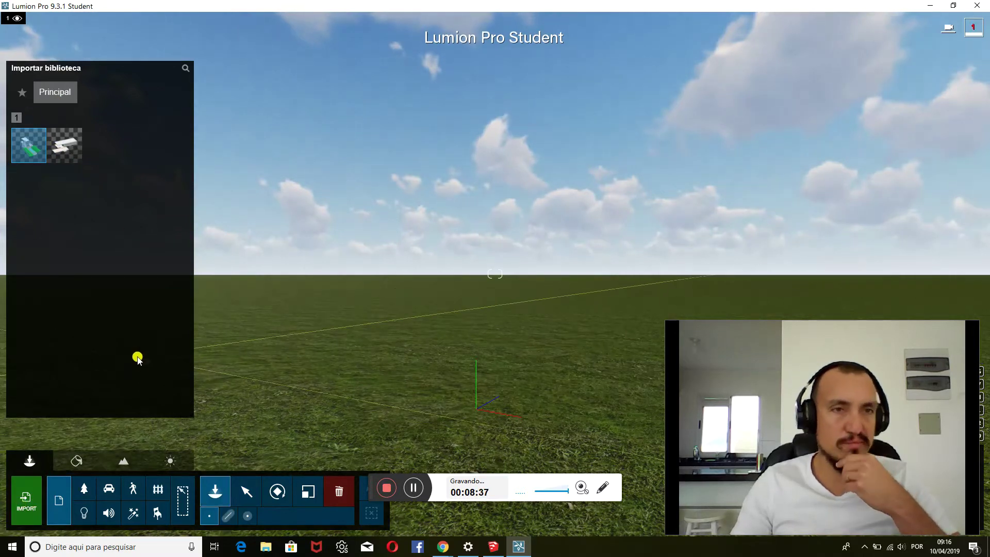
pyautogui.click(19, 509)
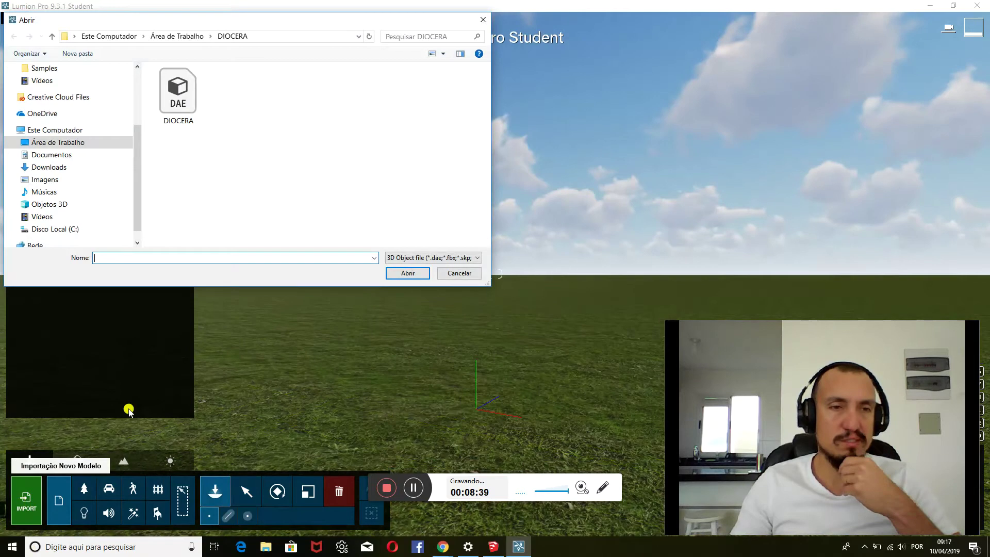
pyautogui.click(60, 145)
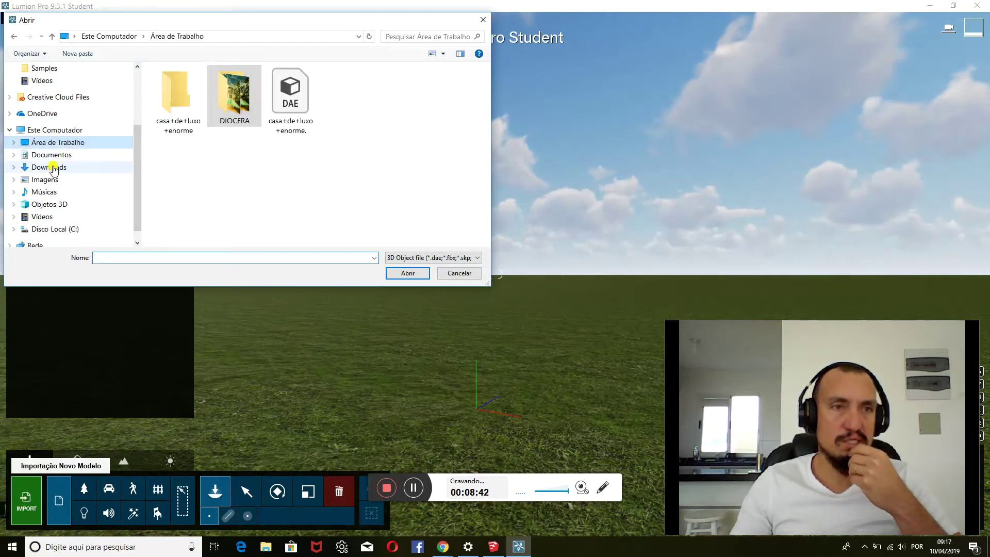
pyautogui.click(289, 100)
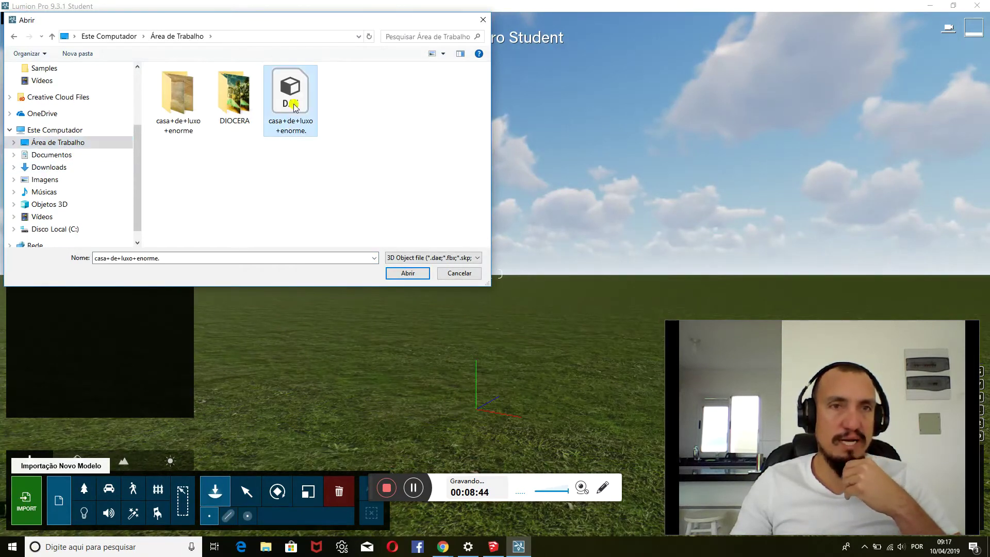
pyautogui.click(408, 273)
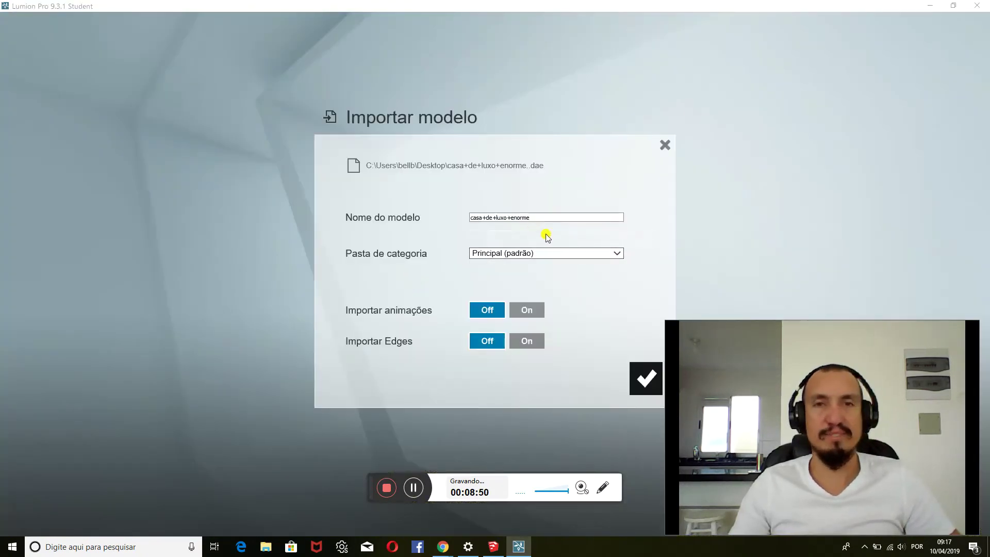
pyautogui.click(639, 388)
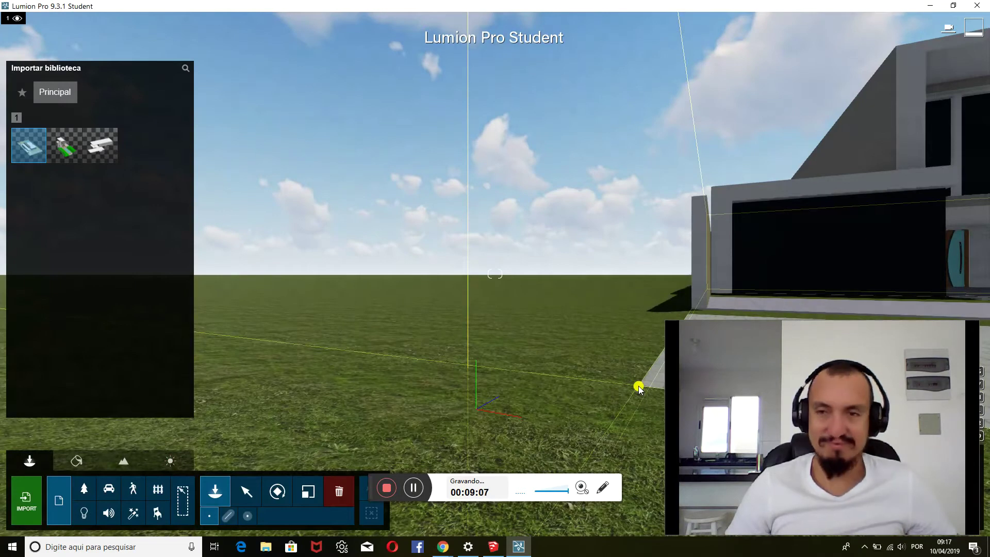
# Turn the view to face the house and select the imported model
pyautogui.scroll(2, 665, 457)
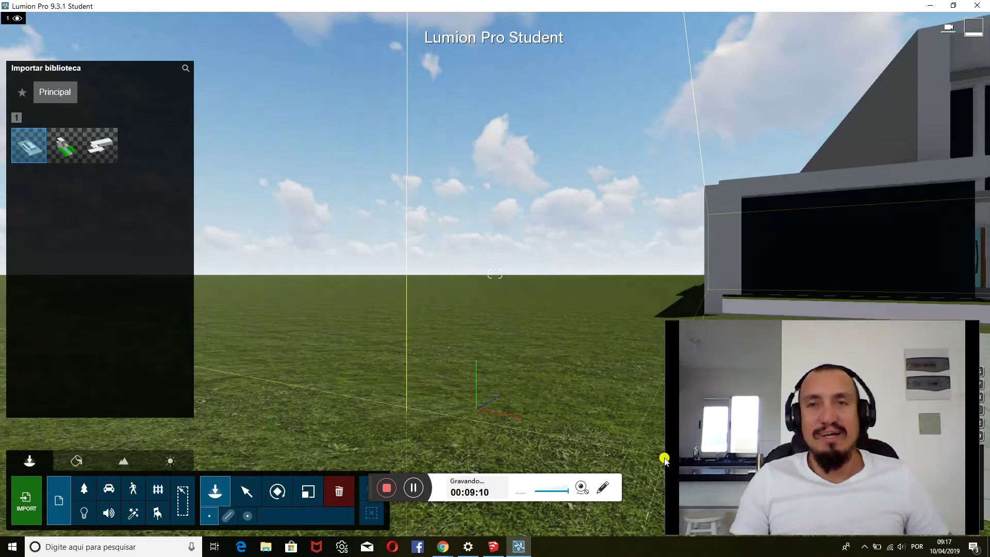
pyautogui.moveTo(665, 458); pyautogui.dragTo(373, 318, button='middle')
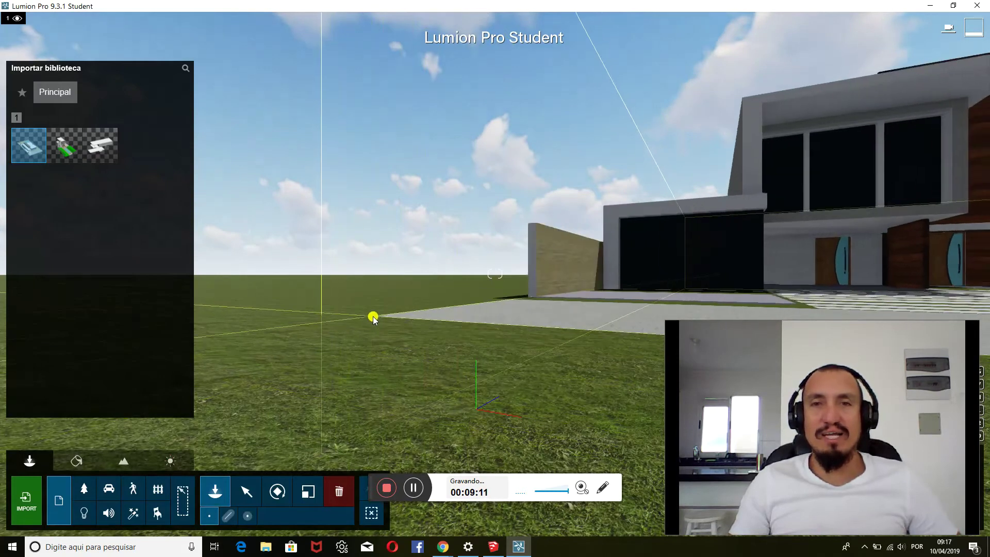
pyautogui.moveTo(373, 317); pyautogui.dragTo(454, 294, button='right')
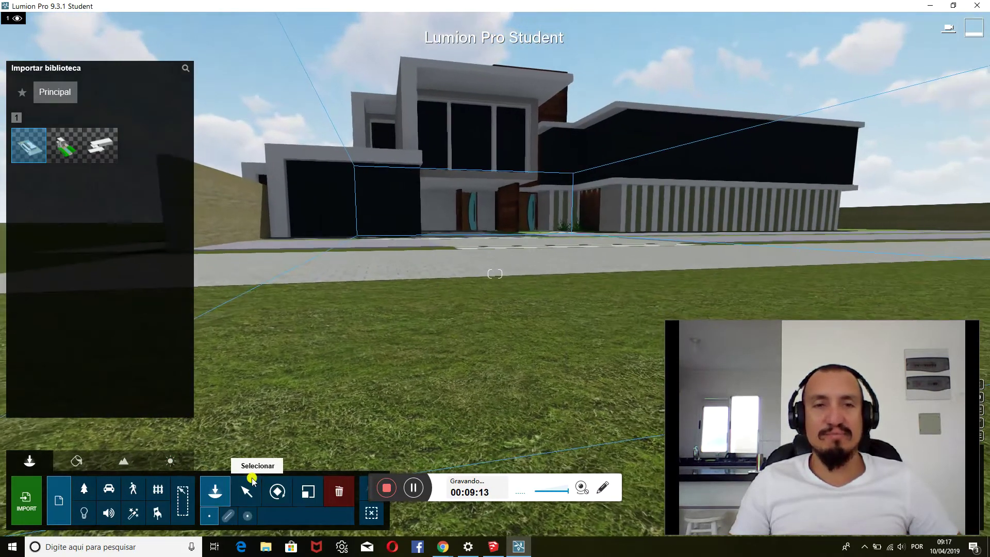
pyautogui.click(245, 490)
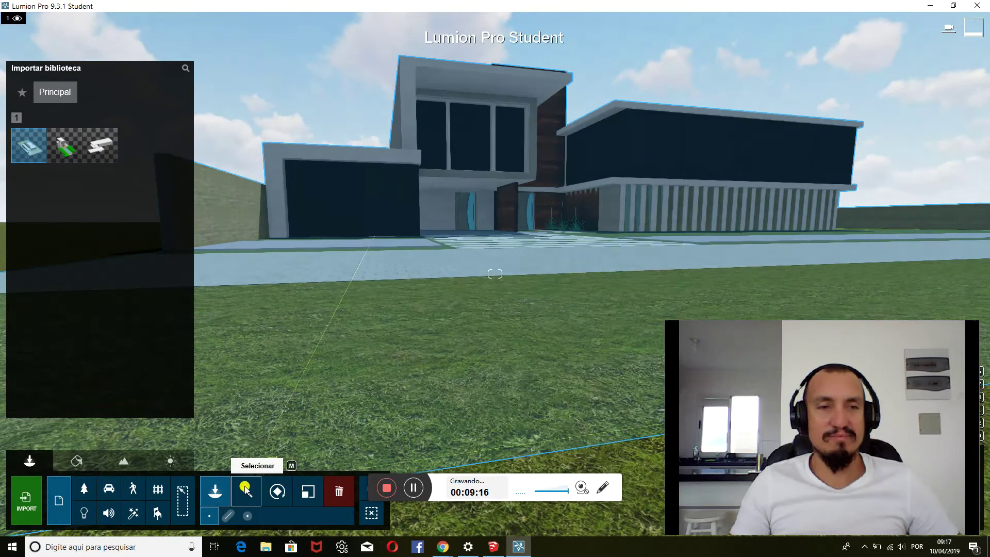
pyautogui.click(245, 490)
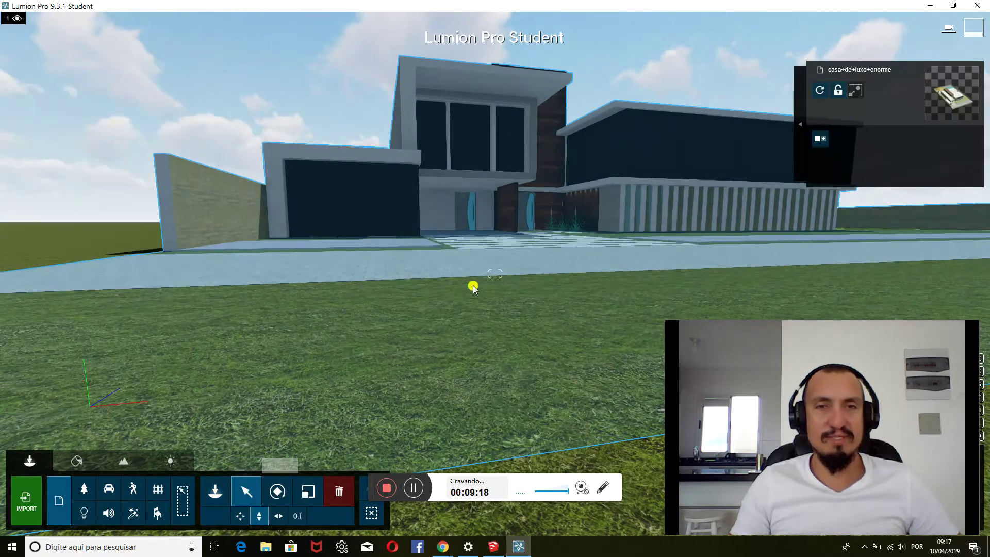
pyautogui.click(522, 274)
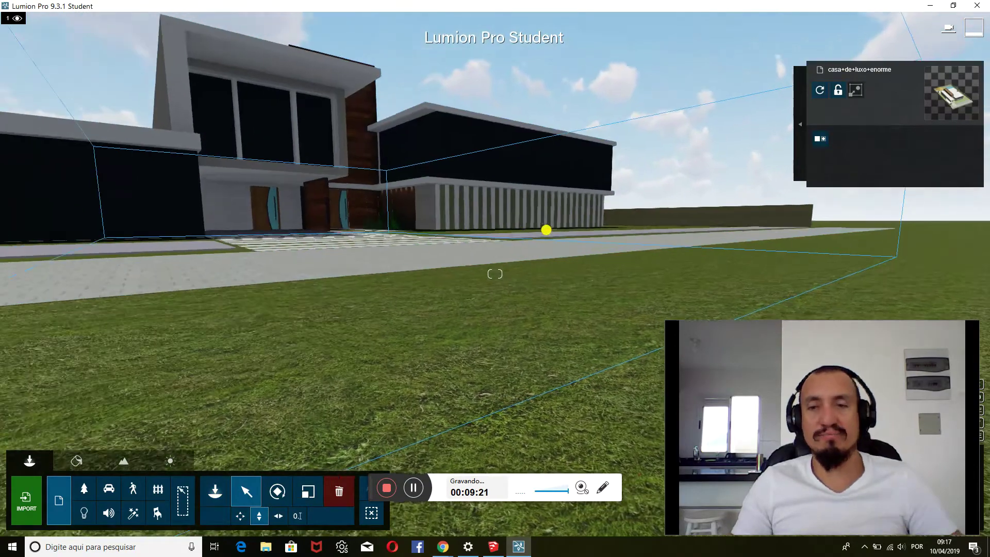
# Set the house's elevation to about 0.3 m so it sits on the lawn
pyautogui.moveTo(546, 227)
pyautogui.mouseDown(button='right')
pyautogui.moveTo(520, 233)
pyautogui.moveTo(546, 229)
pyautogui.mouseUp(button='right')
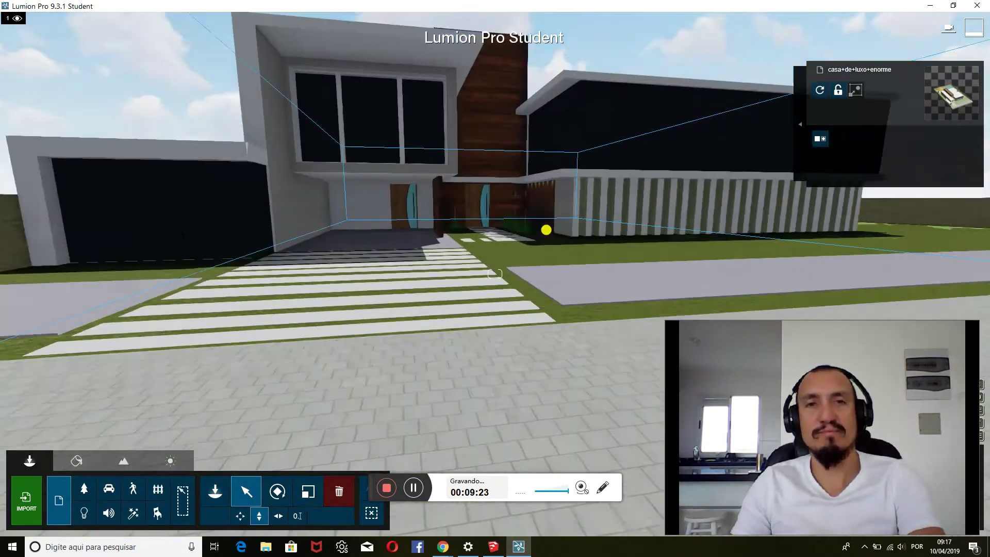
pyautogui.scroll(-5, 547, 229)
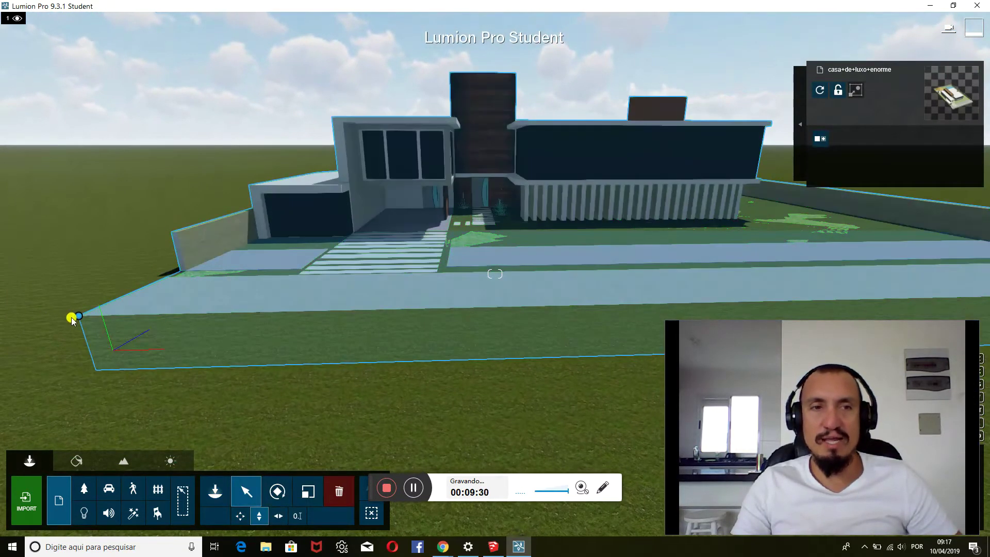
pyautogui.moveTo(76, 318); pyautogui.dragTo(72, 238)
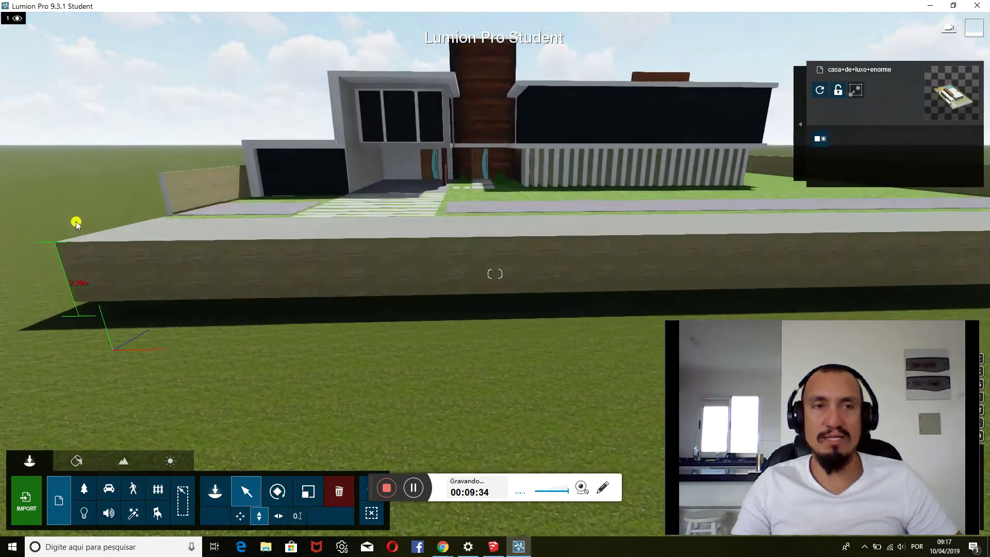
pyautogui.moveTo(126, 249)
pyautogui.mouseDown(button='right')
pyautogui.moveTo(438, 253)
pyautogui.moveTo(409, 243)
pyautogui.mouseUp(button='right')
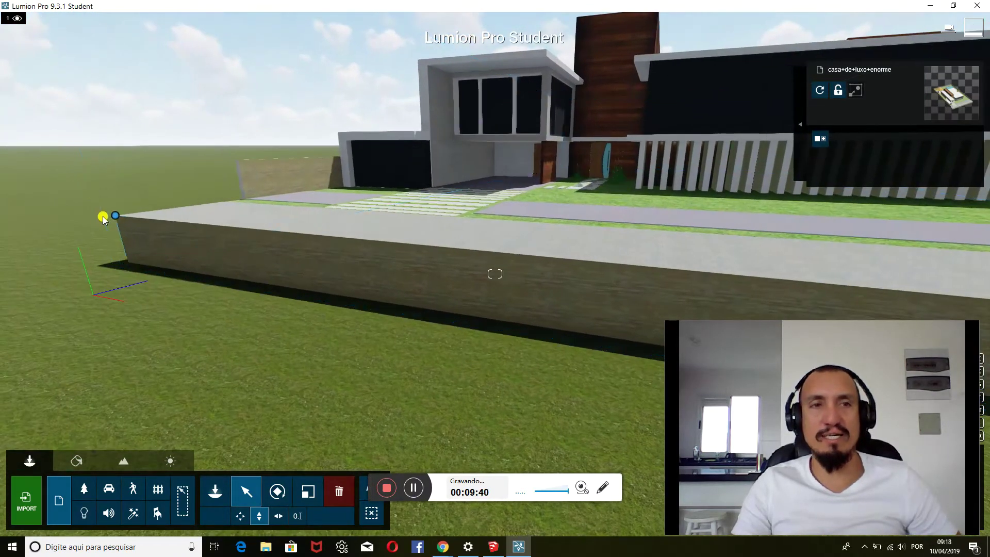
pyautogui.moveTo(113, 237); pyautogui.dragTo(105, 261)
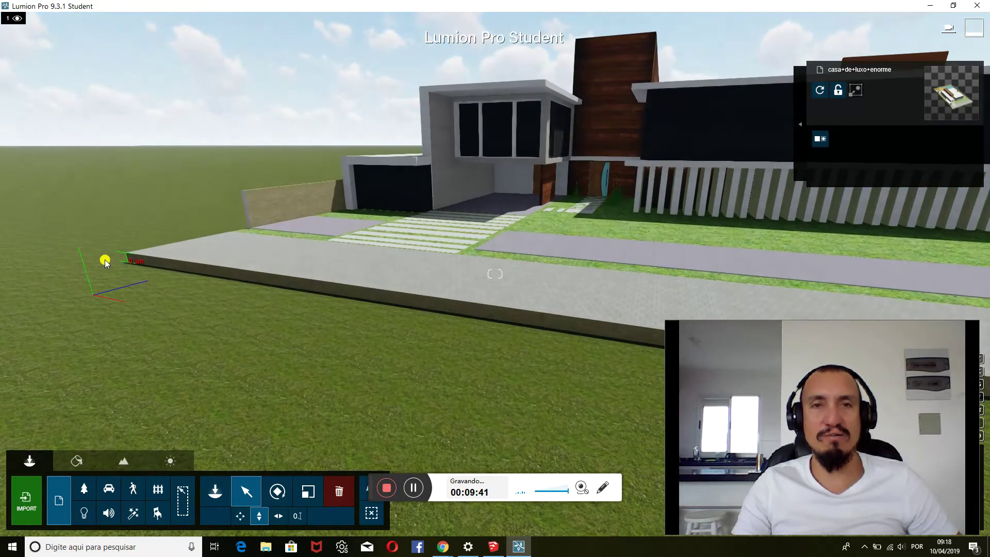
pyautogui.moveTo(105, 259); pyautogui.dragTo(487, 184, button='right')
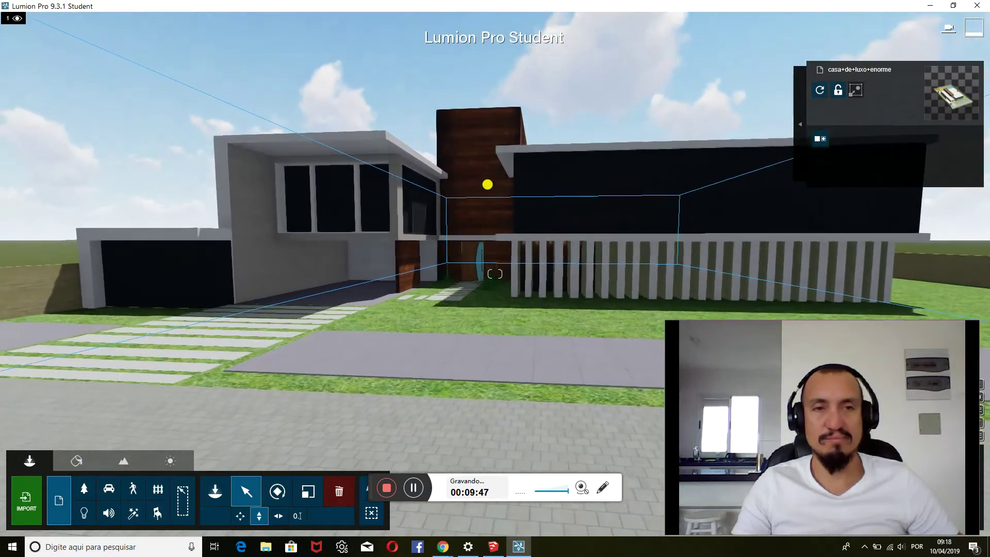
pyautogui.scroll(5, 487, 184)
pyautogui.click(447, 205)
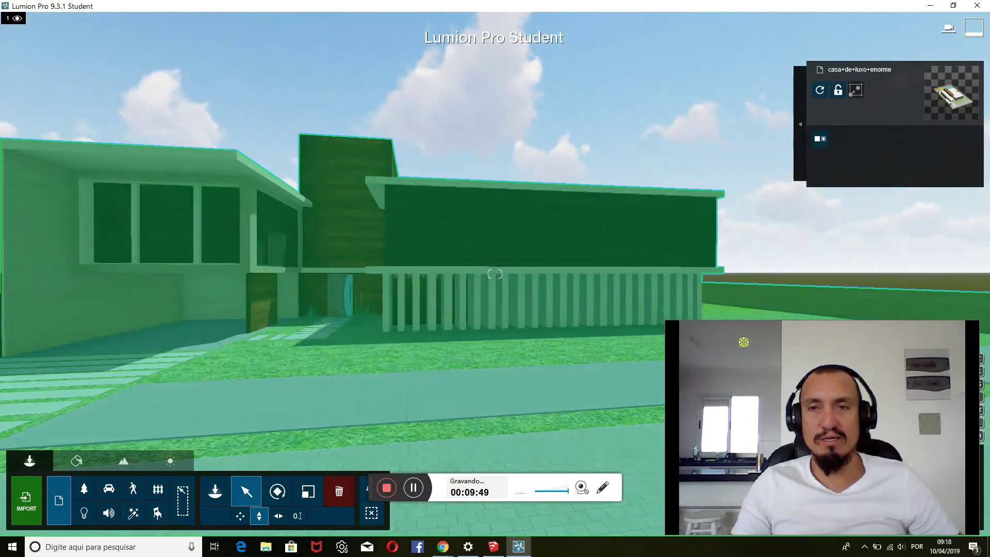
pyautogui.moveTo(905, 324); pyautogui.dragTo(731, 258)
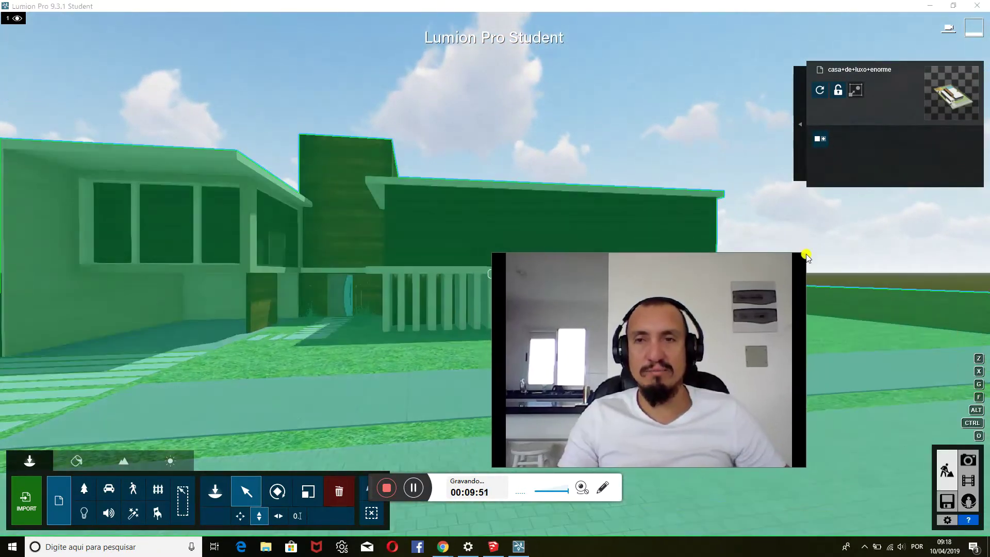
pyautogui.moveTo(804, 257); pyautogui.dragTo(693, 323)
pyautogui.moveTo(649, 372)
pyautogui.mouseDown()
pyautogui.moveTo(789, 370)
pyautogui.moveTo(846, 432)
pyautogui.mouseUp()
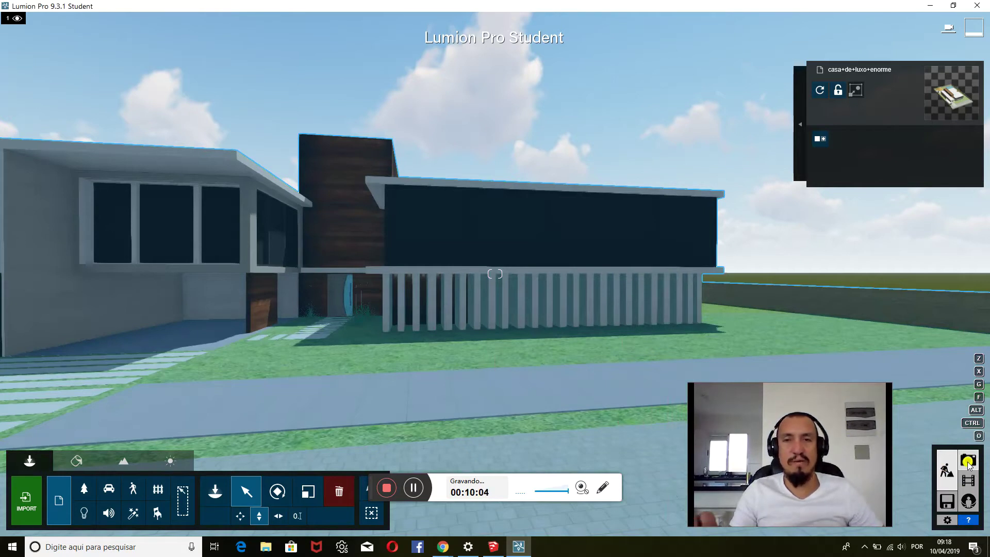
# Enter Photo mode and fly the camera toward the house
pyautogui.click(968, 460)
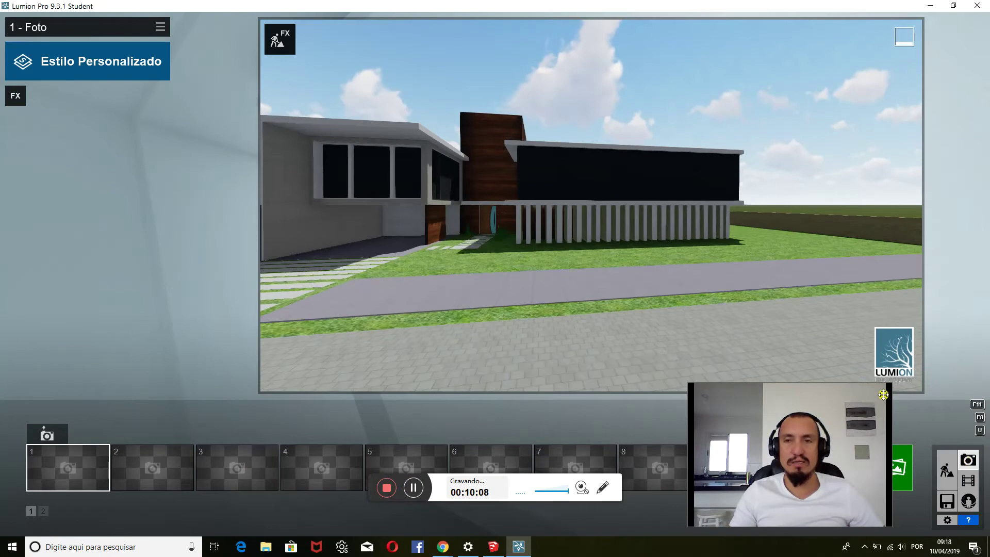
pyautogui.moveTo(877, 394); pyautogui.dragTo(958, 88)
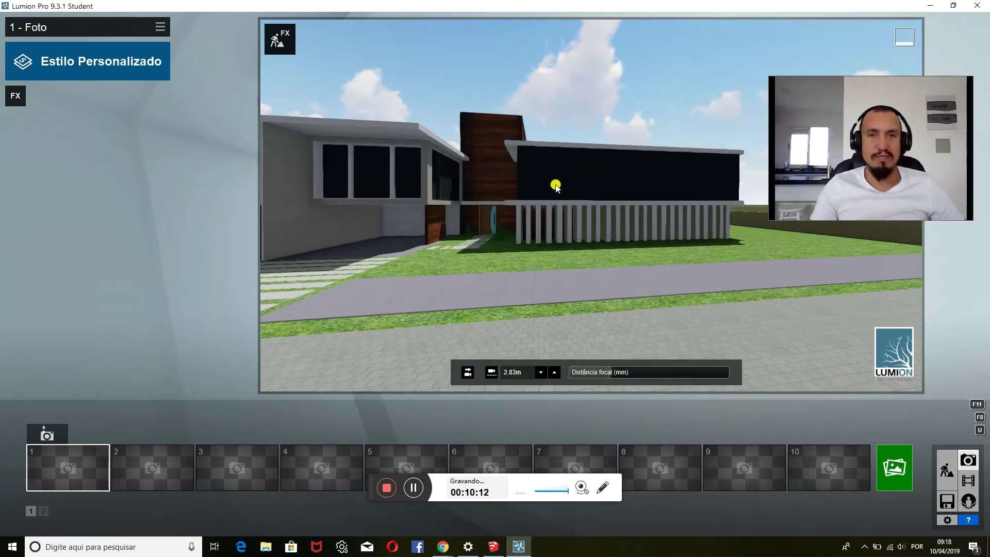
pyautogui.press('s')
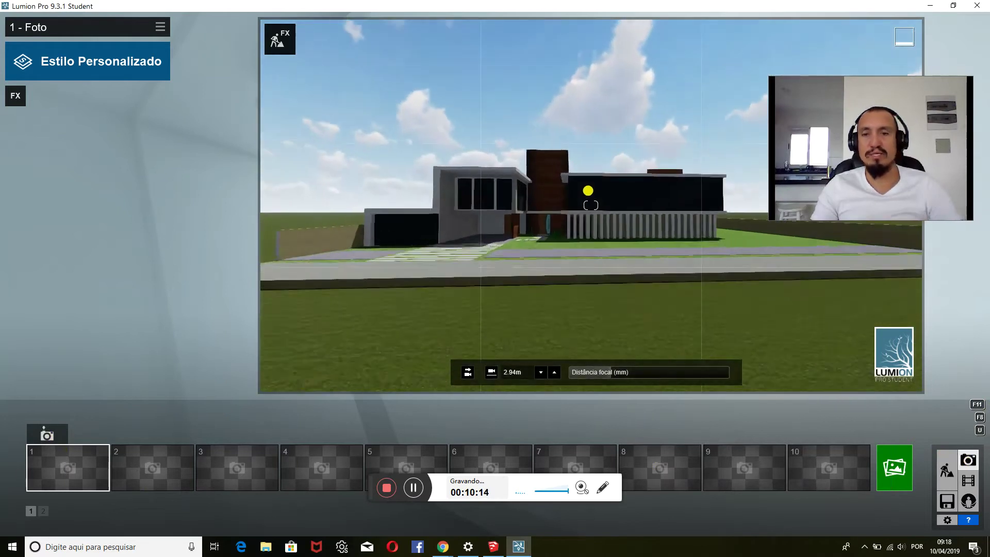
pyautogui.press('w')
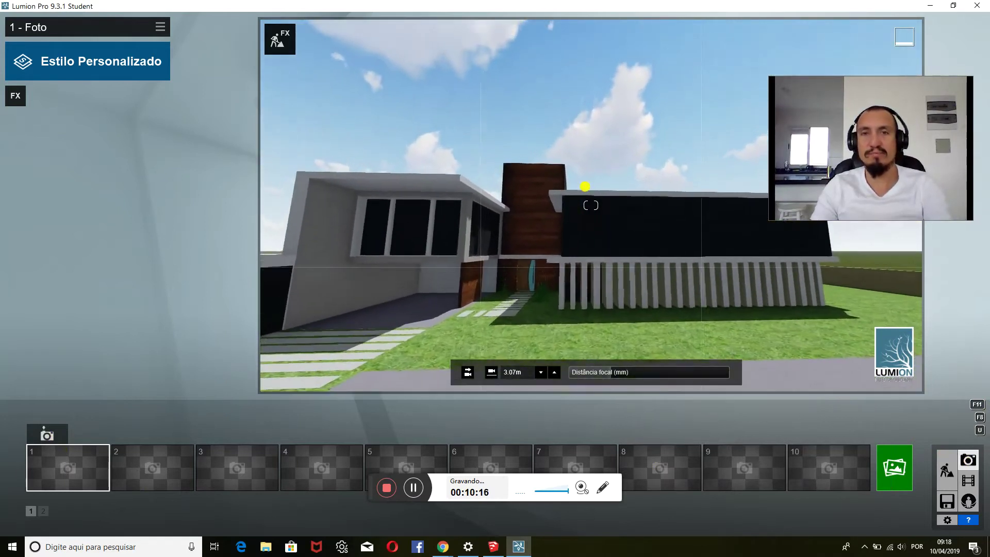
pyautogui.press('d')
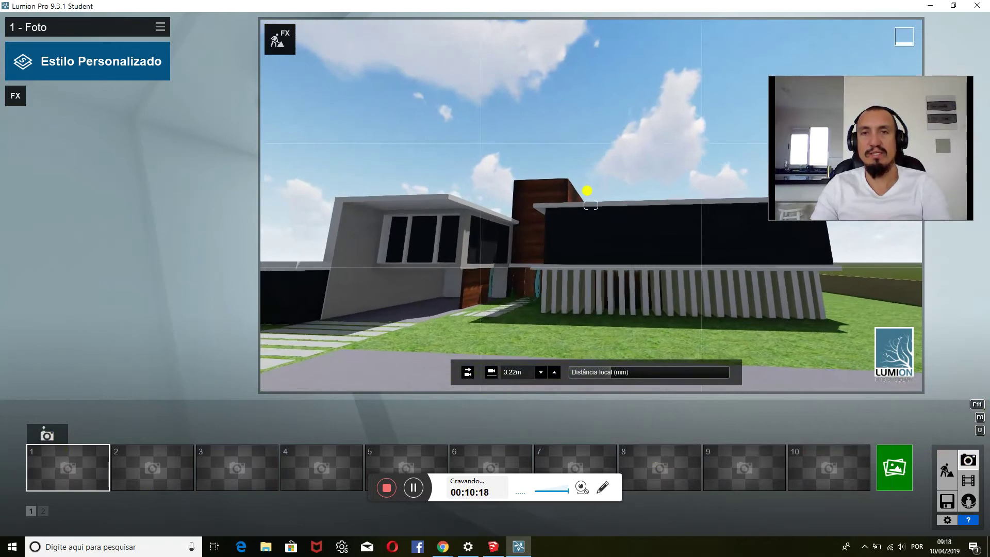
pyautogui.press('e')
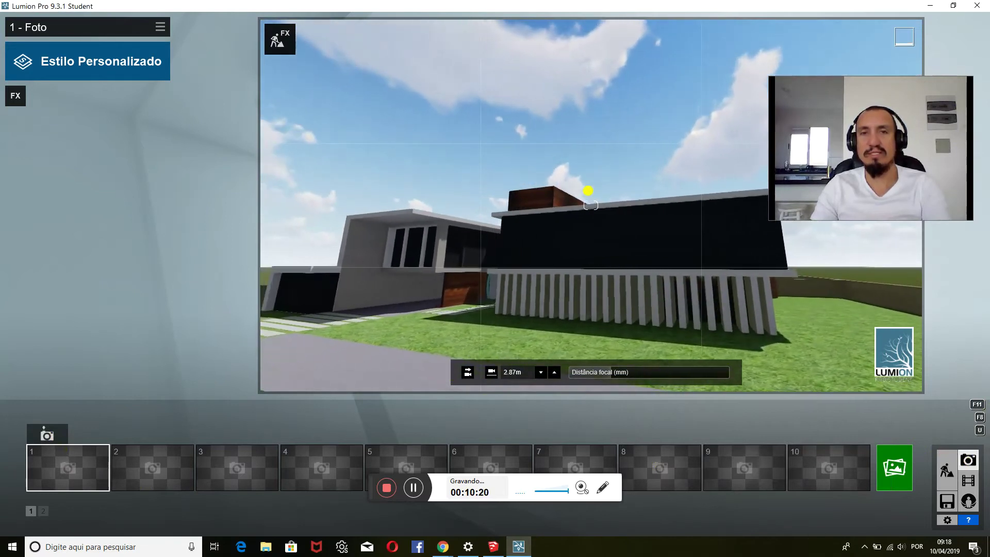
# Center the camera on the house front and store it as photo 1
pyautogui.press('q')
pyautogui.press('w')
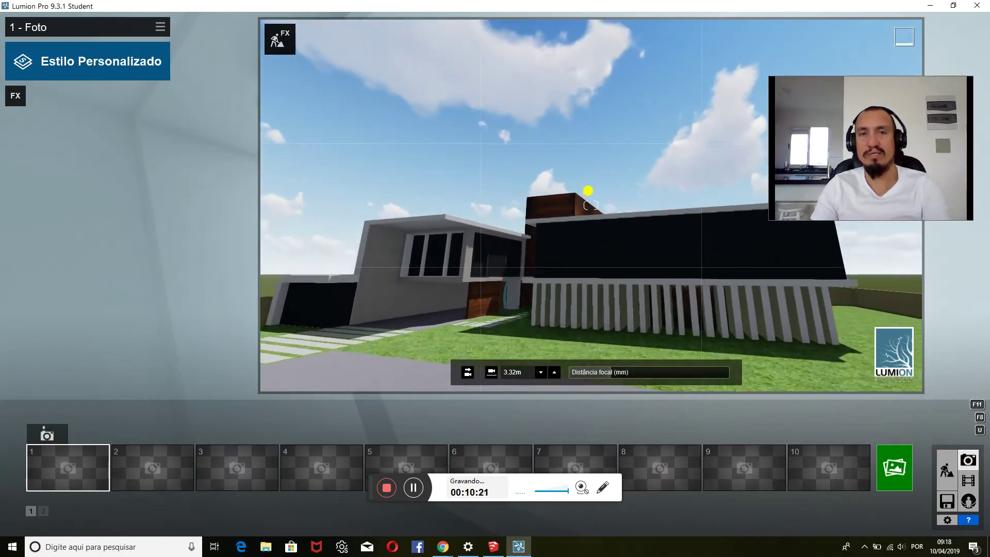
pyautogui.press('s')
pyautogui.press('e')
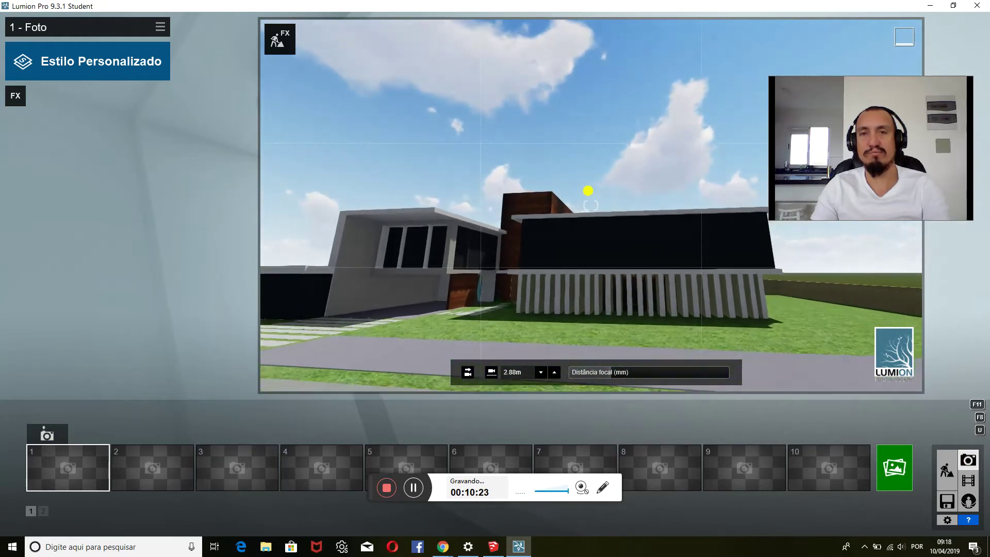
pyautogui.press('w')
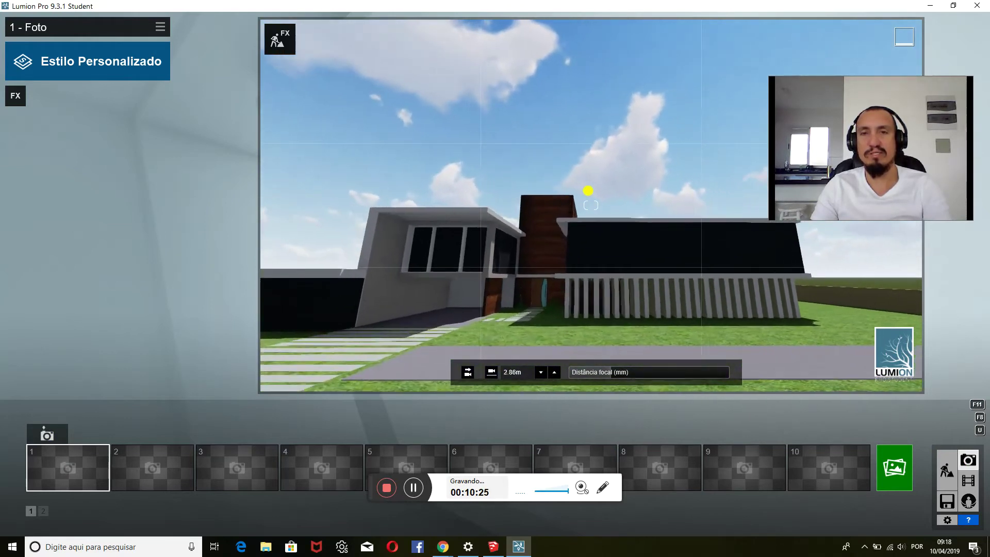
pyautogui.press('a')
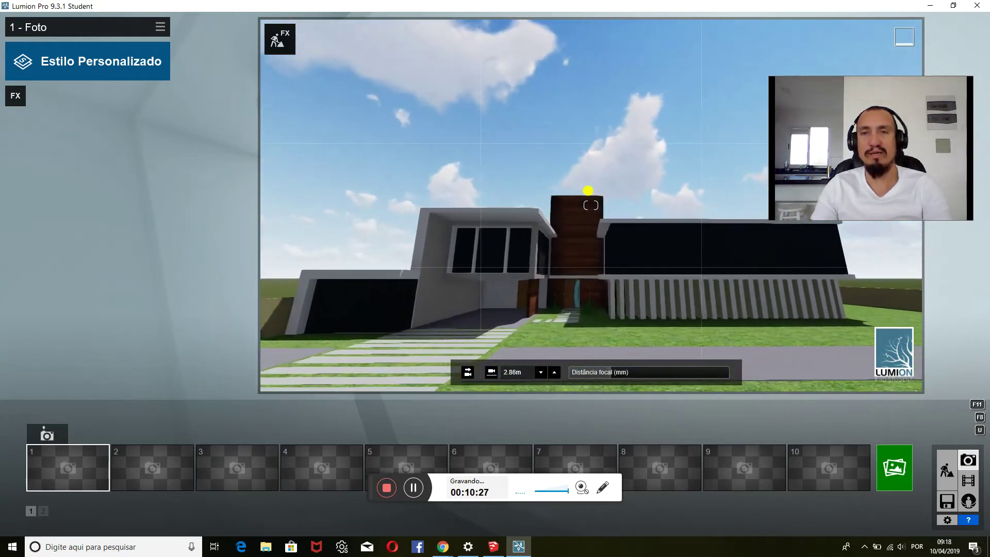
pyautogui.moveTo(588, 191); pyautogui.dragTo(588, 190, button='right')
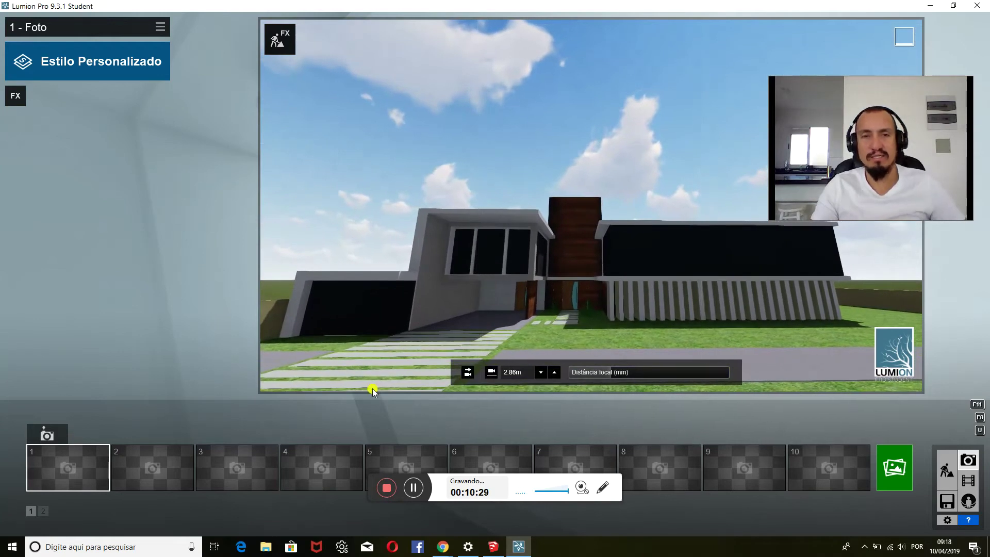
pyautogui.click(47, 436)
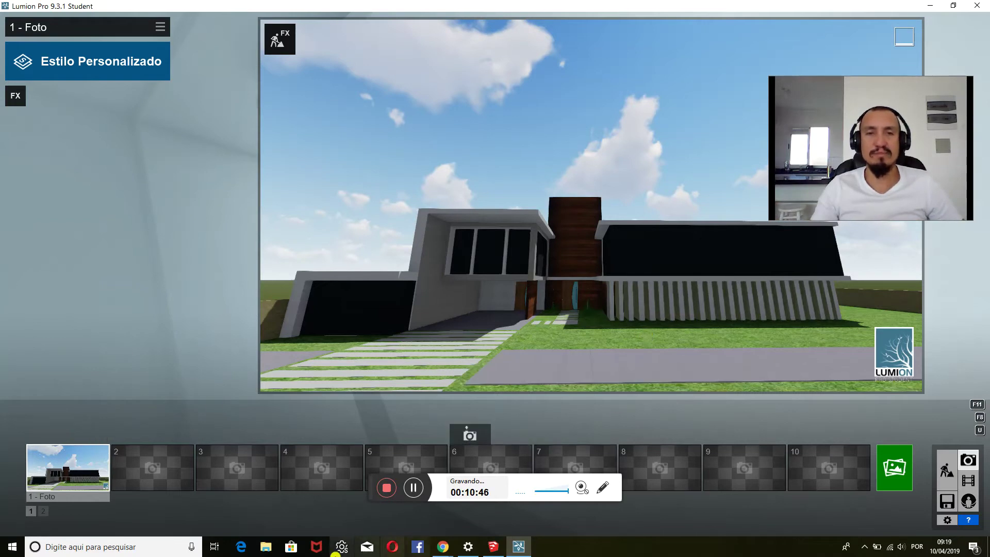
# Try the Amanhecer, Nublado, Realistic, Durante o dia and Esboço de cores photo styles
pyautogui.click(58, 68)
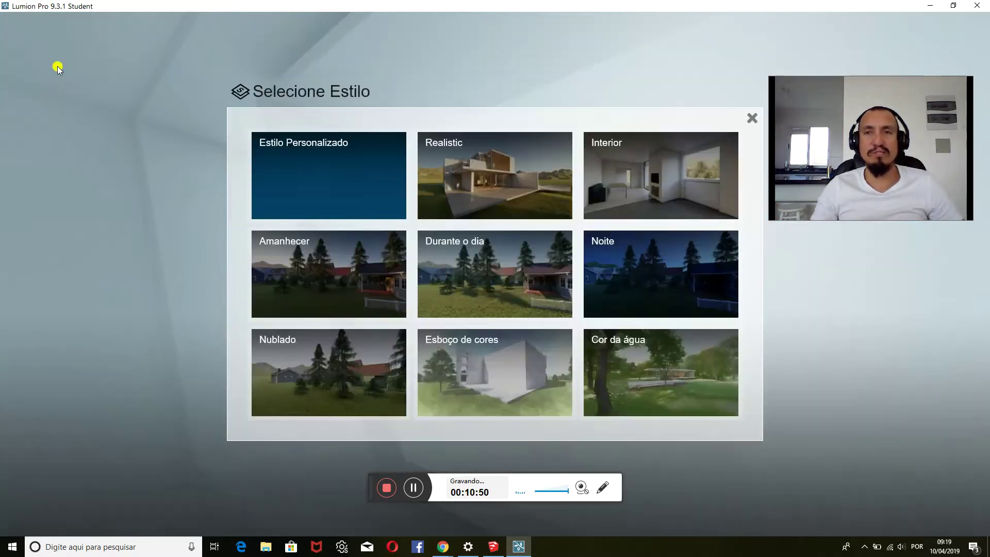
pyautogui.click(321, 263)
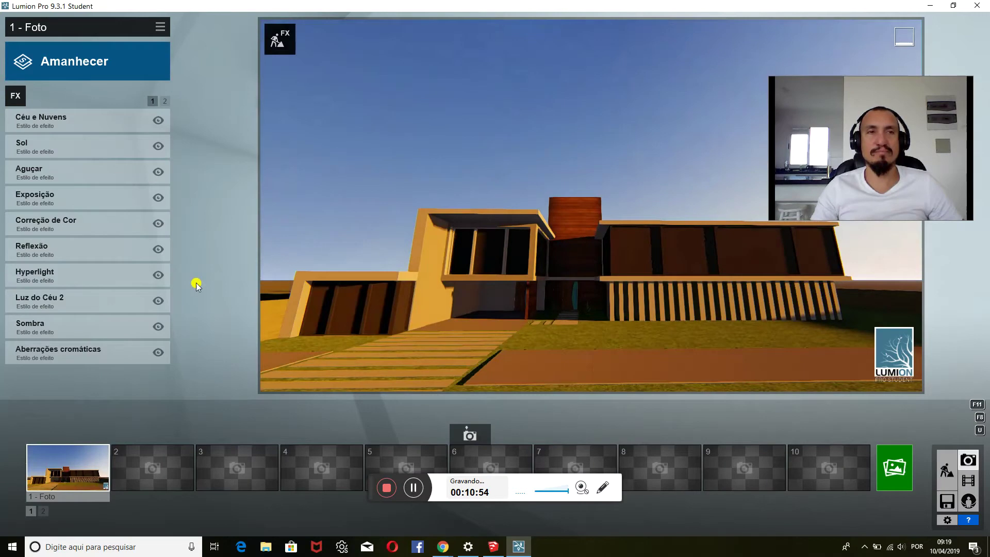
pyautogui.click(41, 53)
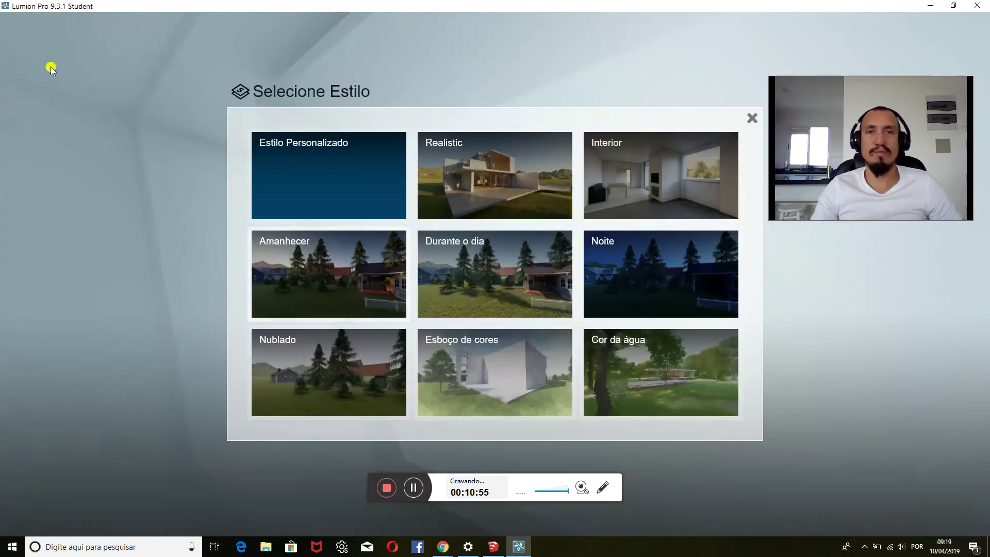
pyautogui.click(351, 364)
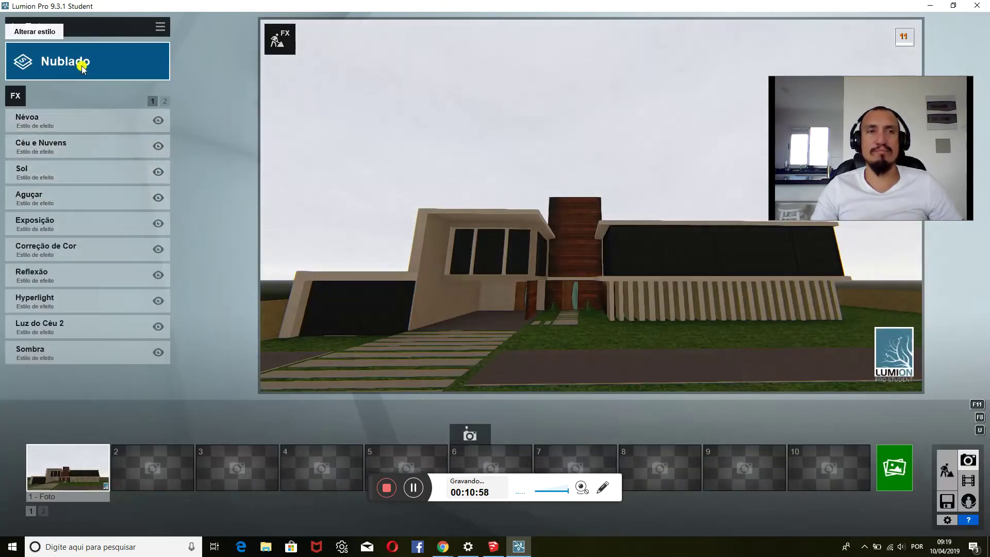
pyautogui.click(82, 60)
pyautogui.click(480, 189)
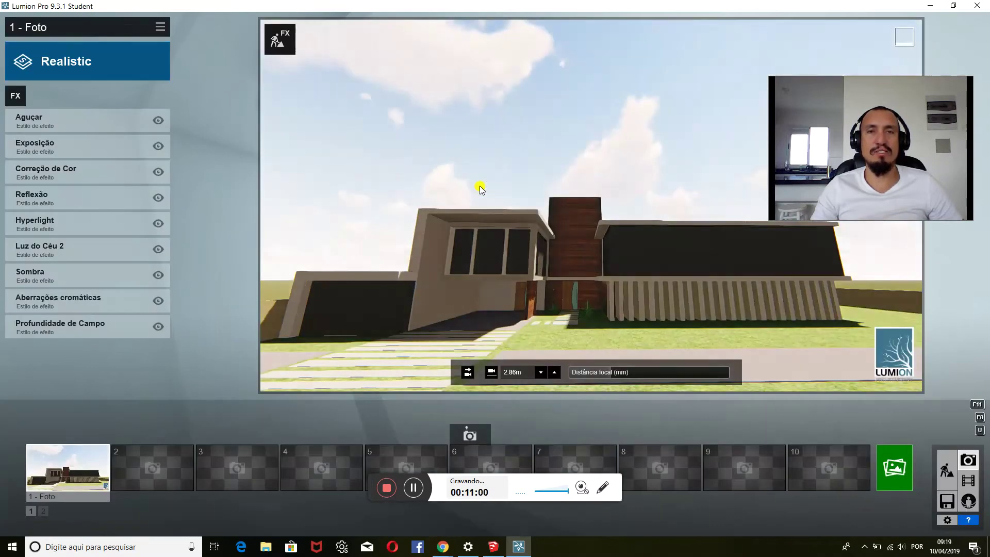
pyautogui.click(123, 60)
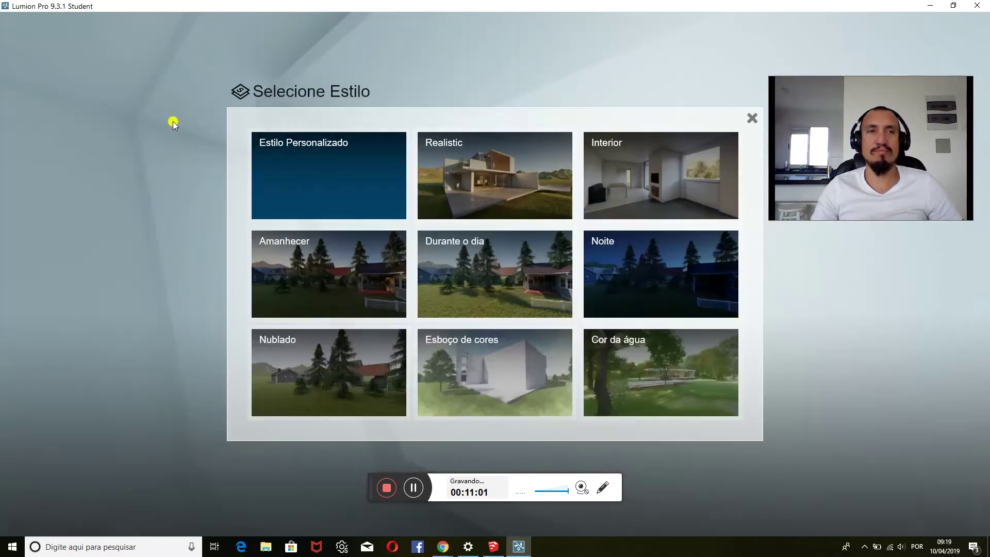
pyautogui.click(453, 267)
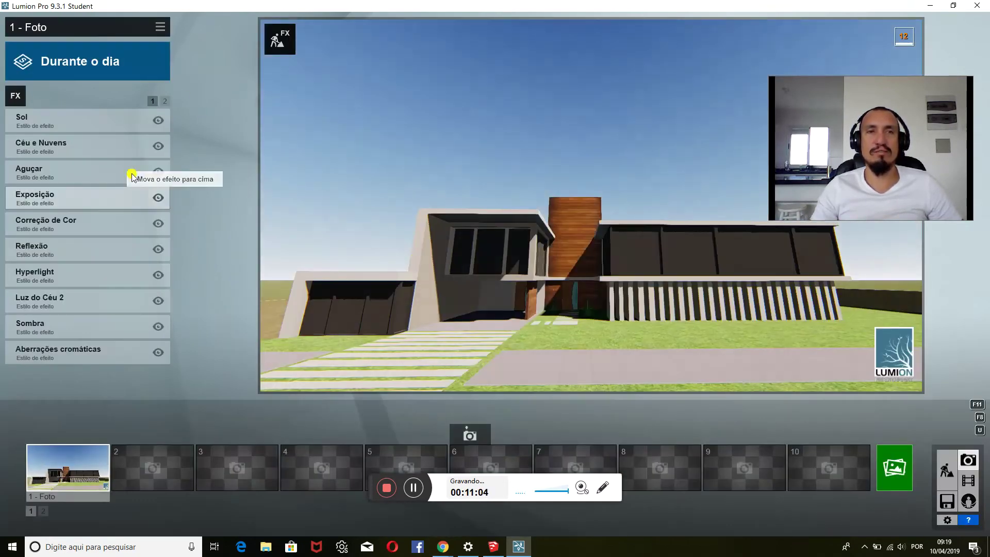
pyautogui.click(95, 66)
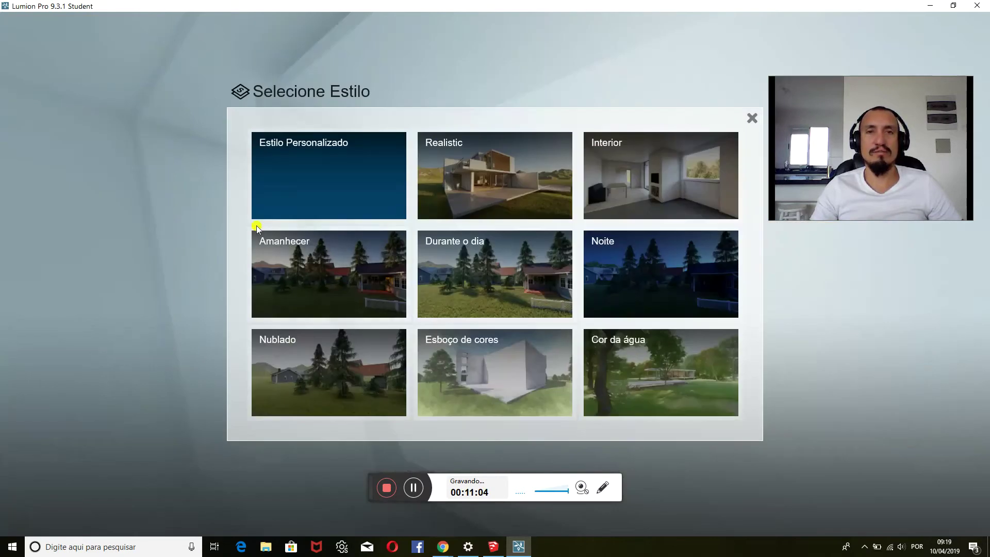
pyautogui.click(445, 368)
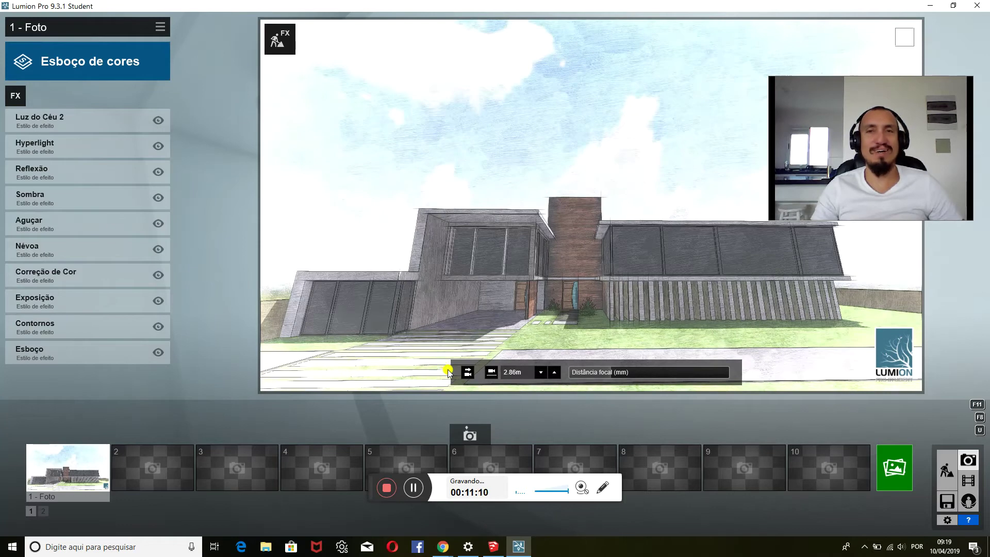
# Try the Interior and Cor da água styles, then settle on Durante o dia
pyautogui.click(116, 72)
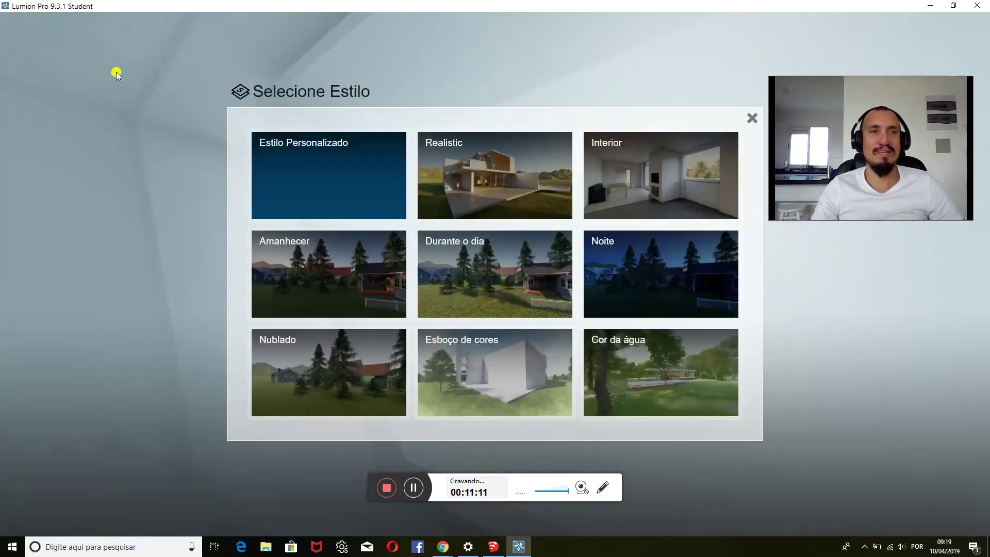
pyautogui.click(633, 151)
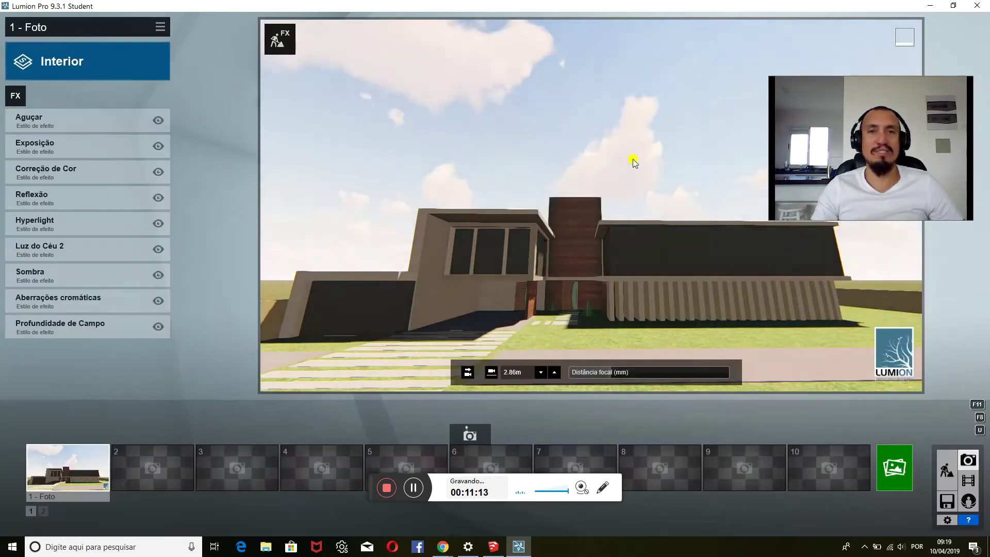
pyautogui.click(57, 54)
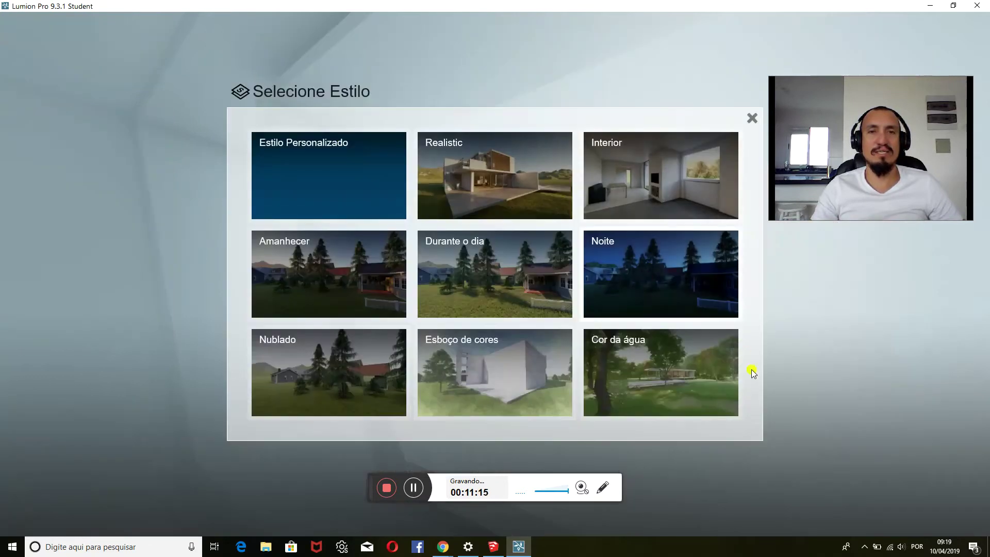
pyautogui.click(667, 309)
pyautogui.click(135, 76)
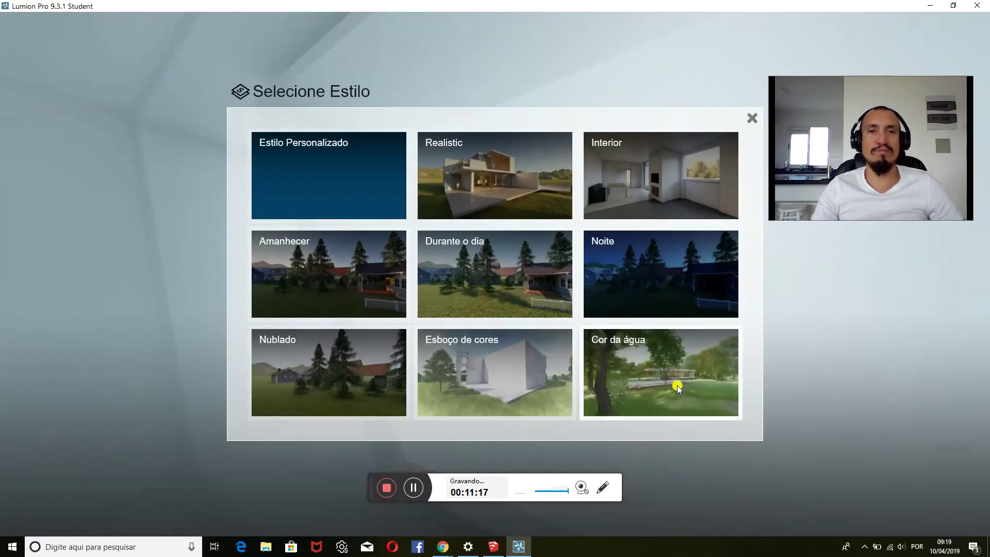
pyautogui.click(676, 377)
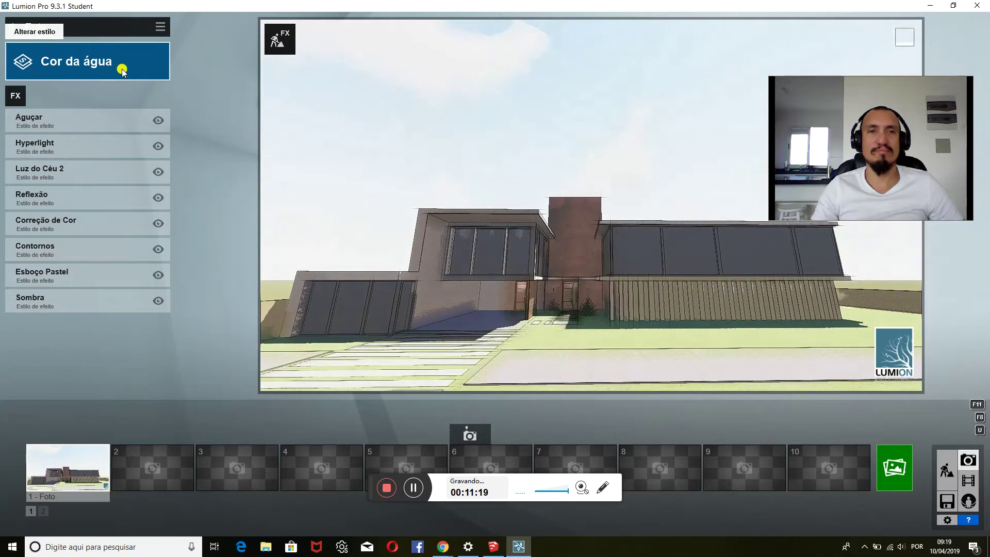
pyautogui.click(121, 71)
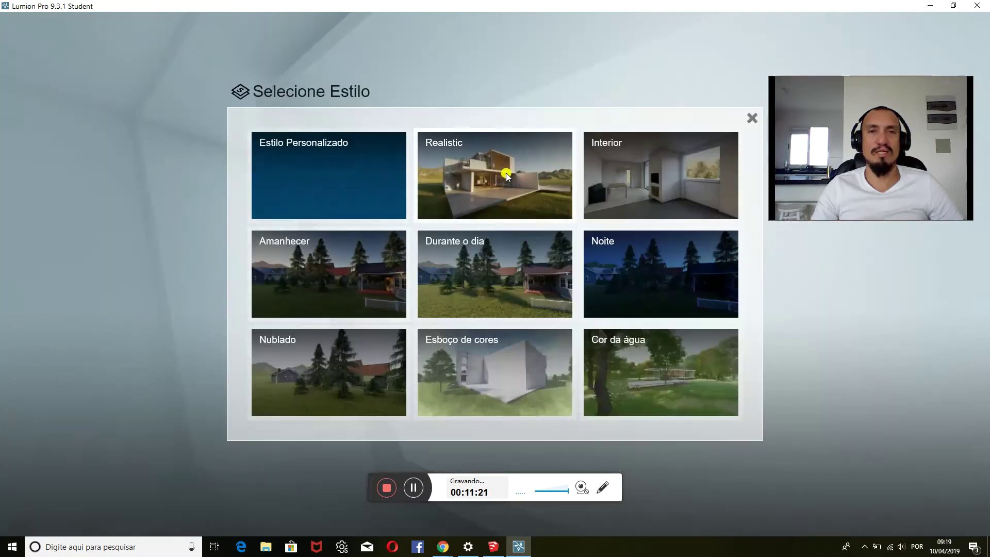
pyautogui.click(493, 271)
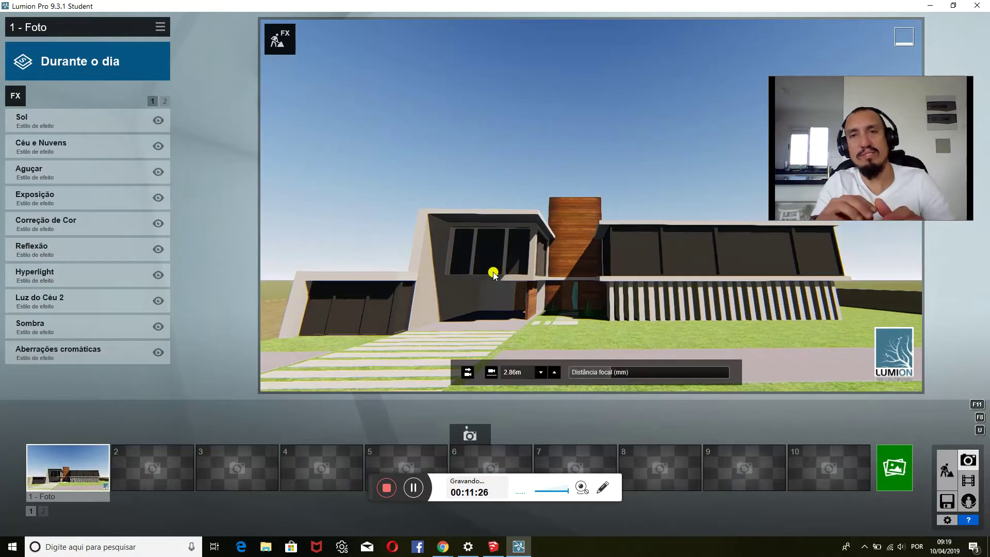
# Add the 2 pontos Perspectiva camera effect to the photo
pyautogui.moveTo(495, 268); pyautogui.dragTo(516, 235, button='right')
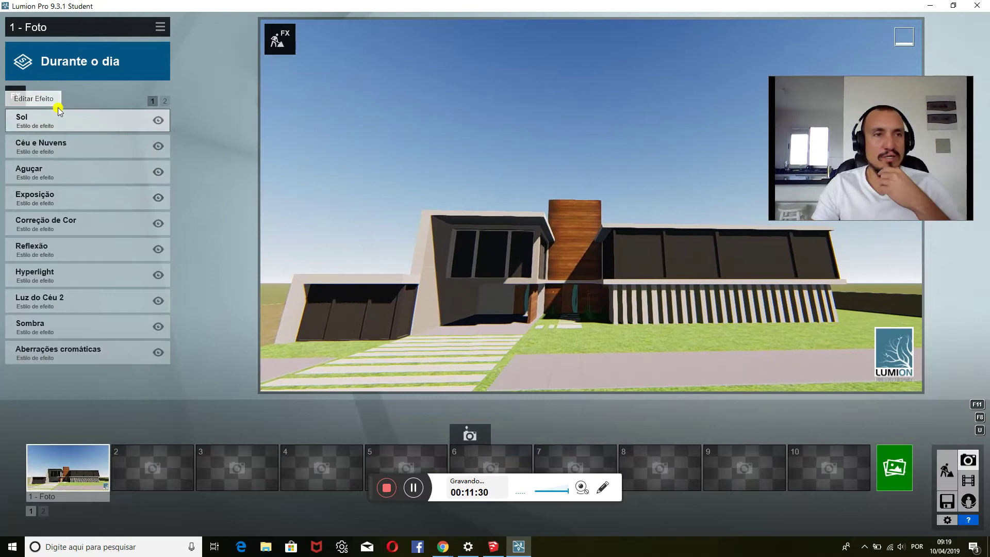
pyautogui.click(17, 95)
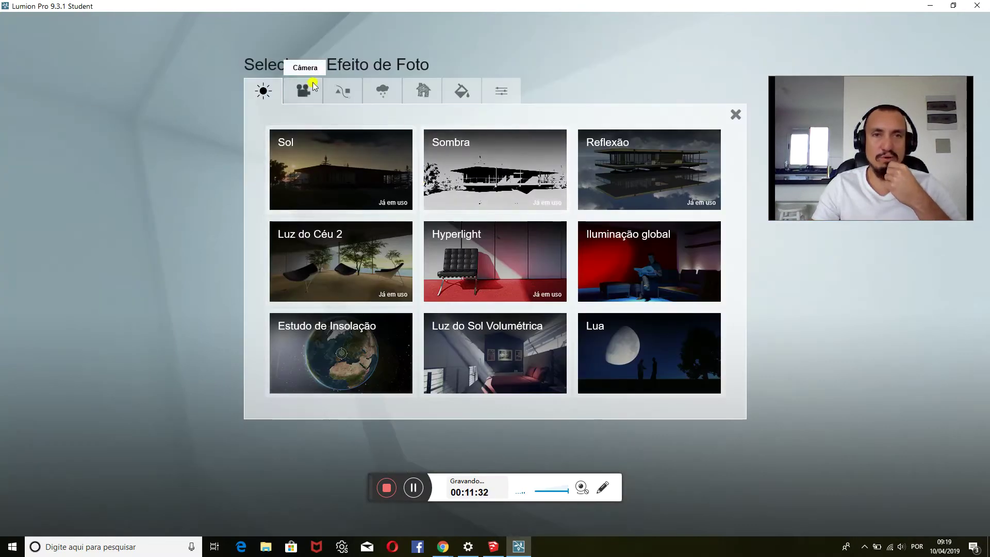
pyautogui.click(311, 86)
pyautogui.click(603, 173)
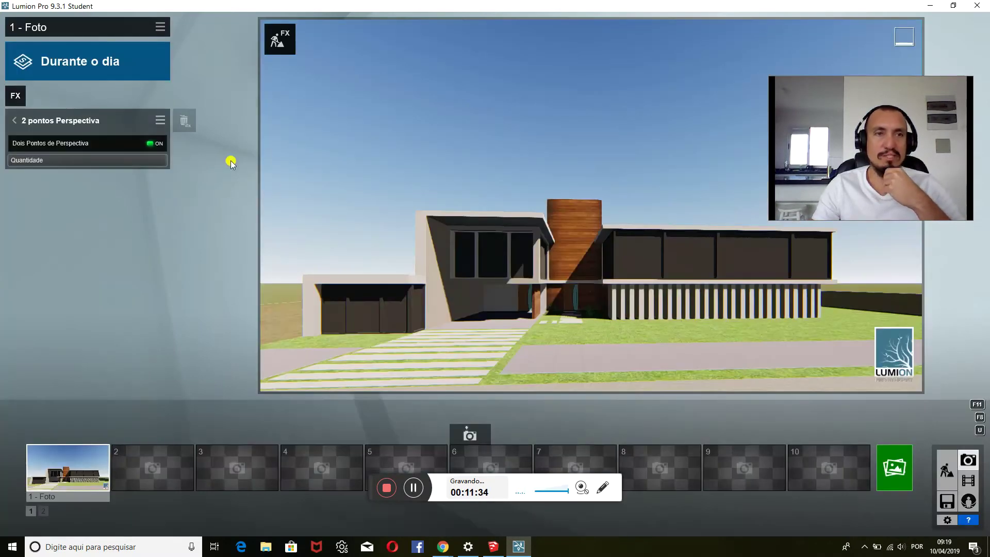
pyautogui.moveTo(333, 202)
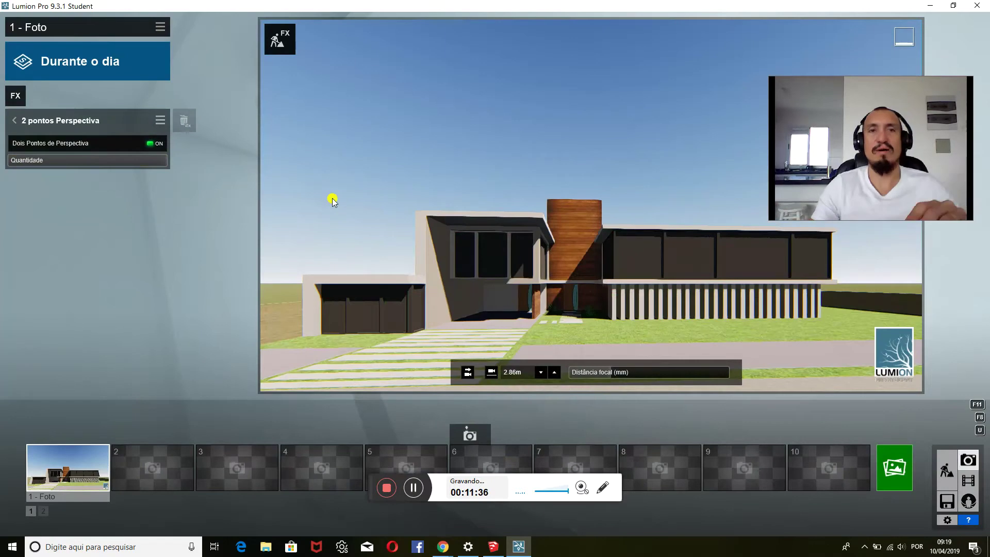
# Lower the camera to about 1.38 m and shorten the focal length for a wider view
pyautogui.moveTo(506, 274); pyautogui.dragTo(589, 266, button='right')
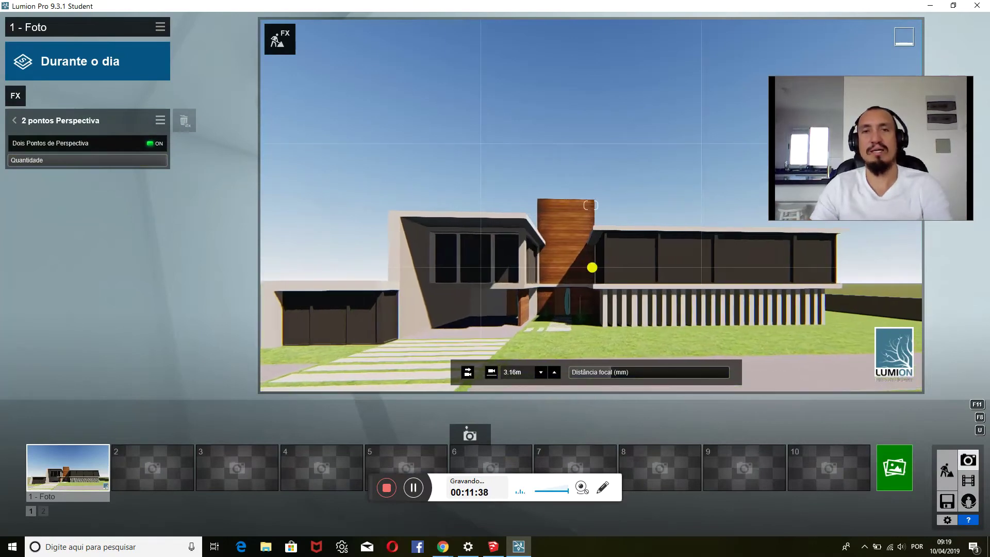
pyautogui.press('w')
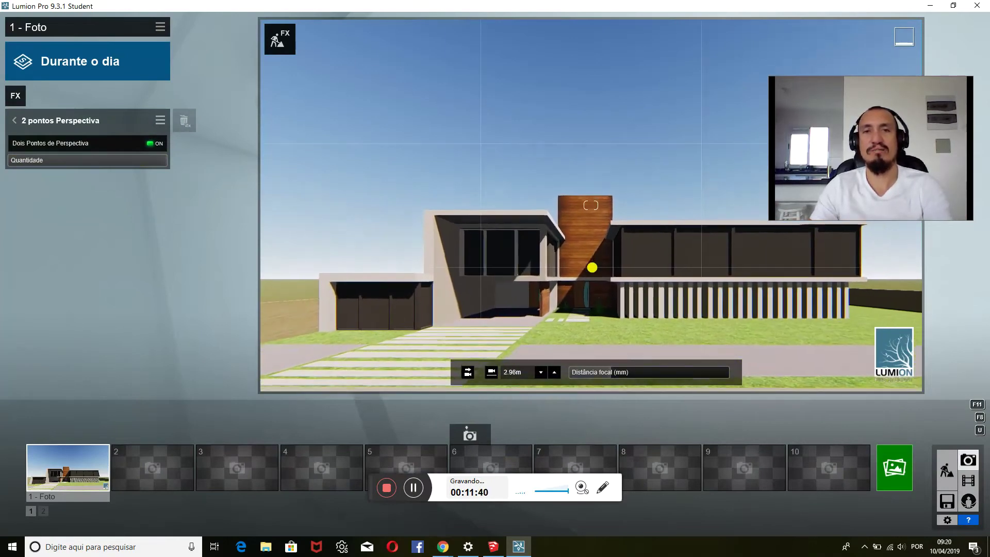
pyautogui.moveTo(593, 267); pyautogui.dragTo(584, 304, button='right')
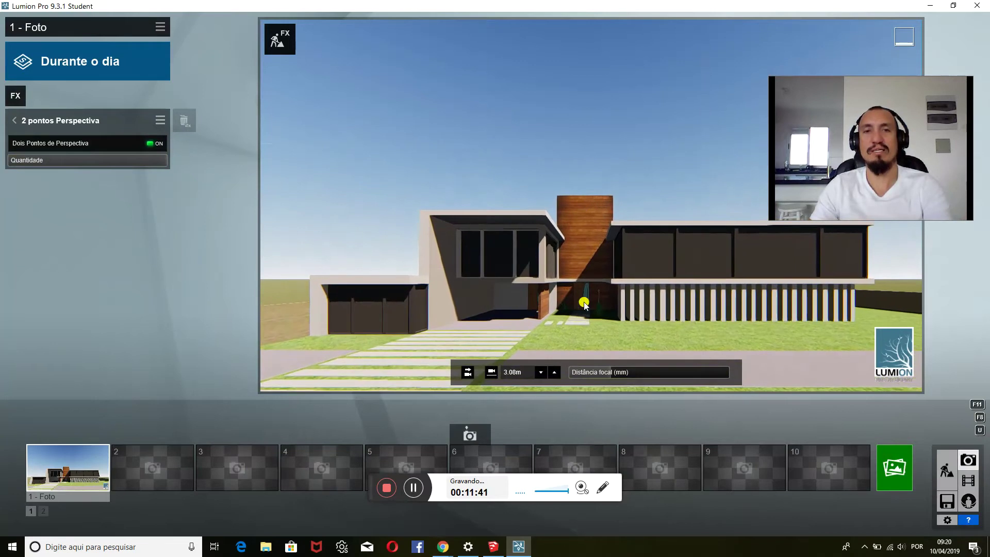
pyautogui.click(541, 372)
pyautogui.moveTo(541, 372); pyautogui.dragTo(542, 369)
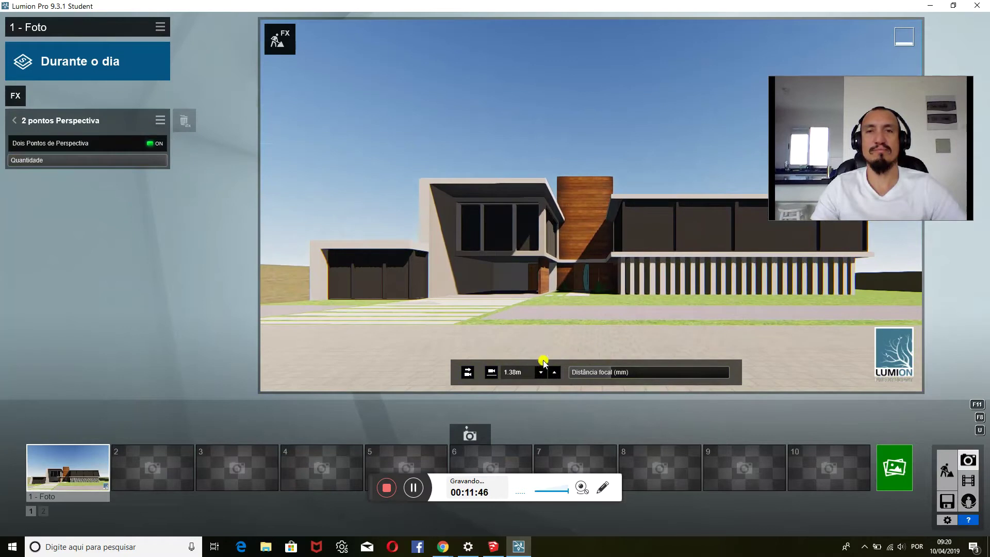
pyautogui.press('w')
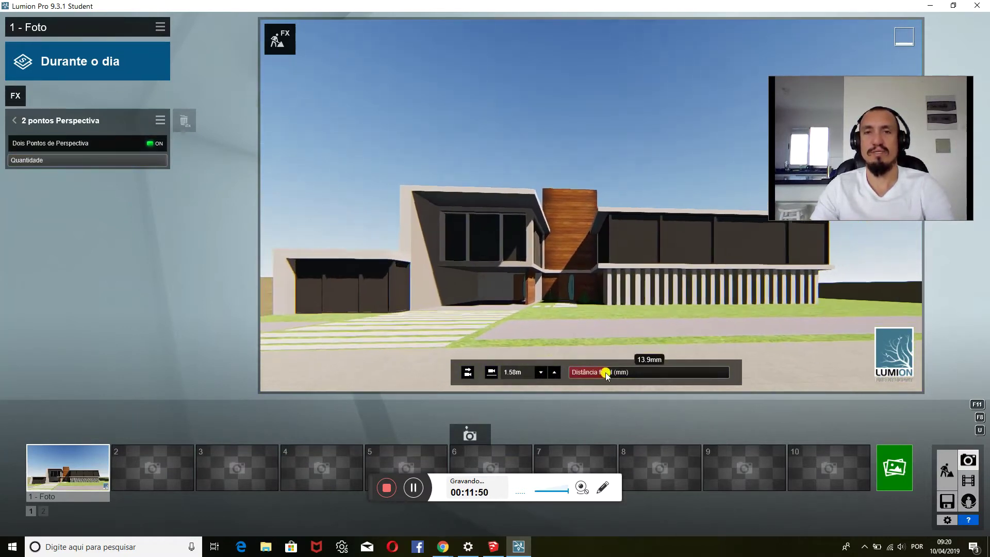
pyautogui.moveTo(609, 374); pyautogui.dragTo(605, 374)
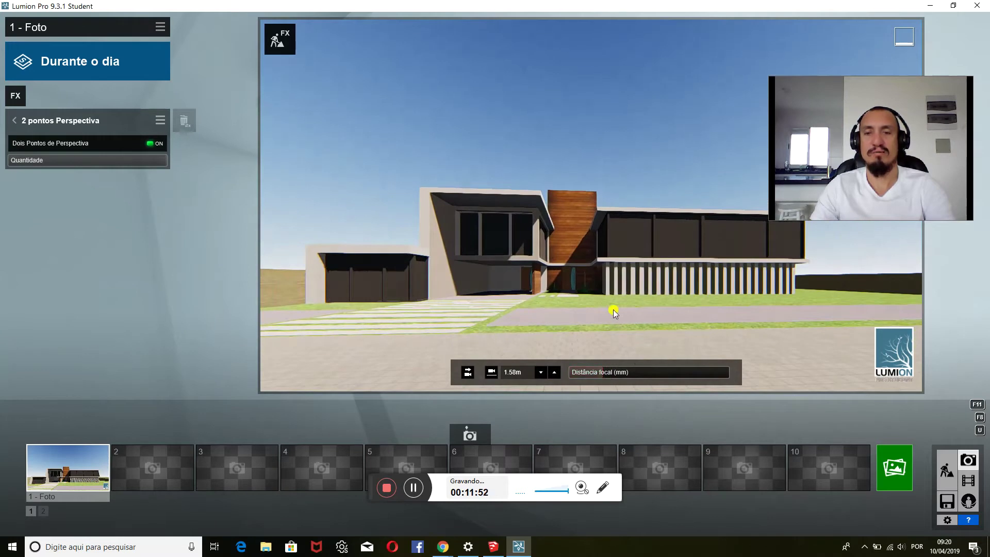
# Reposition the camera squarely in front of the facade at 1.83 m height
pyautogui.press('w')
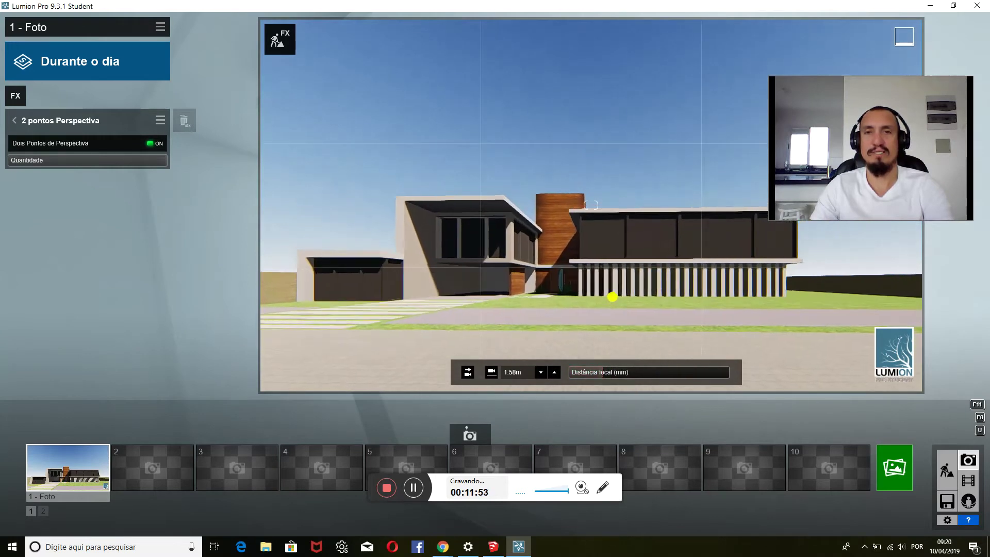
pyautogui.press('w')
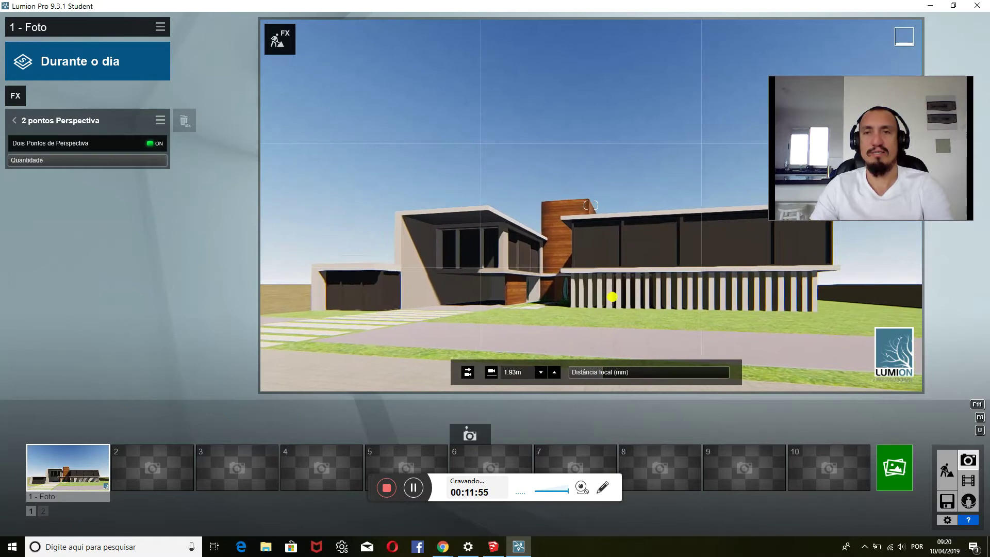
pyautogui.press('s')
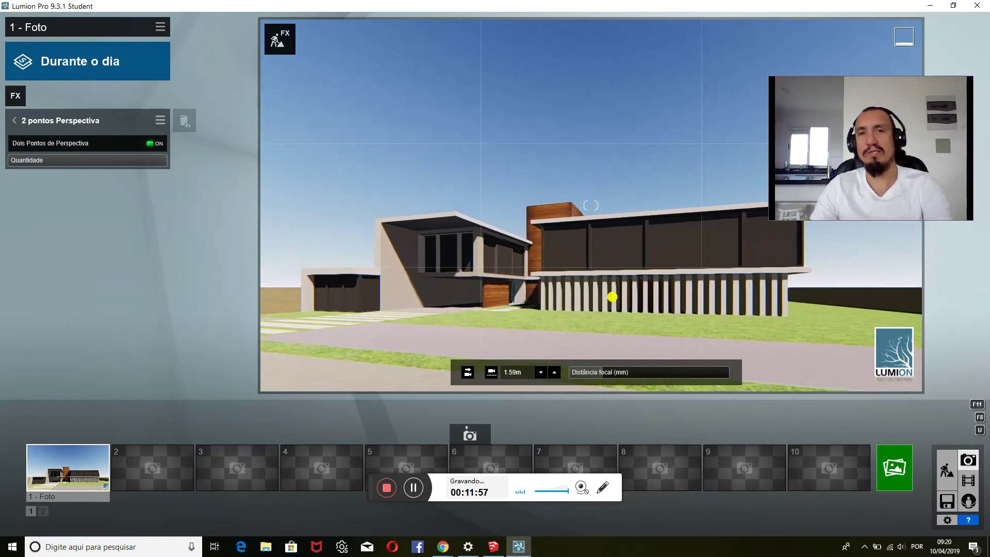
pyautogui.press('d')
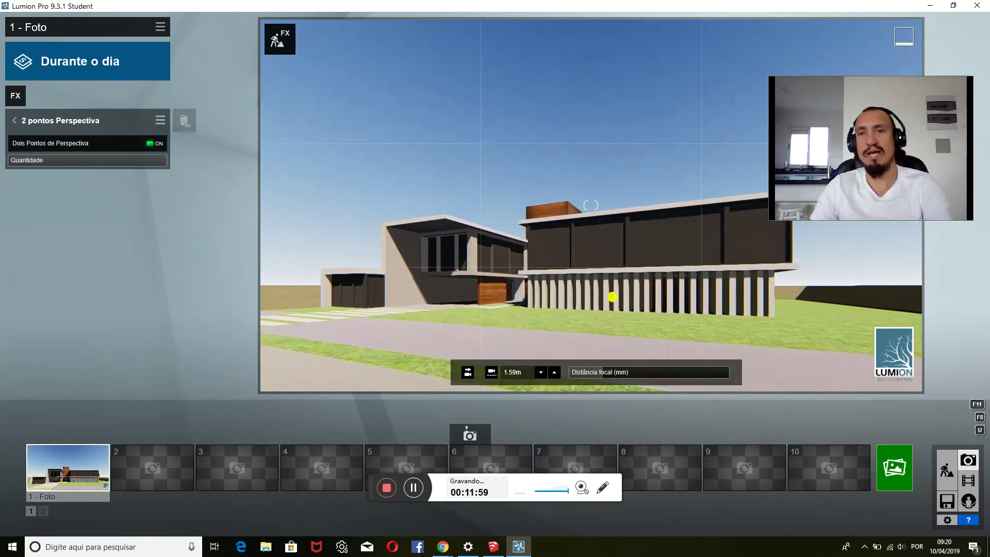
pyautogui.press('w')
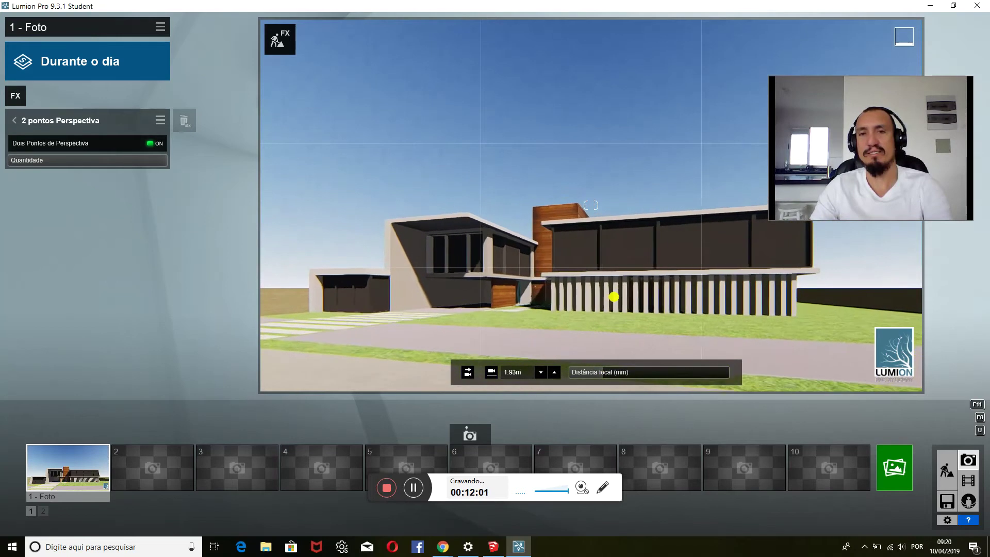
pyautogui.press('a')
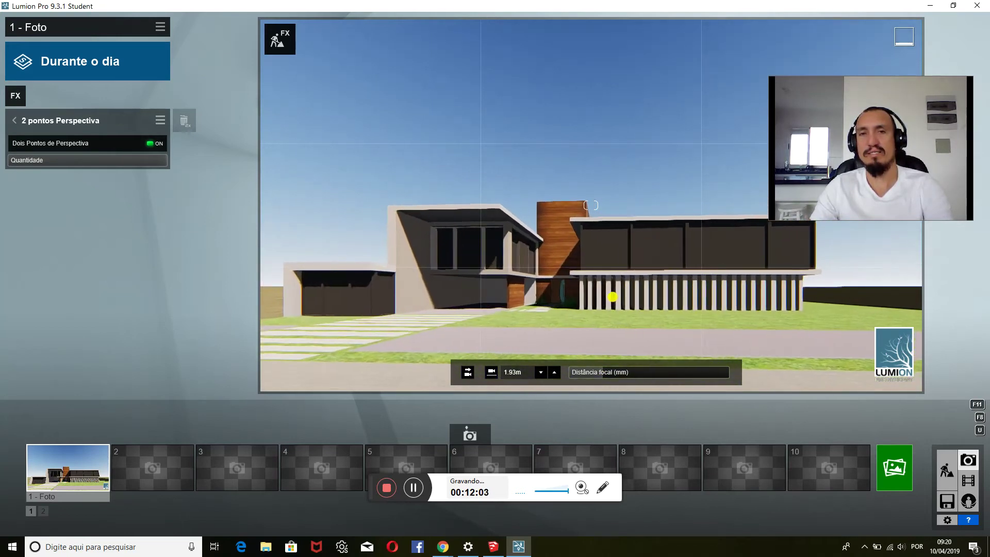
pyautogui.press('a')
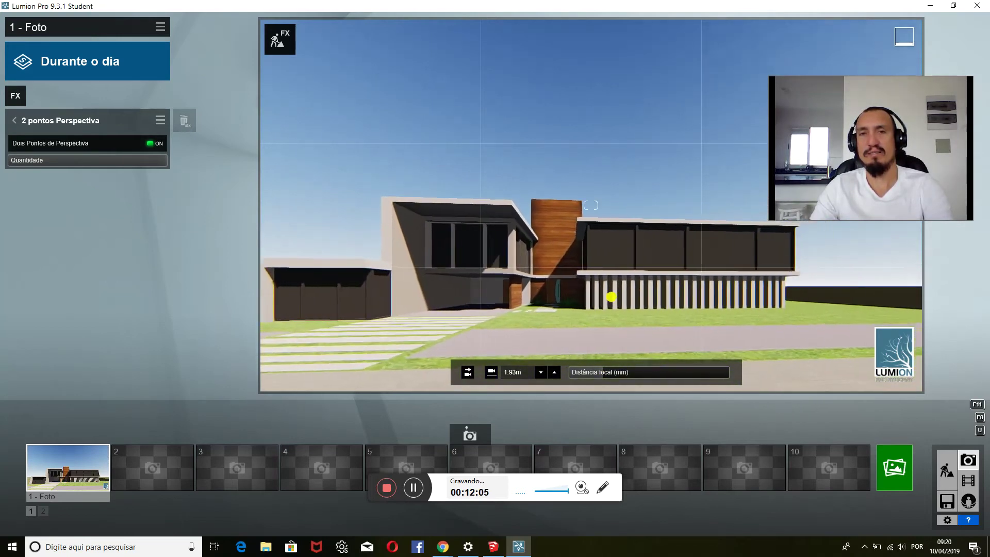
pyautogui.click(543, 372)
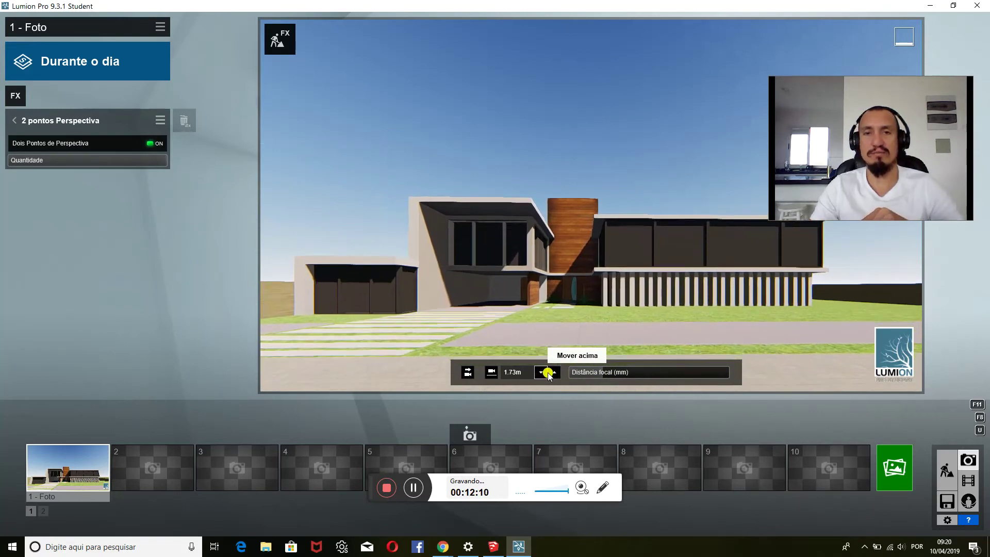
pyautogui.click(550, 372)
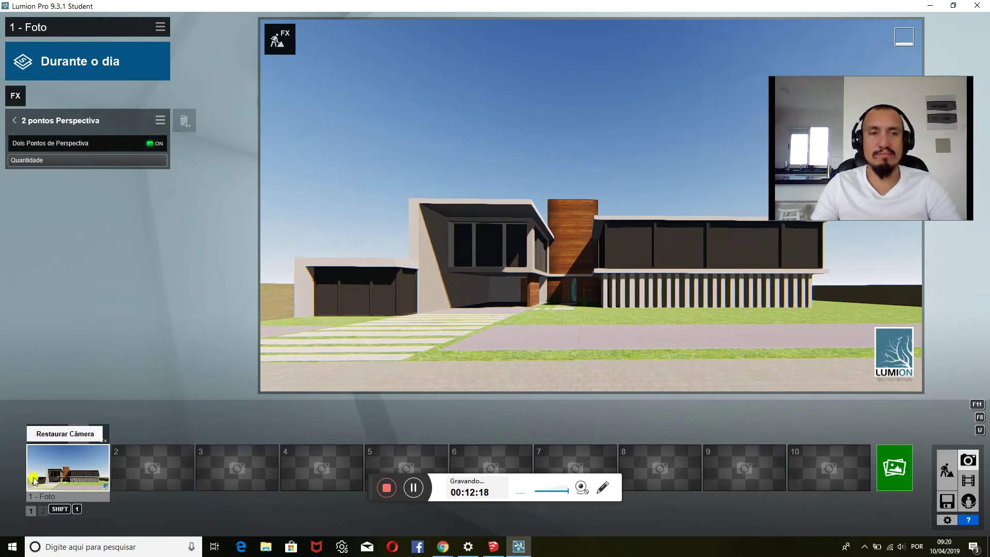
# Store the view in photo 1, then add Céus Reais from the Tempo e Clima effects
pyautogui.click(50, 437)
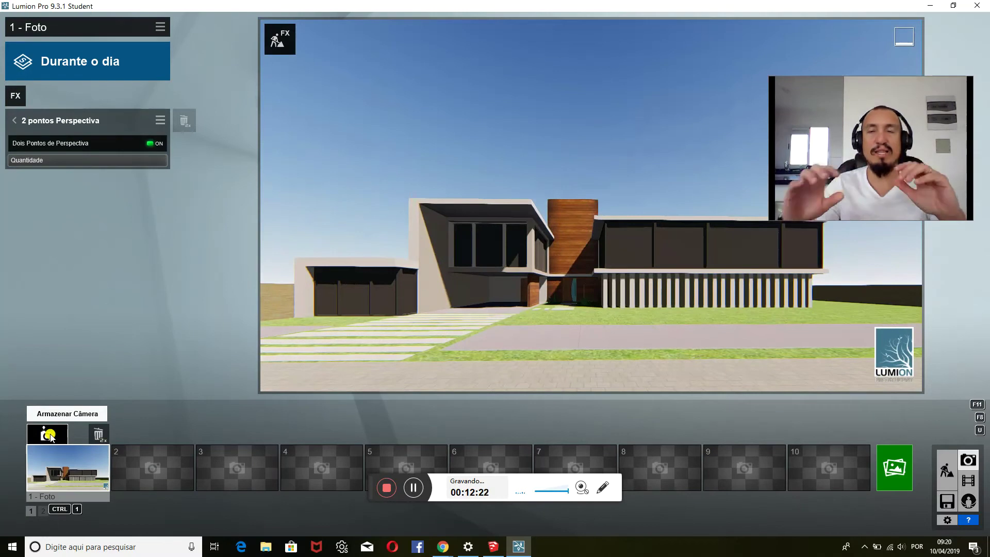
pyautogui.click(17, 96)
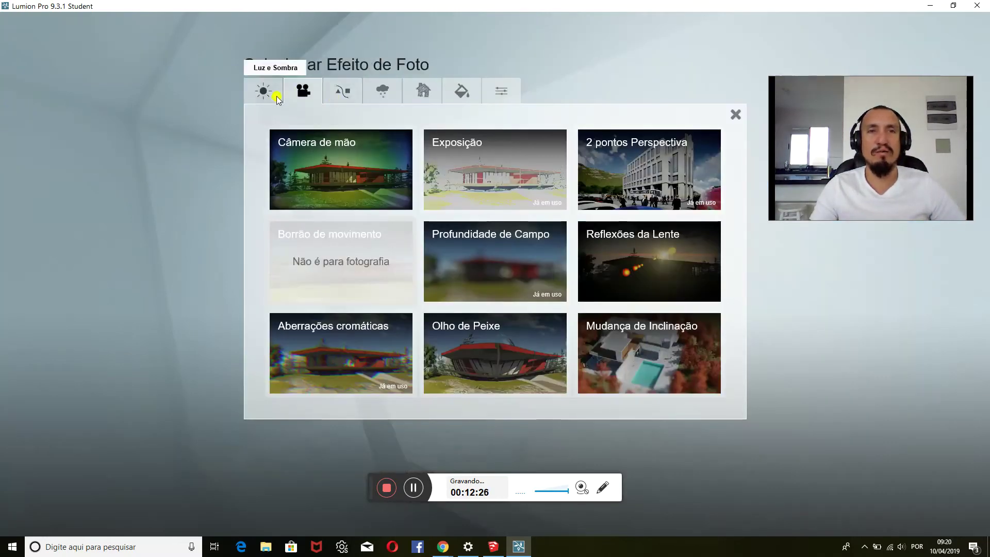
pyautogui.click(342, 90)
pyautogui.click(391, 92)
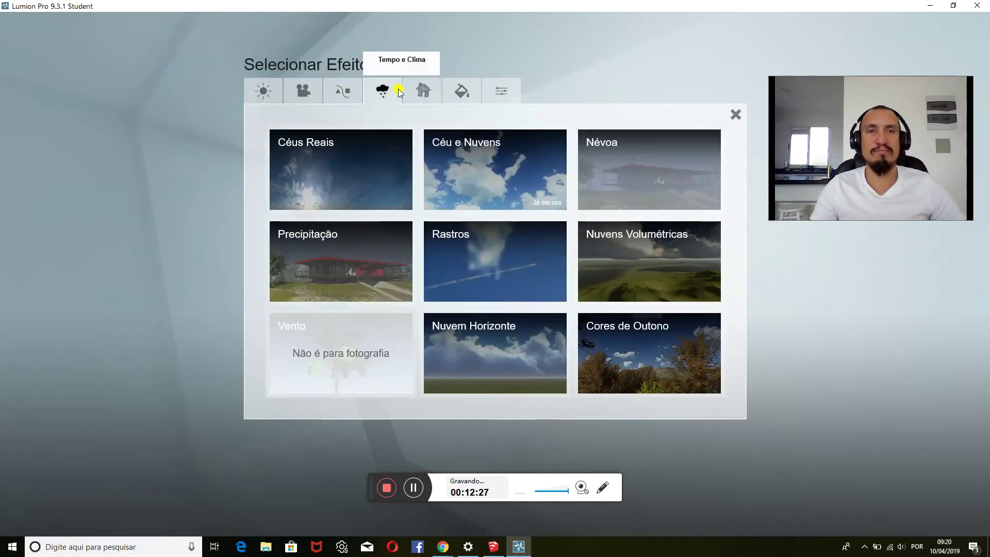
pyautogui.click(379, 165)
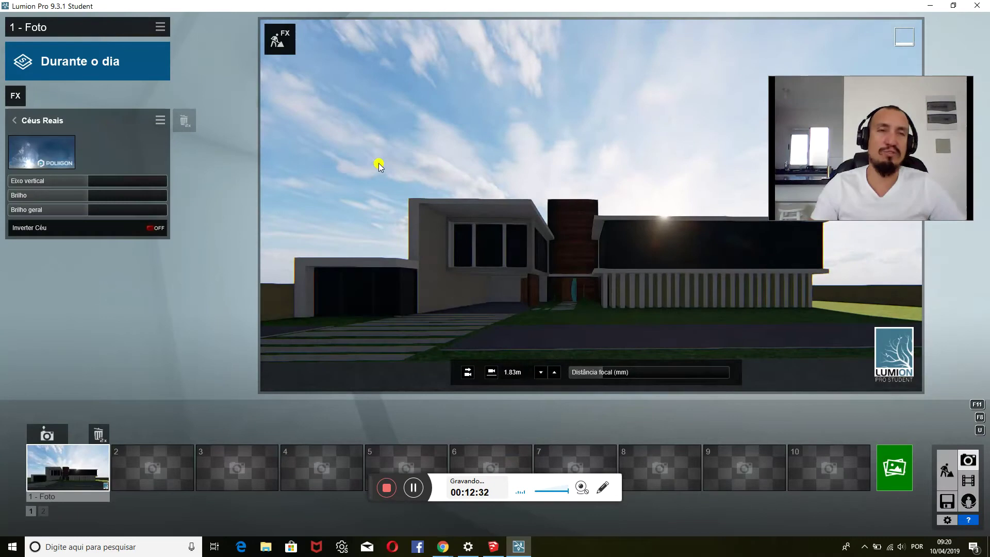
# Rotate the sky's vertical axis to 133.2, turn on Inverter Céu and raise overall brightness to 1.1
pyautogui.moveTo(88, 180); pyautogui.dragTo(5, 177)
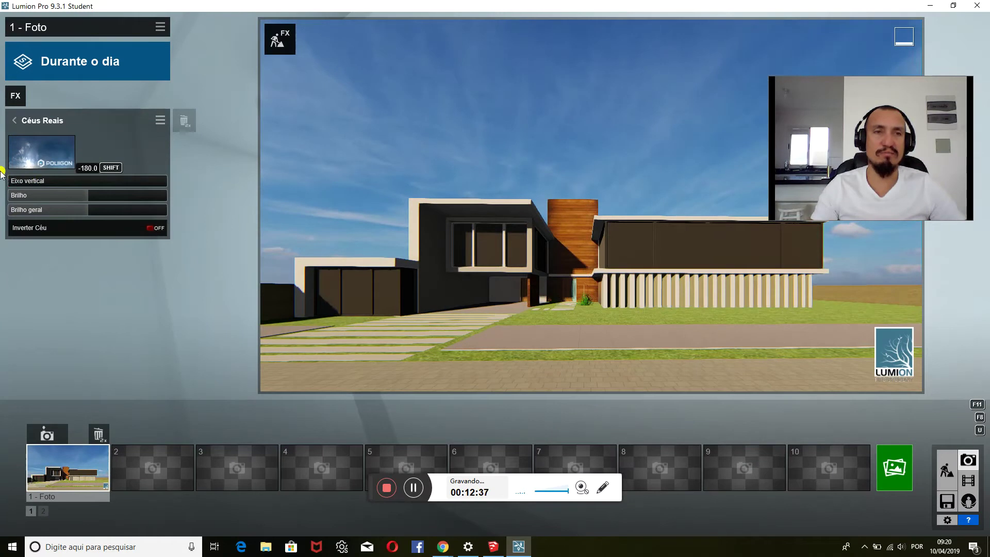
pyautogui.moveTo(80, 201)
pyautogui.mouseDown()
pyautogui.moveTo(68, 195)
pyautogui.moveTo(80, 203)
pyautogui.mouseUp()
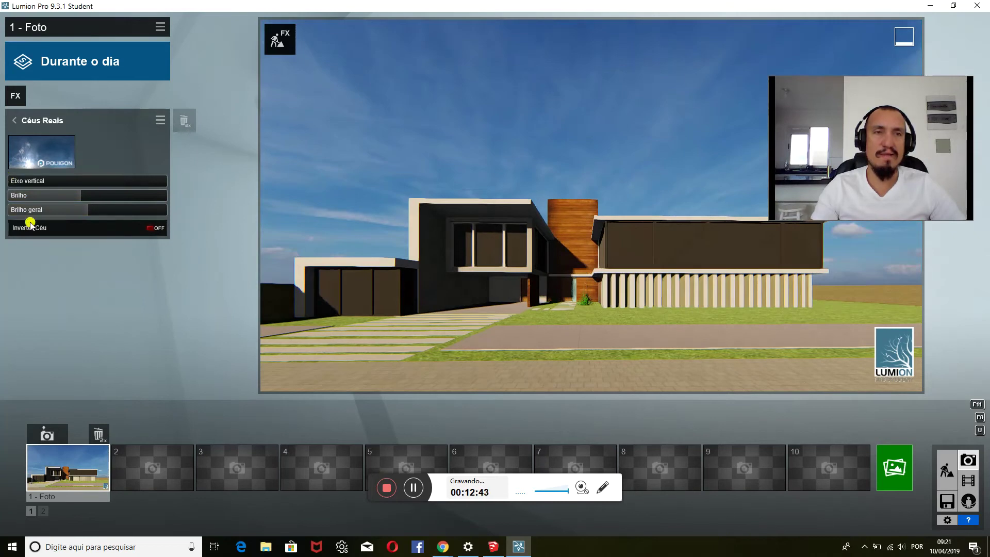
pyautogui.click(149, 232)
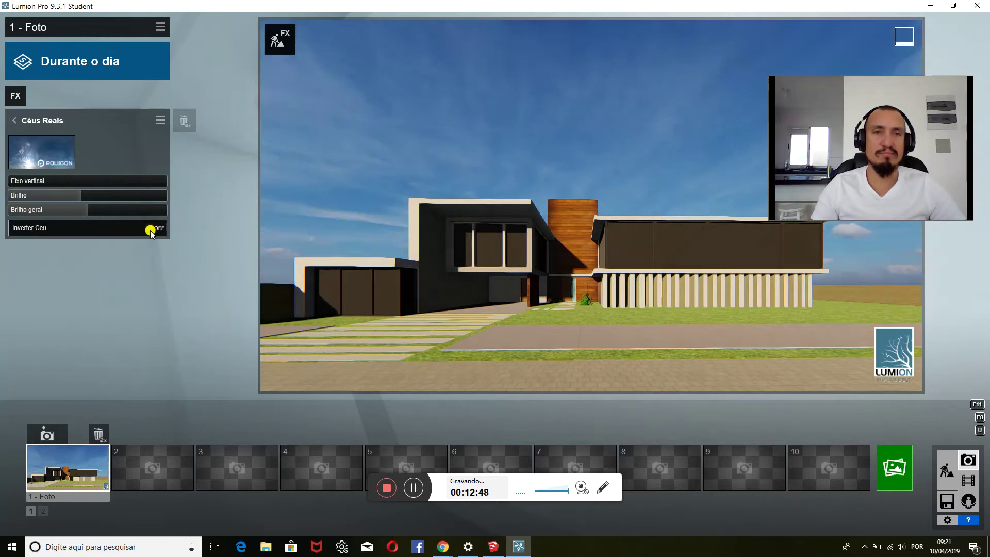
pyautogui.moveTo(71, 212); pyautogui.dragTo(76, 212)
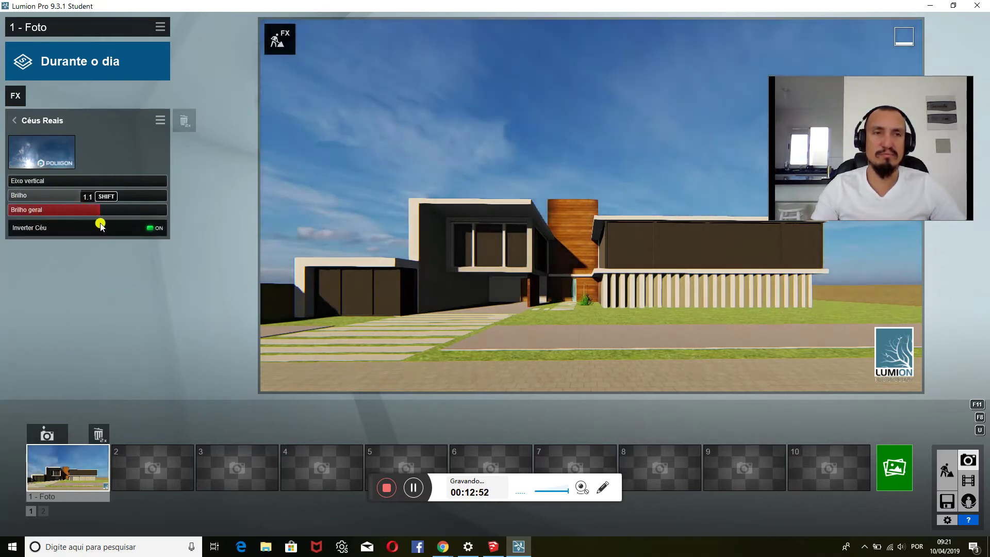
pyautogui.moveTo(14, 183)
pyautogui.mouseDown()
pyautogui.moveTo(157, 184)
pyautogui.moveTo(147, 184)
pyautogui.mouseUp()
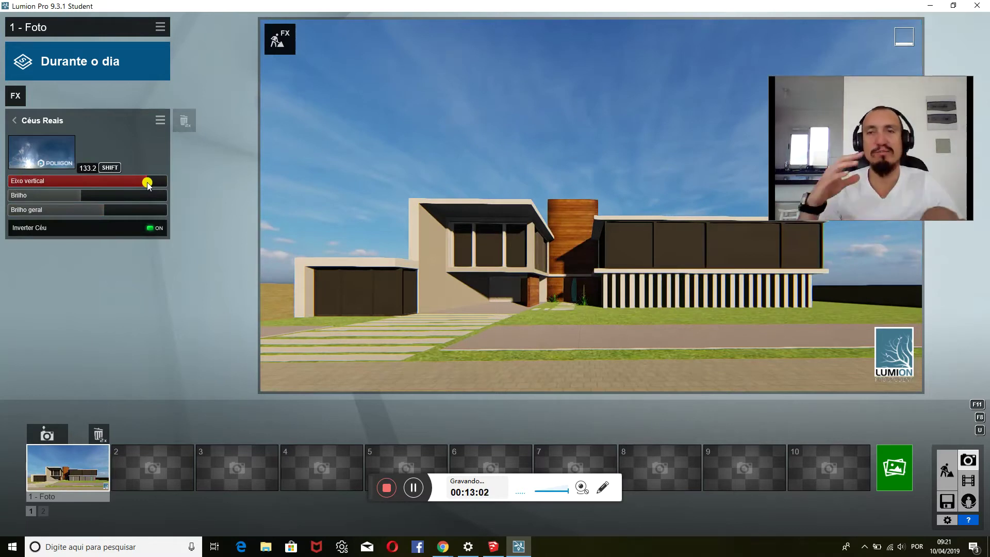
# Select the lawn in the Materials editor and apply Checkerboard Grass 01 from Natureza > 3D grass
pyautogui.moveTo(153, 467)
pyautogui.click(947, 469)
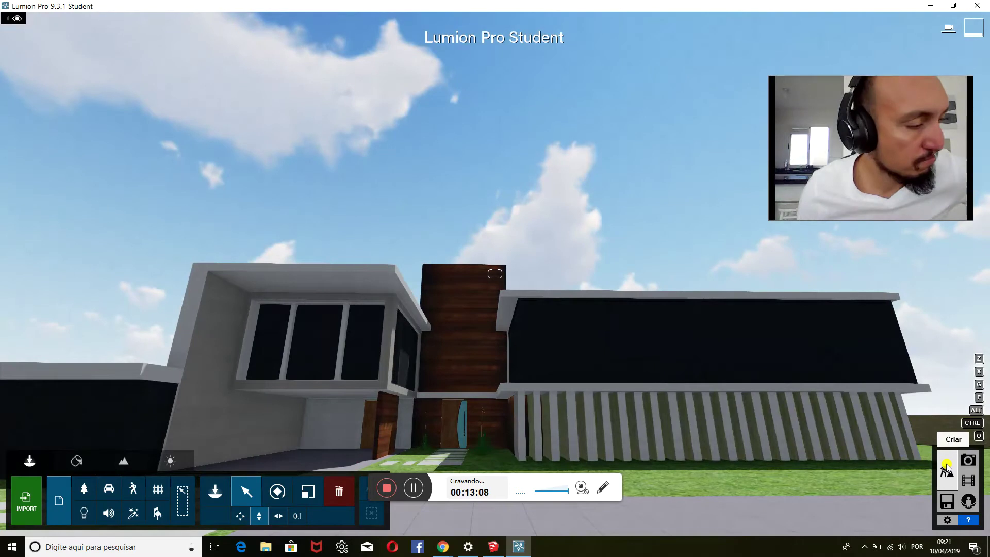
pyautogui.click(829, 417)
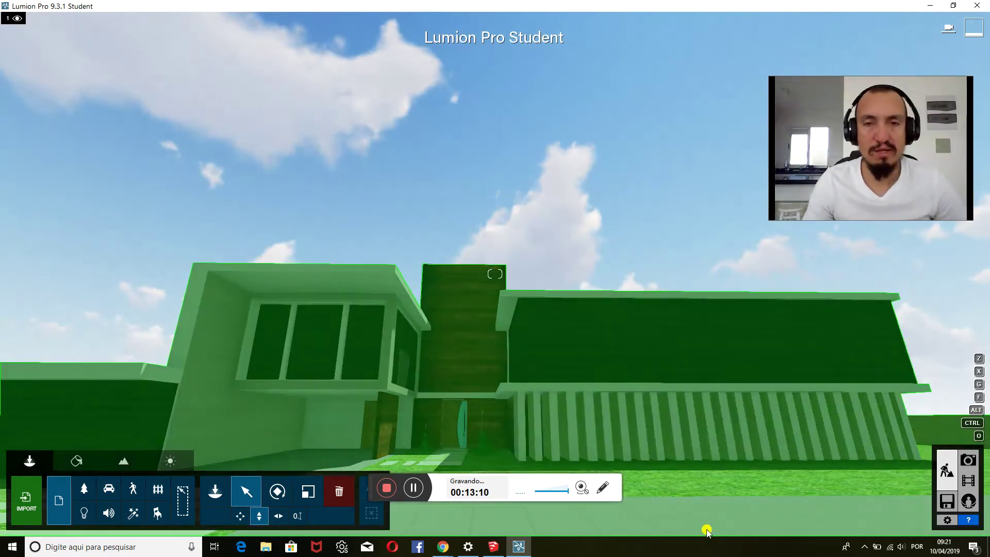
pyautogui.scroll(5, 703, 367)
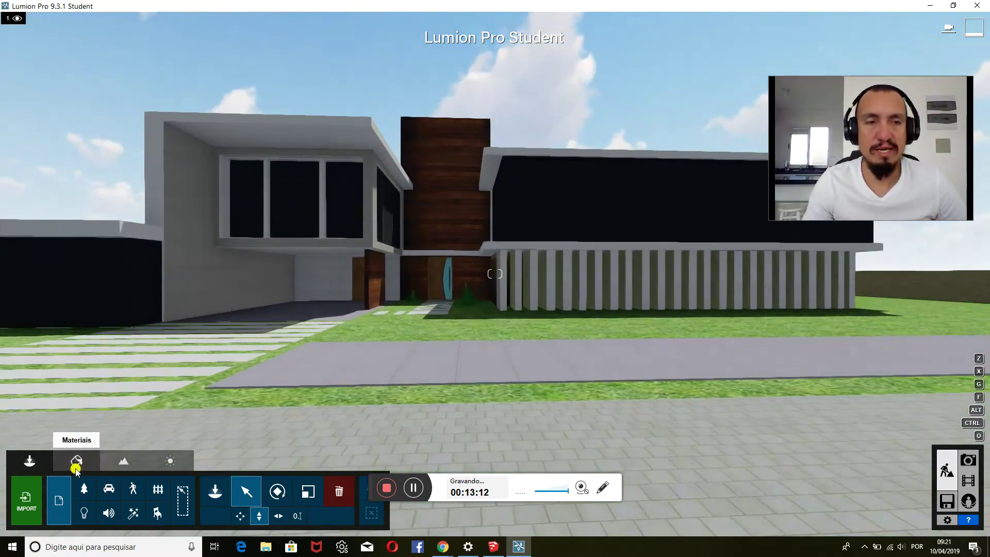
pyautogui.click(77, 461)
pyautogui.scroll(2, 507, 359)
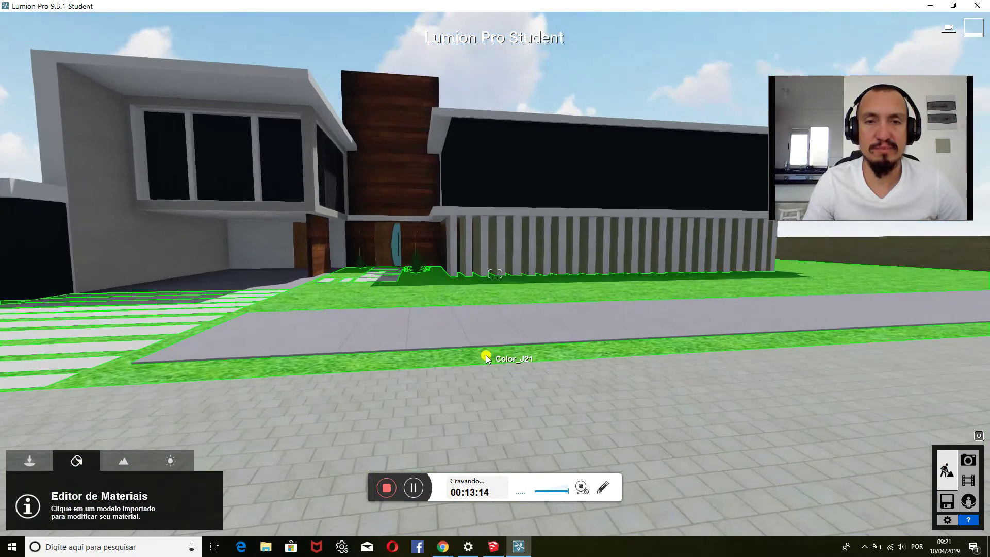
pyautogui.click(486, 355)
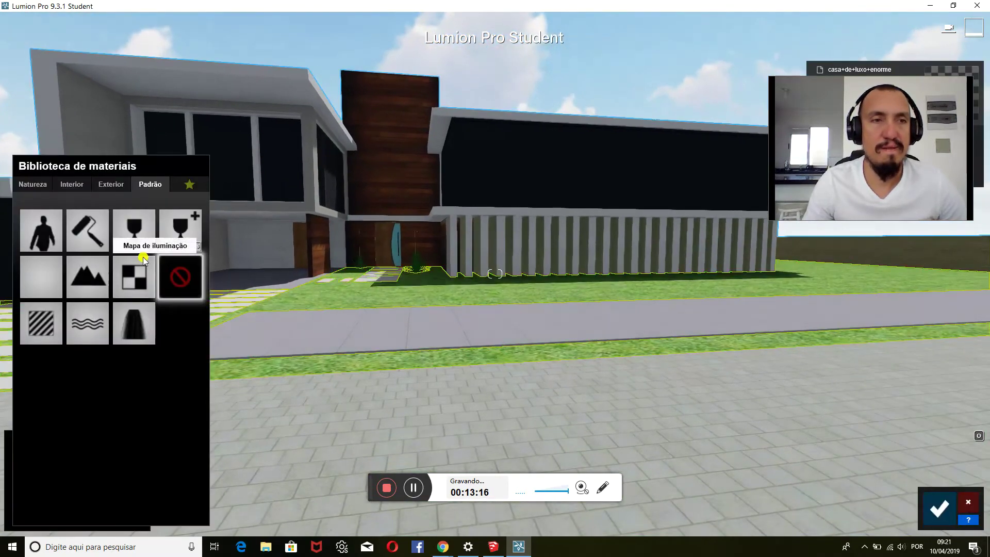
pyautogui.click(45, 189)
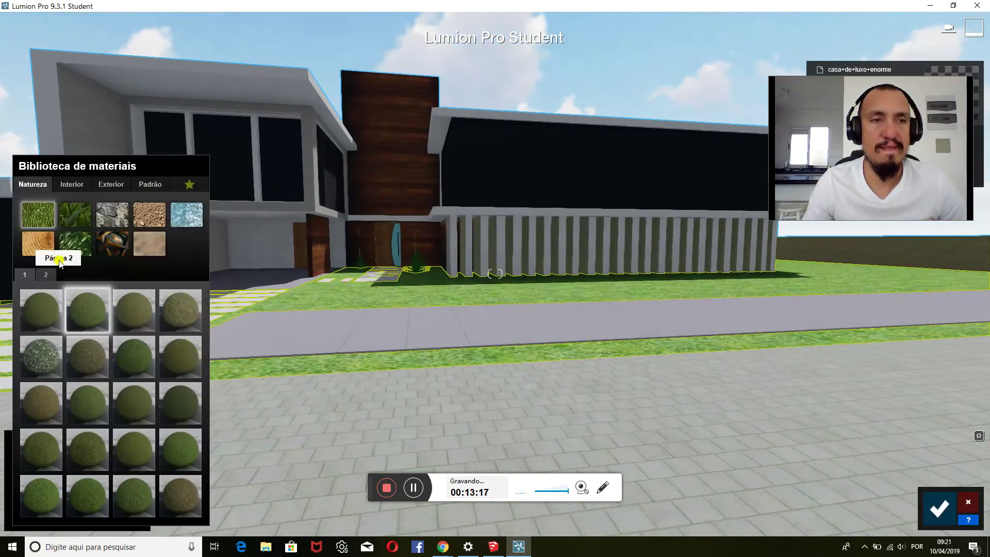
pyautogui.click(71, 208)
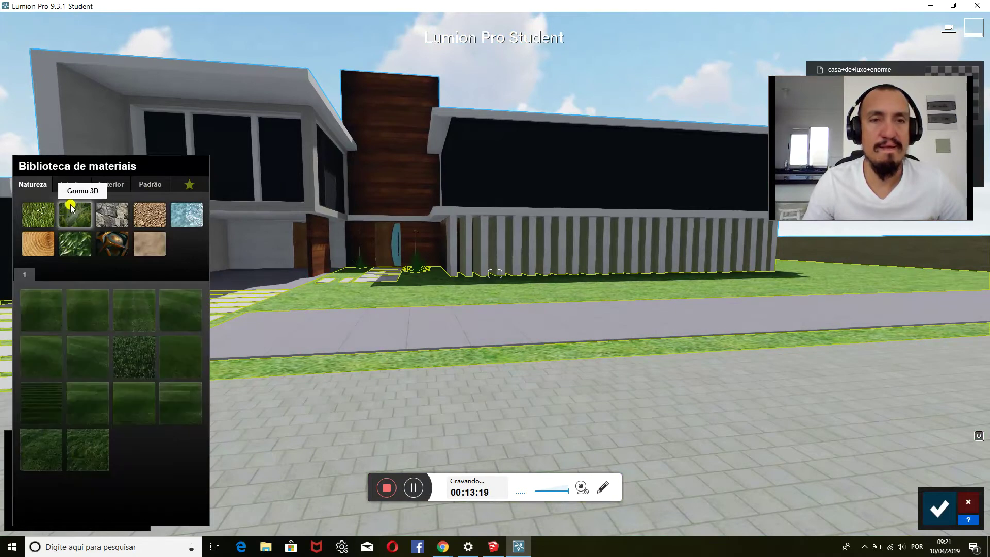
pyautogui.click(54, 315)
# Try Checkerboard Grass 02 and 03, Clean Cut and Circular Grass 01–03 on the lawn
pyautogui.moveTo(273, 328); pyautogui.dragTo(289, 331, button='right')
pyautogui.press('w')
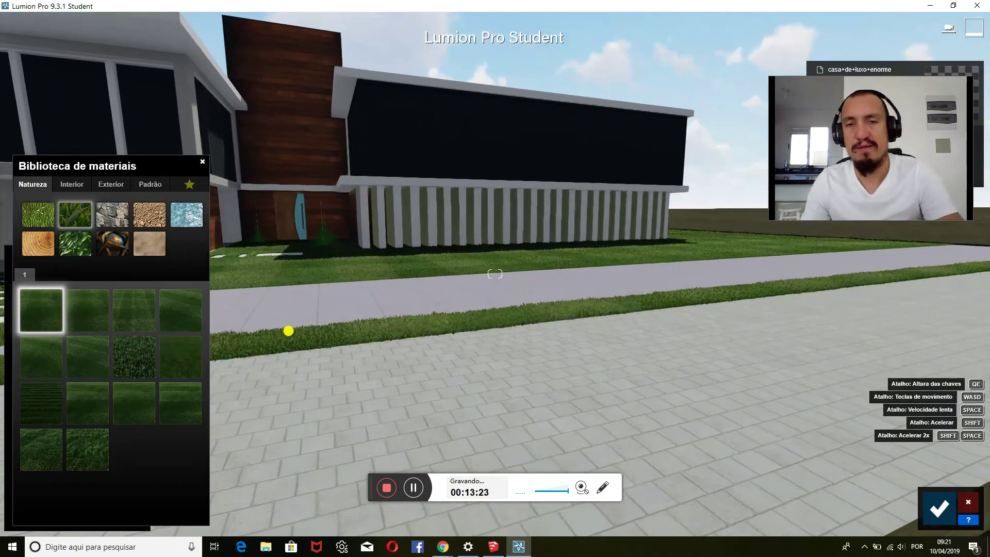
pyautogui.press('s')
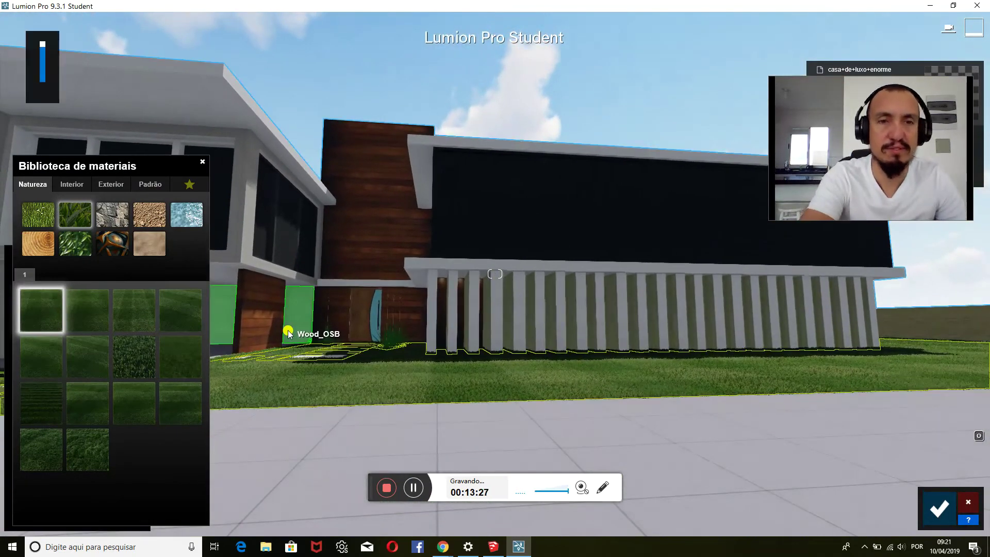
pyautogui.press('w')
pyautogui.moveTo(416, 360)
pyautogui.mouseDown(button='right')
pyautogui.moveTo(419, 369)
pyautogui.moveTo(123, 366)
pyautogui.mouseUp(button='right')
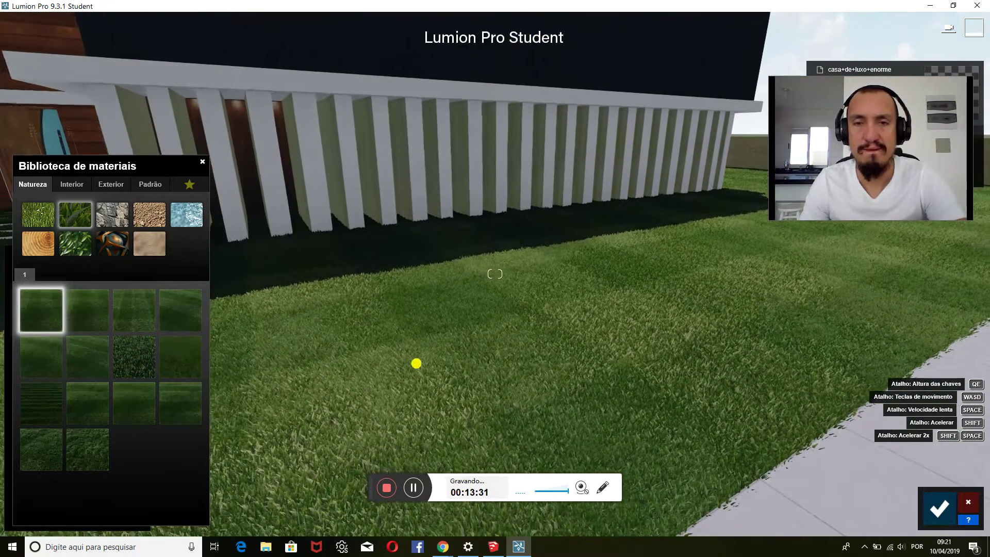
pyautogui.click(103, 304)
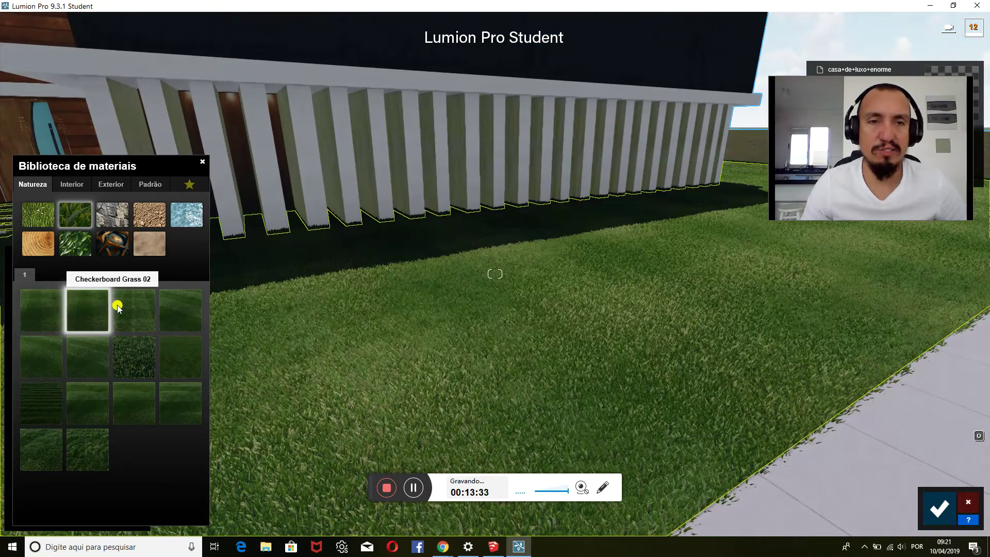
pyautogui.click(133, 308)
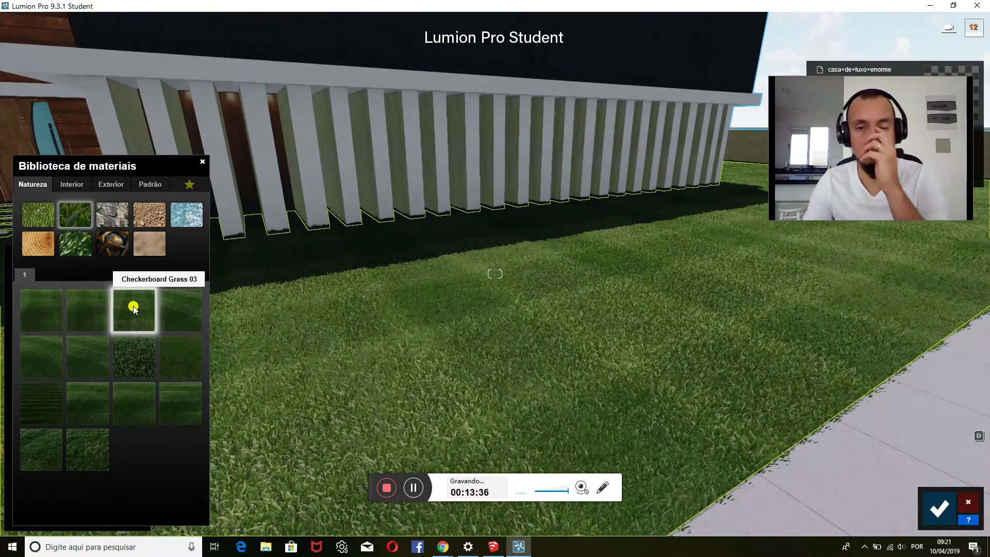
pyautogui.click(178, 309)
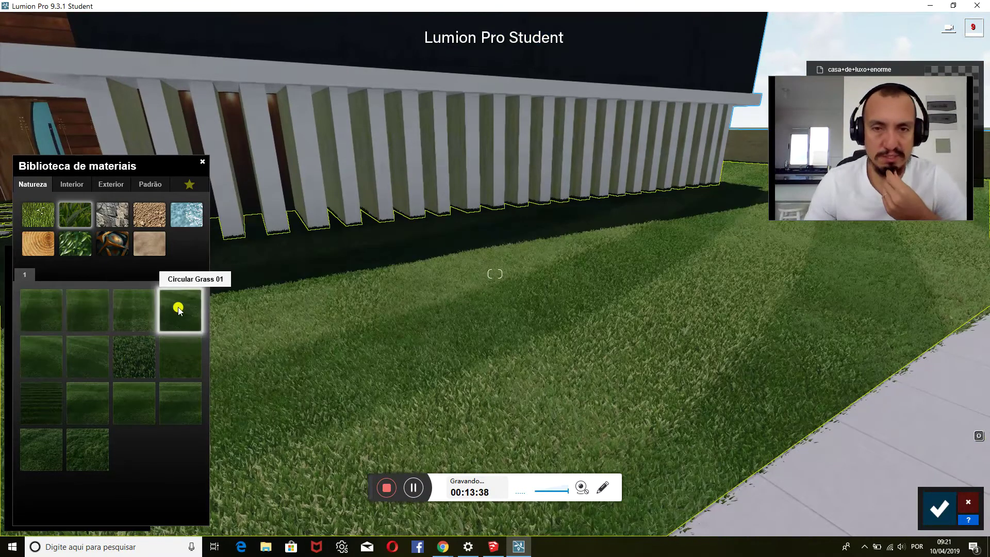
pyautogui.click(180, 345)
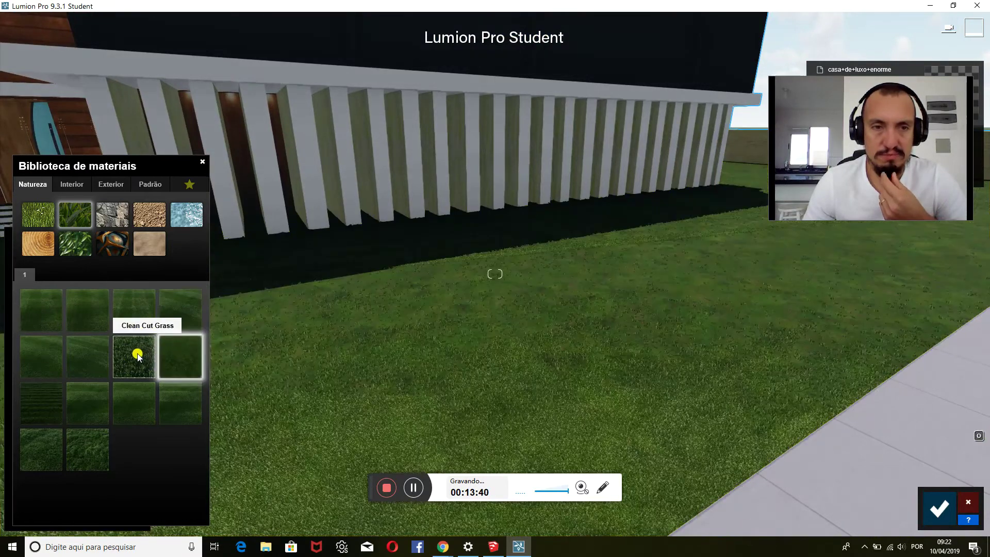
pyautogui.click(137, 355)
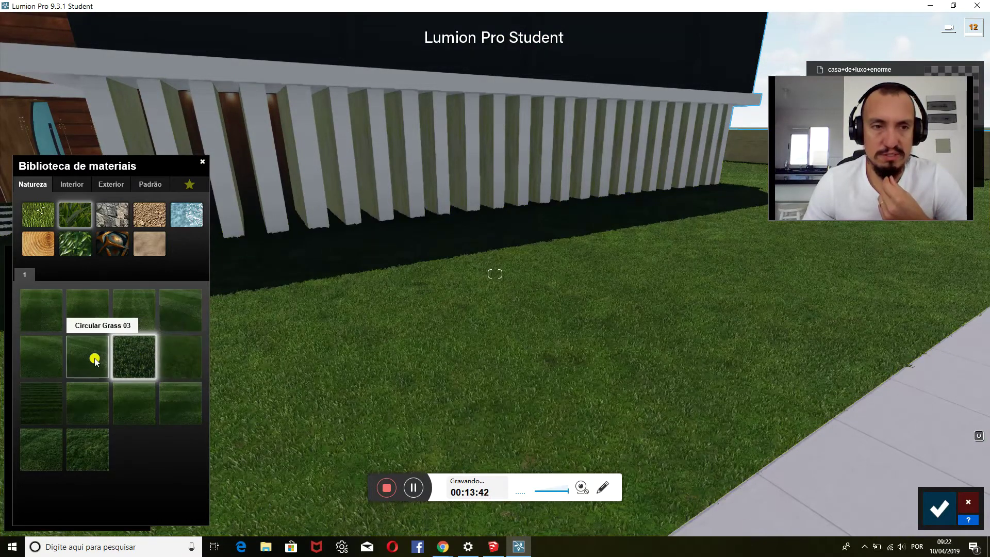
pyautogui.click(88, 358)
pyautogui.click(47, 354)
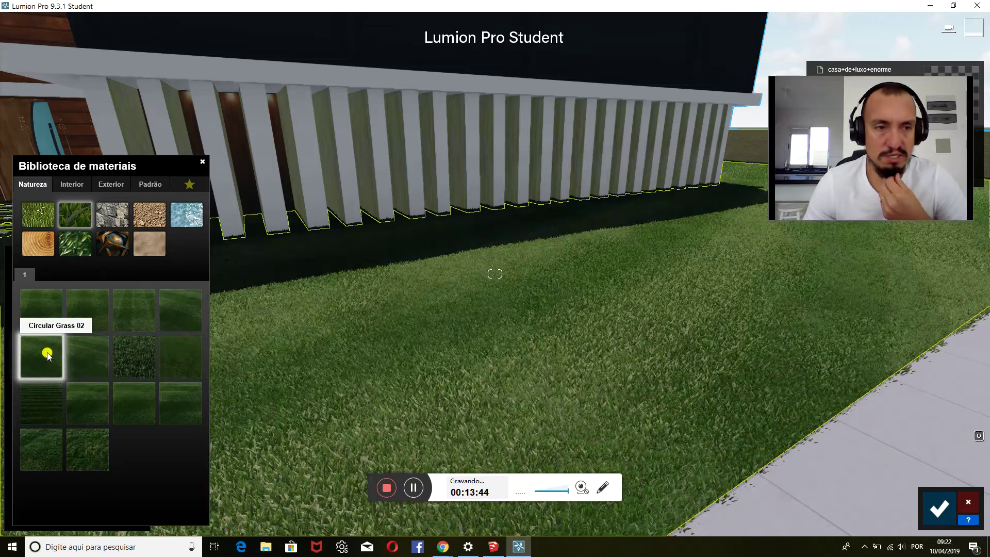
# Try Farm, Row Grass 01–03 and Wild Grass 01, settling on Wild Grass 02 for the lawn
pyautogui.click(46, 412)
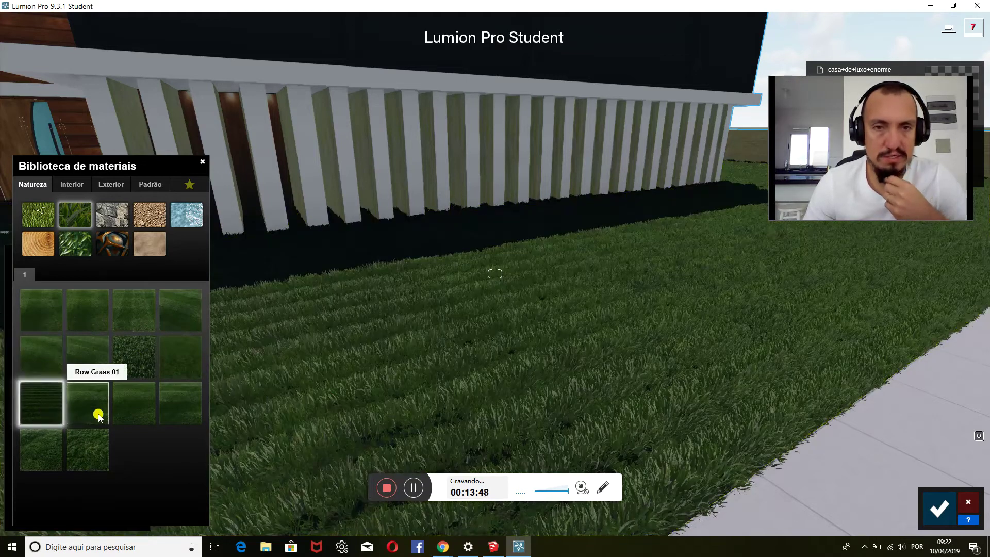
pyautogui.click(98, 415)
pyautogui.click(124, 414)
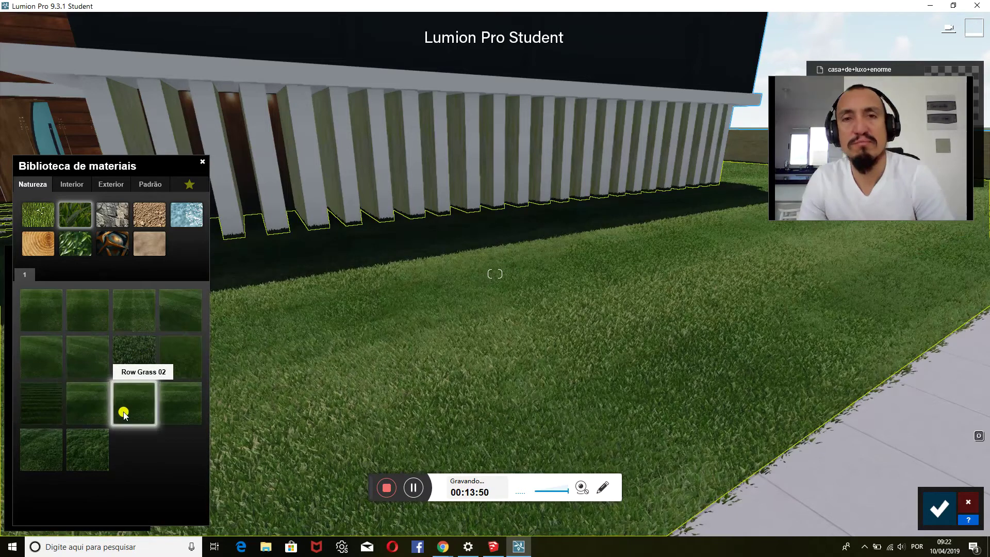
pyautogui.click(176, 410)
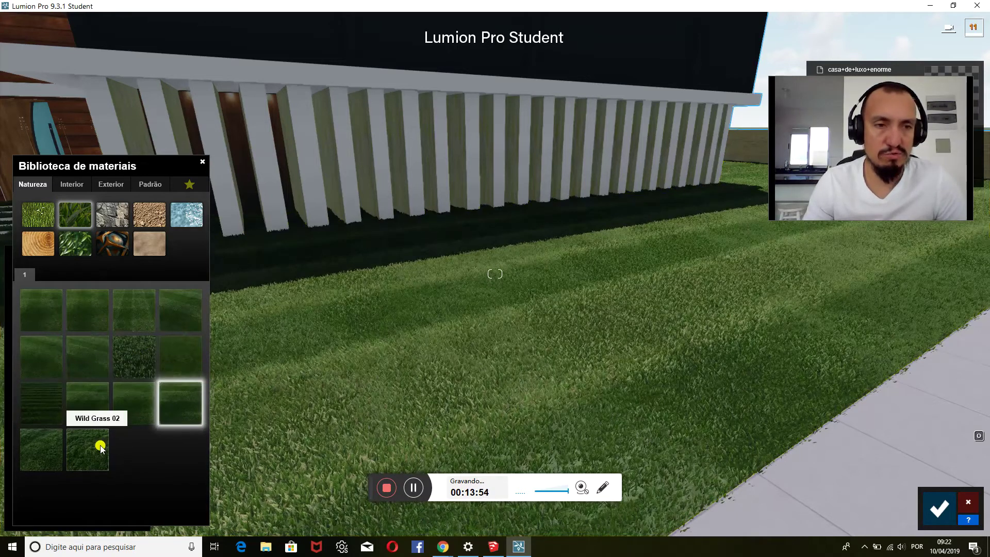
pyautogui.click(101, 447)
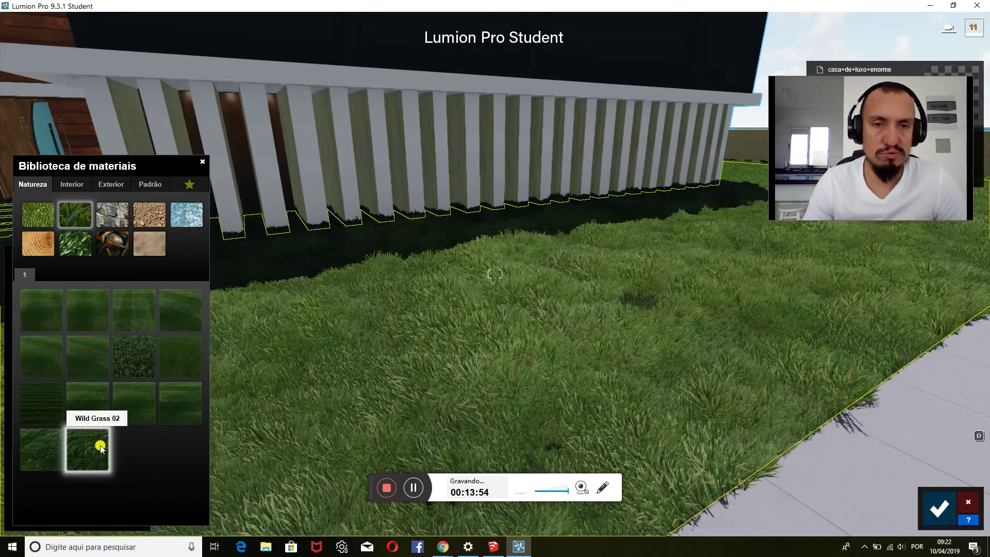
pyautogui.click(37, 452)
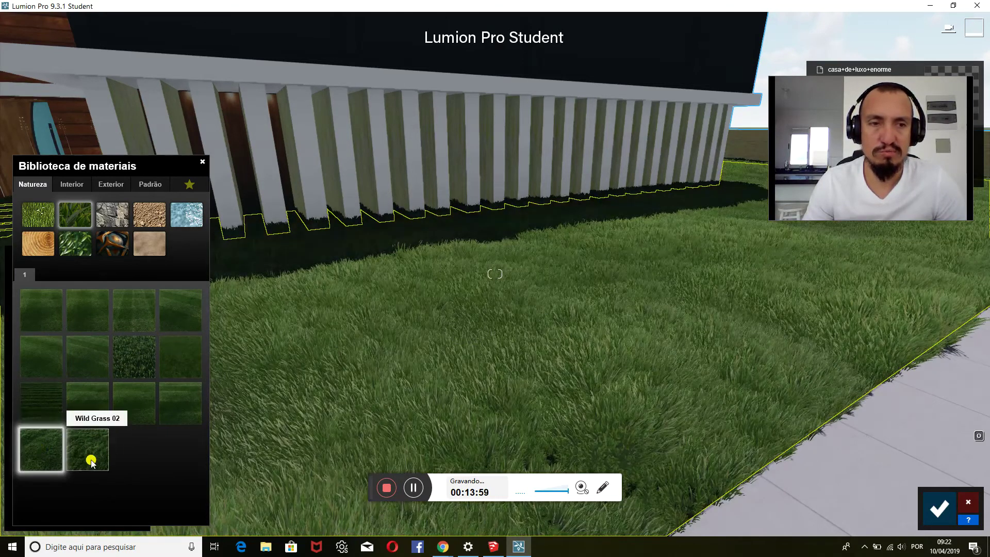
pyautogui.click(92, 458)
pyautogui.press('s')
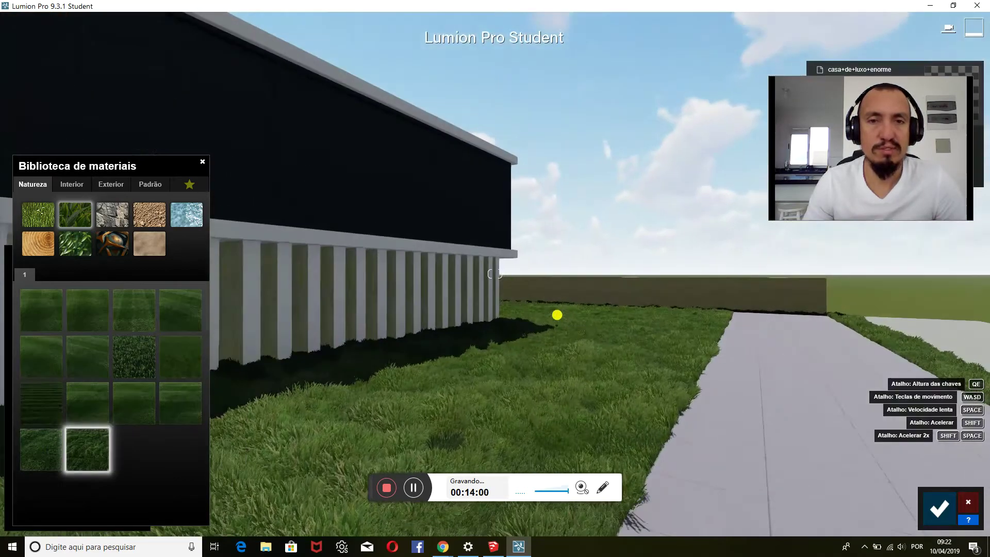
pyautogui.press('s')
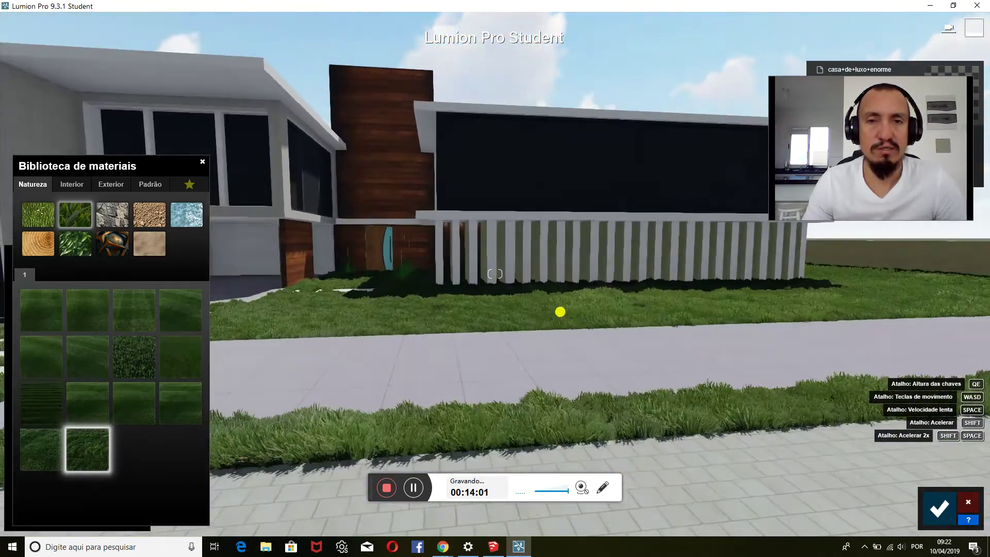
pyautogui.press('s')
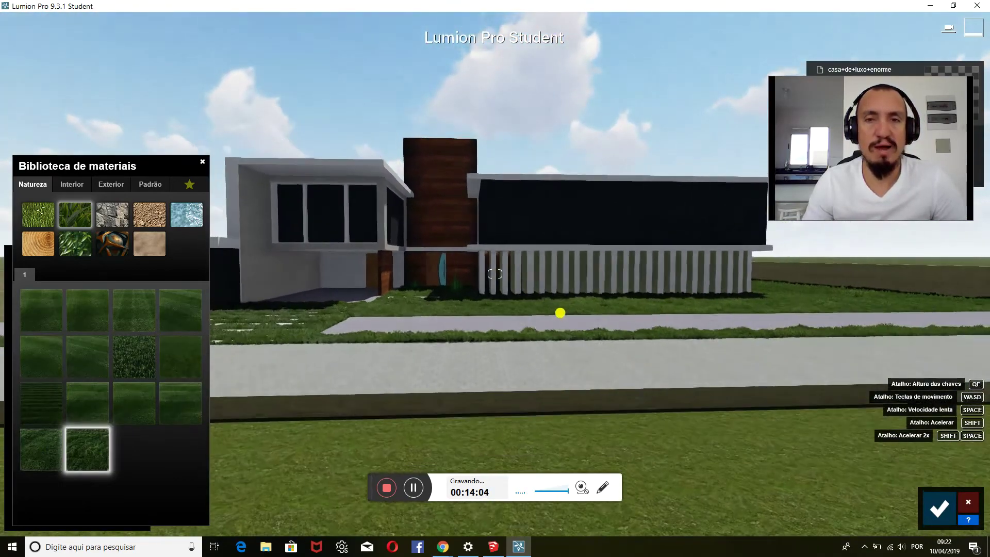
pyautogui.press('w')
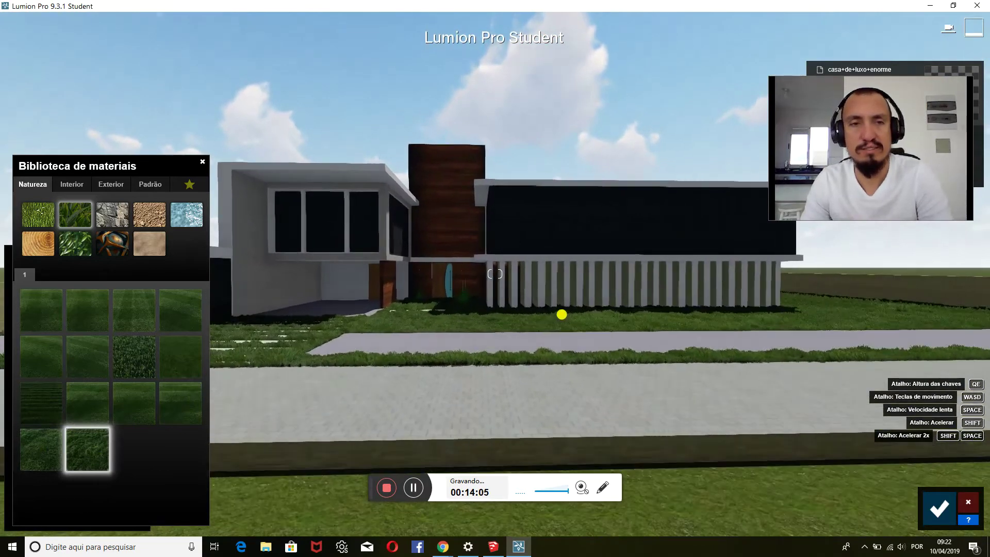
pyautogui.press('w')
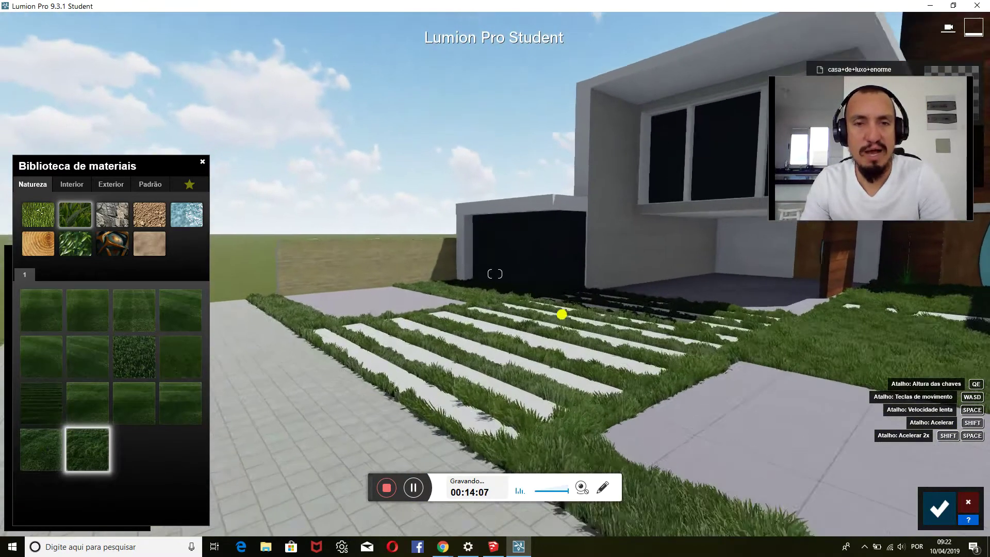
pyautogui.moveTo(560, 314); pyautogui.dragTo(535, 359, button='right')
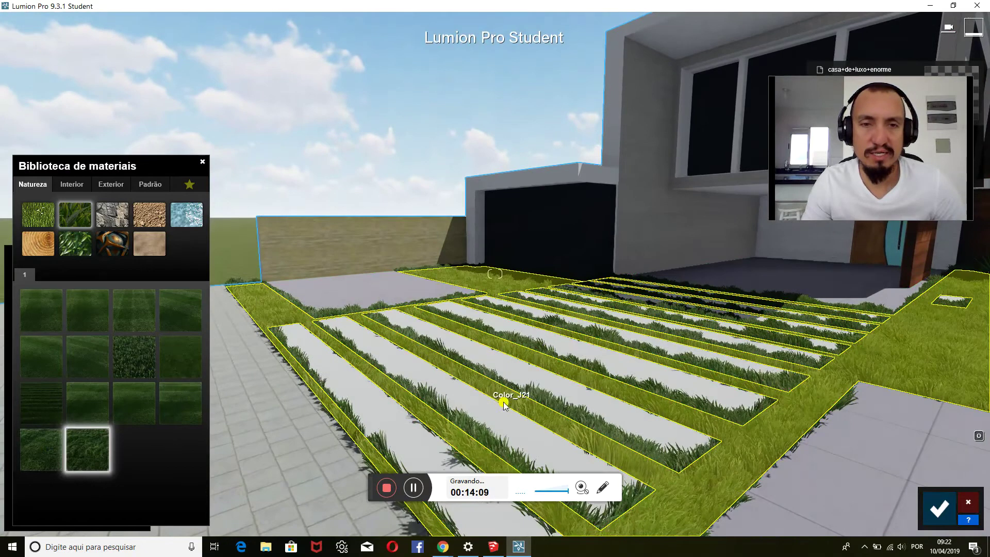
# Reduce the Wild Grass 02 colourisation to 0.1 and confirm the material changes
pyautogui.click(83, 458)
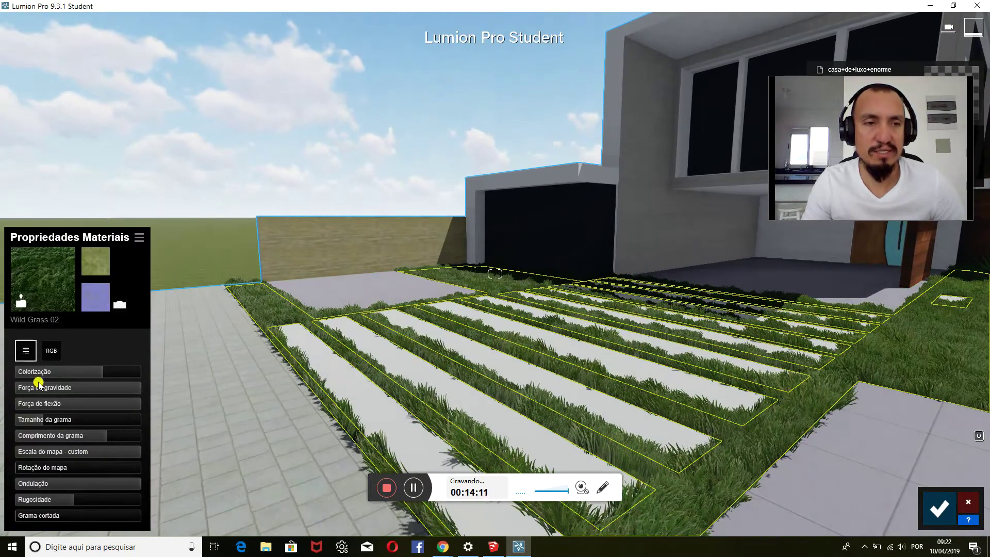
pyautogui.moveTo(94, 375)
pyautogui.mouseDown()
pyautogui.moveTo(22, 375)
pyautogui.moveTo(69, 388)
pyautogui.mouseUp()
pyautogui.moveTo(442, 309); pyautogui.dragTo(442, 311, button='right')
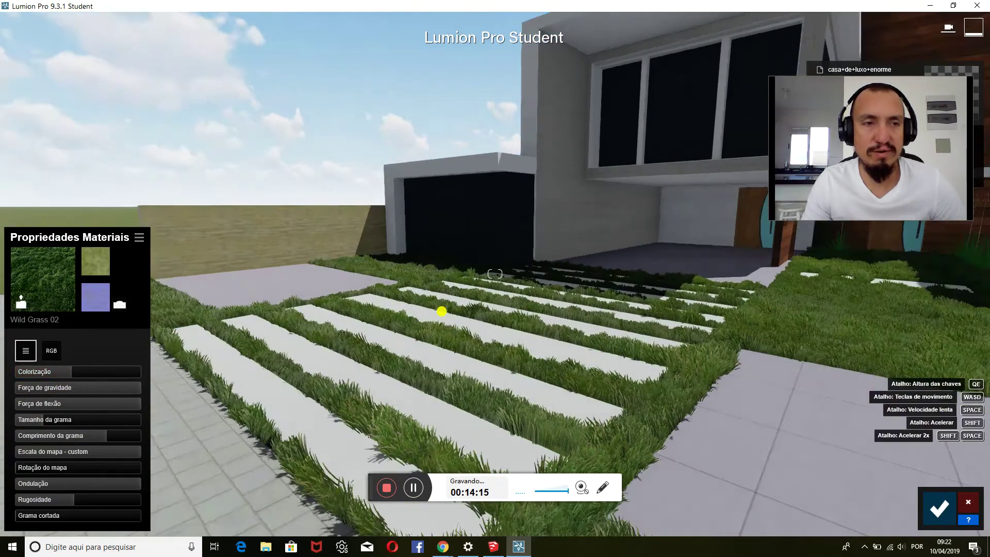
pyautogui.press('s')
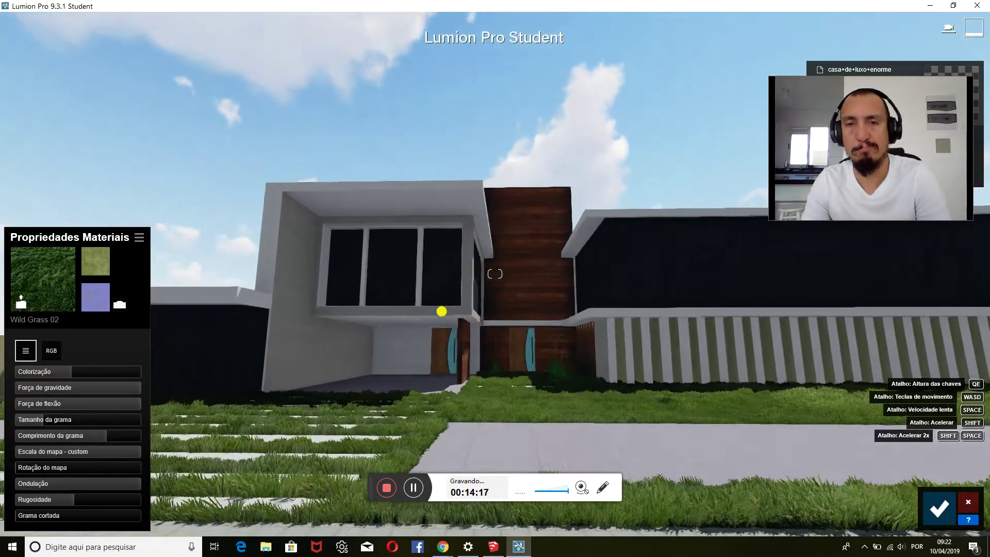
pyautogui.moveTo(441, 311); pyautogui.dragTo(442, 310, button='right')
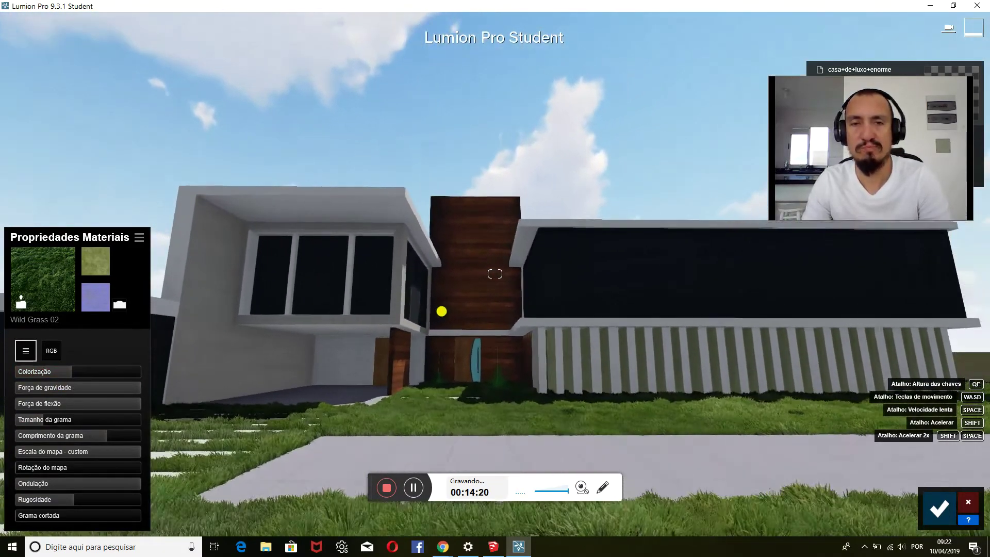
pyautogui.click(939, 508)
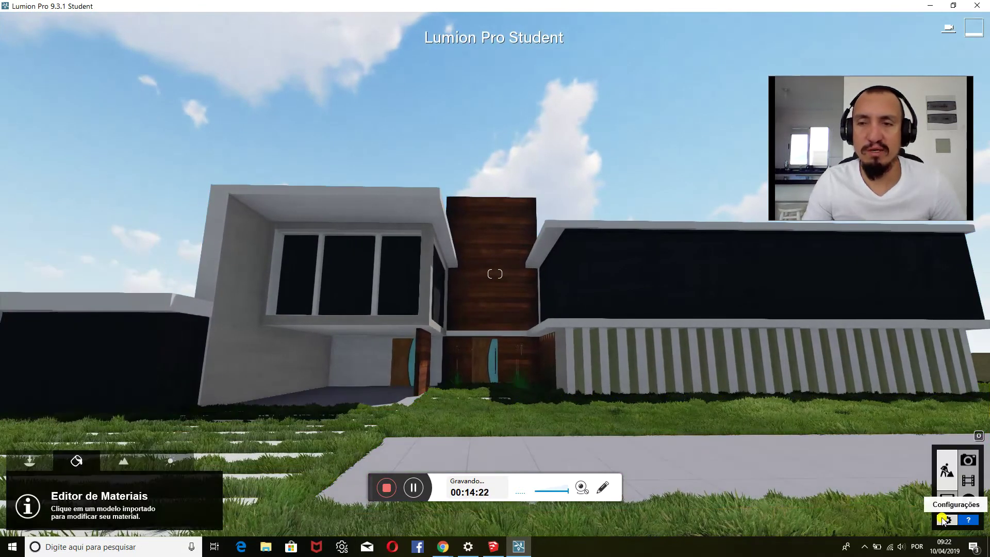
# In Photo mode, restore the camera view saved in photo slot 1
pyautogui.click(969, 459)
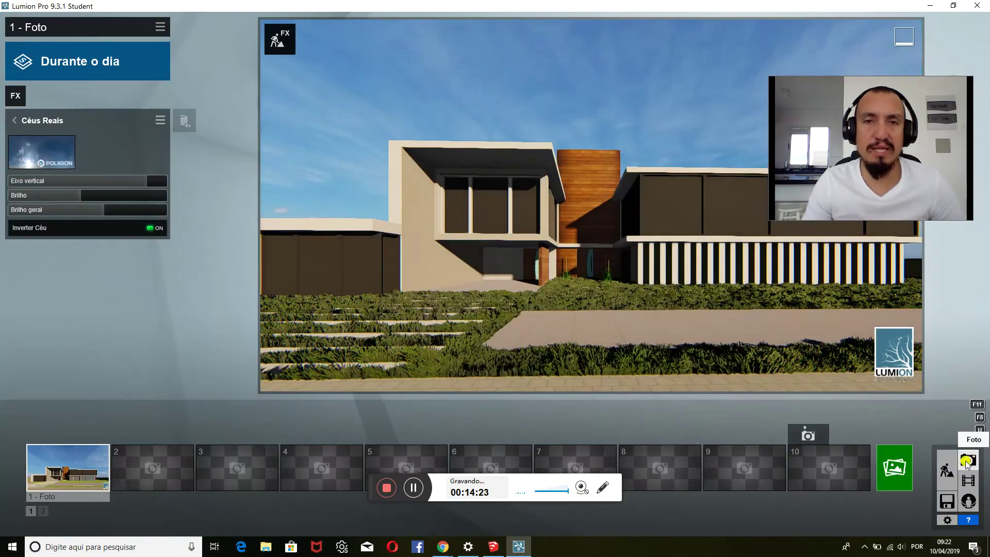
pyautogui.press('d')
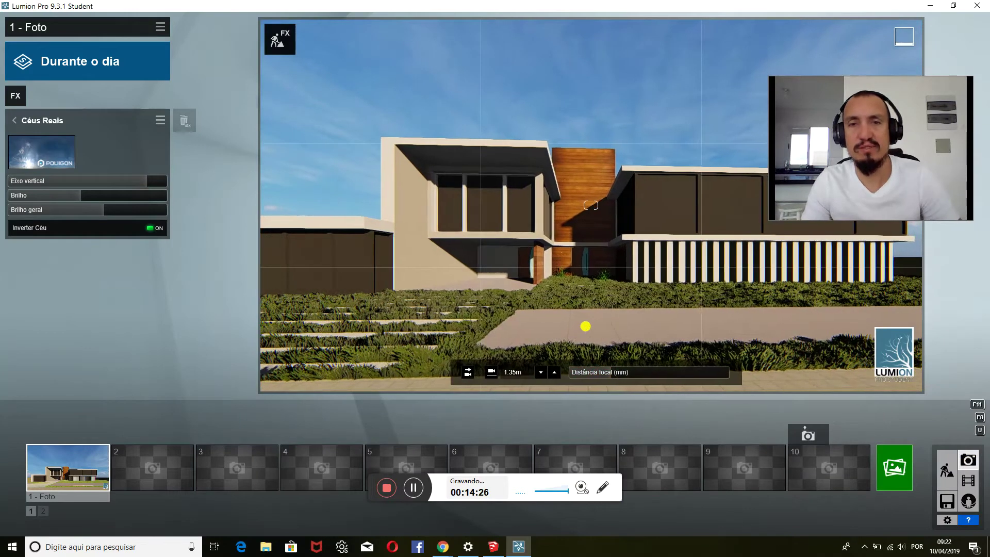
pyautogui.press('a')
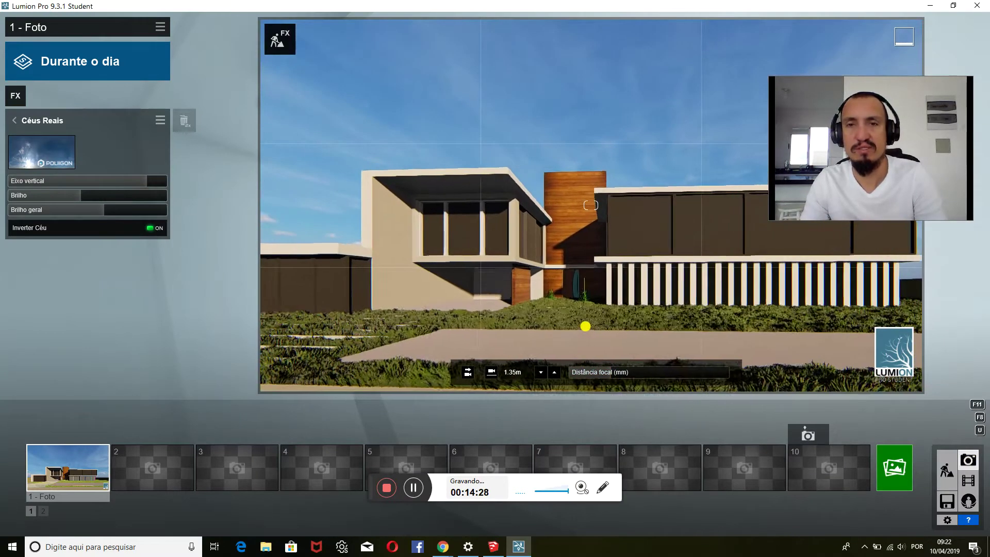
pyautogui.click(64, 474)
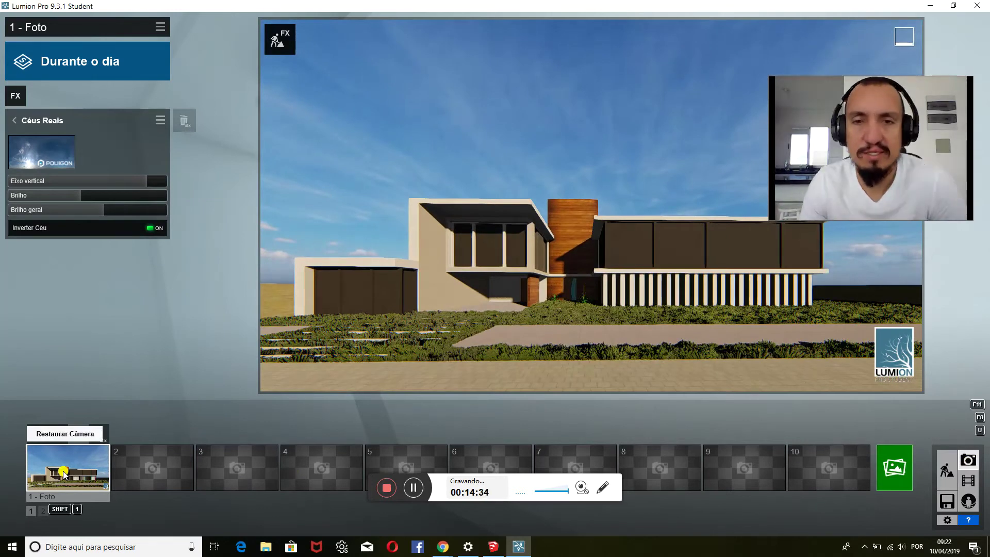
# Render the view as a 1920x1080 JPG image to the desktop
pyautogui.click(900, 470)
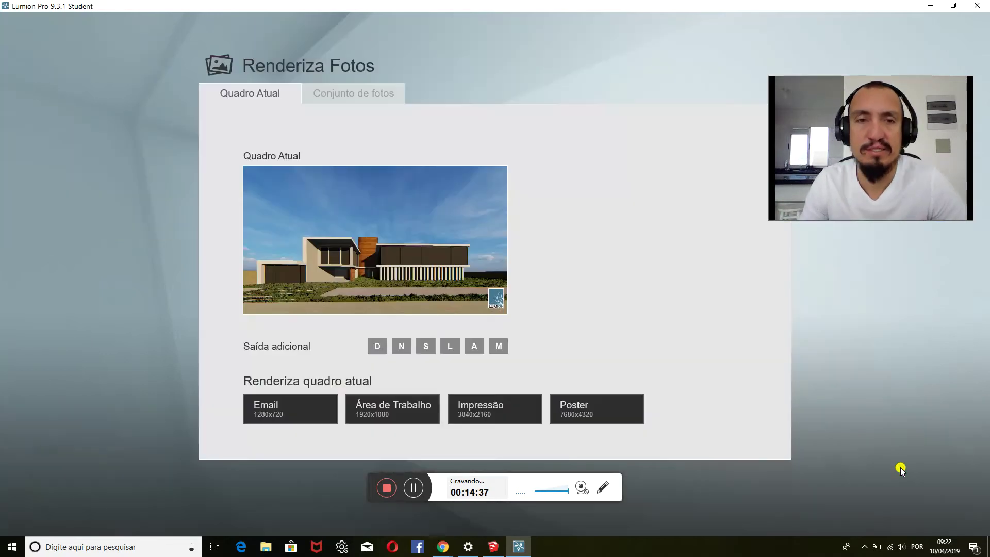
pyautogui.click(398, 416)
pyautogui.write('render1')
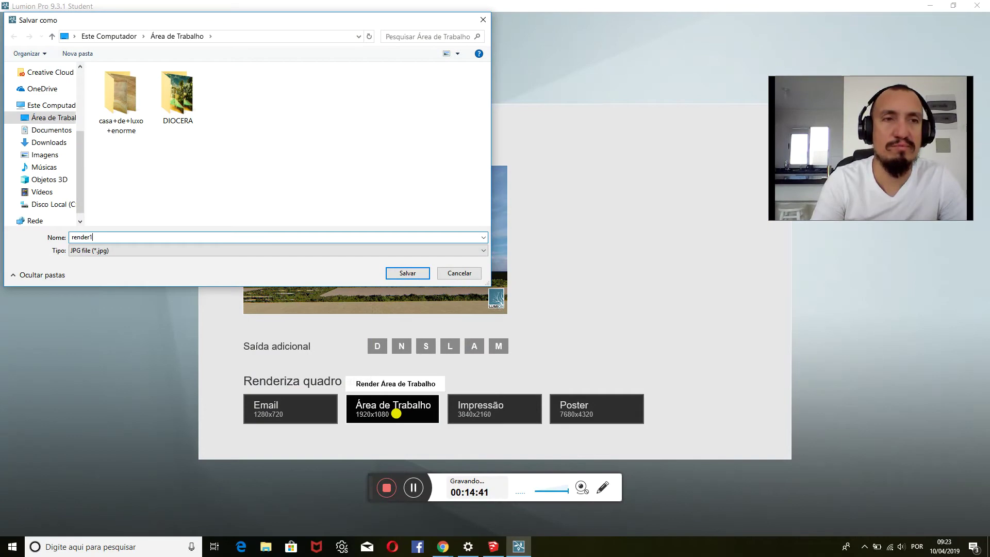
pyautogui.press('Return')
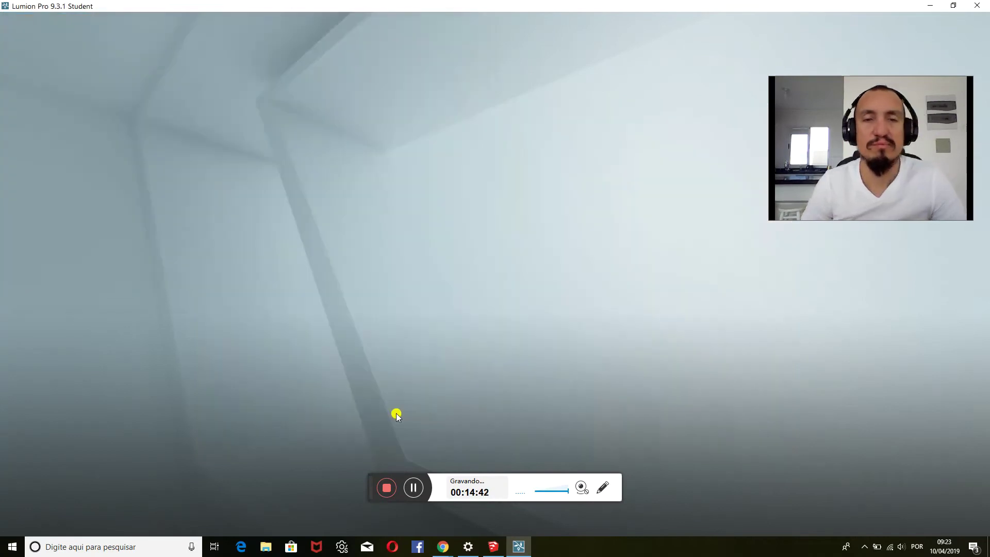
pyautogui.hotkey('alt', 'Tab')
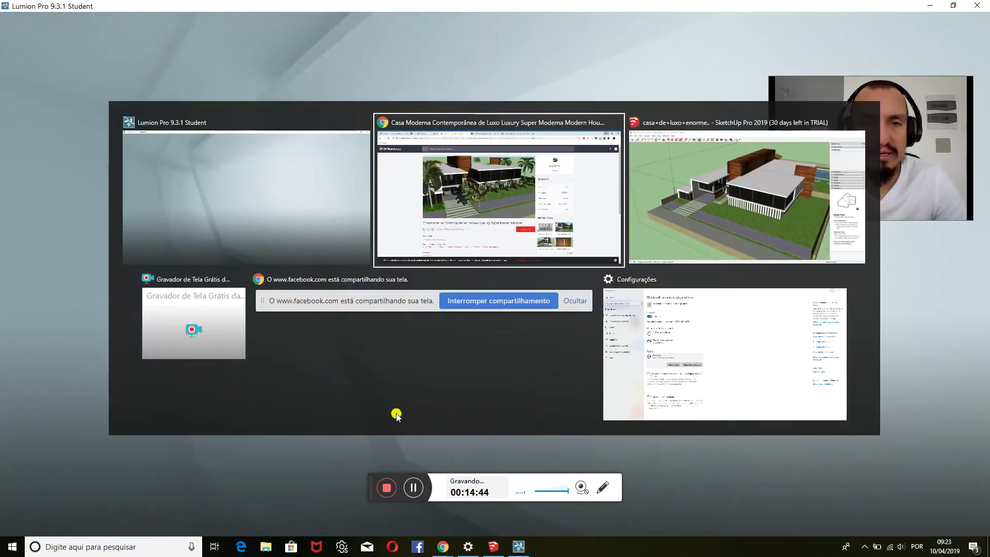
# Bring Chrome forward and show the Facebook live video page
pyautogui.hotkey('alt', 'Tab')
pyautogui.hotkey('alt', 'Tab')
pyautogui.hotkey('alt', 'Tab')
pyautogui.hotkey('alt', 'Tab')
pyautogui.hotkey('alt', 'Tab')
pyautogui.hotkey('alt', 'Tab')
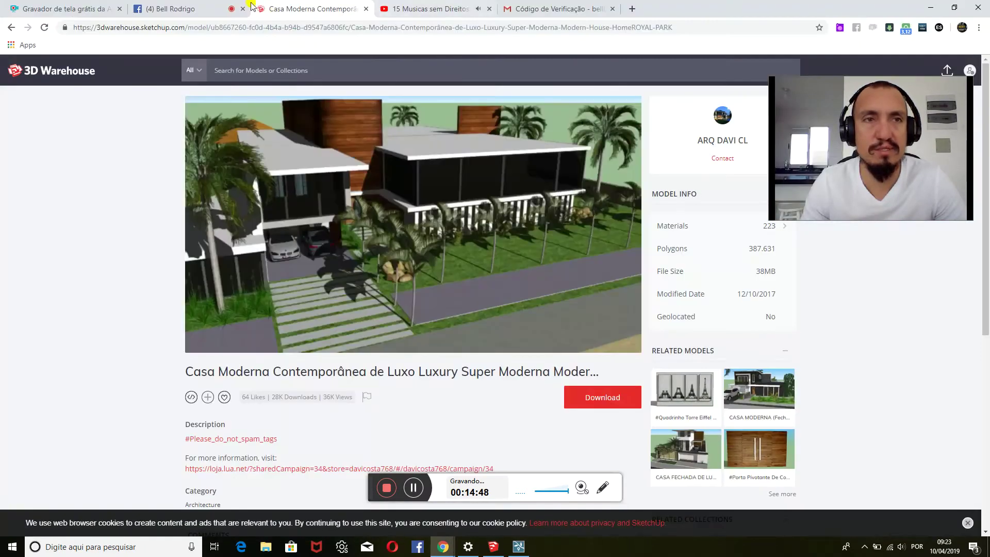
pyautogui.click(207, 8)
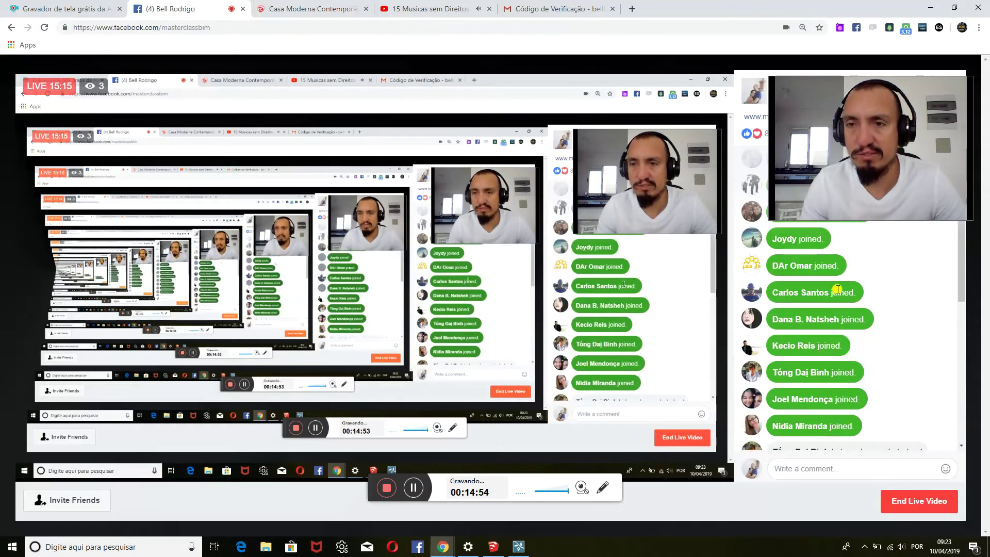
# Like the greeting and 'Bom dia' comments in the live chat, then return to Lumion
pyautogui.moveTo(854, 89); pyautogui.dragTo(563, 304)
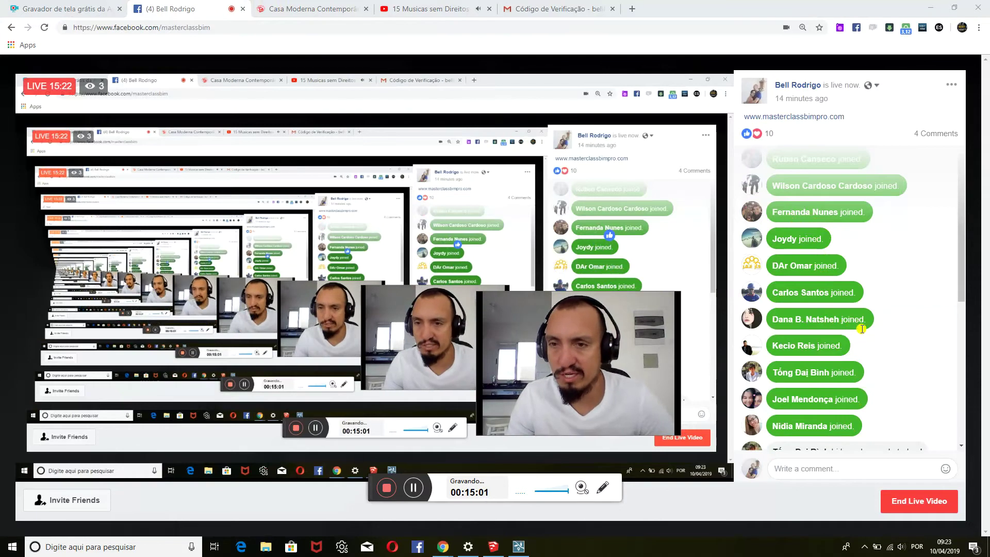
pyautogui.scroll(-1, 963, 294)
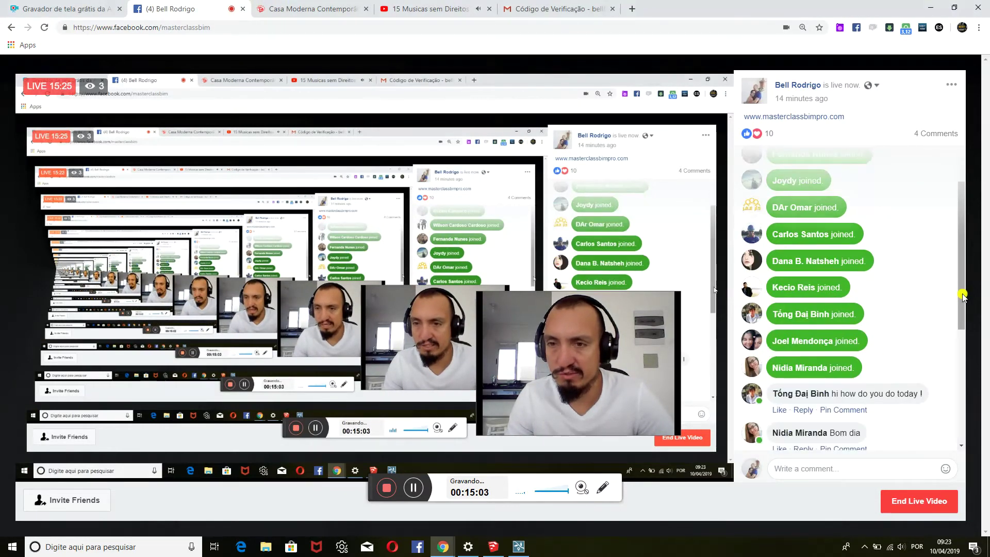
pyautogui.scroll(-1, 964, 296)
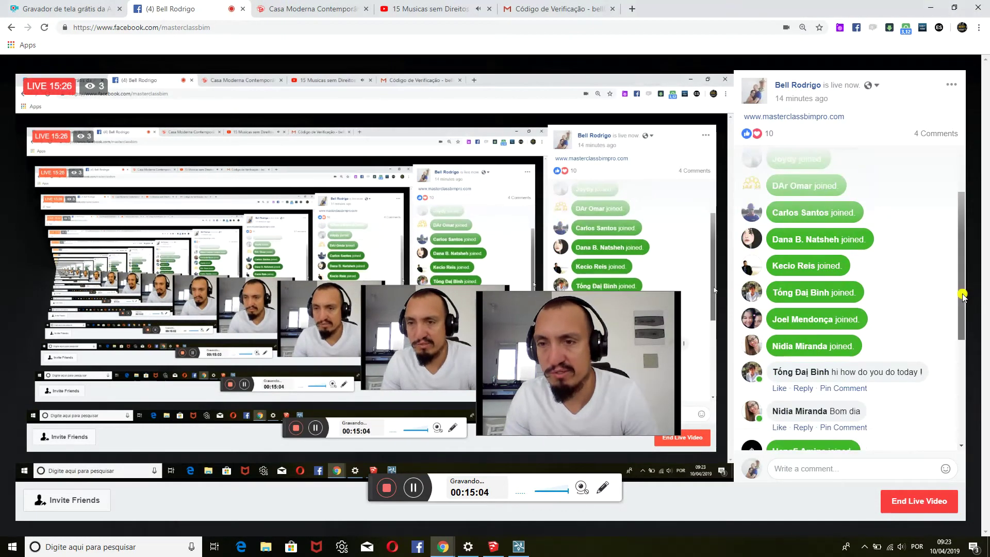
pyautogui.click(779, 388)
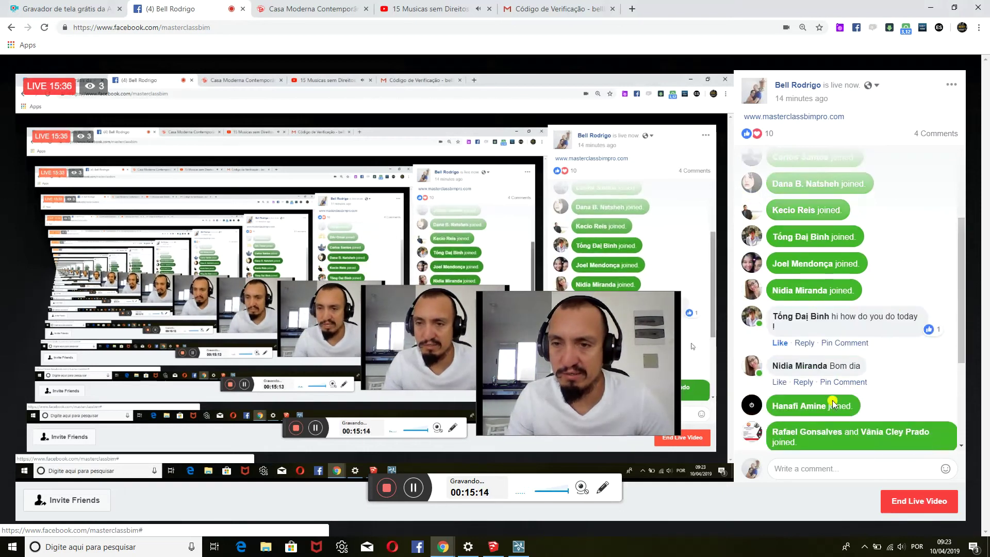
pyautogui.click(779, 382)
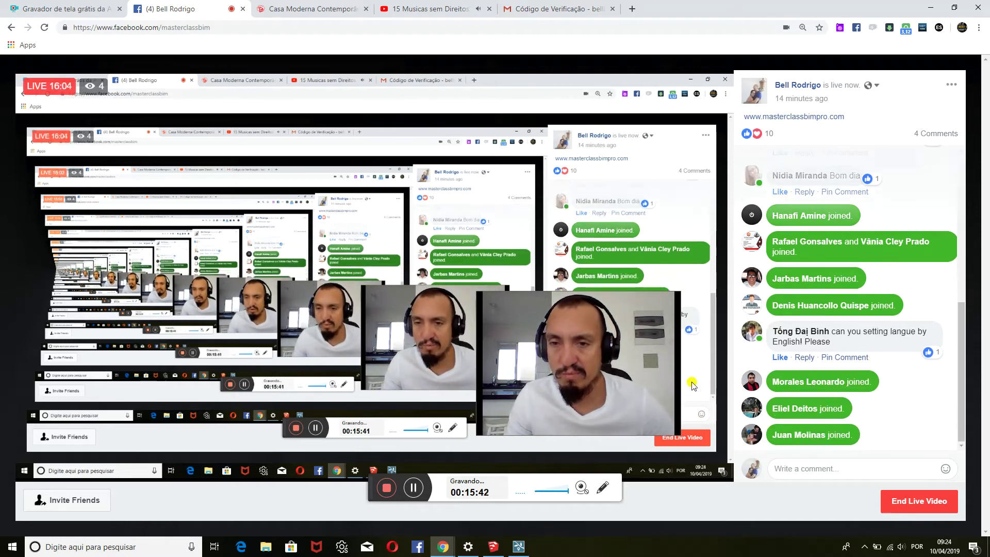
pyautogui.moveTo(675, 369); pyautogui.dragTo(751, 315)
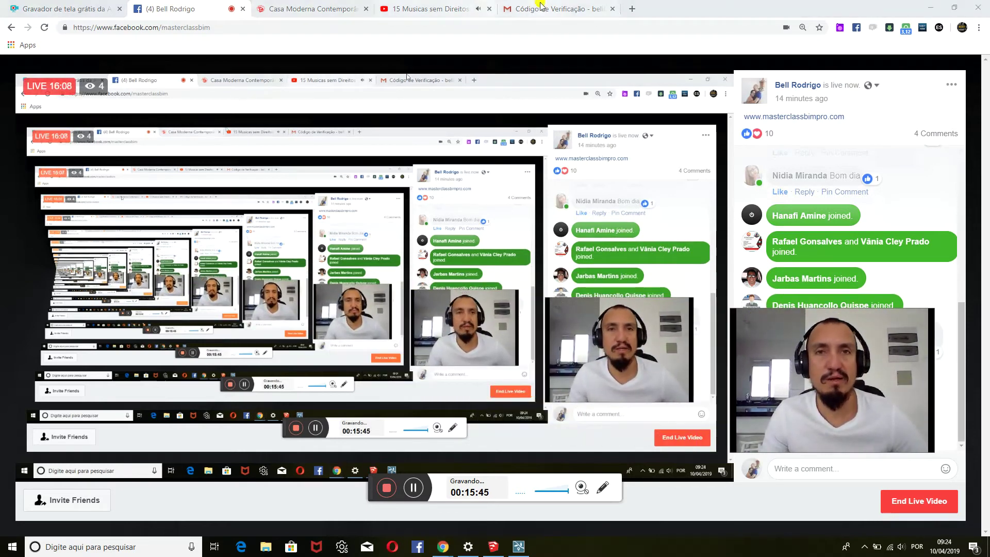
pyautogui.click(526, 550)
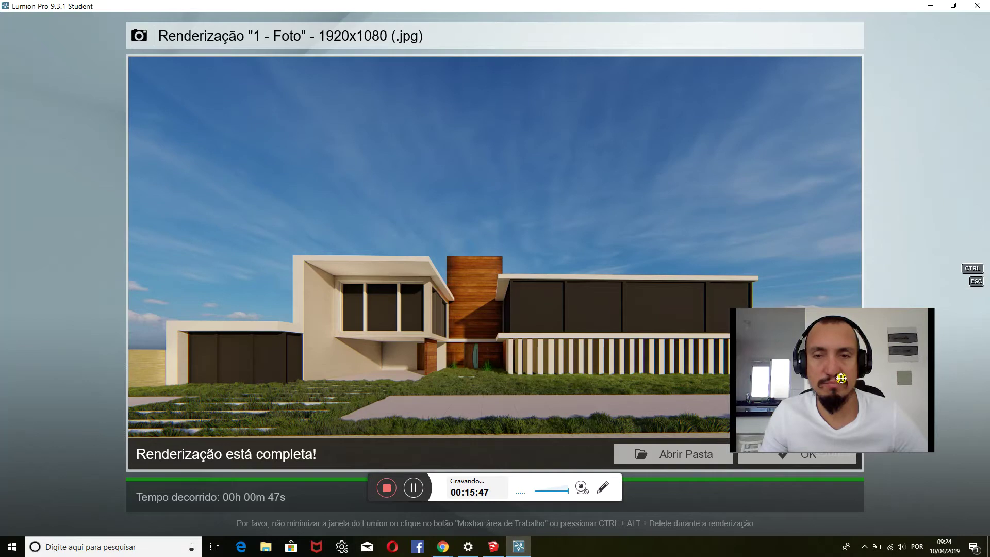
# Dismiss the finished render and add the Aguçar sharpening effect from the Cores effects
pyautogui.moveTo(841, 378); pyautogui.dragTo(875, 137)
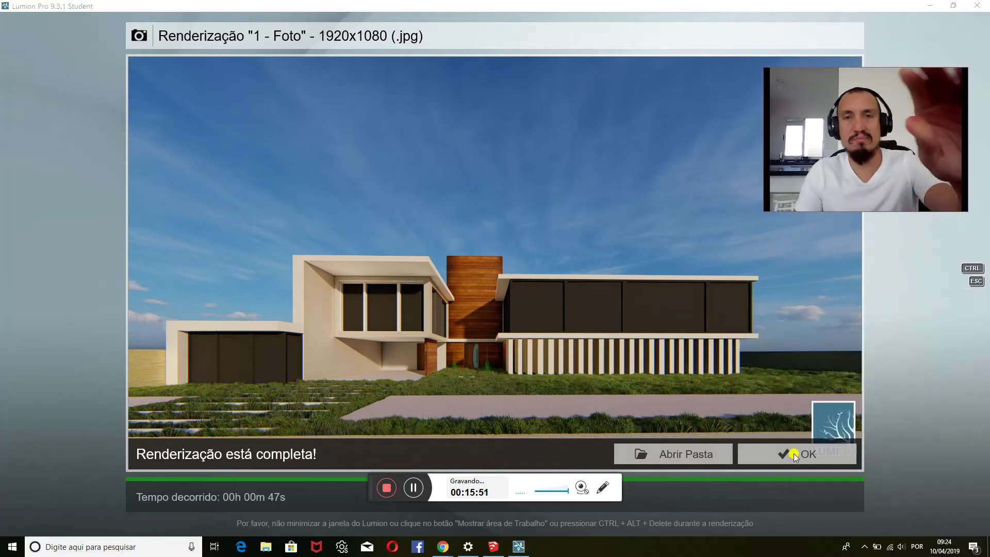
pyautogui.click(795, 456)
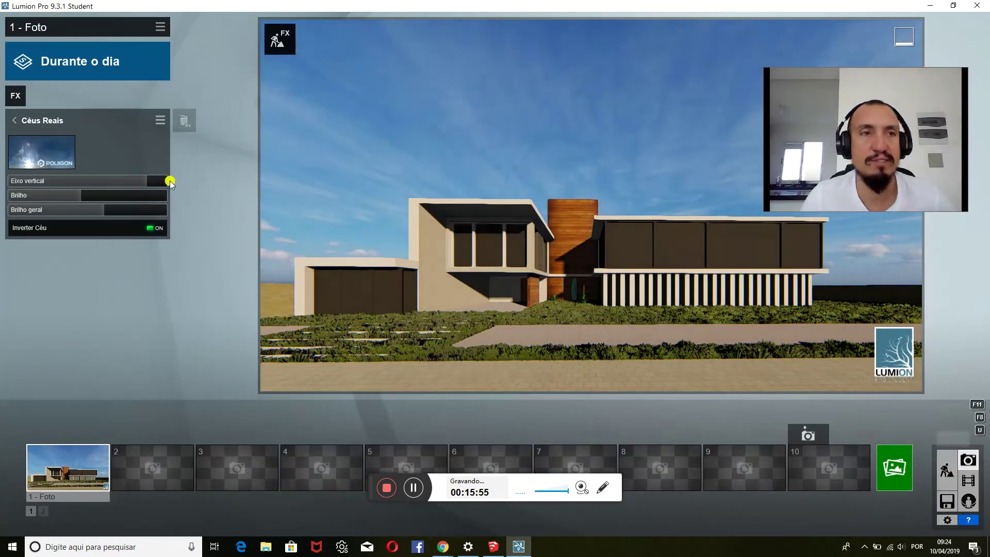
pyautogui.click(17, 96)
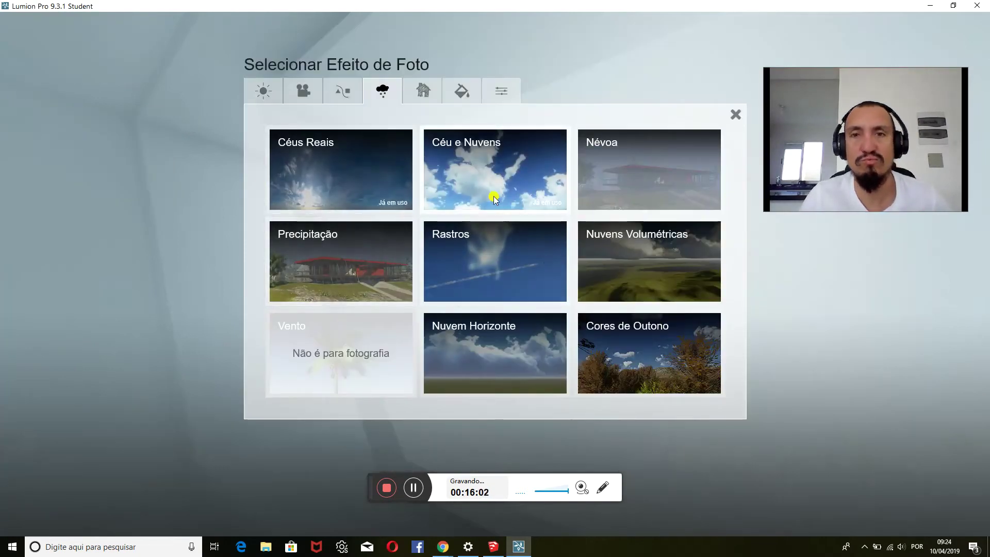
pyautogui.click(424, 93)
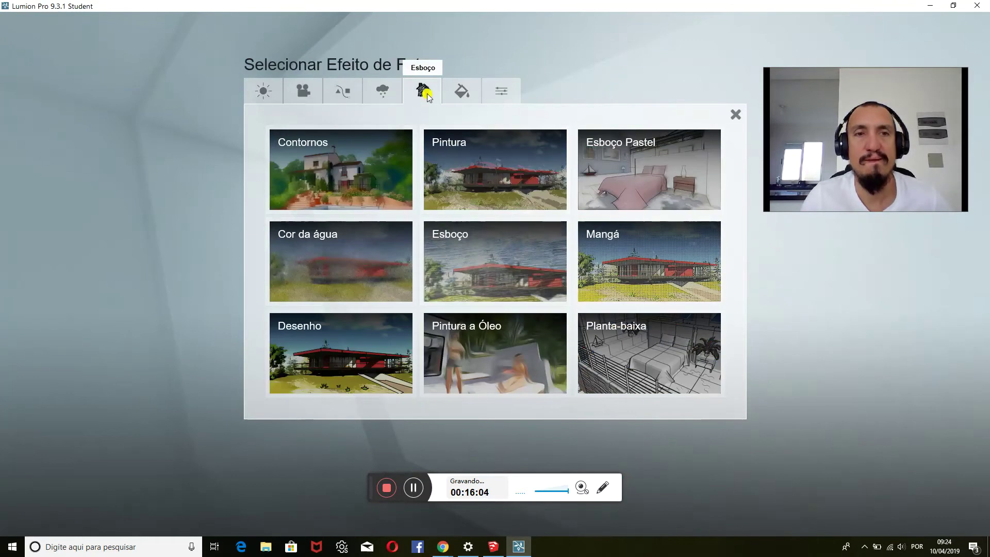
pyautogui.click(477, 94)
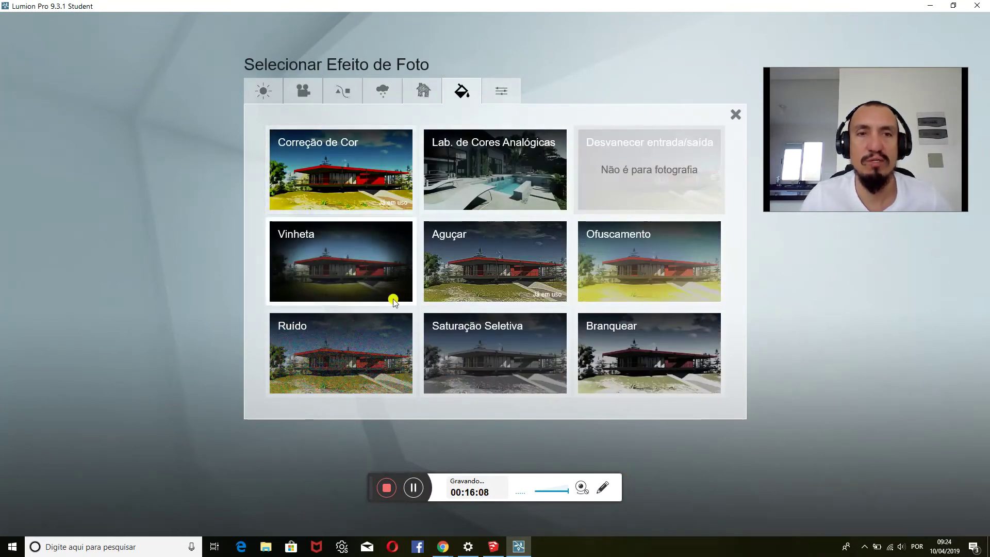
pyautogui.click(450, 274)
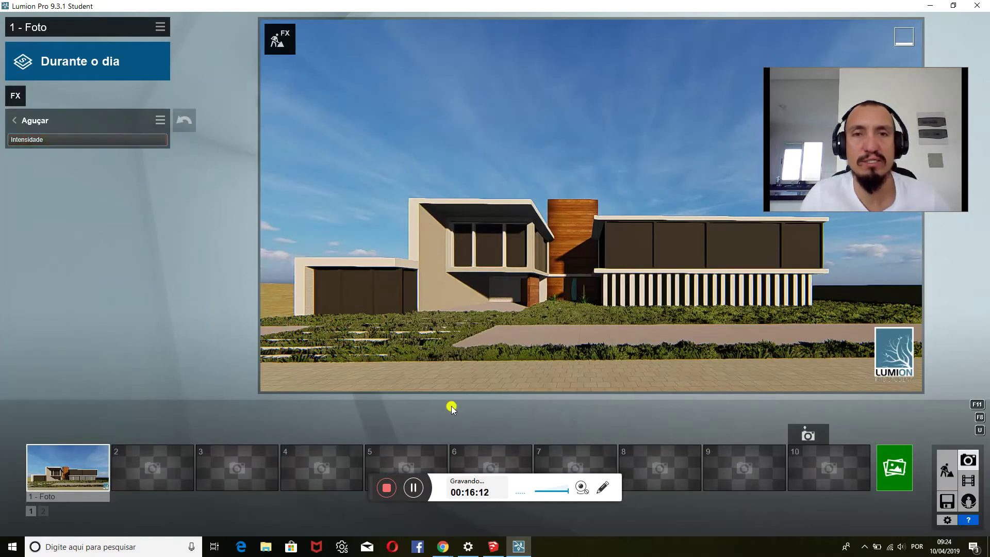
# Apply the Glass material to the house windows, tune its reflectivity, and accept it
pyautogui.click(944, 472)
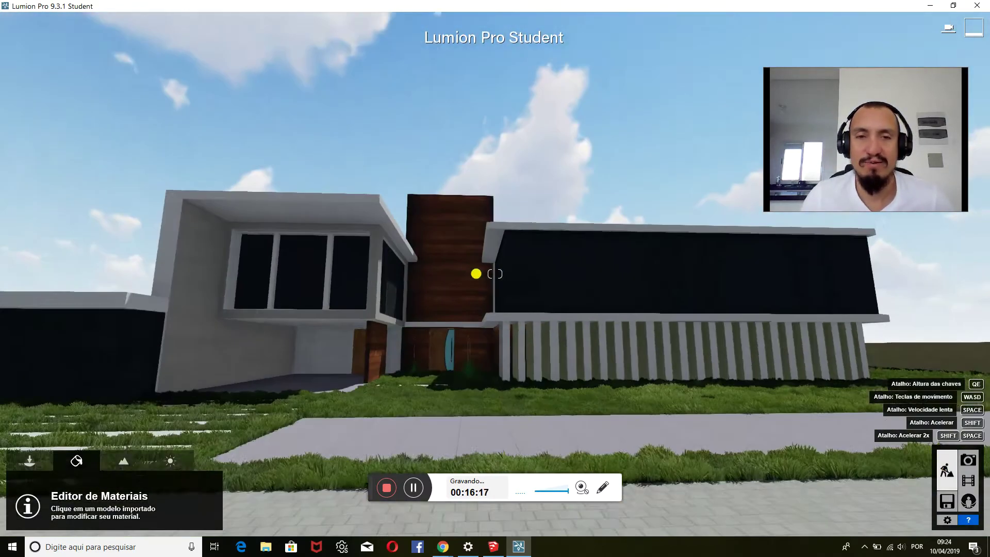
pyautogui.moveTo(476, 273); pyautogui.dragTo(343, 178, button='right')
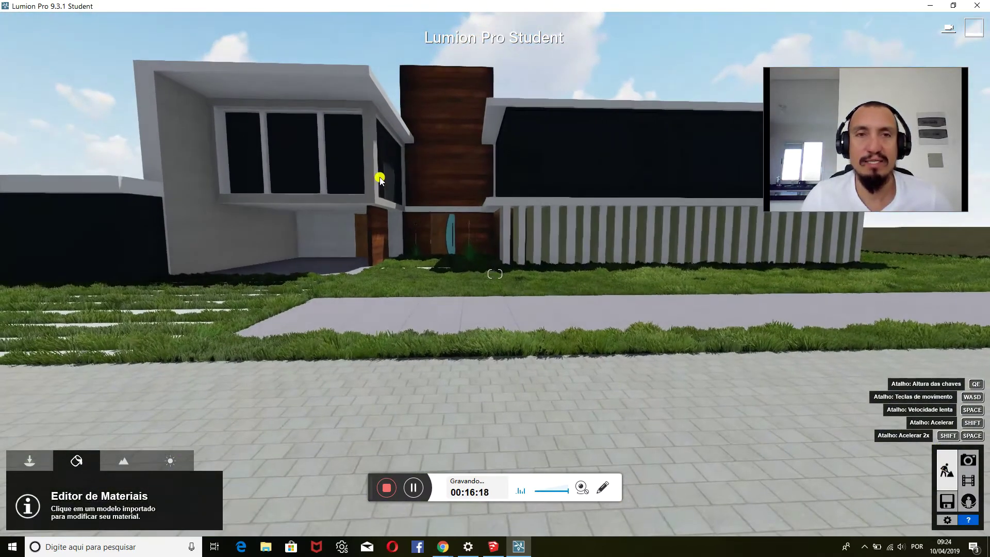
pyautogui.click(344, 178)
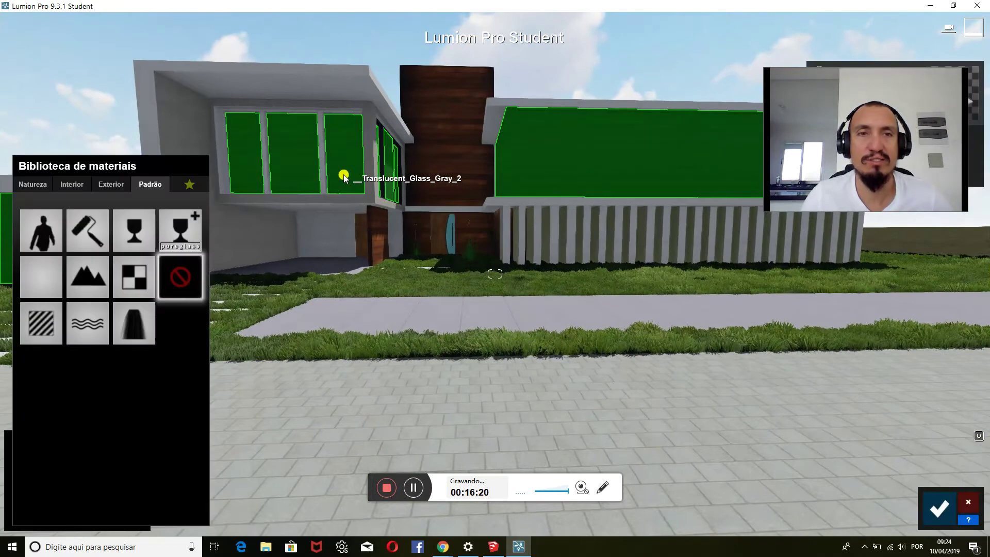
pyautogui.click(135, 232)
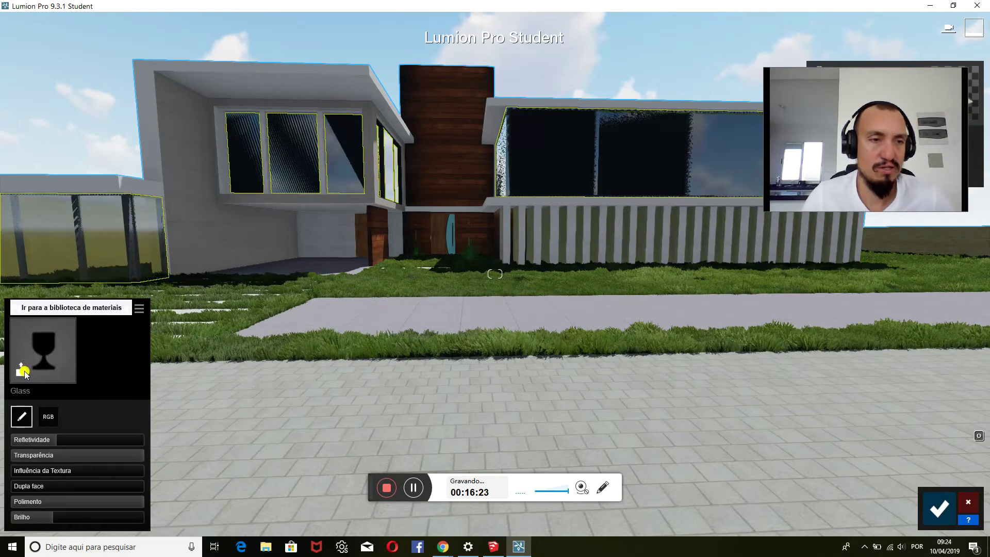
pyautogui.moveTo(64, 447)
pyautogui.mouseDown()
pyautogui.moveTo(121, 445)
pyautogui.moveTo(92, 447)
pyautogui.mouseUp()
pyautogui.moveTo(369, 398); pyautogui.dragTo(370, 401, button='right')
pyautogui.press('w')
pyautogui.press('w')
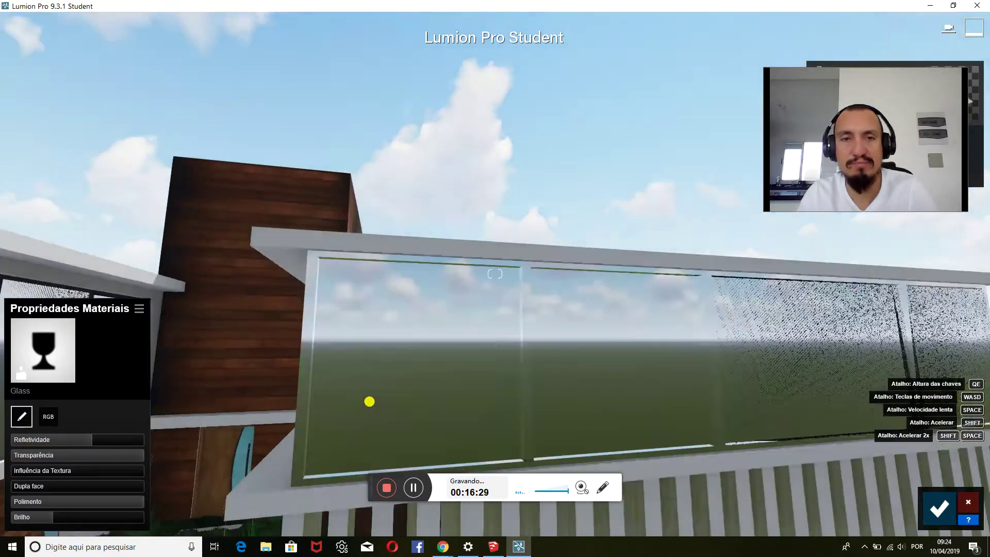
pyautogui.press('w')
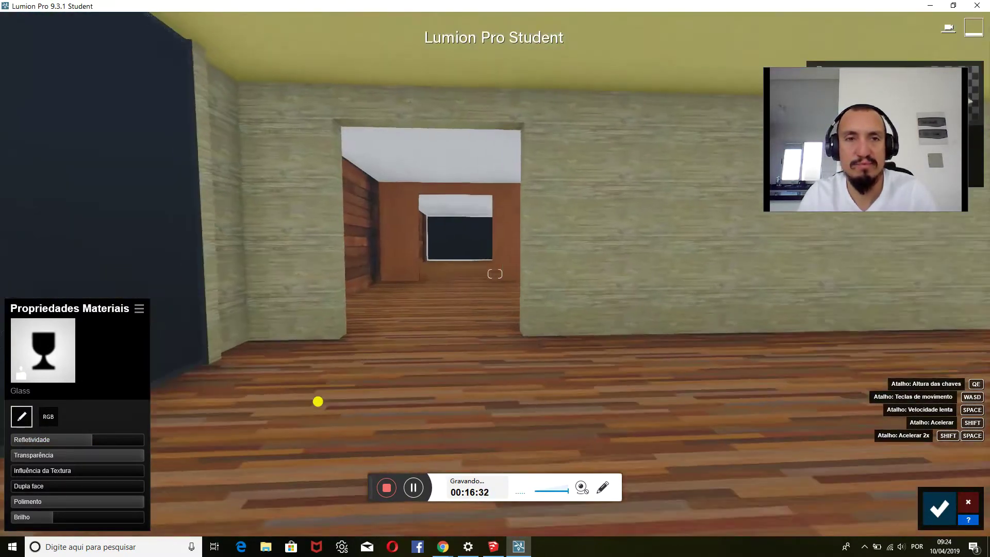
pyautogui.moveTo(369, 401); pyautogui.dragTo(290, 324, button='right')
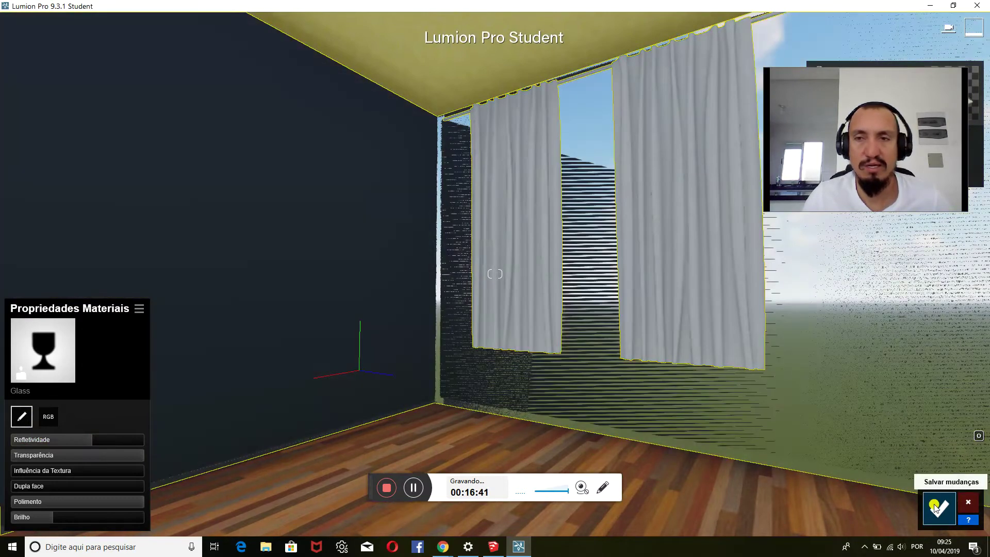
pyautogui.click(940, 509)
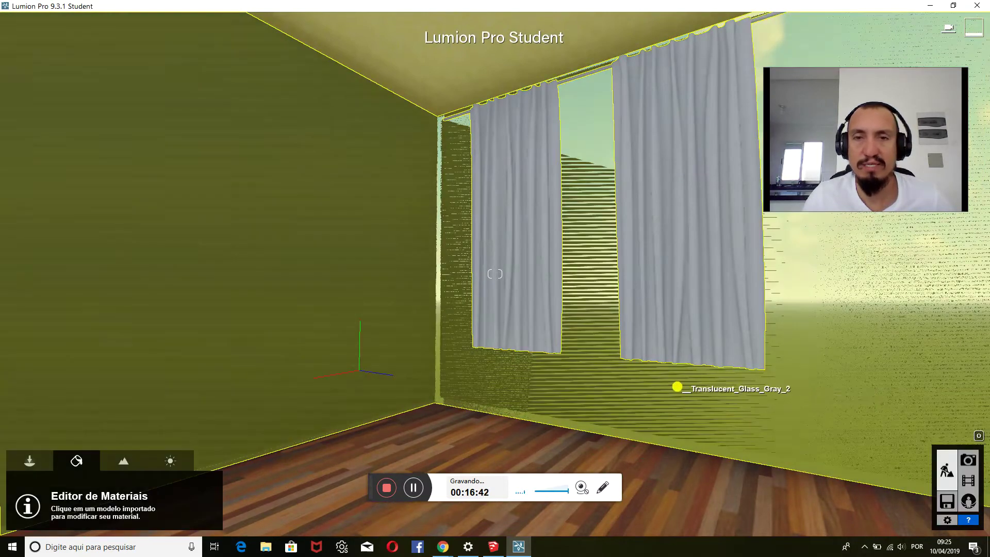
# Fly the view around the house to face the front entrance window
pyautogui.press('s')
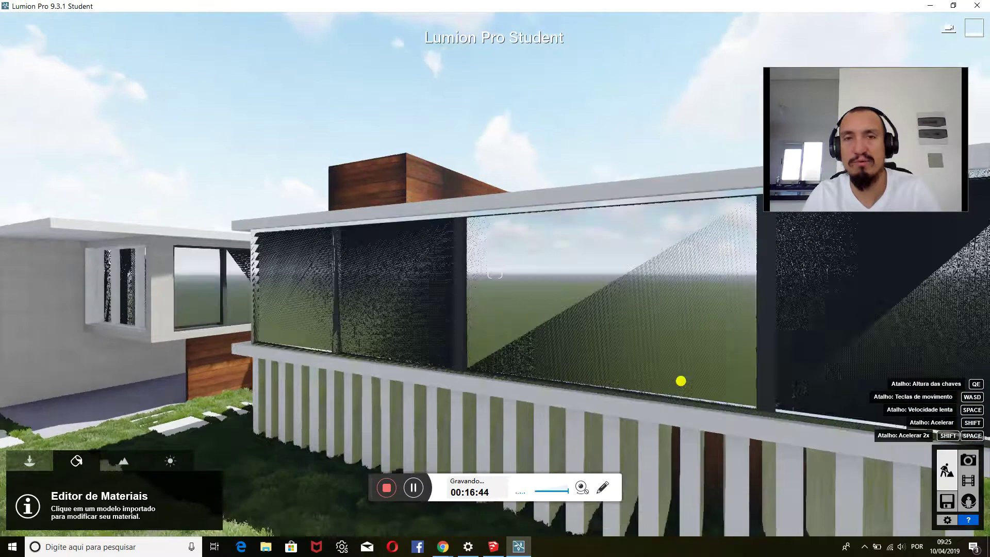
pyautogui.press('s')
pyautogui.moveTo(681, 380); pyautogui.dragTo(671, 383, button='right')
pyautogui.press('w')
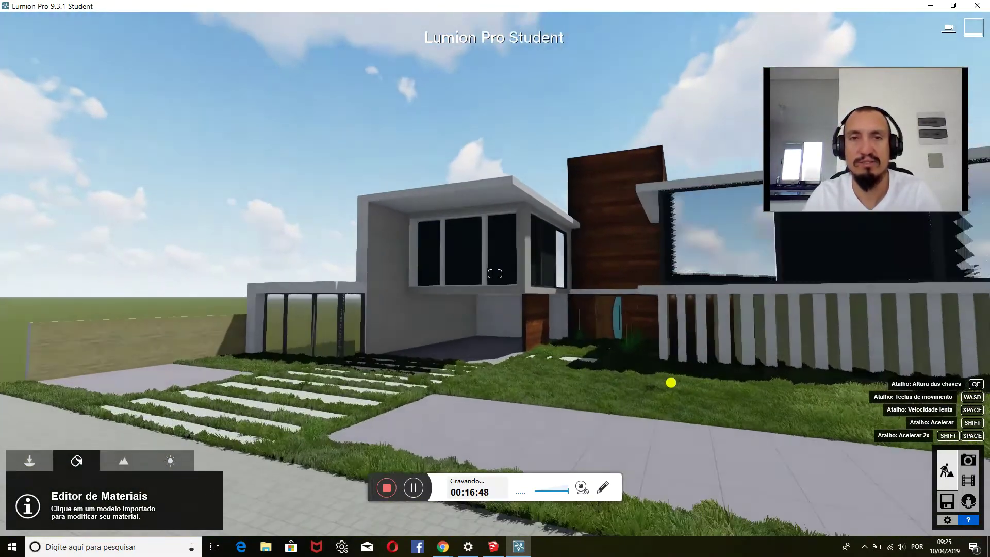
pyautogui.press('d')
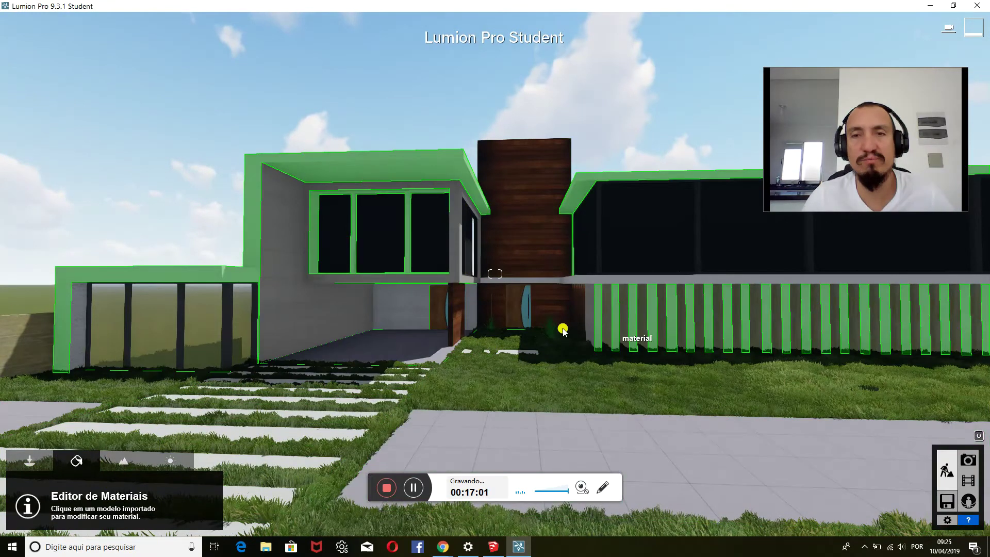
pyautogui.moveTo(623, 329); pyautogui.dragTo(665, 345, button='right')
pyautogui.moveTo(529, 269); pyautogui.dragTo(534, 313, button='right')
pyautogui.press('w')
pyautogui.press('w')
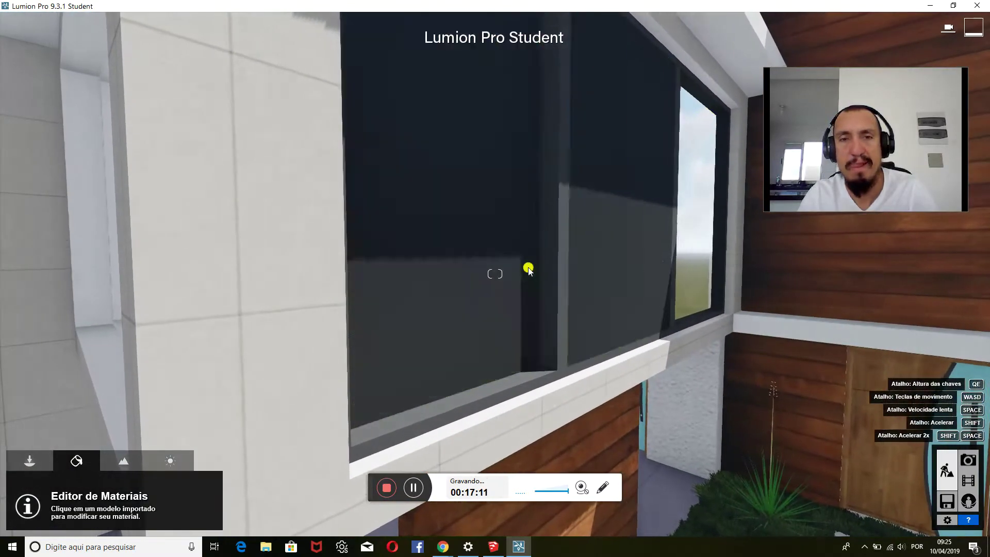
# Set the window glass Refletividade to 25.0 and Dupla face to 0.0, and accept
pyautogui.click(534, 349)
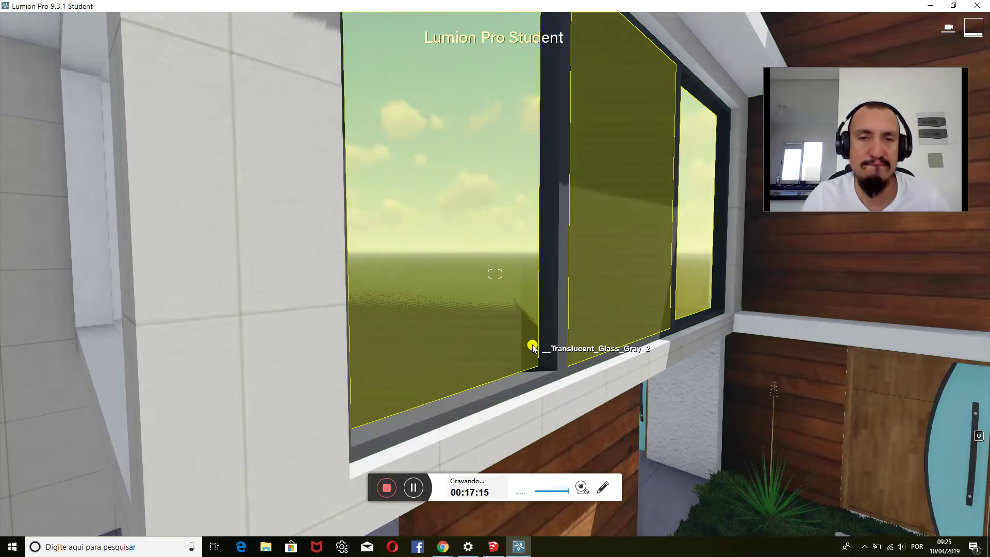
pyautogui.moveTo(77, 443)
pyautogui.mouseDown()
pyautogui.moveTo(22, 439)
pyautogui.moveTo(211, 457)
pyautogui.moveTo(2, 457)
pyautogui.mouseUp()
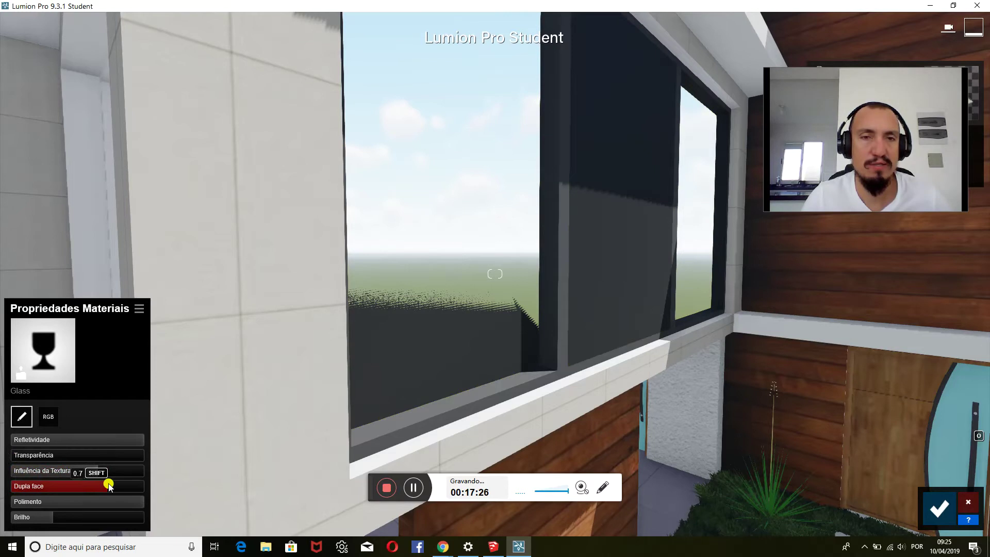
pyautogui.moveTo(107, 484); pyautogui.dragTo(10, 506)
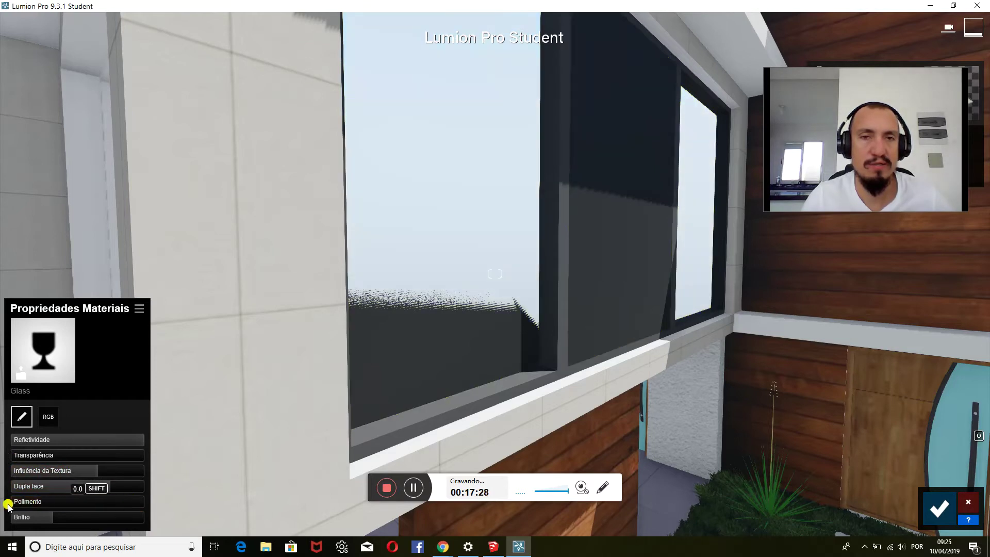
pyautogui.press('s')
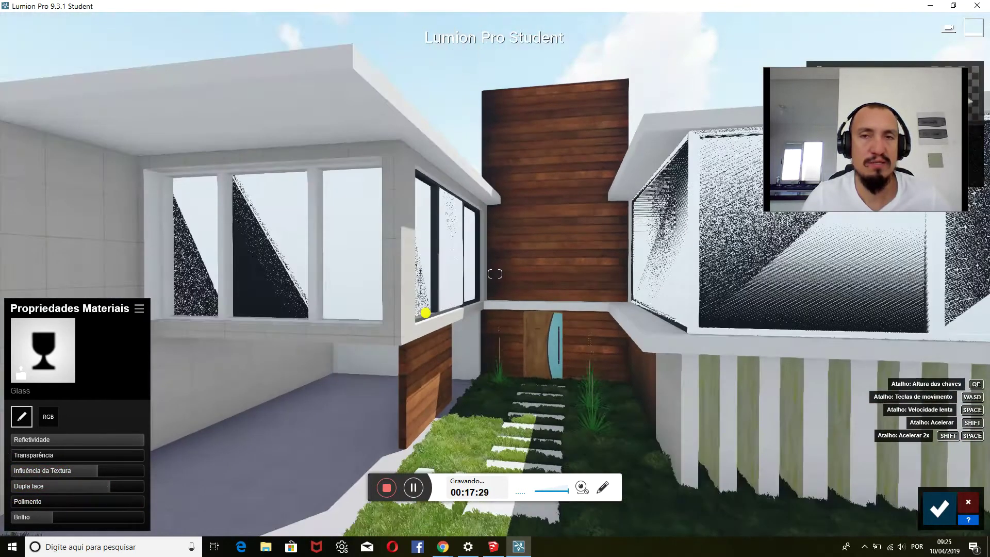
pyautogui.press('s')
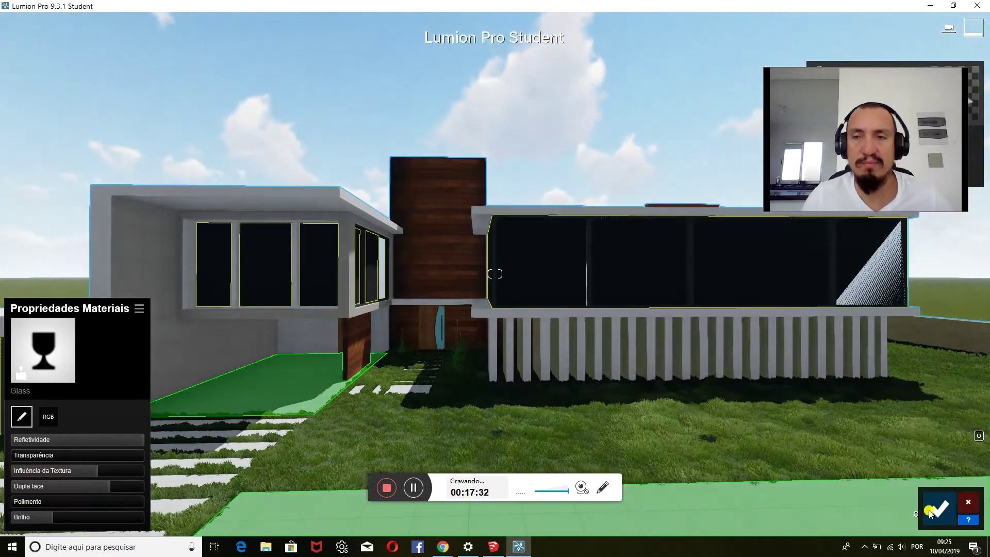
pyautogui.click(929, 510)
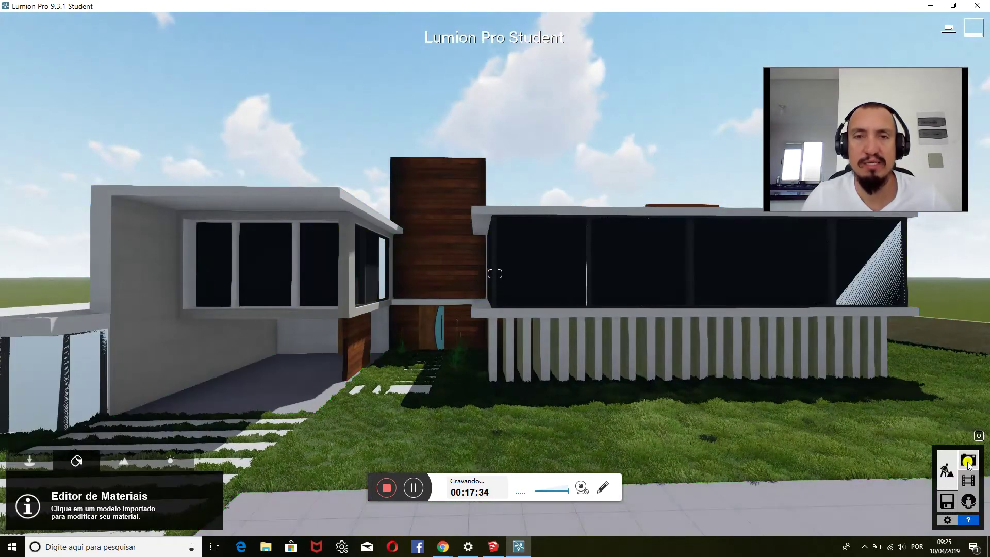
# Position the photo camera at about 1.23m eye level, facing the house front and side wall
pyautogui.click(968, 464)
pyautogui.press('w')
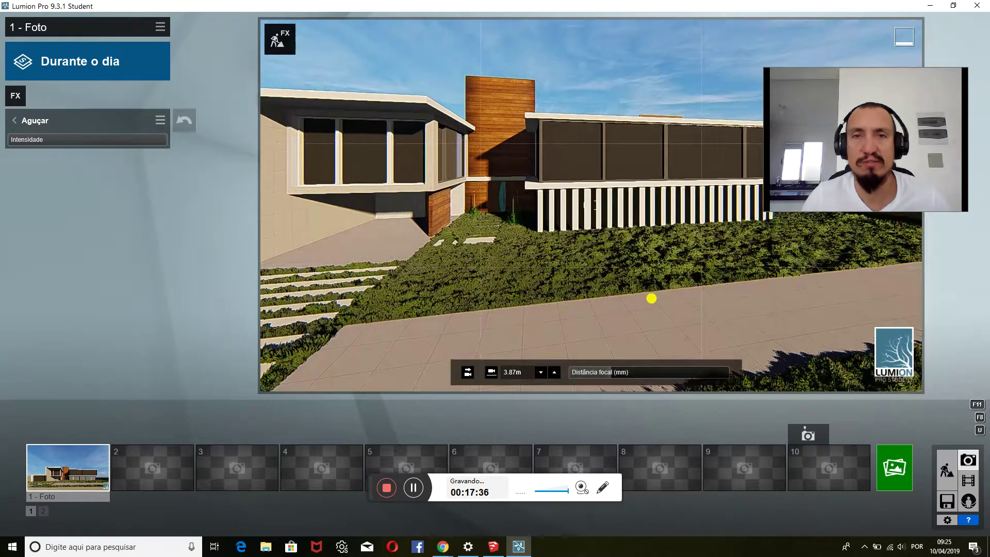
pyautogui.press('s')
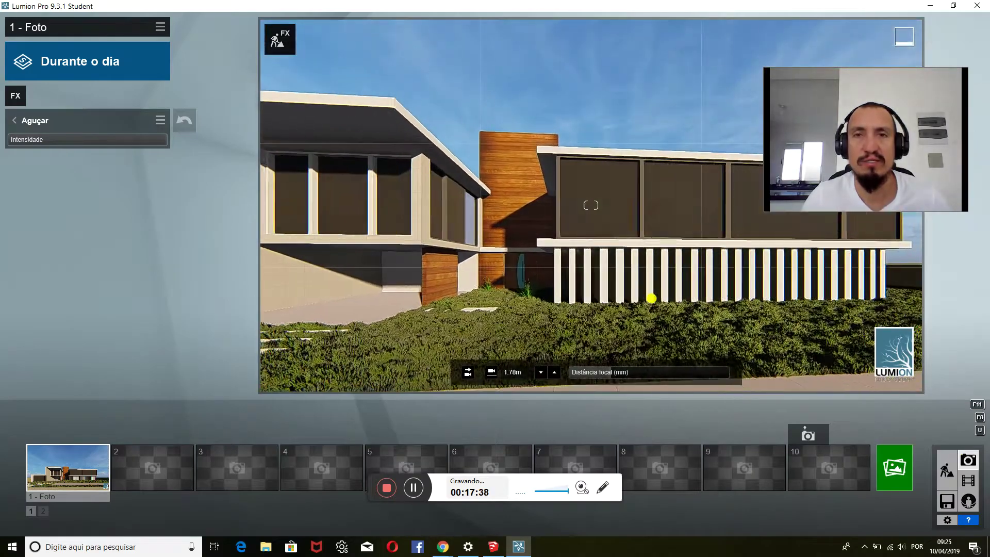
pyautogui.press('q')
pyautogui.press('w')
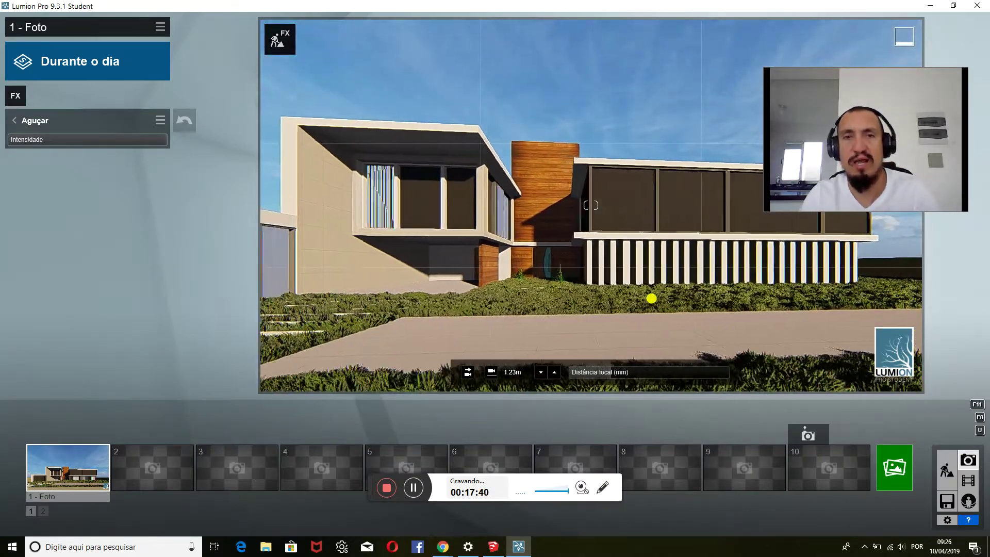
pyautogui.press('a')
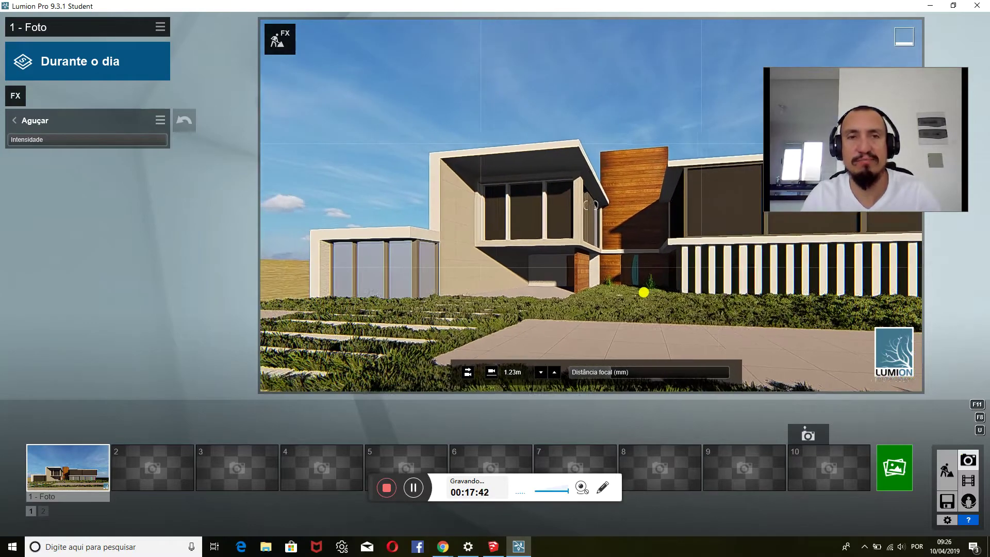
pyautogui.press('d')
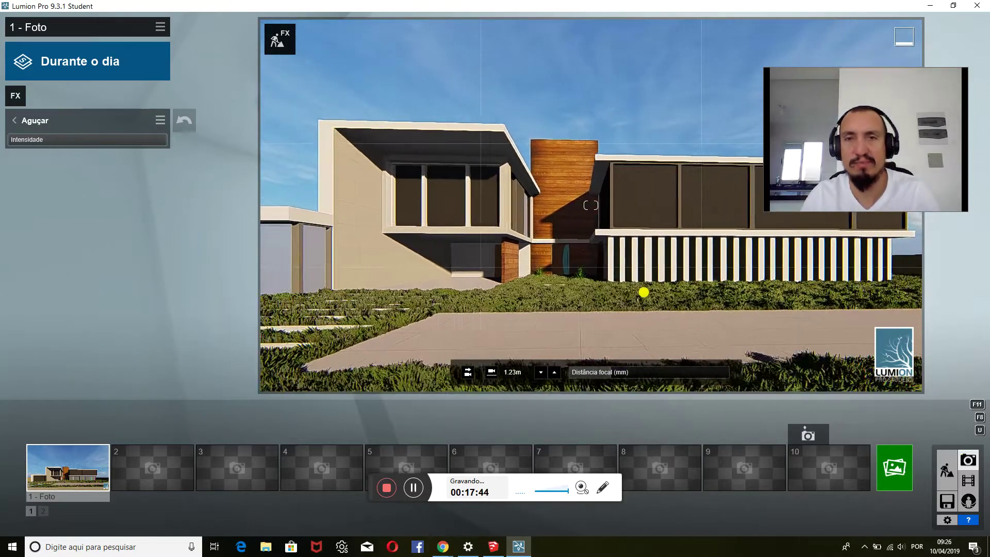
pyautogui.press('a')
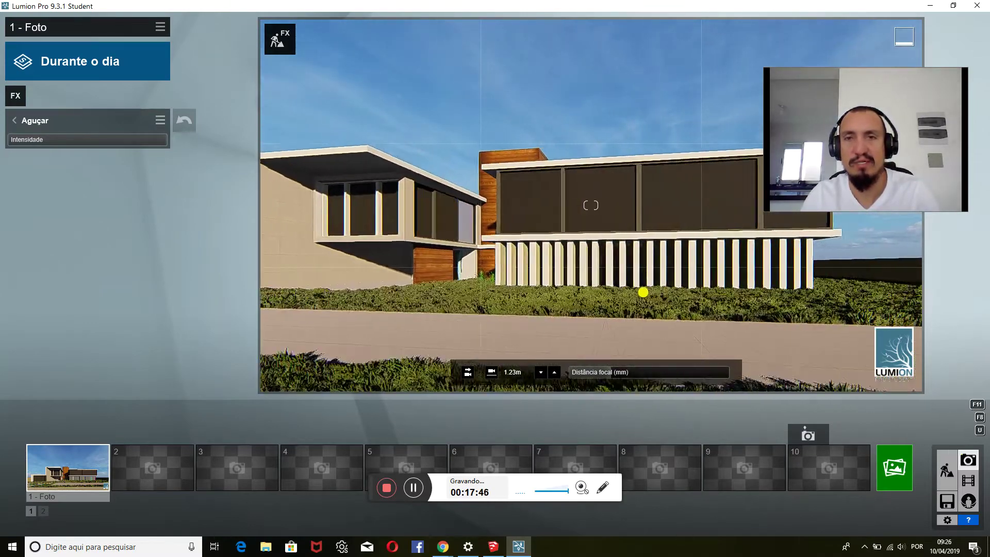
pyautogui.press('d')
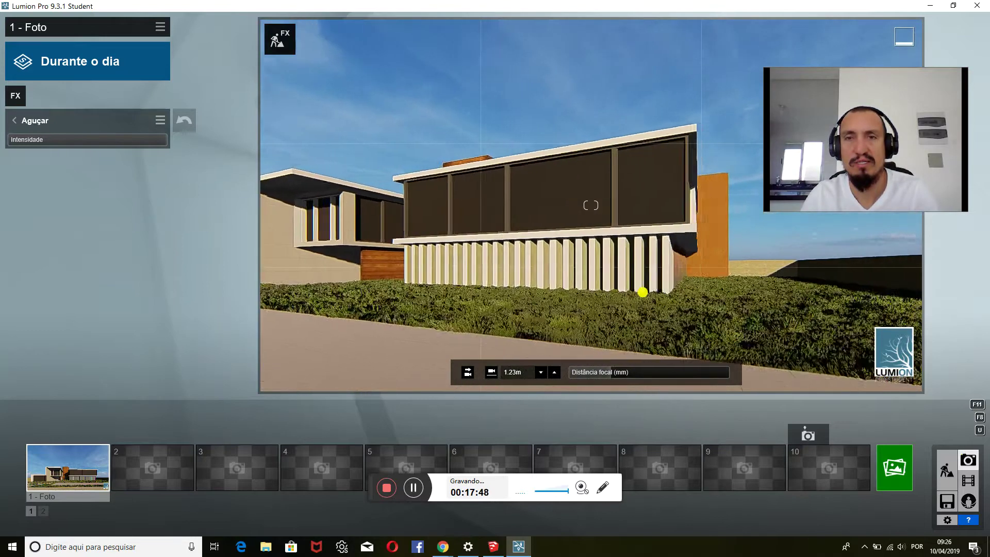
pyautogui.press('d')
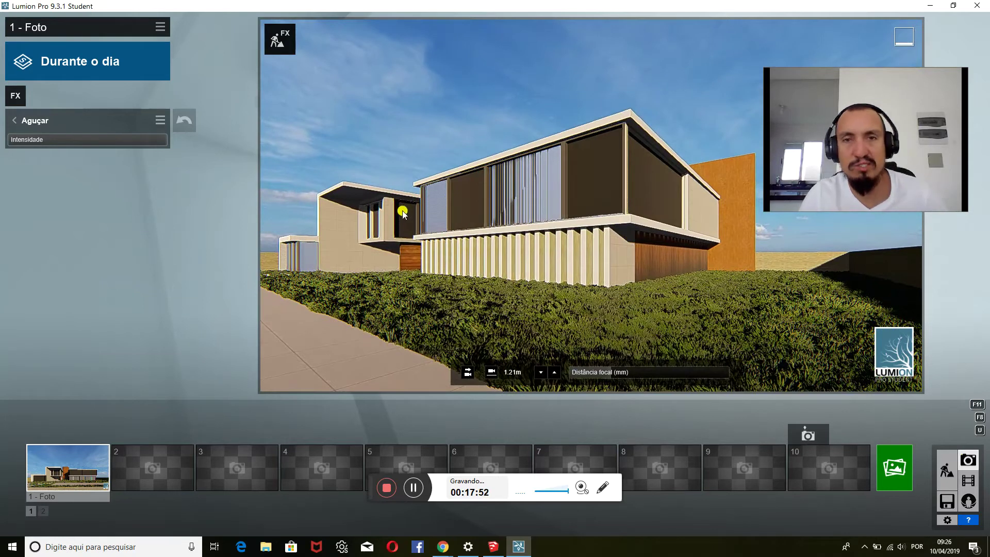
pyautogui.moveTo(514, 223); pyautogui.dragTo(536, 217, button='right')
pyautogui.press('a')
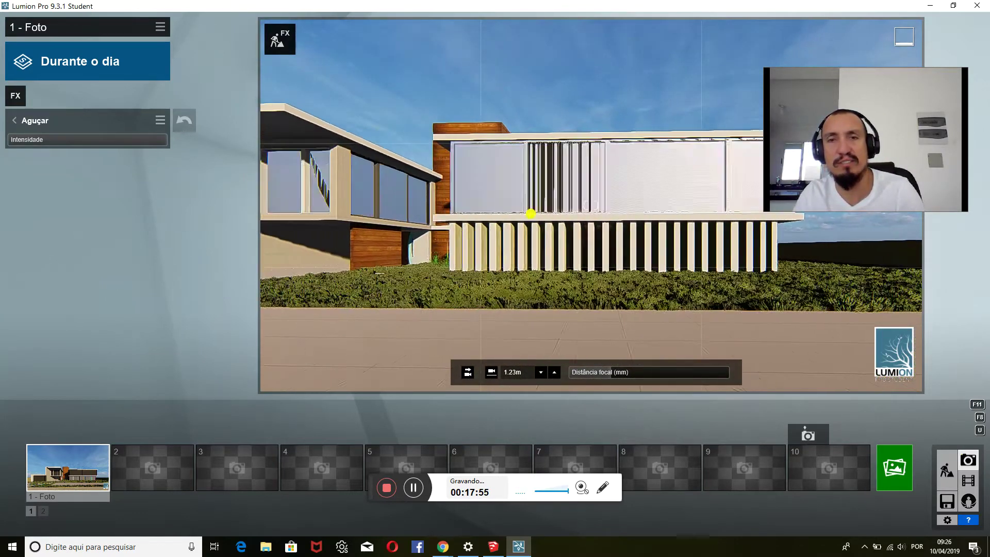
pyautogui.press('a')
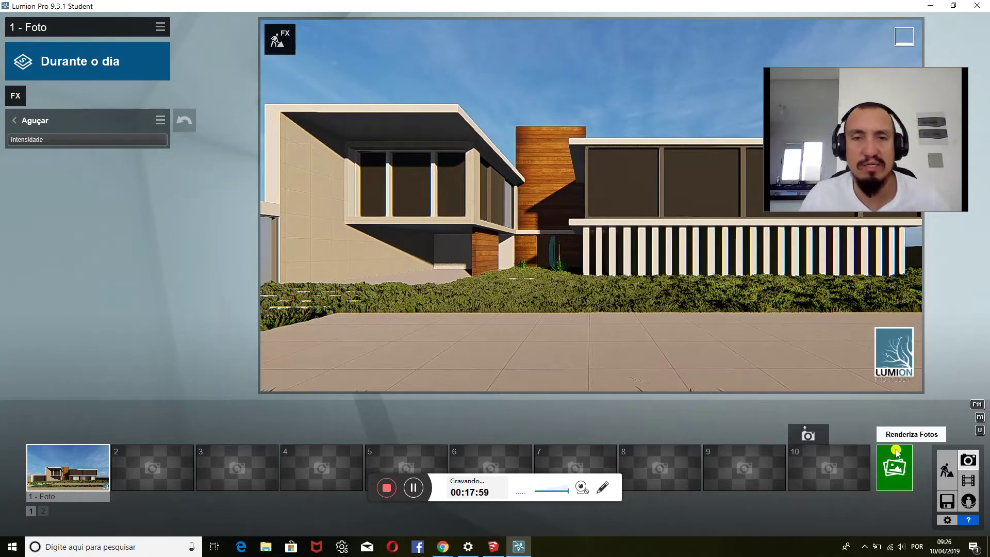
pyautogui.click(947, 479)
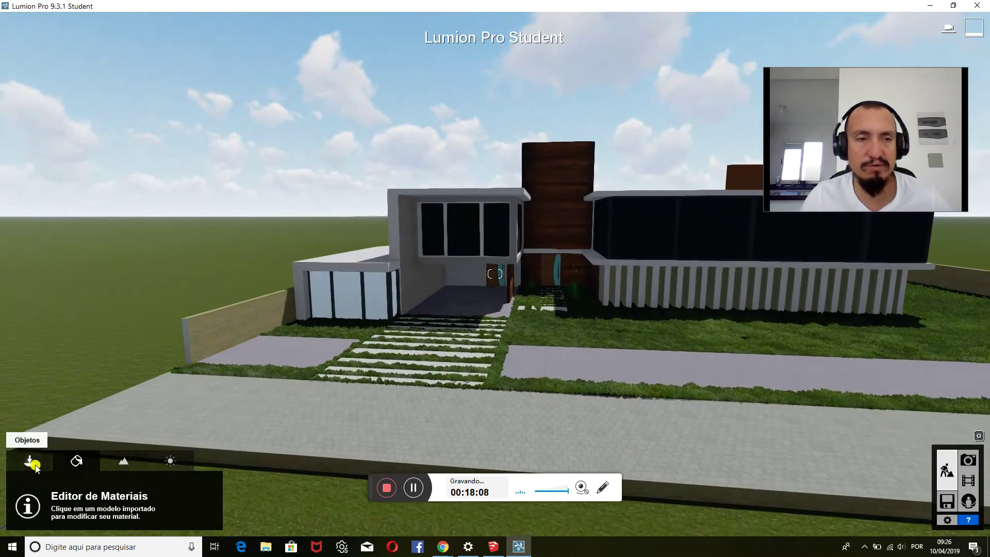
# Open the Transporte object library and show its Carros category
pyautogui.click(31, 462)
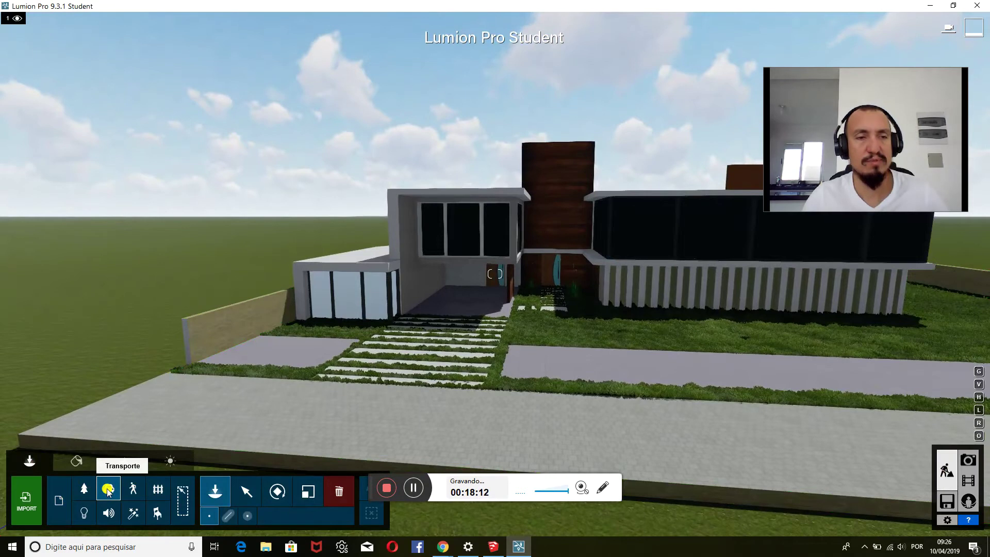
pyautogui.click(108, 490)
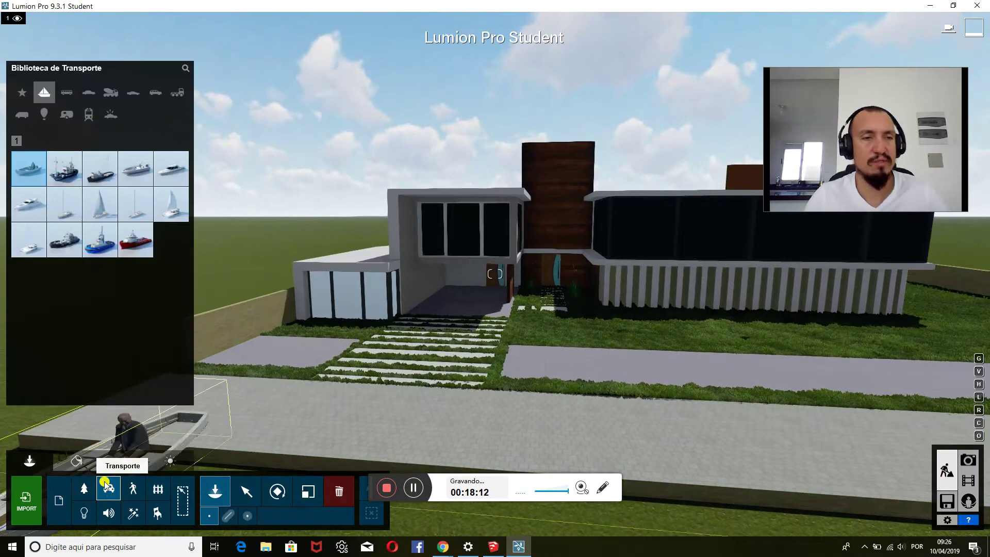
pyautogui.click(67, 92)
pyautogui.click(91, 94)
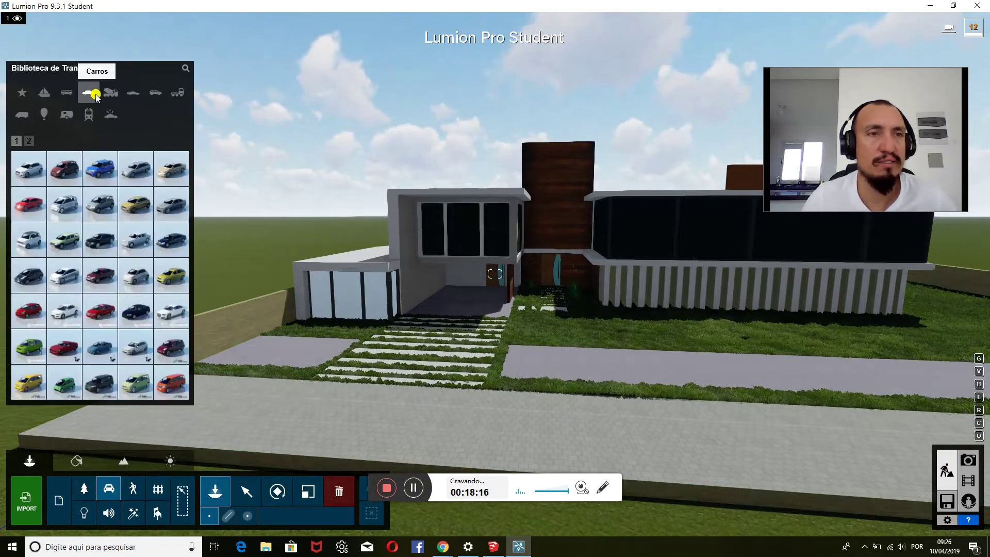
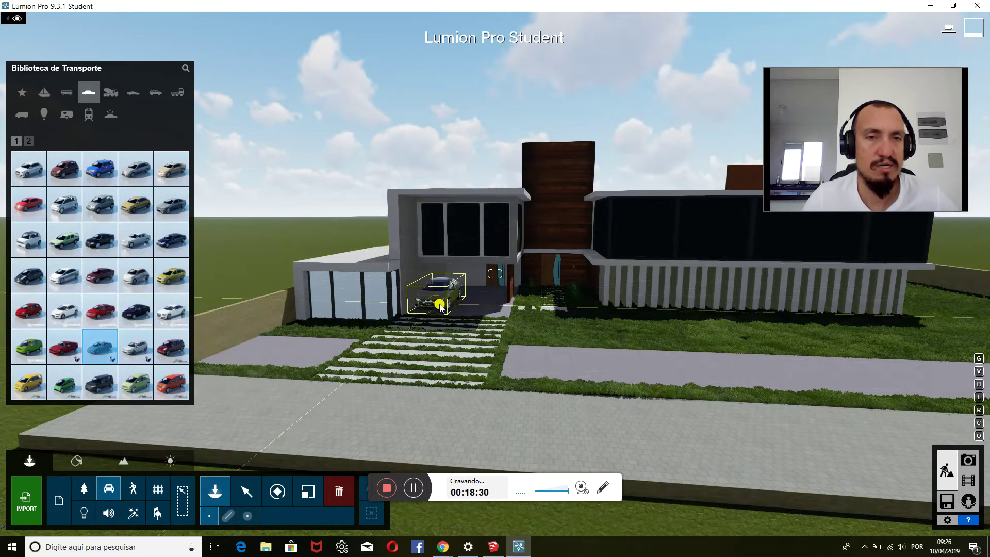
# Park the previewed car and a dark SUV side by side in the driveway
pyautogui.click(439, 305)
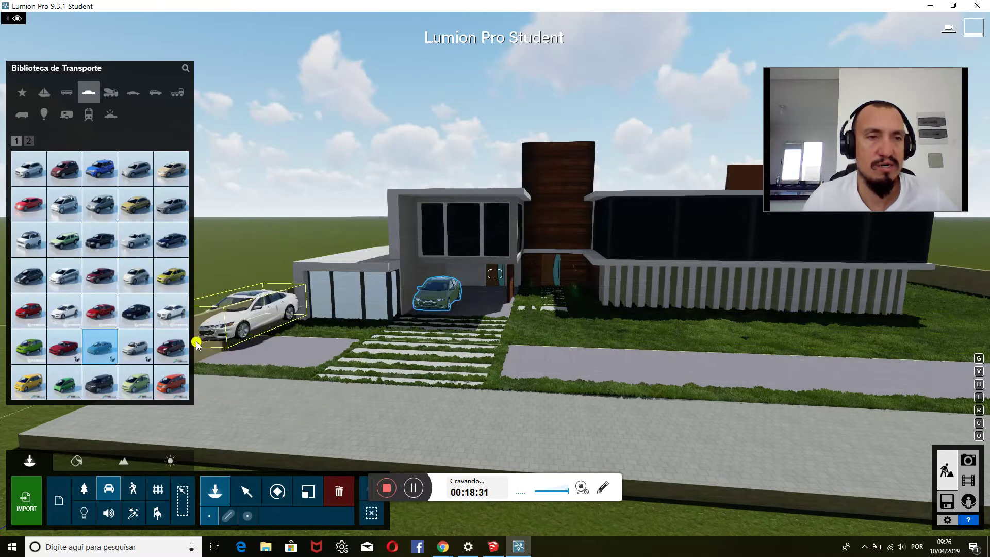
pyautogui.click(100, 381)
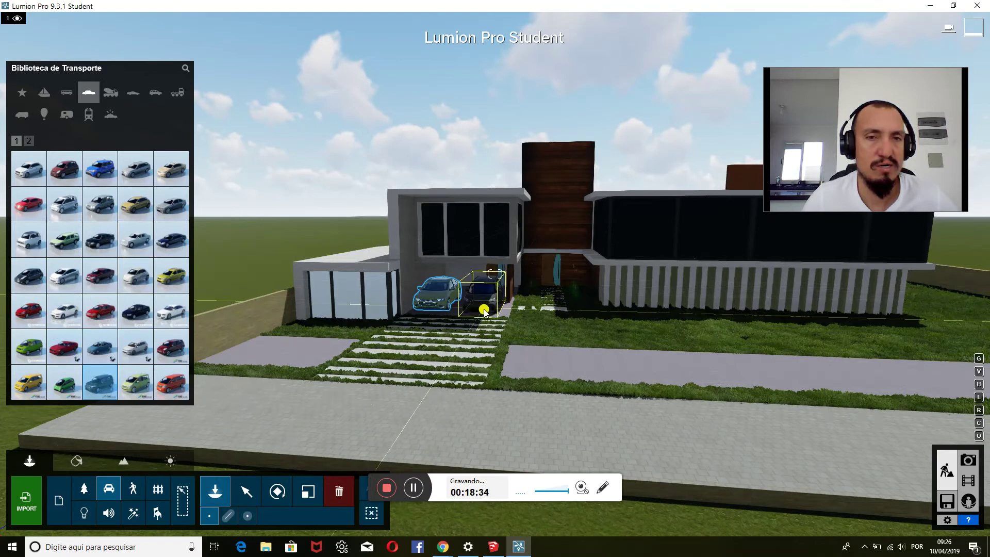
pyautogui.click(487, 311)
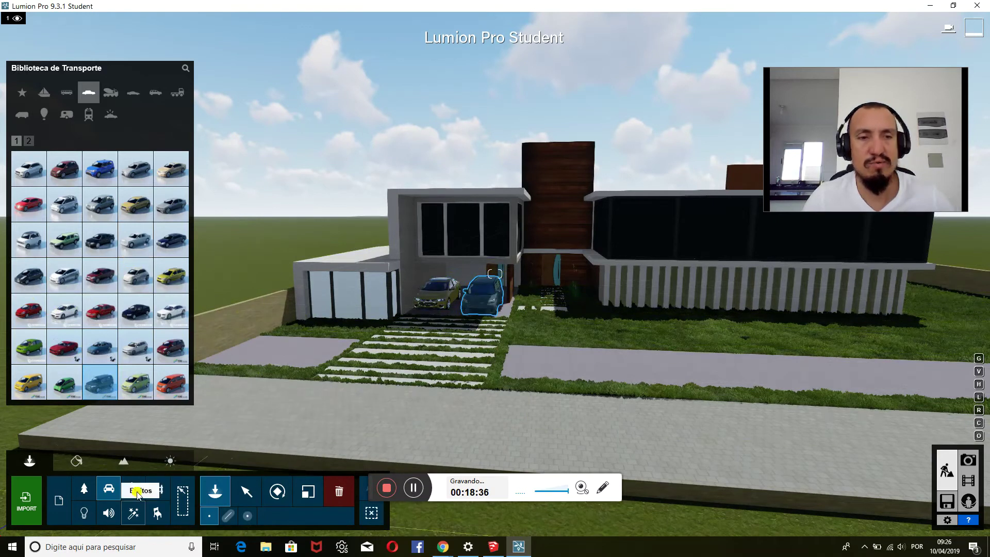
pyautogui.click(83, 490)
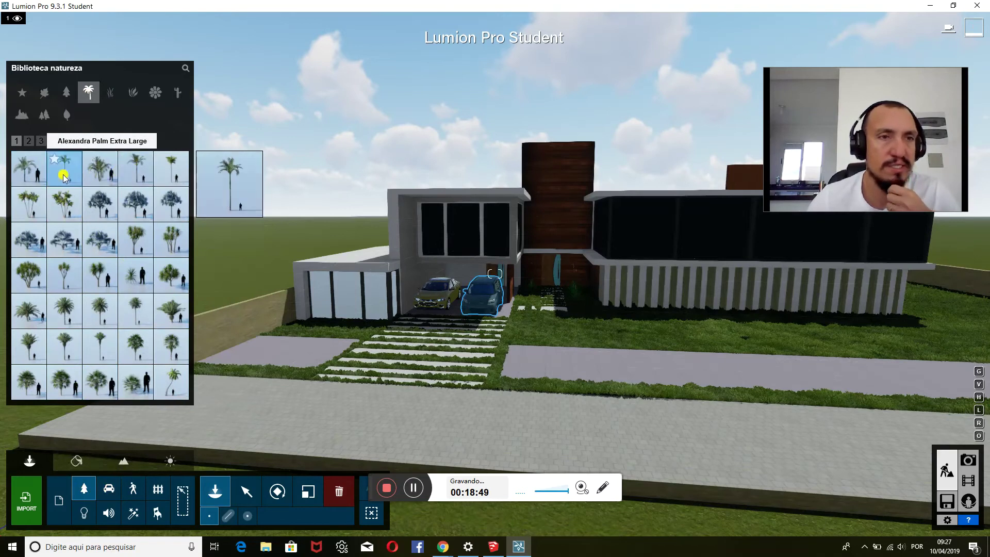
# Plant a palm group on the grass by the far wall of the house
pyautogui.click(38, 214)
pyautogui.moveTo(442, 316); pyautogui.dragTo(577, 290, button='right')
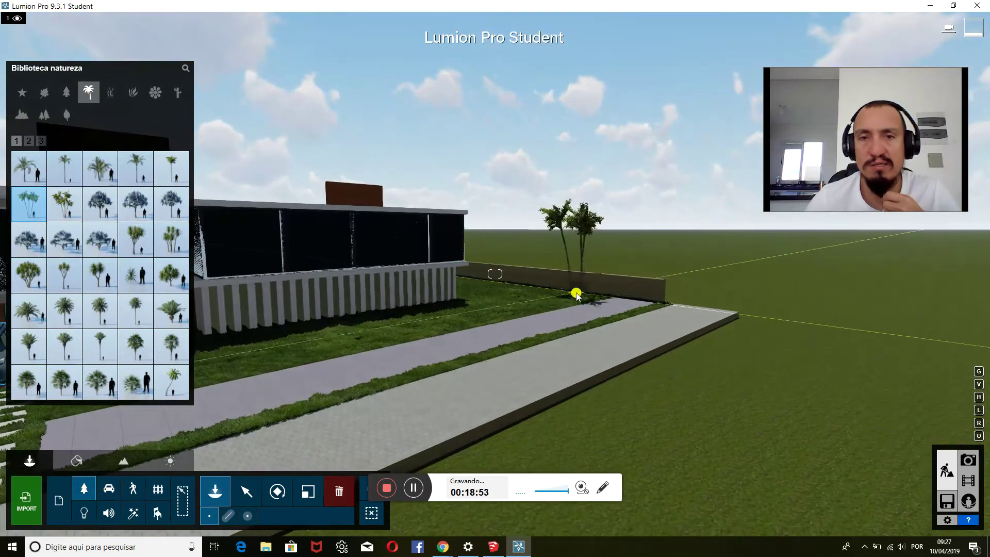
pyautogui.click(405, 370)
pyautogui.press('s')
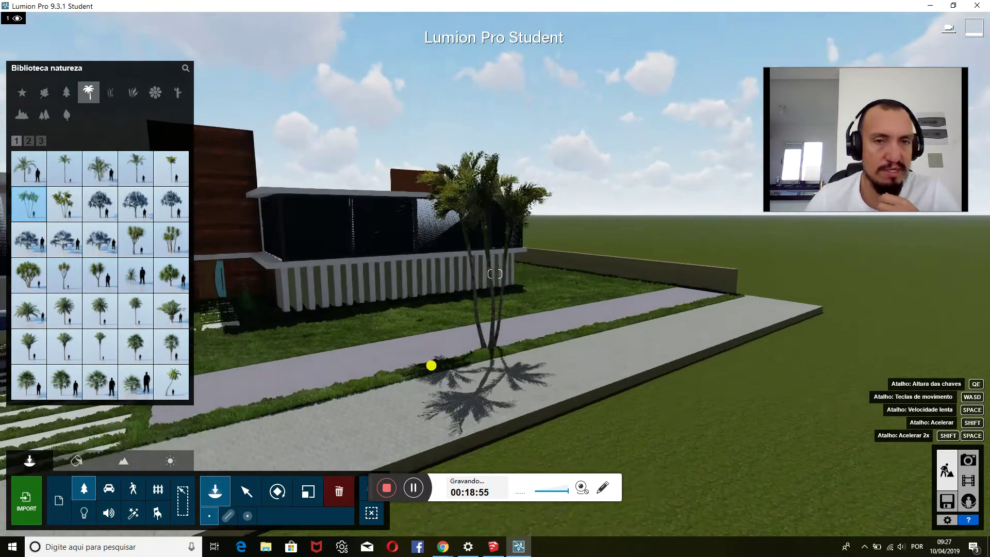
# Start a mass-placement line of palms running from the wall toward the entrance
pyautogui.click(235, 512)
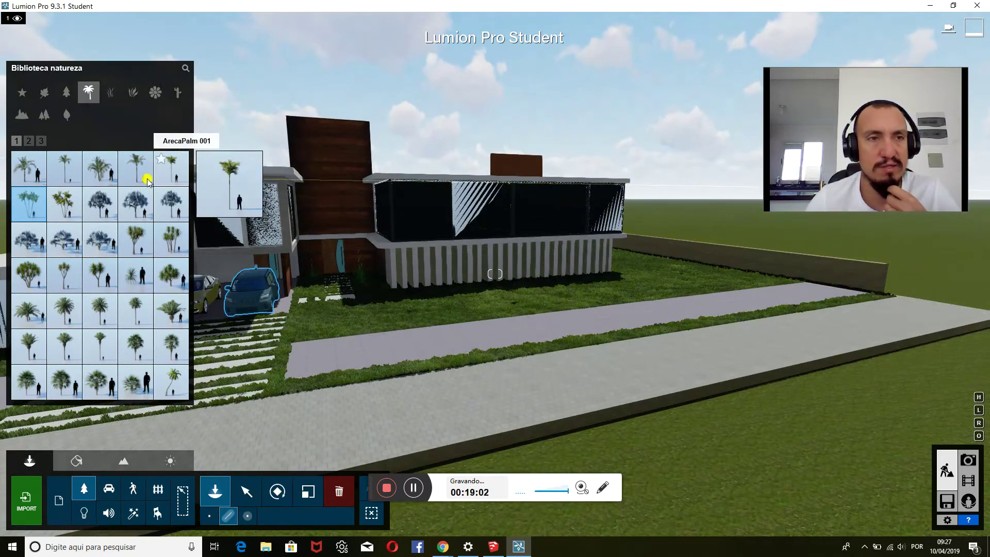
pyautogui.moveTo(65, 168)
pyautogui.click(75, 178)
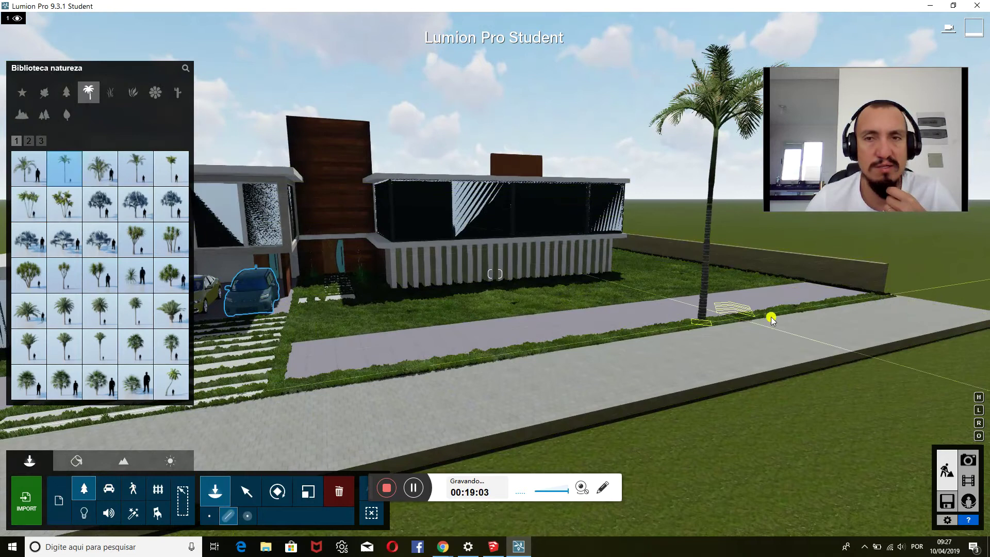
pyautogui.click(874, 297)
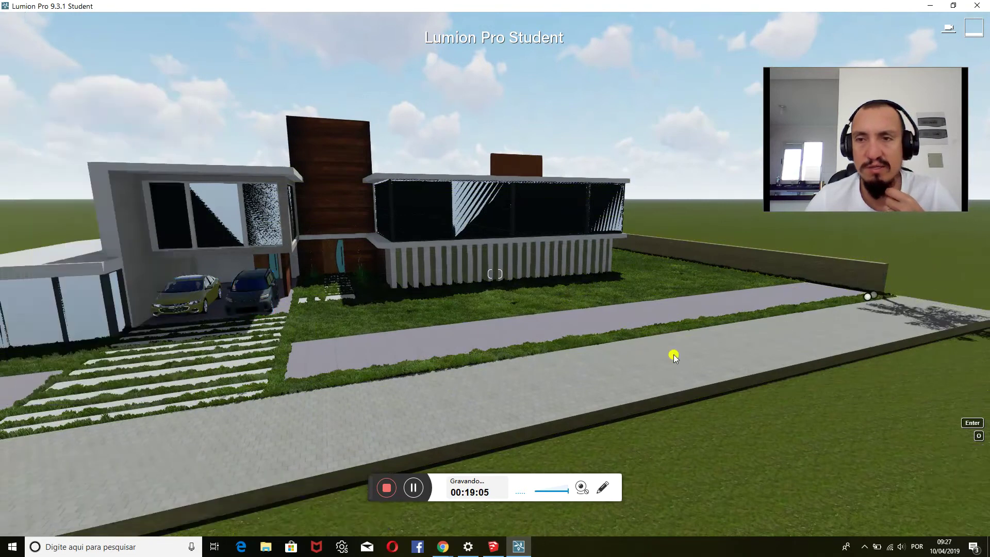
pyautogui.click(274, 390)
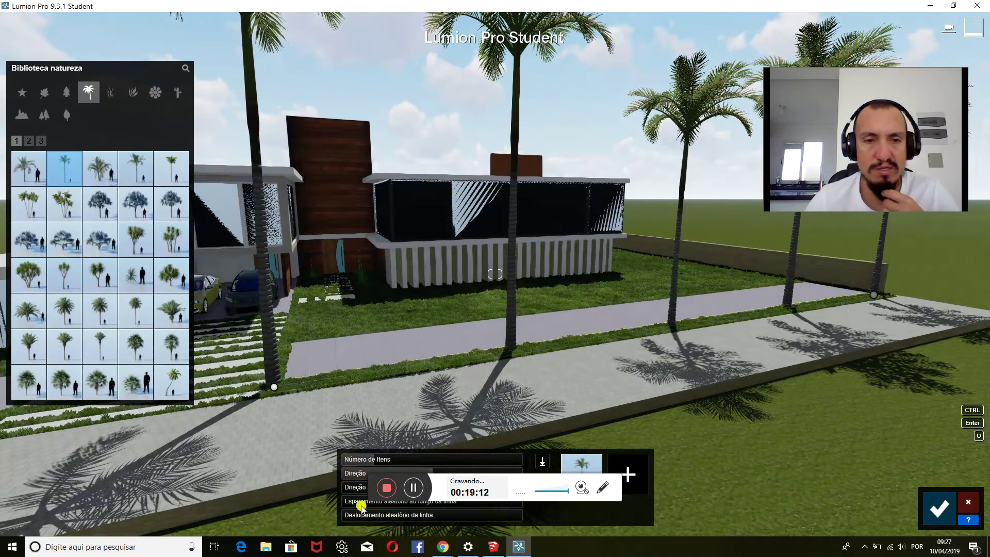
# Give the palm line a random offset of 0.2 and 9 items, then confirm it
pyautogui.moveTo(353, 518)
pyautogui.mouseDown()
pyautogui.moveTo(463, 504)
pyautogui.moveTo(434, 500)
pyautogui.mouseUp()
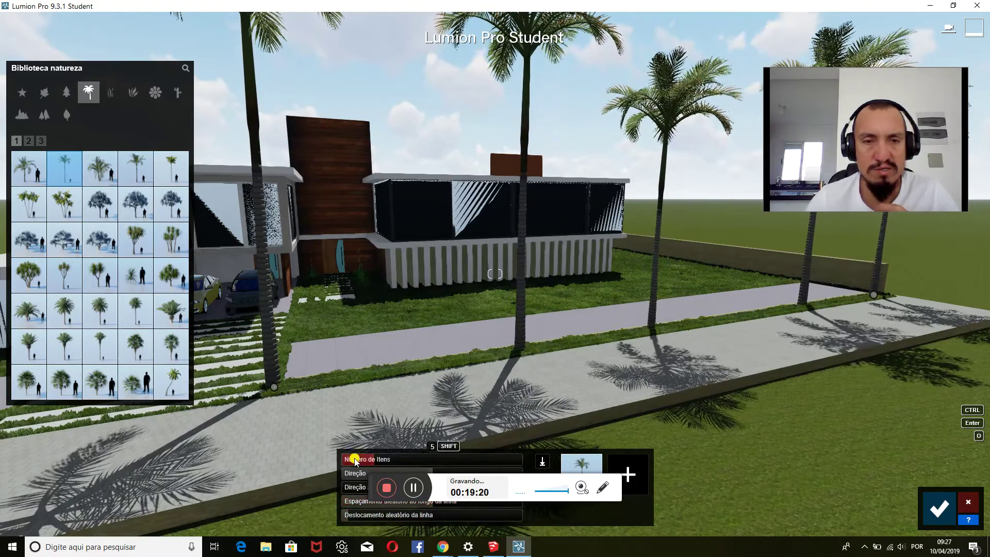
pyautogui.moveTo(372, 460); pyautogui.dragTo(393, 465)
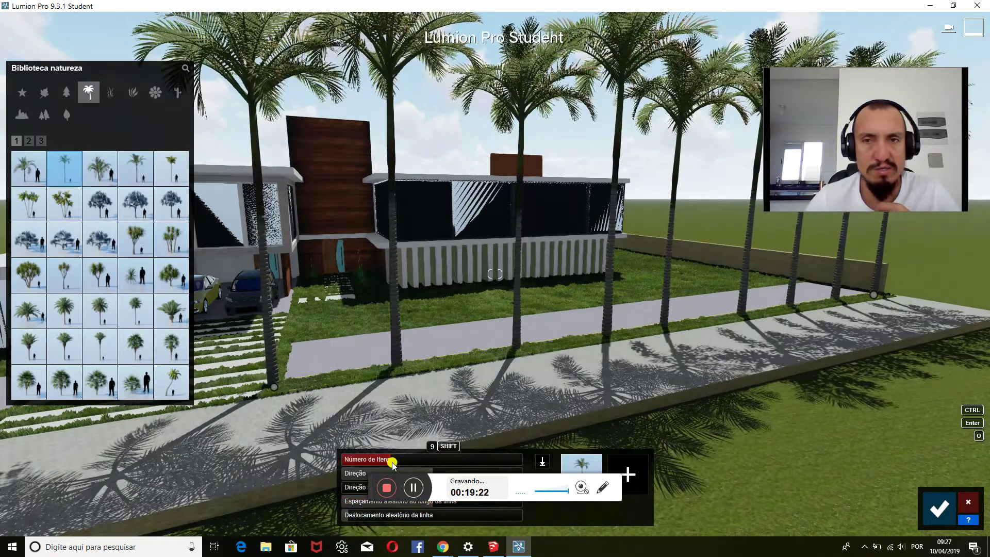
pyautogui.moveTo(419, 405); pyautogui.dragTo(418, 409, button='right')
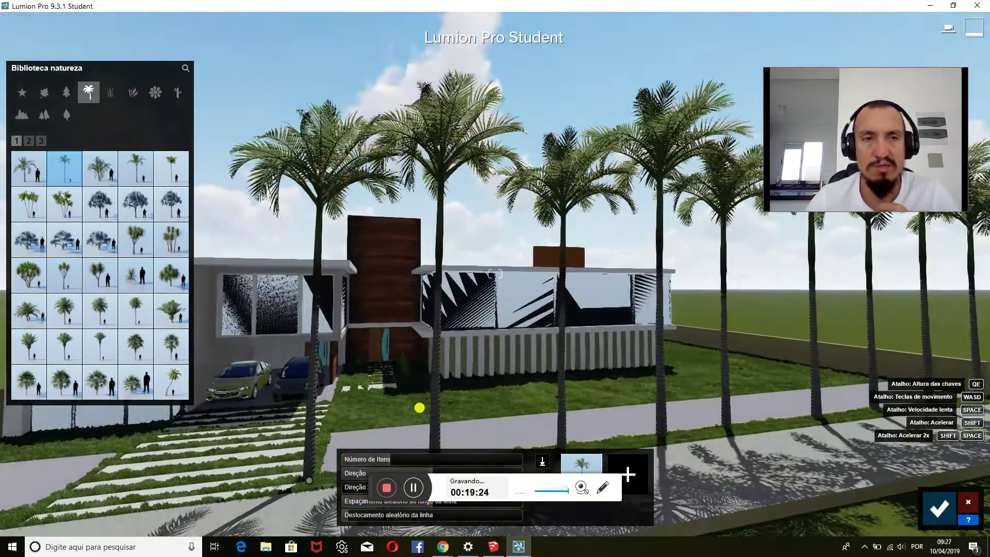
pyautogui.scroll(5, 418, 406)
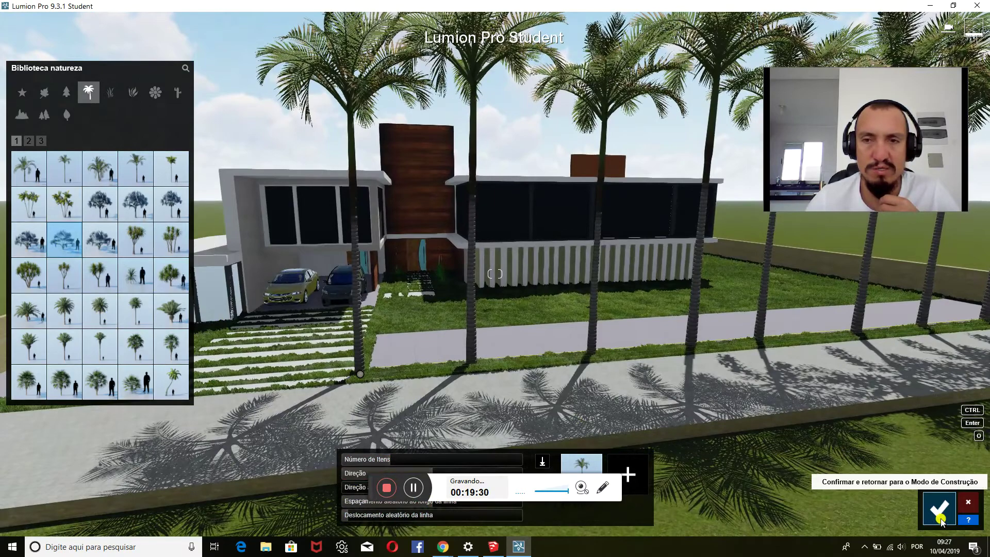
pyautogui.press('Return')
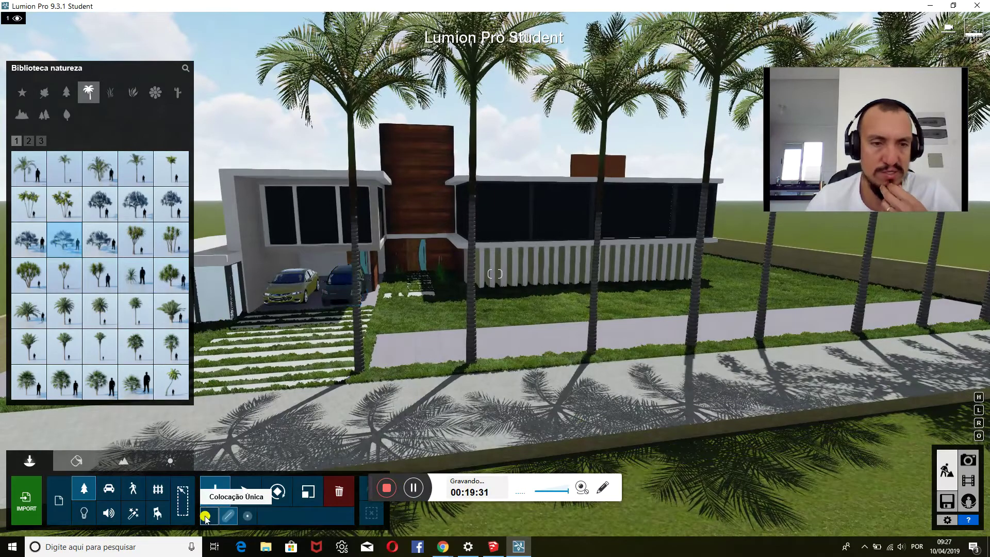
# Plant three single fan palms across the front lawn
pyautogui.click(206, 517)
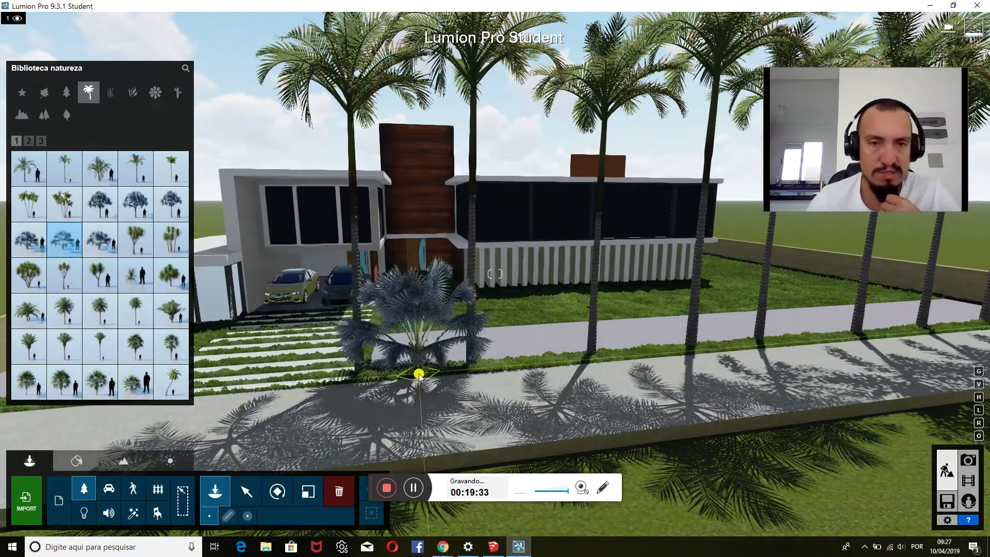
pyautogui.click(487, 320)
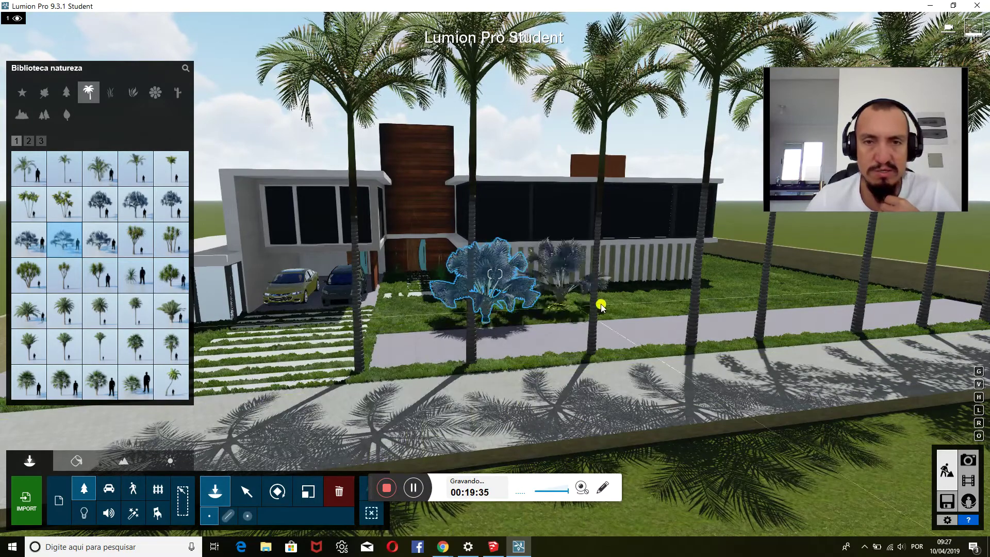
pyautogui.click(639, 305)
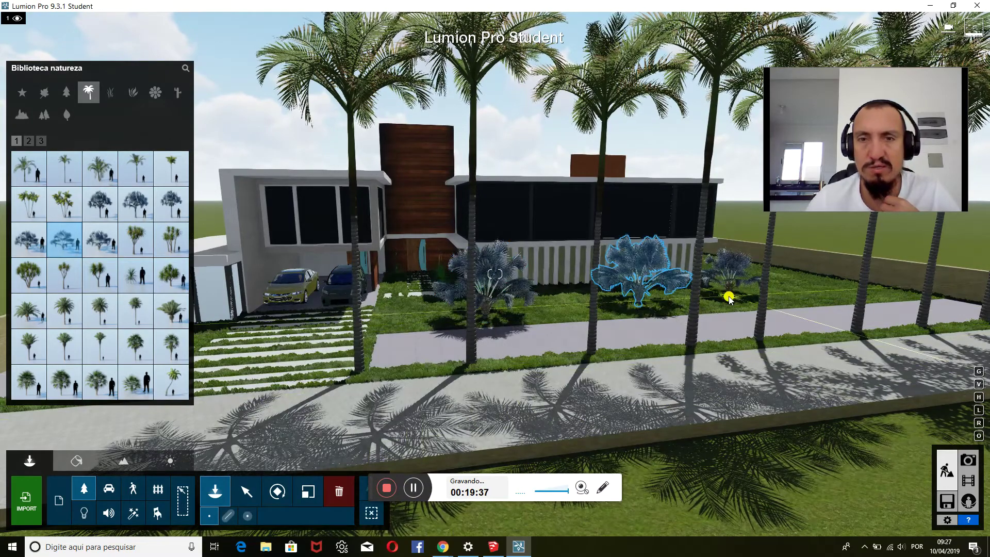
pyautogui.click(729, 298)
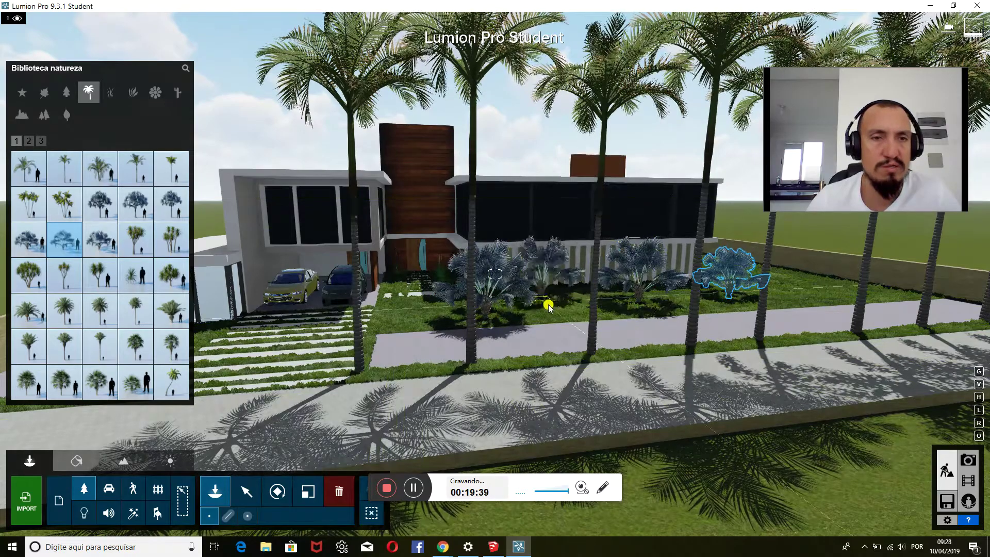
pyautogui.press('a')
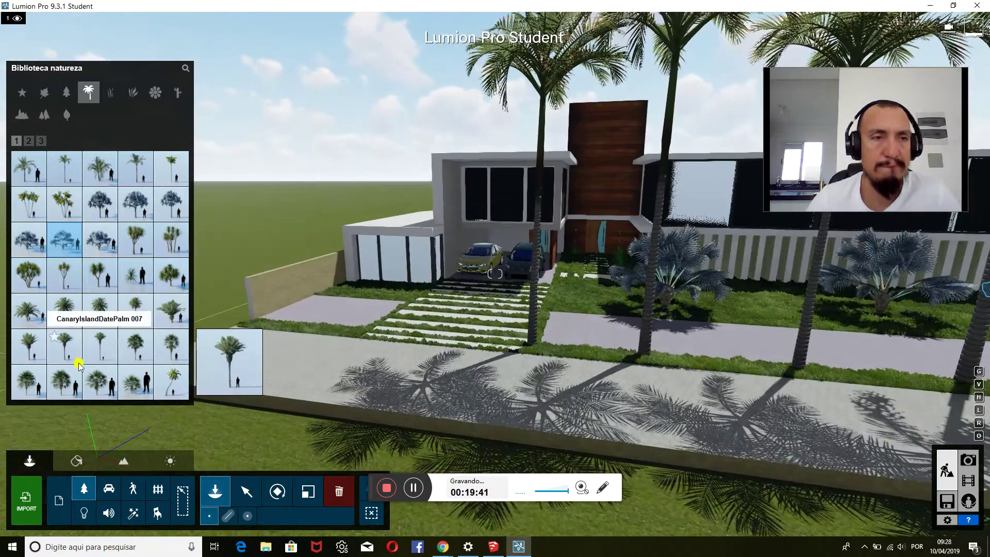
# Plant a CanaryIslandDatePalm 007 among the tall palms by the side wall
pyautogui.click(64, 346)
pyautogui.moveTo(608, 347); pyautogui.dragTo(474, 261, button='right')
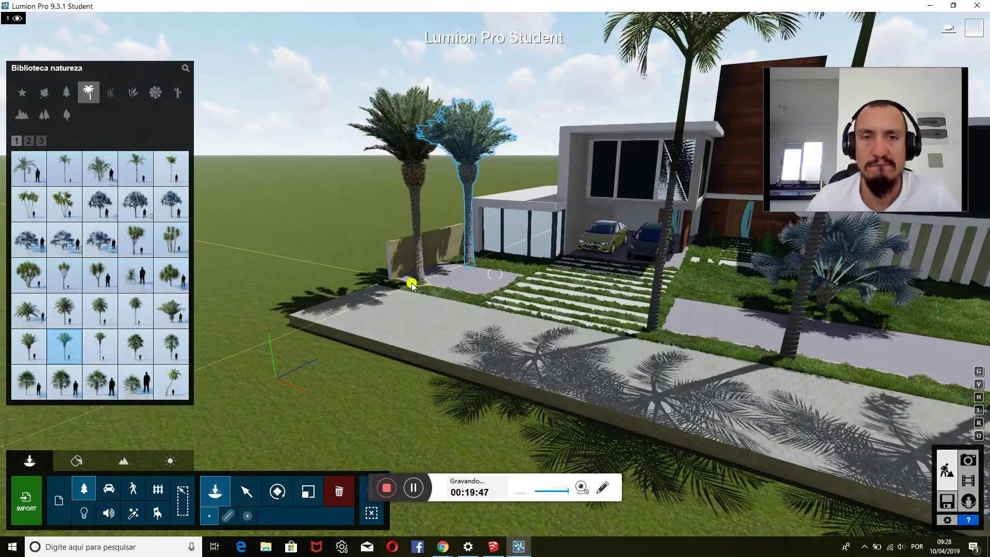
pyautogui.moveTo(403, 287)
pyautogui.mouseDown(button='right')
pyautogui.moveTo(428, 288)
pyautogui.moveTo(416, 298)
pyautogui.moveTo(421, 349)
pyautogui.moveTo(518, 353)
pyautogui.mouseUp(button='right')
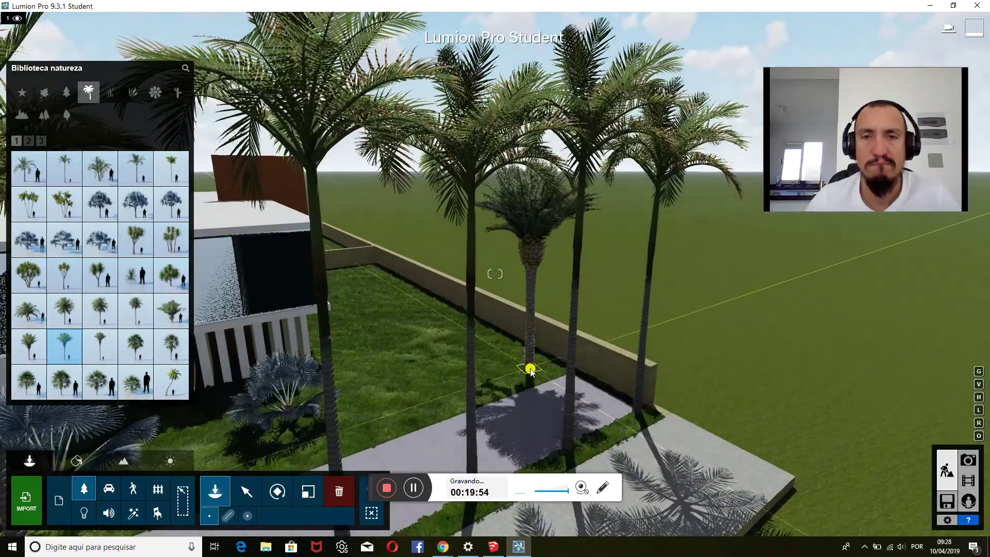
pyautogui.click(498, 337)
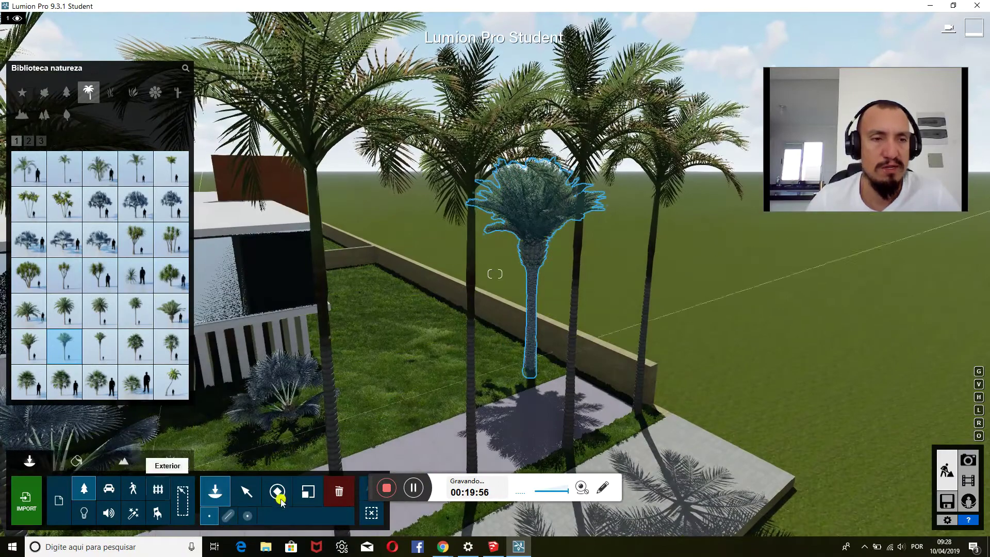
pyautogui.click(107, 304)
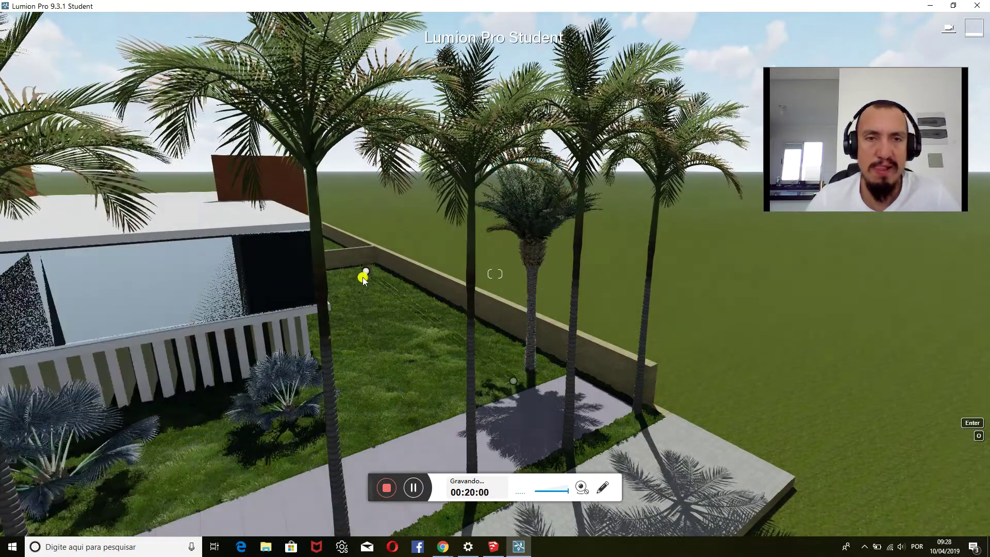
# Lay out and confirm date-palm lines along the side wall and the rear boundary wall
pyautogui.keyDown('ctrl'); pyautogui.click(360, 283); pyautogui.keyUp('ctrl')
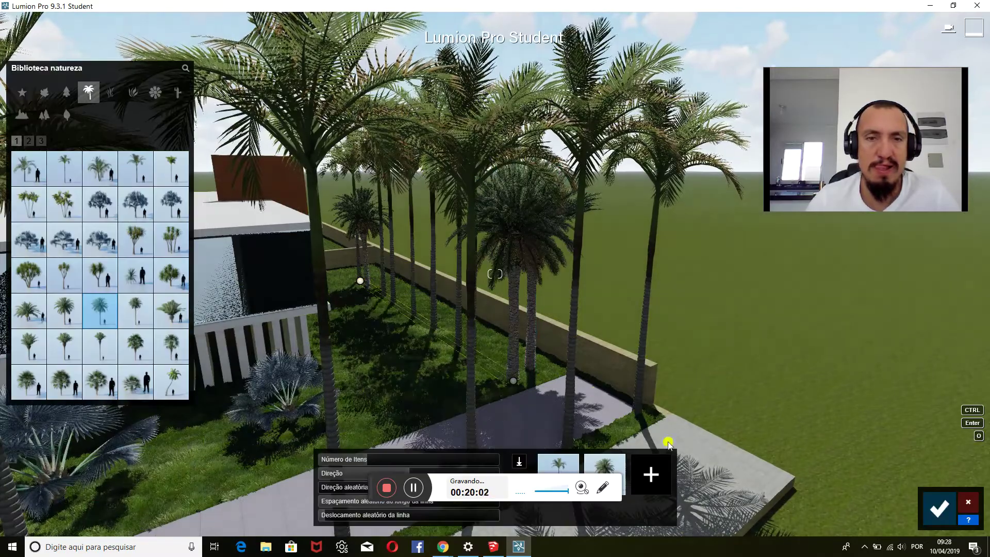
pyautogui.click(928, 512)
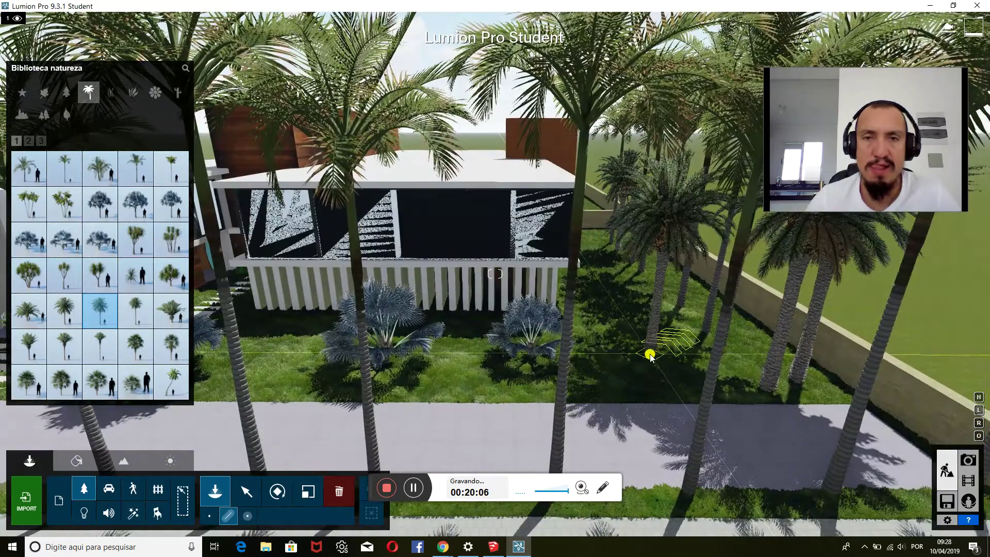
pyautogui.click(650, 354)
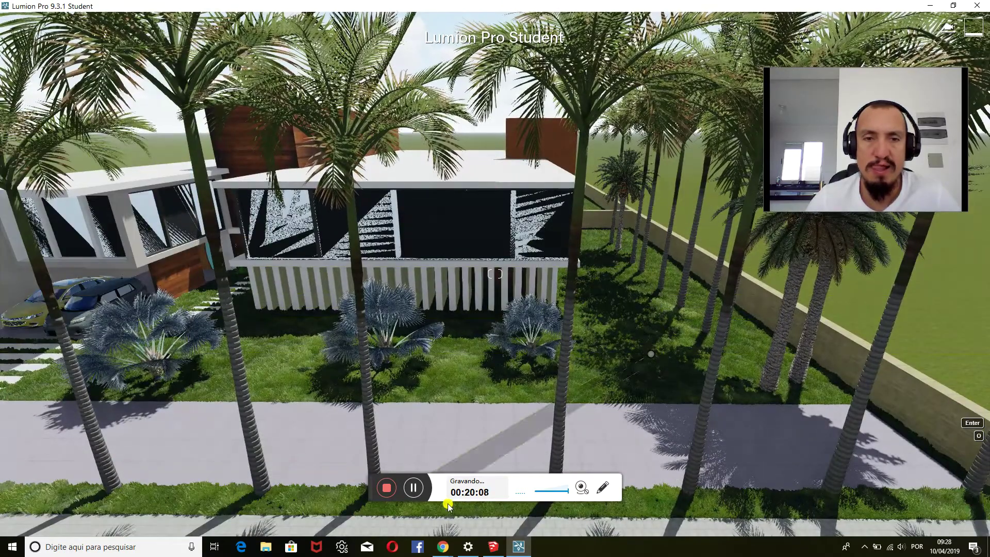
pyautogui.click(593, 257)
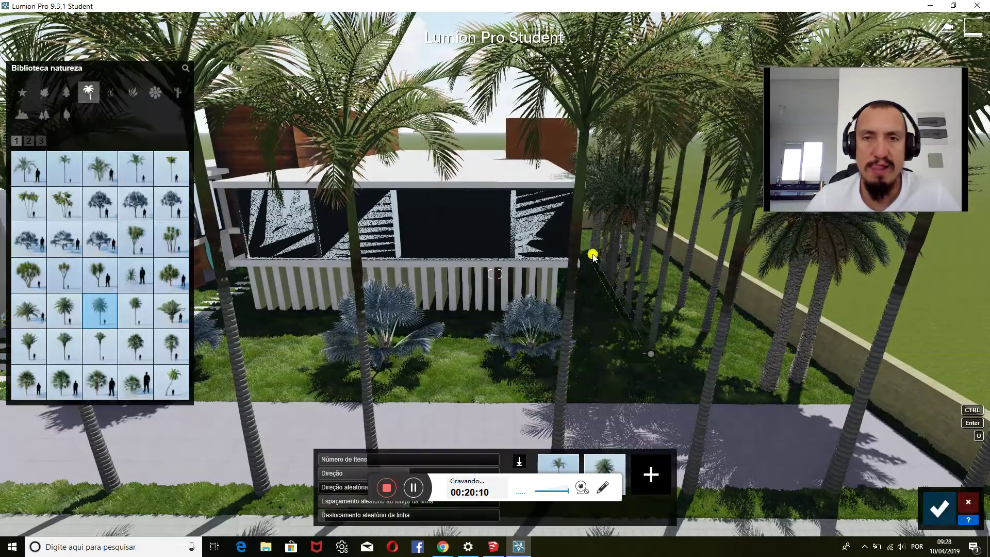
pyautogui.click(943, 510)
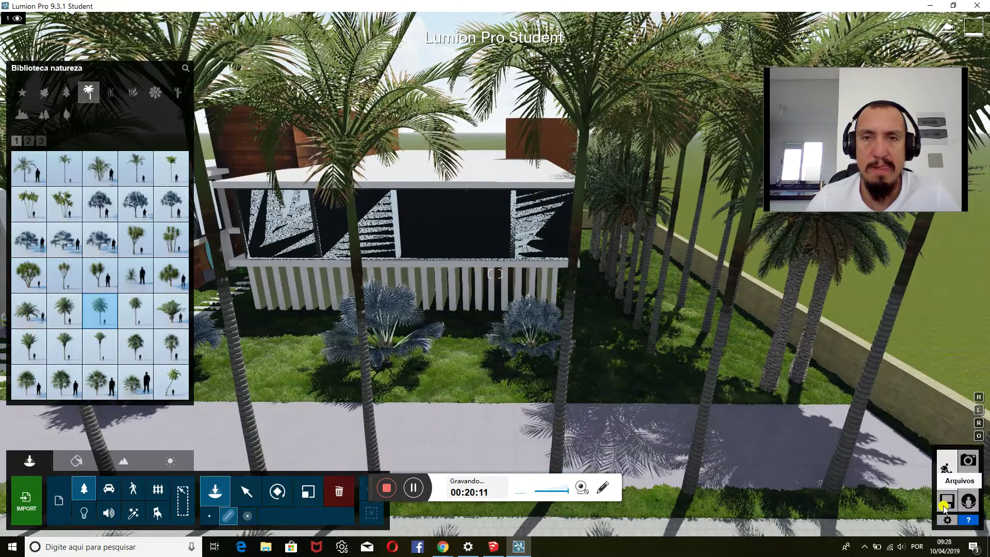
# Plant two Cabbage Tree Small trees on the front lawn
pyautogui.click(209, 515)
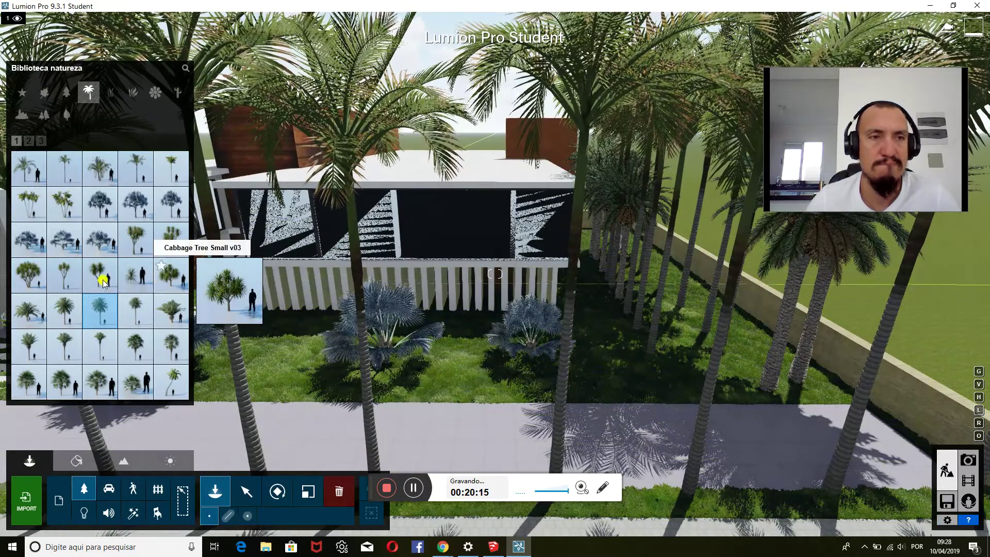
pyautogui.click(103, 282)
pyautogui.click(463, 362)
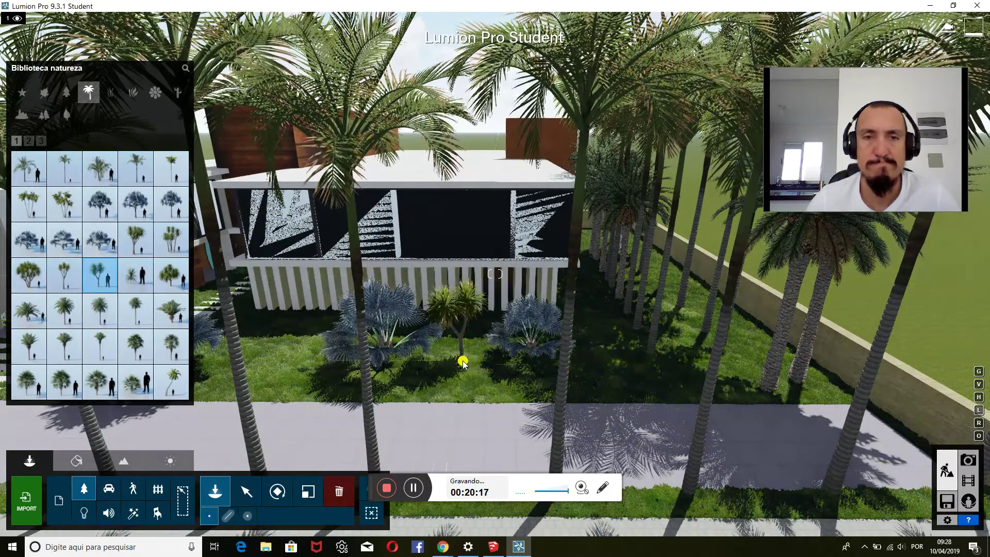
pyautogui.click(294, 358)
pyautogui.moveTo(294, 358); pyautogui.dragTo(489, 289, button='right')
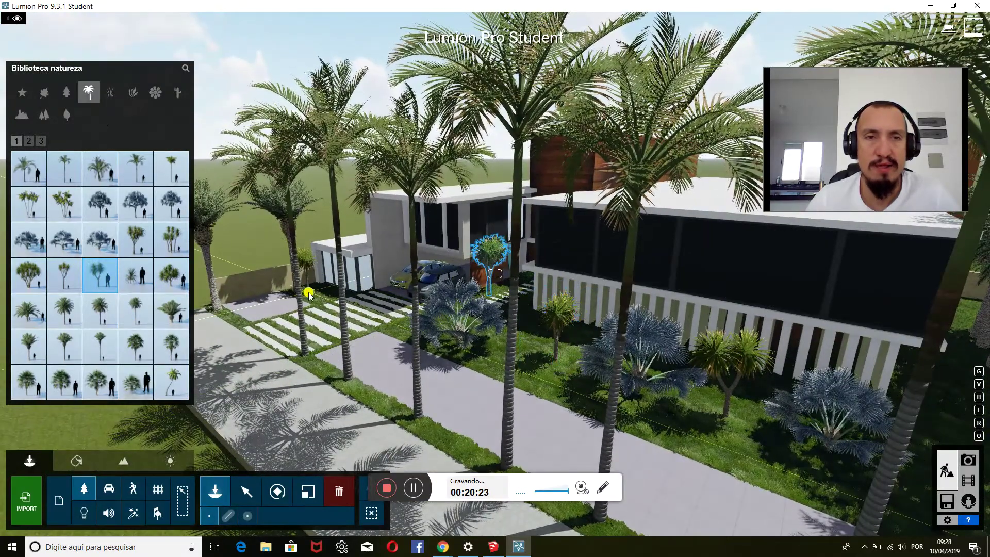
# Plant two fan palms from page 3 of the palms on the side lawn
pyautogui.click(30, 141)
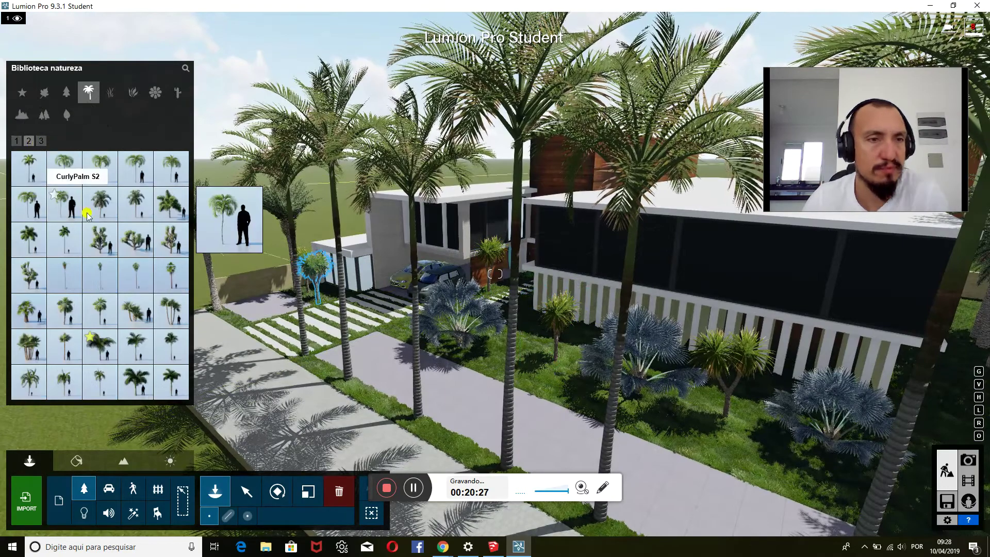
pyautogui.click(40, 142)
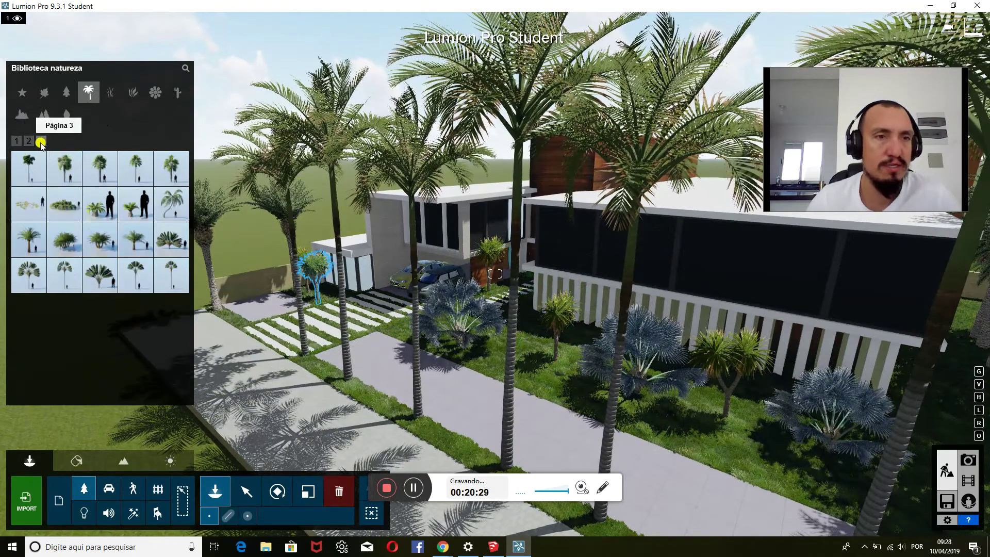
pyautogui.click(100, 240)
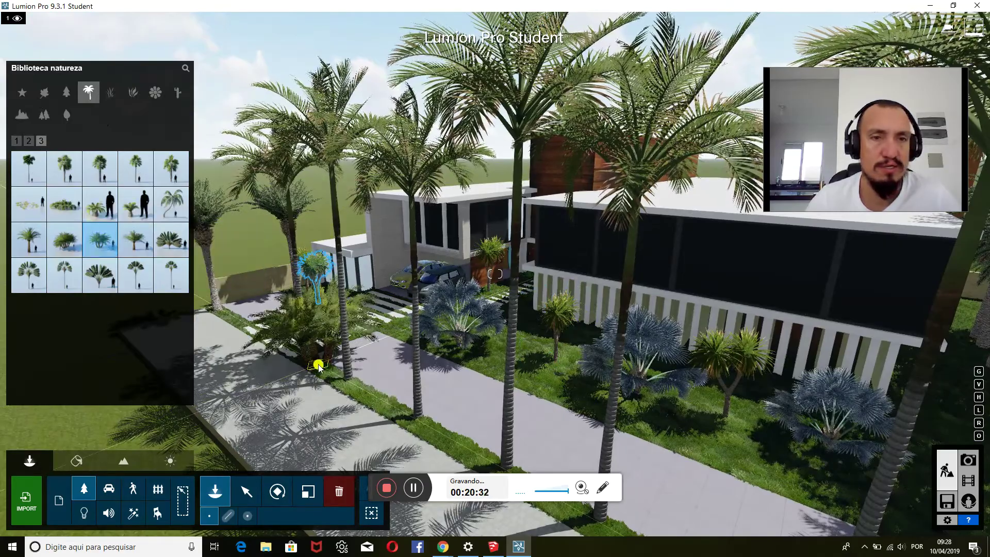
pyautogui.scroll(5, 423, 410)
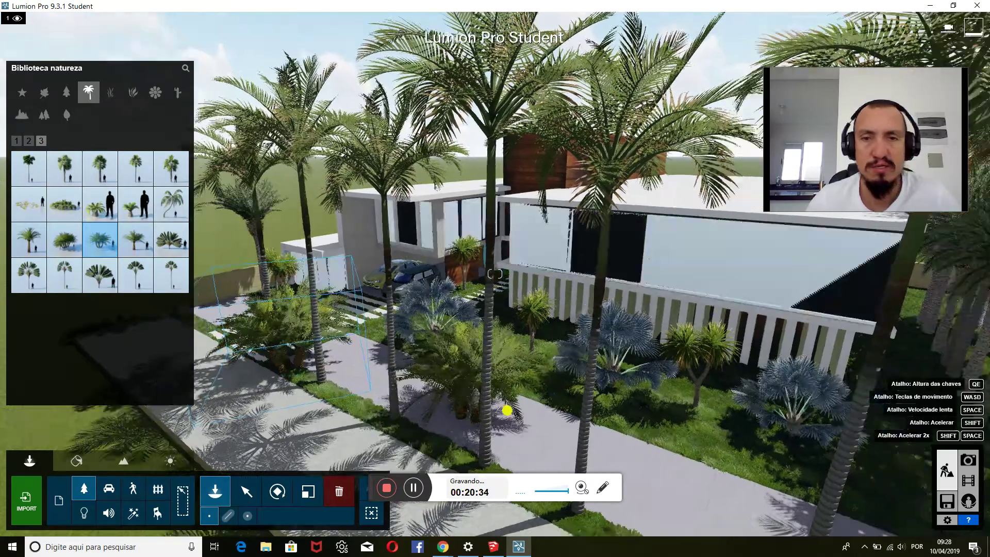
pyautogui.moveTo(500, 412); pyautogui.dragTo(683, 392, button='right')
pyautogui.click(684, 392)
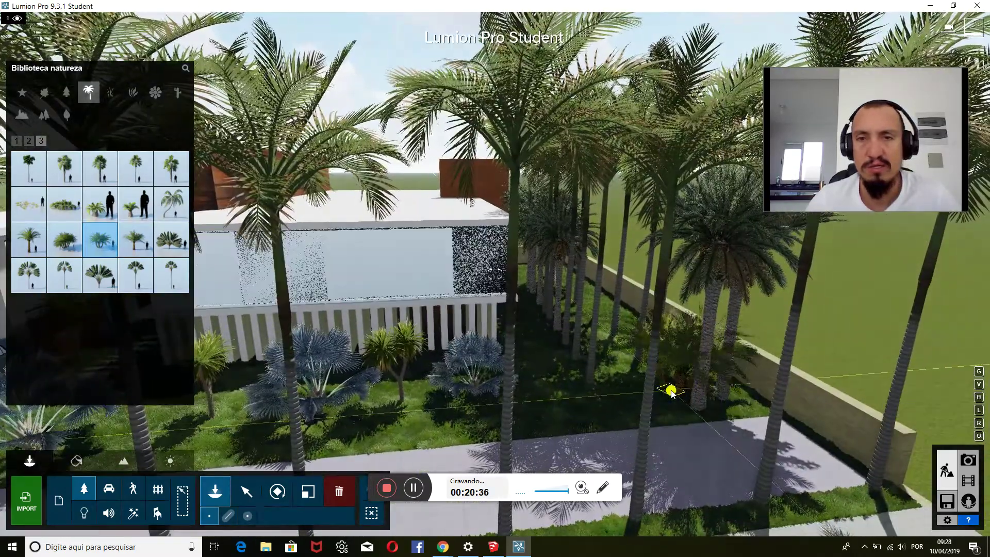
pyautogui.click(591, 316)
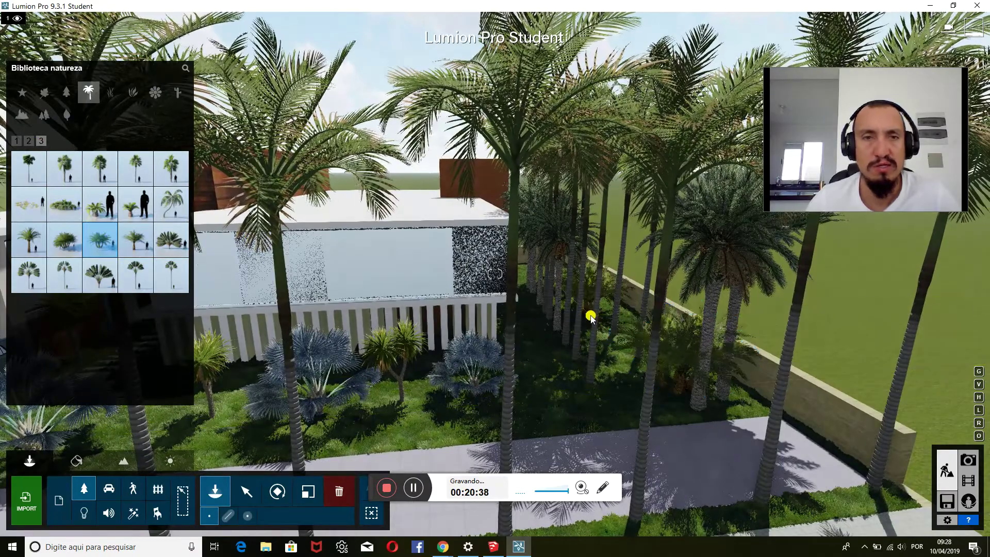
# Place a shrub from the shrubs and plants category in the side garden bed
pyautogui.click(48, 93)
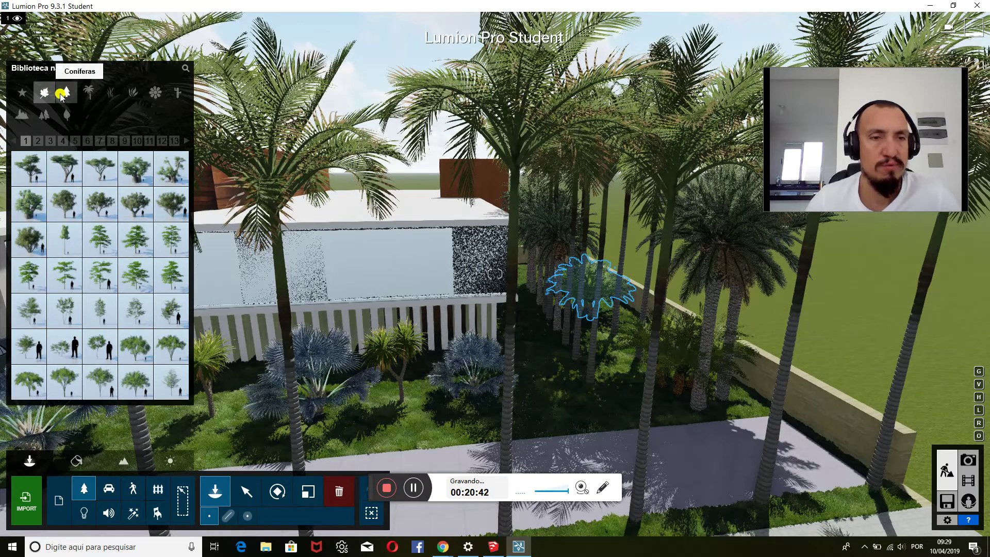
pyautogui.click(66, 92)
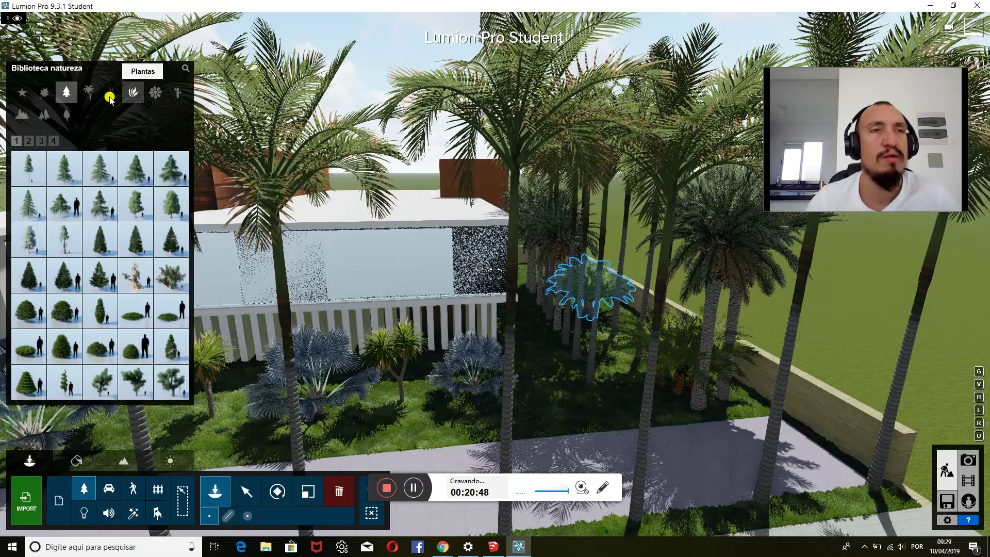
pyautogui.click(110, 96)
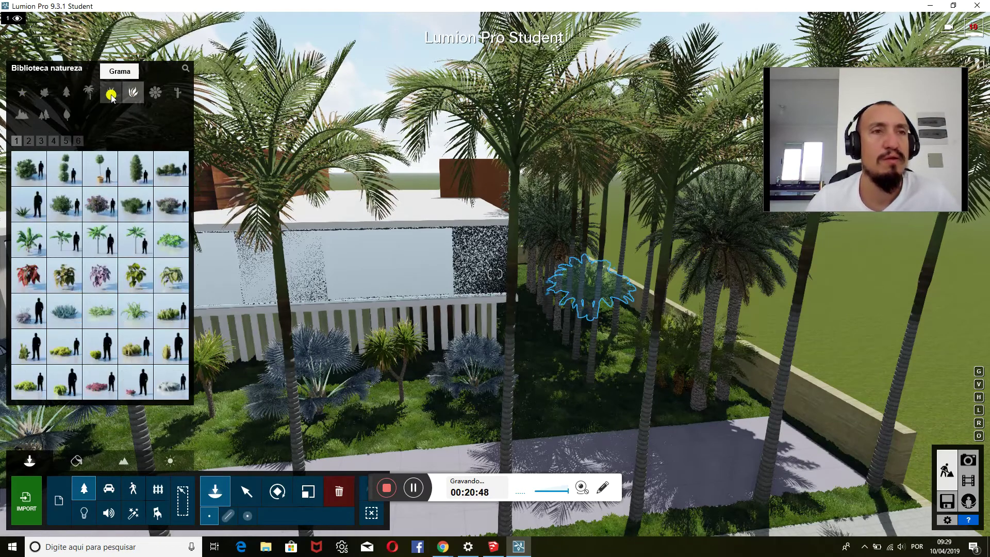
pyautogui.click(172, 168)
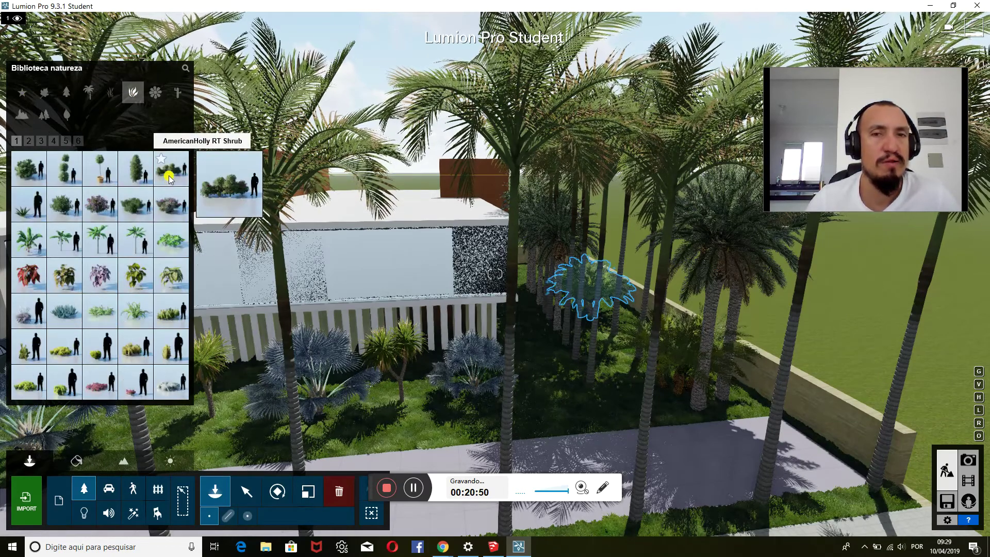
pyautogui.click(421, 424)
# Line the grass strip by the sidewalk with Bush Green 004 bushes
pyautogui.scroll(-5, 421, 424)
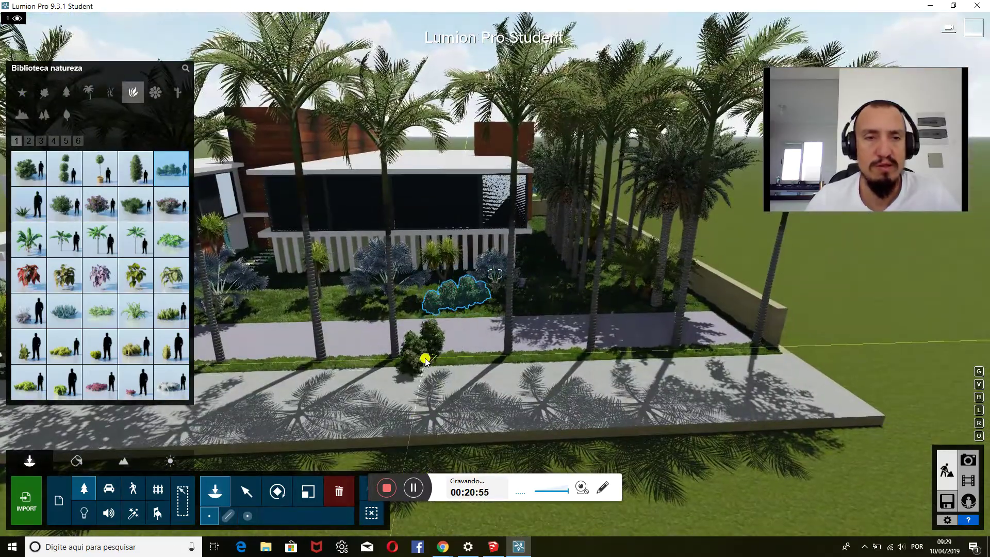
pyautogui.moveTo(65, 311)
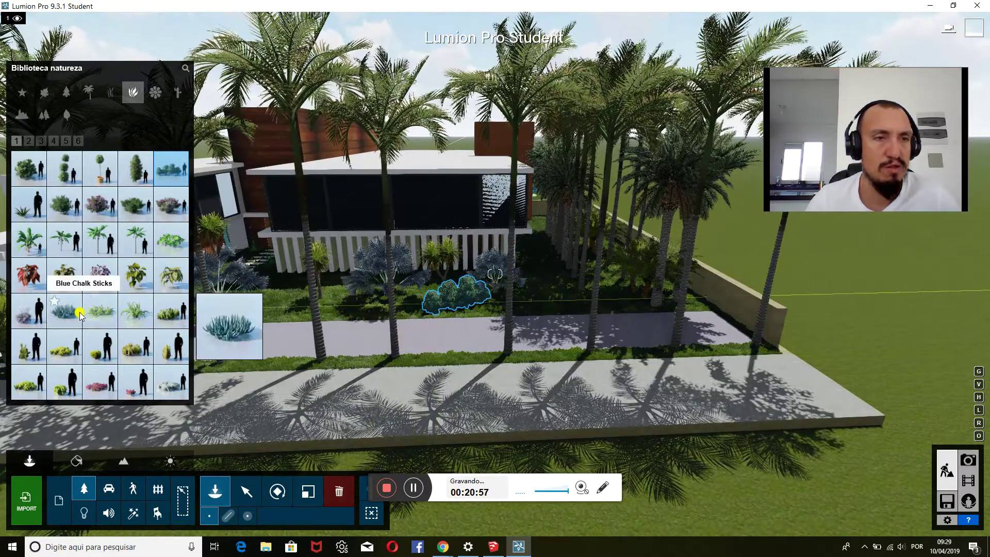
pyautogui.click(64, 388)
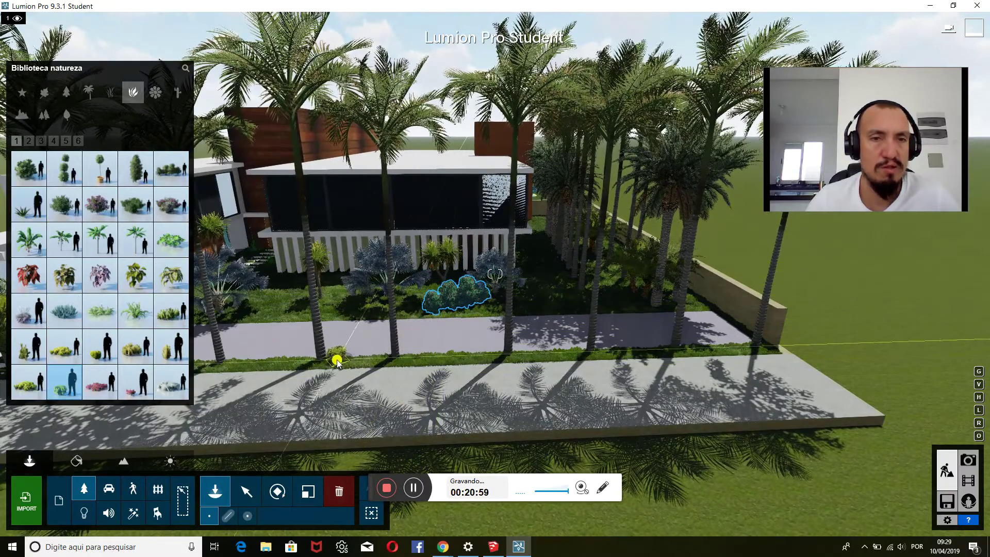
pyautogui.click(341, 365)
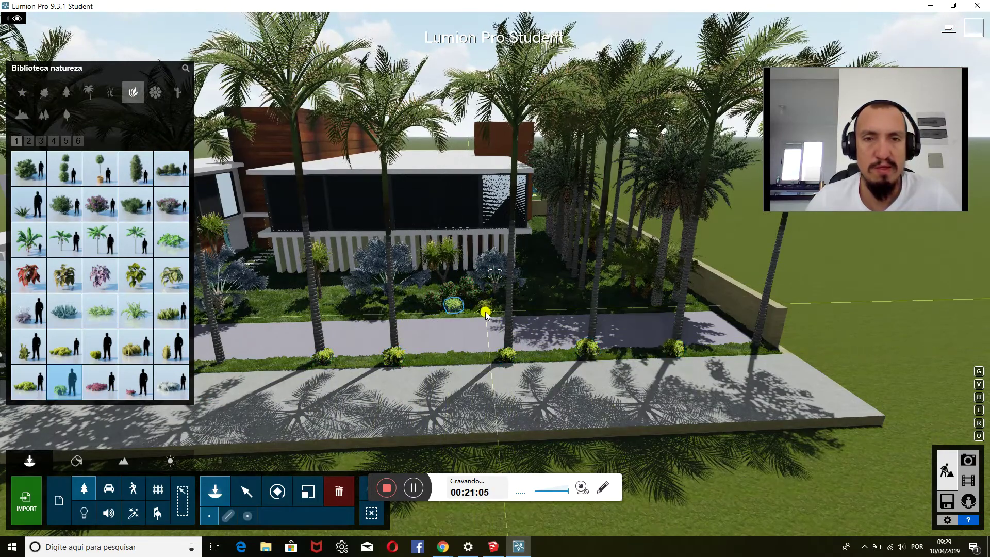
pyautogui.moveTo(486, 312); pyautogui.dragTo(410, 317, button='right')
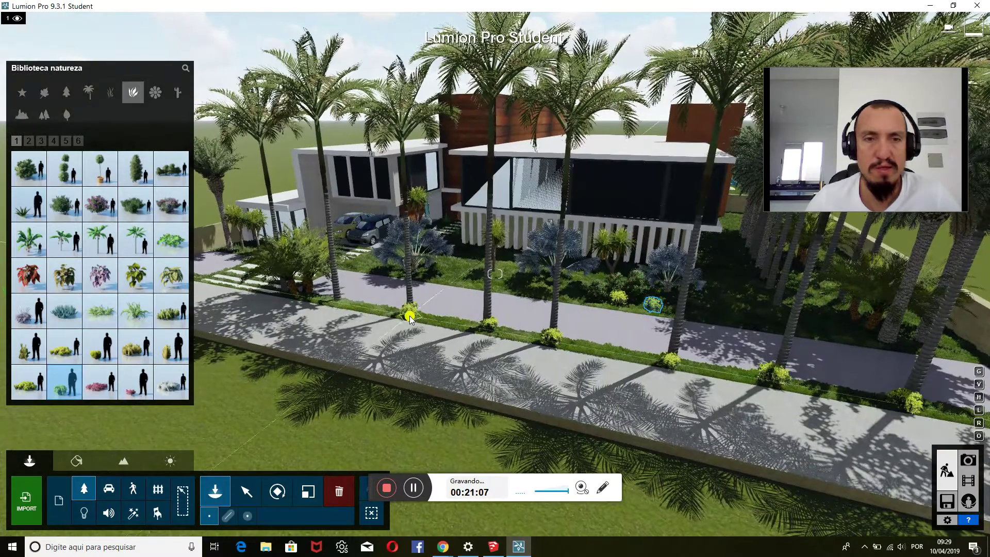
pyautogui.click(296, 310)
# Add Beach Cabbage to the front garden bed and a pink-flowering shrub beside the driveway
pyautogui.click(173, 249)
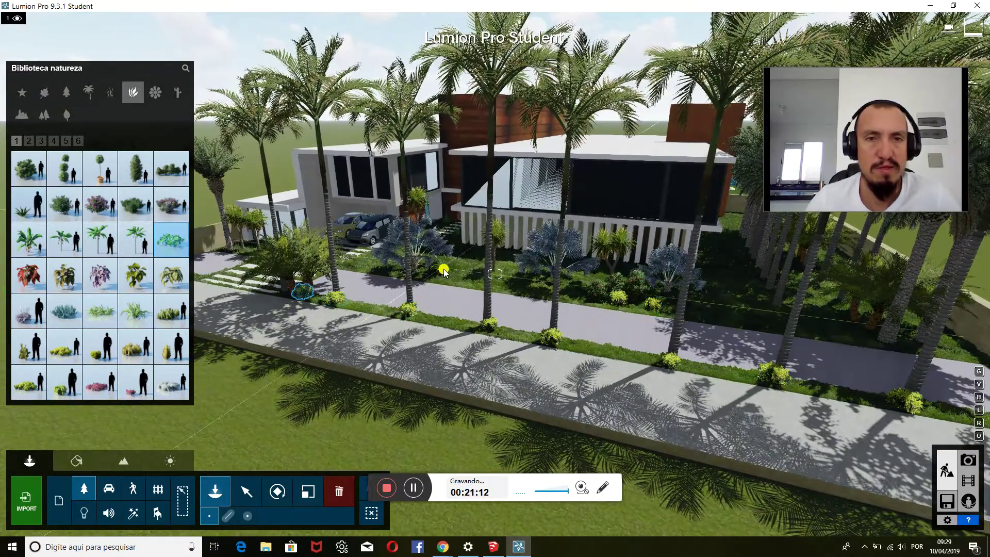
pyautogui.click(457, 275)
pyautogui.click(170, 168)
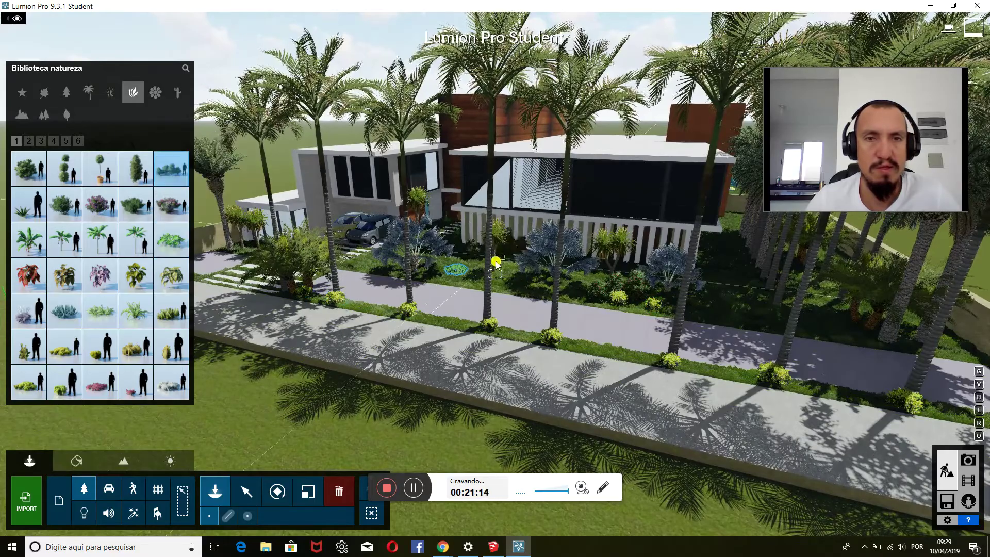
pyautogui.moveTo(462, 277); pyautogui.dragTo(459, 279, button='right')
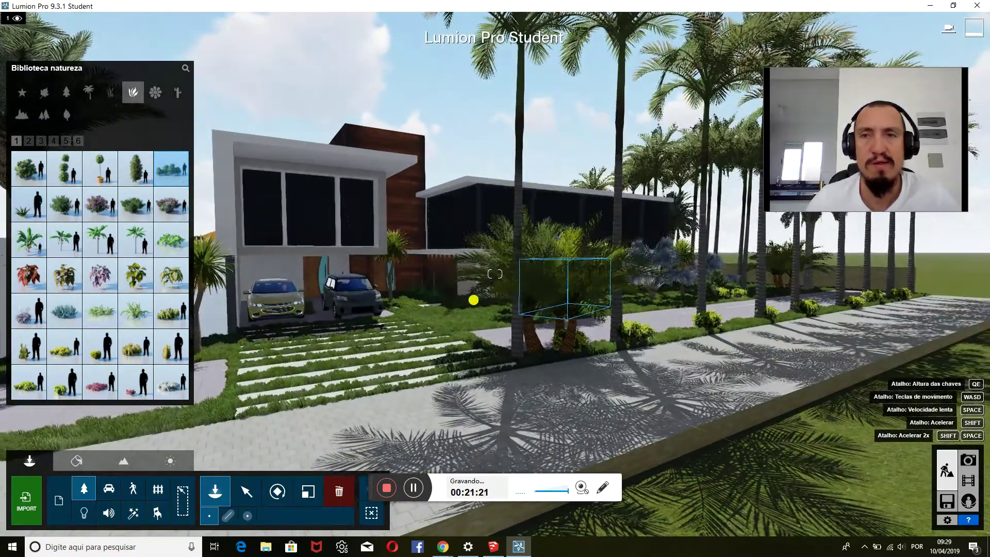
pyautogui.moveTo(460, 279); pyautogui.dragTo(473, 294, button='right')
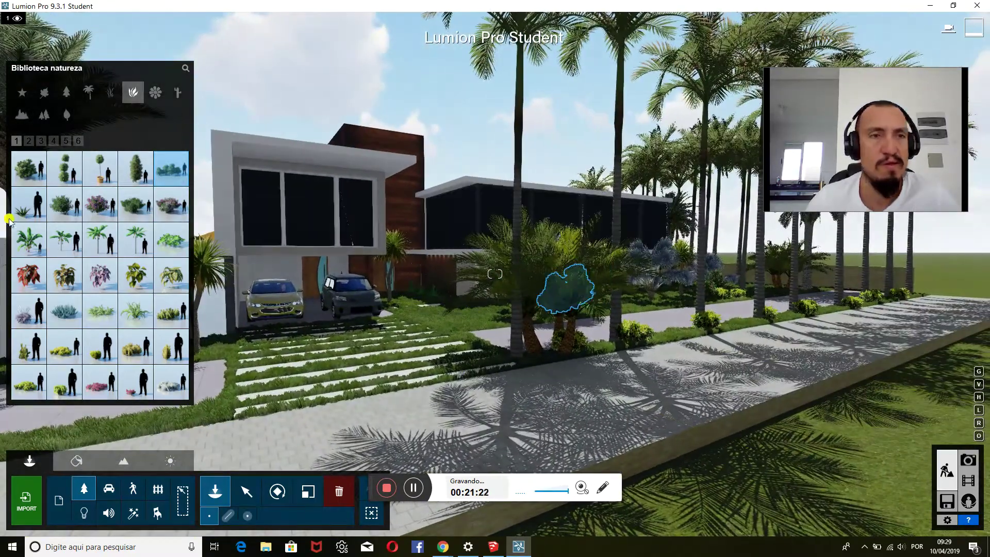
pyautogui.click(100, 203)
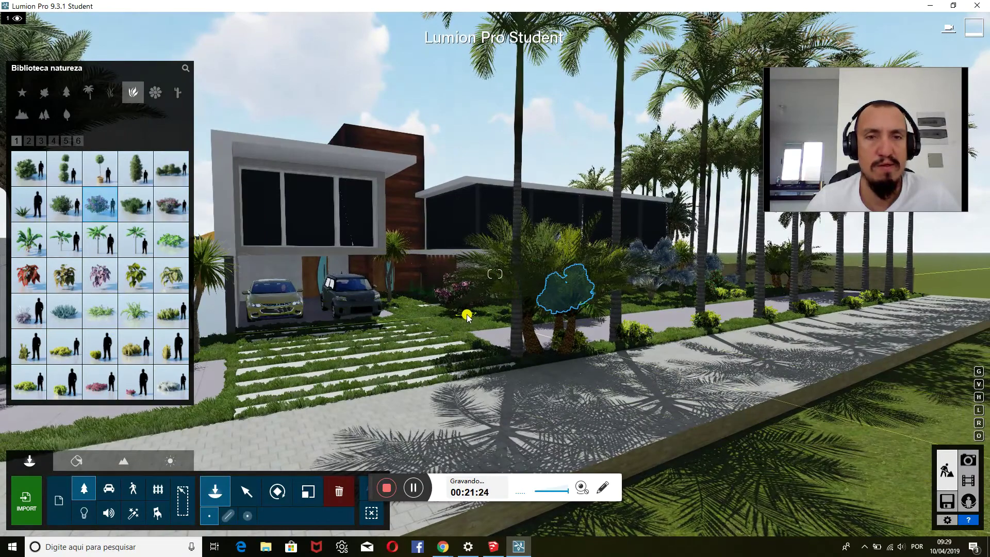
pyautogui.moveTo(468, 319); pyautogui.dragTo(445, 298, button='right')
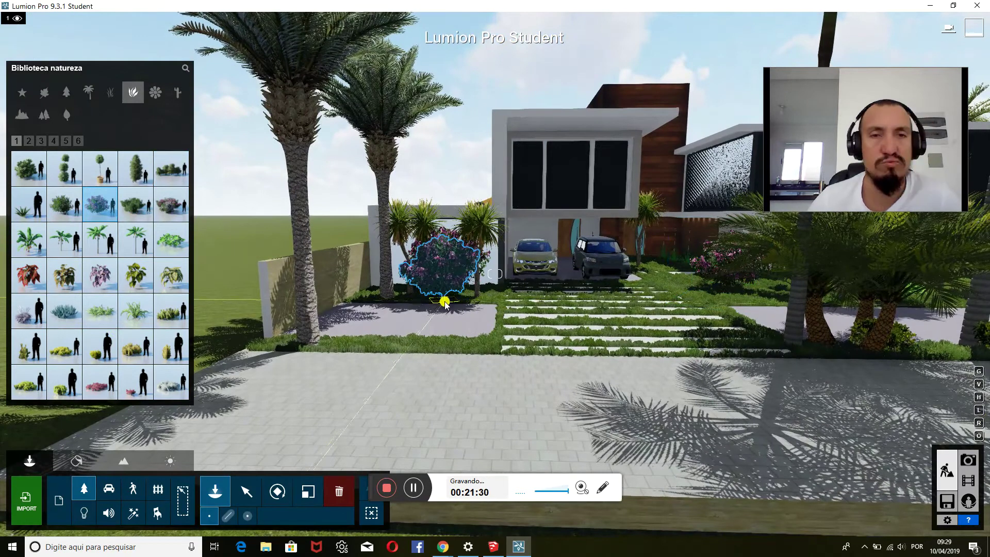
pyautogui.click(444, 303)
pyautogui.moveTo(63, 168)
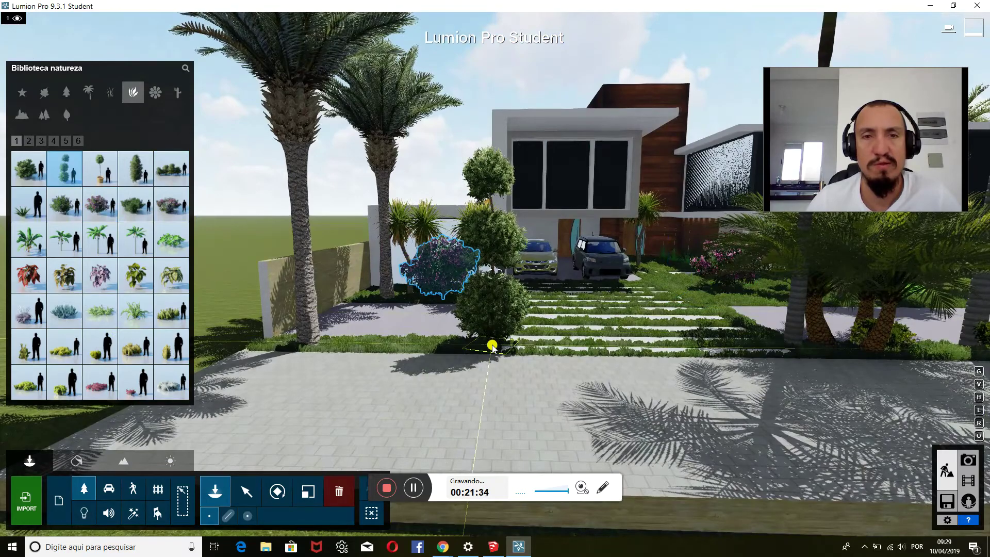
# Place two tiered topiary shrubs near the driveway steps
pyautogui.click(493, 347)
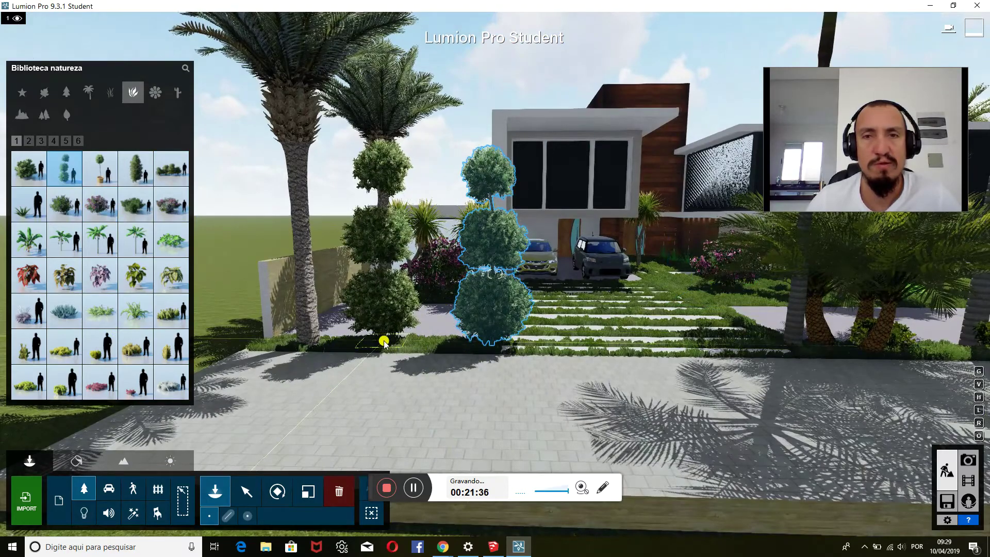
pyautogui.click(587, 342)
pyautogui.press('w')
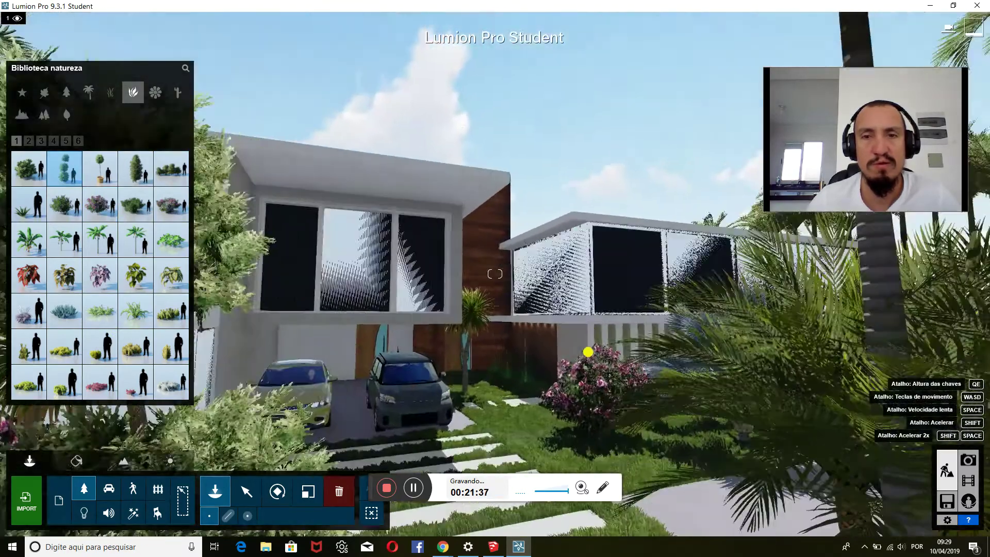
pyautogui.moveTo(588, 352); pyautogui.dragTo(500, 285, button='right')
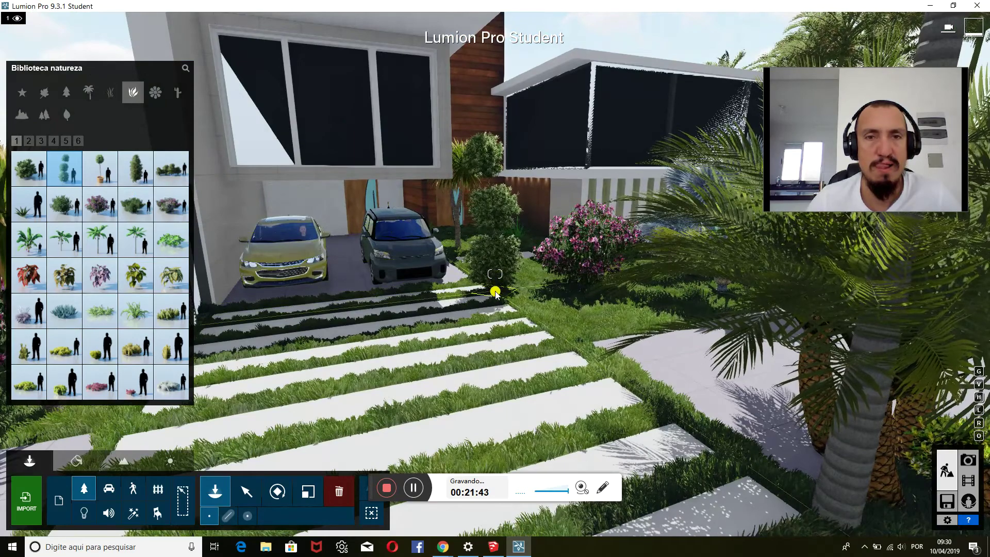
pyautogui.click(503, 293)
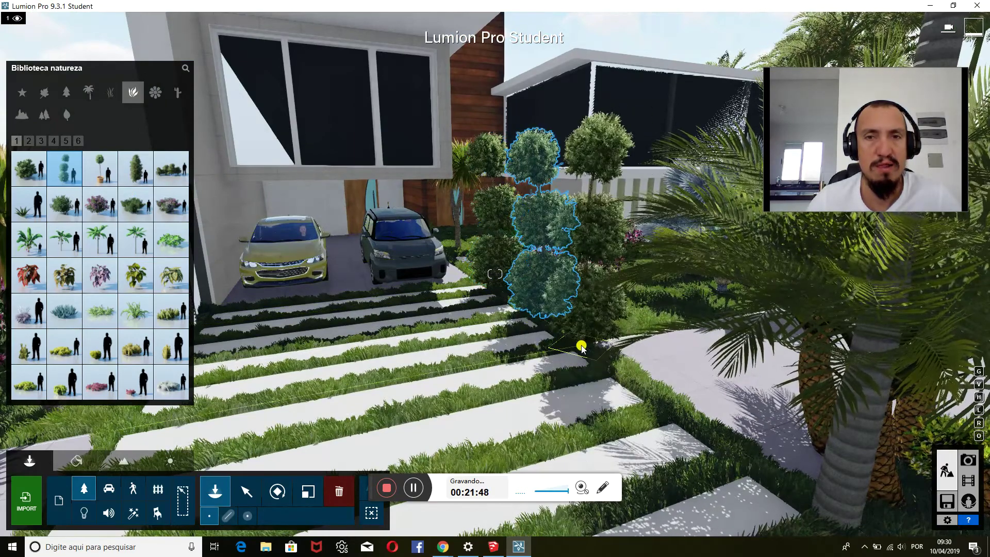
# Fly the camera back and around to view the facade, palms and pool
pyautogui.press('s')
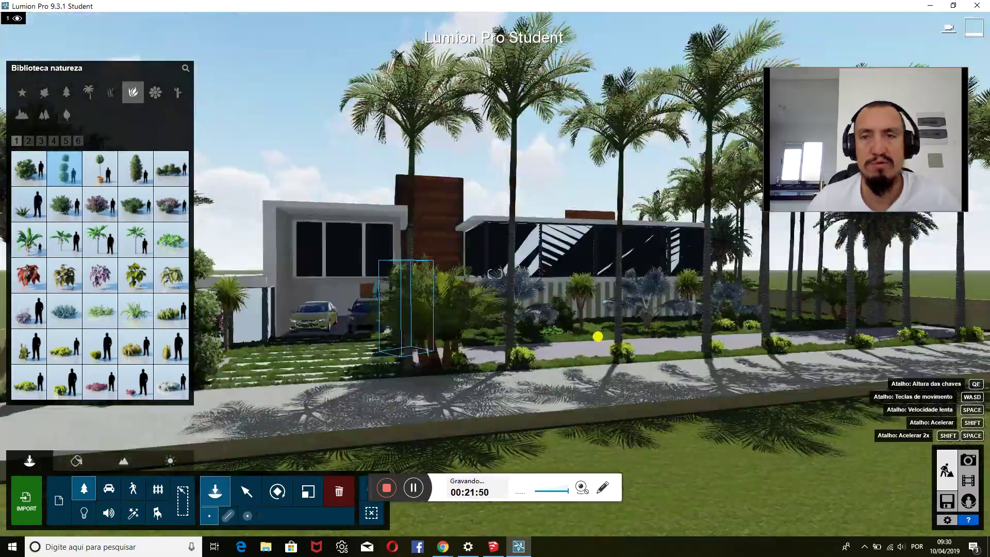
pyautogui.moveTo(597, 336)
pyautogui.mouseDown(button='right')
pyautogui.moveTo(541, 338)
pyautogui.moveTo(570, 338)
pyautogui.moveTo(576, 371)
pyautogui.moveTo(547, 391)
pyautogui.mouseUp(button='right')
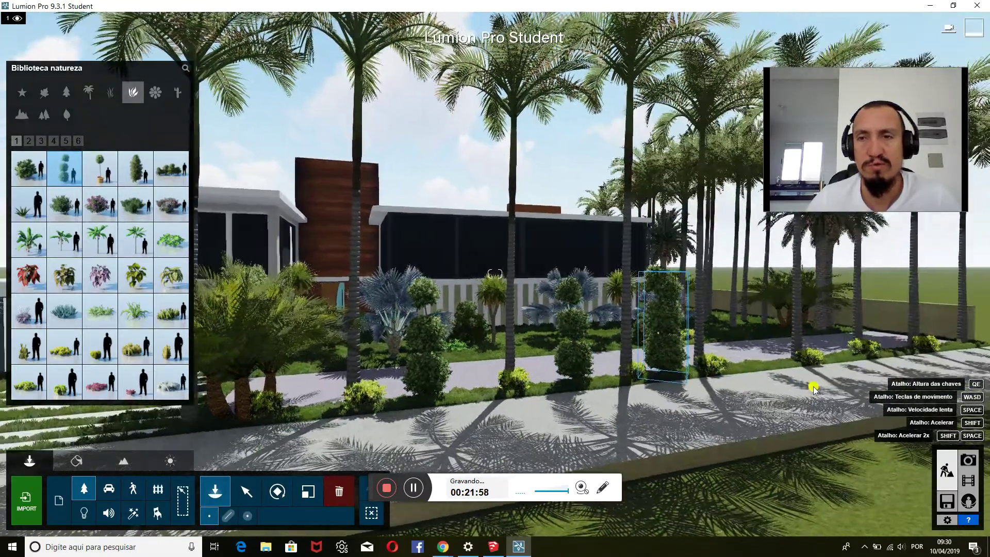
pyautogui.moveTo(820, 388); pyautogui.dragTo(753, 367, button='right')
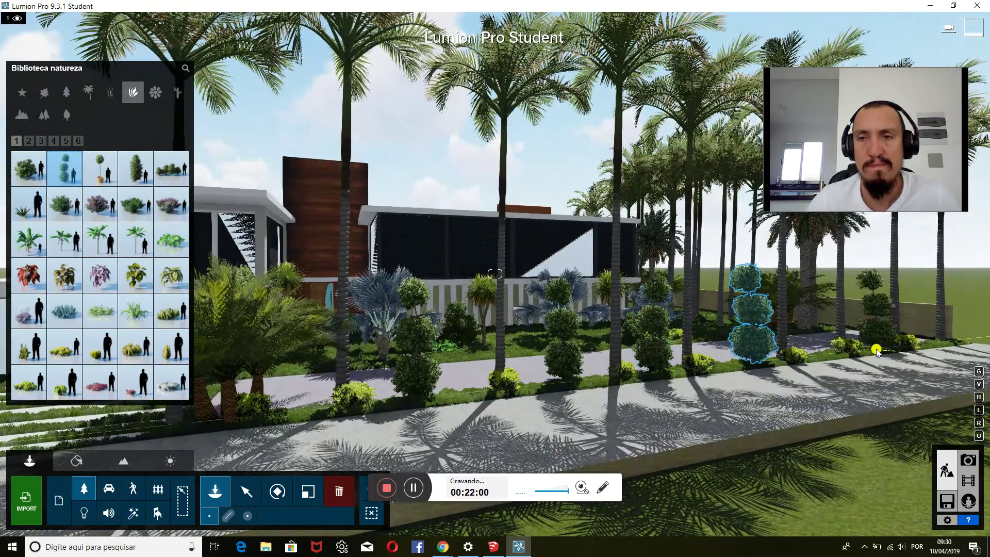
pyautogui.moveTo(188, 253); pyautogui.dragTo(519, 267, button='right')
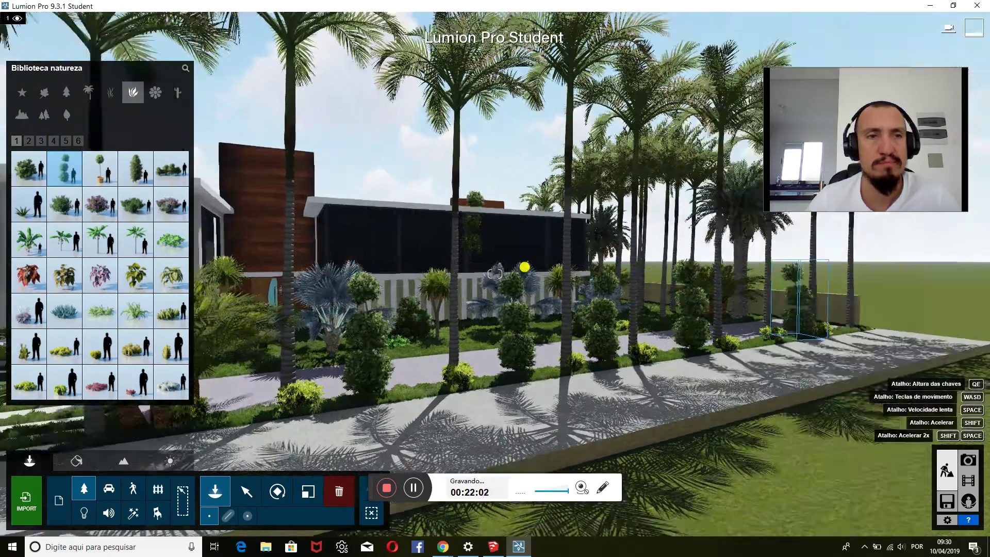
pyautogui.press('w')
pyautogui.press('w')
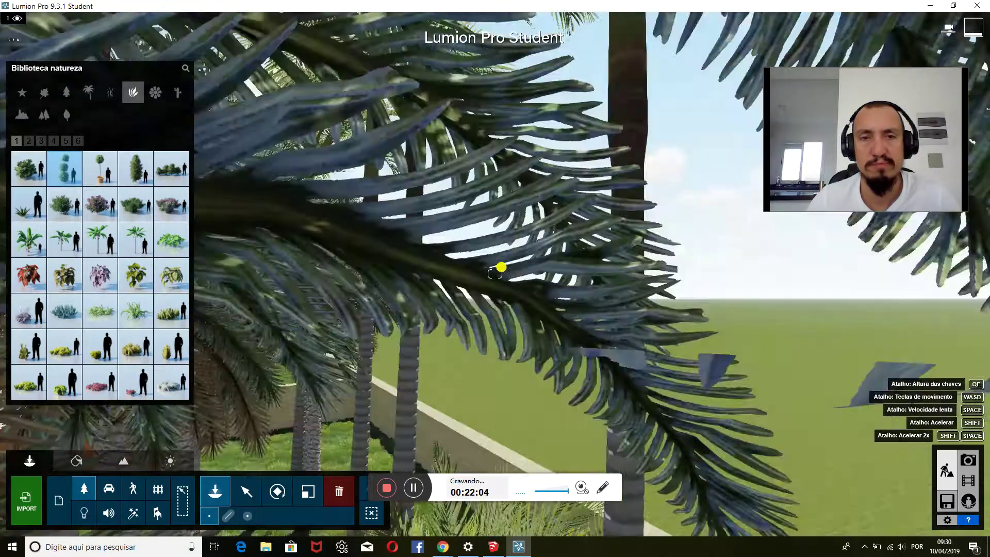
pyautogui.press('e')
pyautogui.press('s')
pyautogui.moveTo(517, 267); pyautogui.dragTo(518, 267, button='right')
pyautogui.press('w')
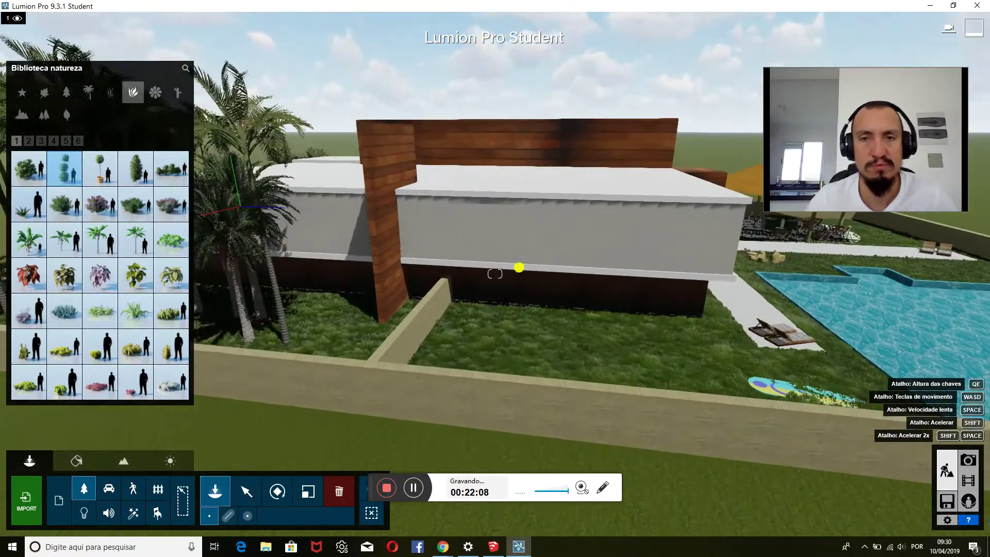
# Plant an Acacia3 RT broadleaf tree in front of the house
pyautogui.click(29, 141)
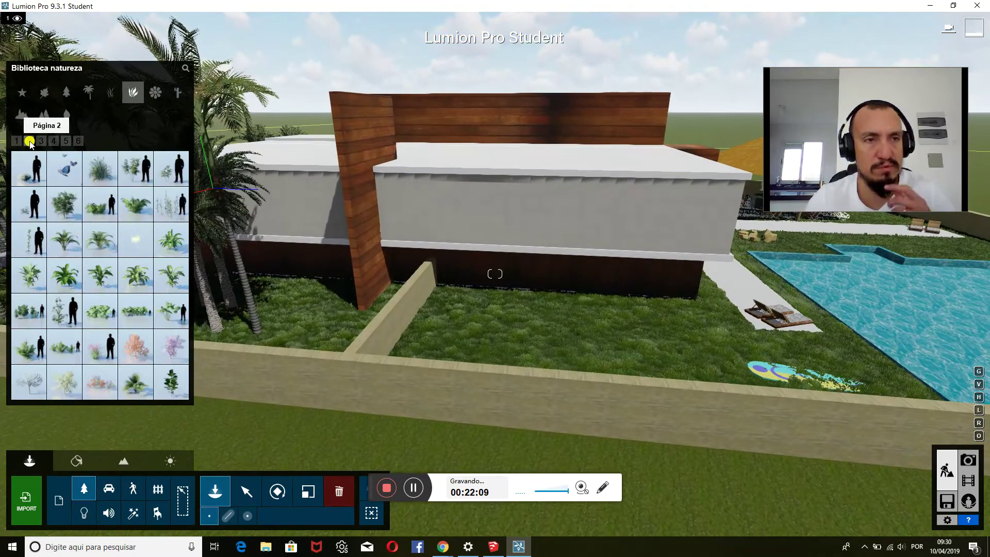
pyautogui.click(41, 143)
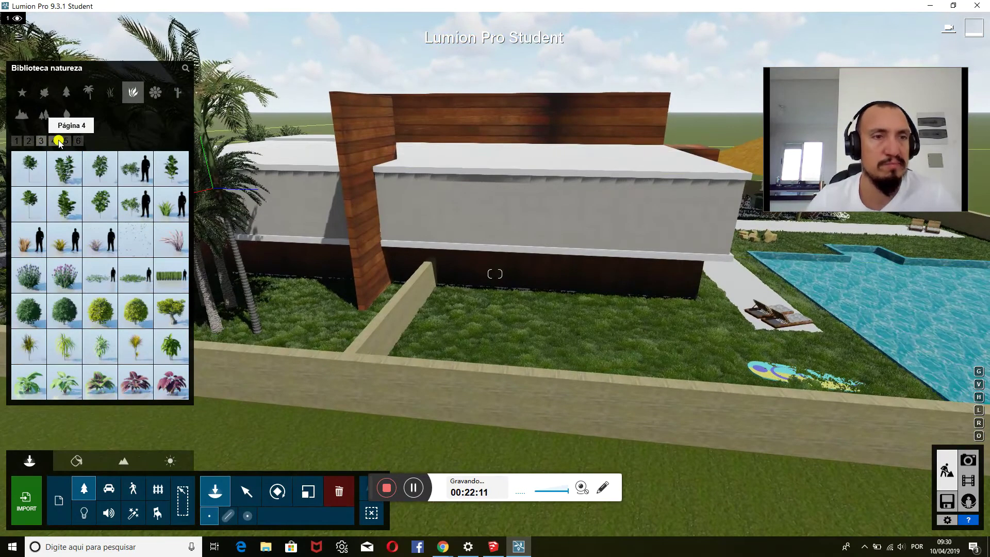
pyautogui.click(76, 142)
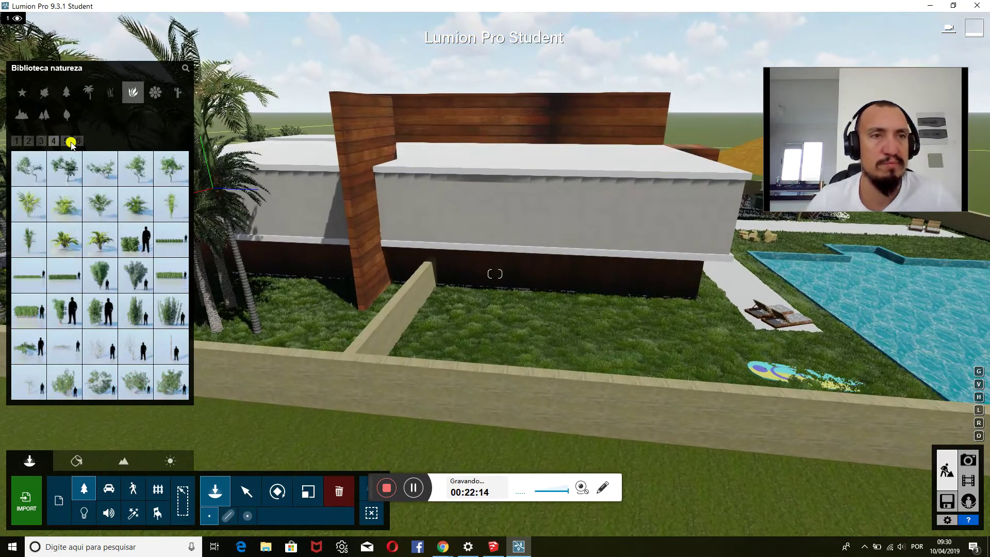
pyautogui.click(44, 93)
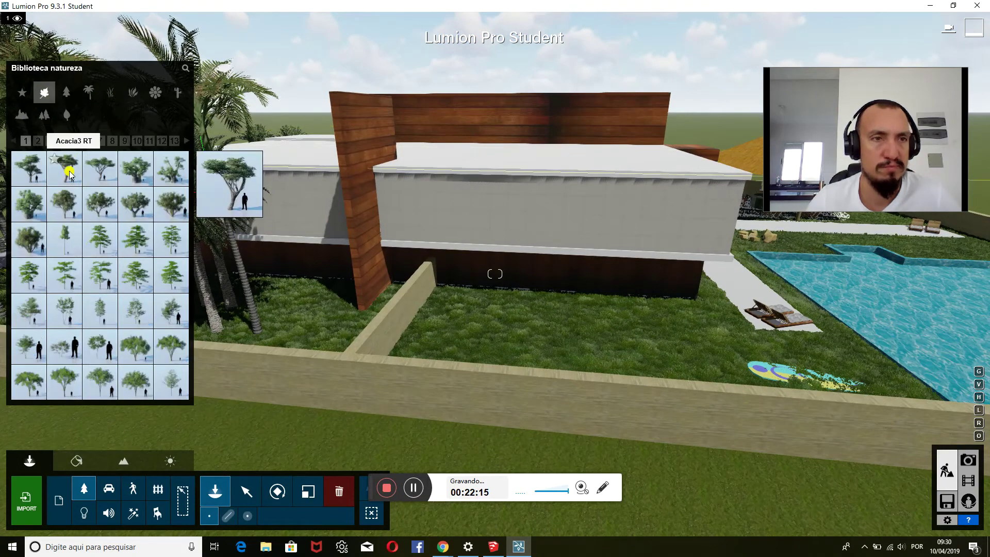
pyautogui.click(462, 332)
# Add two small grass plants on the front lawn
pyautogui.click(34, 142)
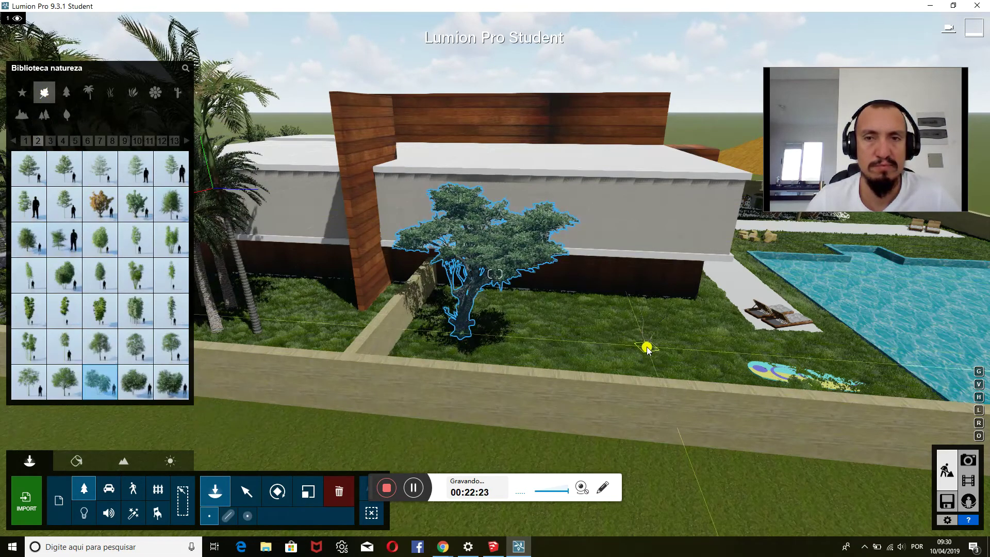
pyautogui.click(648, 349)
pyautogui.click(136, 380)
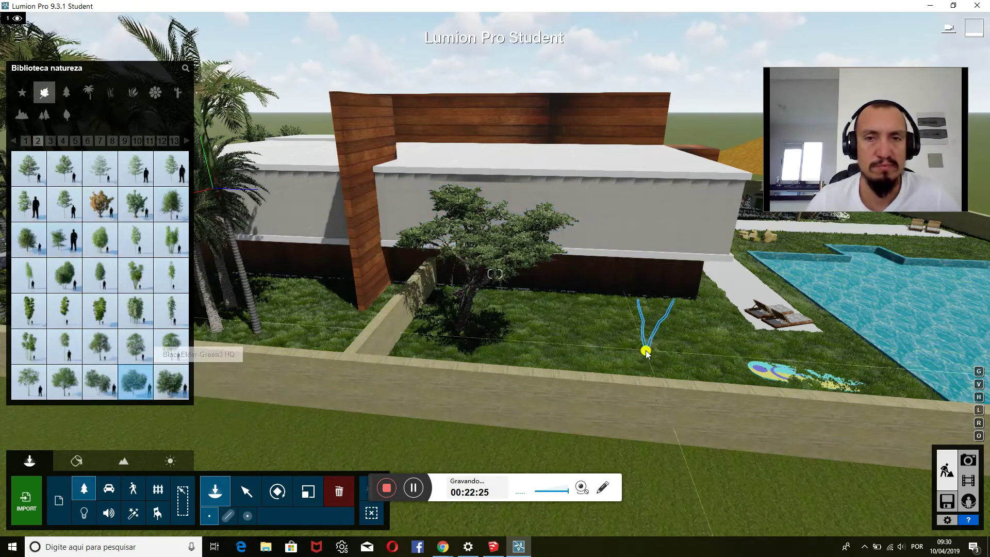
pyautogui.moveTo(614, 277)
pyautogui.mouseDown(button='right')
pyautogui.moveTo(546, 272)
pyautogui.moveTo(625, 277)
pyautogui.moveTo(600, 276)
pyautogui.mouseUp(button='right')
pyautogui.press('d')
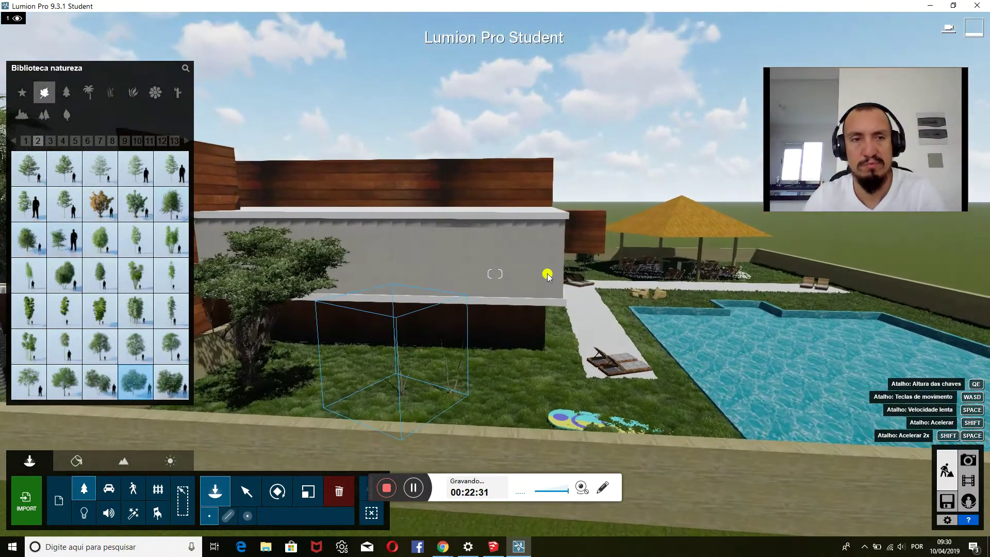
# Plant a dark shrub at the pool's far corner and a red tree beside the pool path
pyautogui.click(44, 92)
pyautogui.click(48, 140)
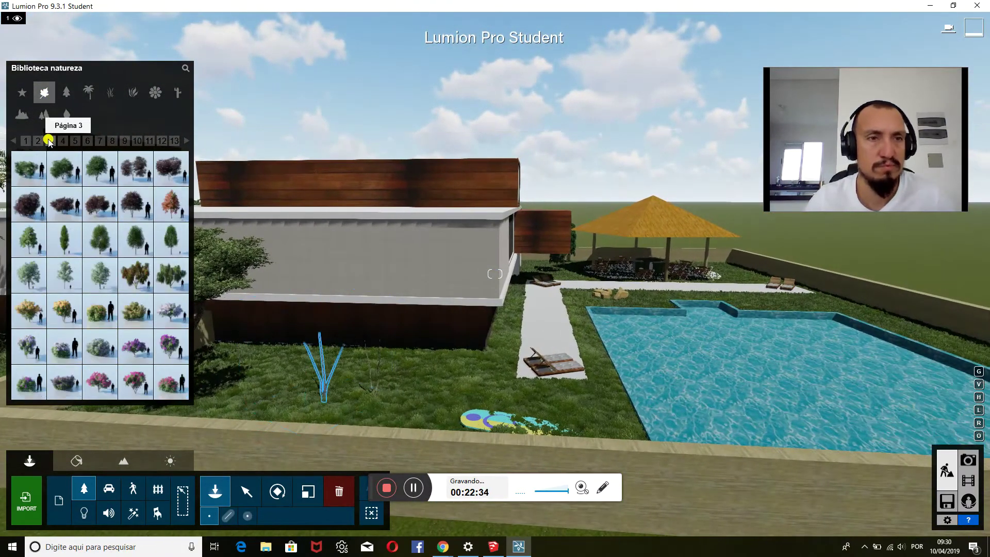
pyautogui.click(100, 203)
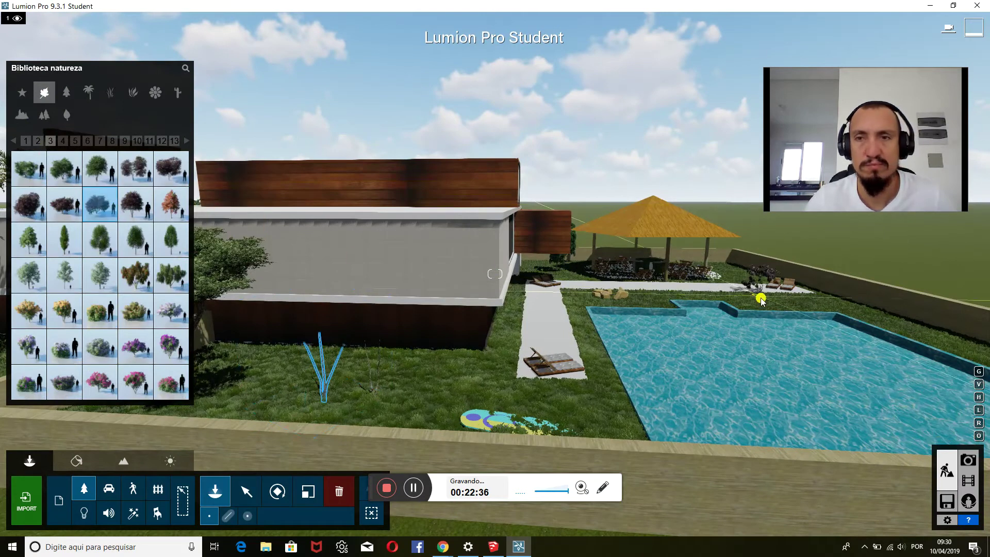
pyautogui.click(817, 303)
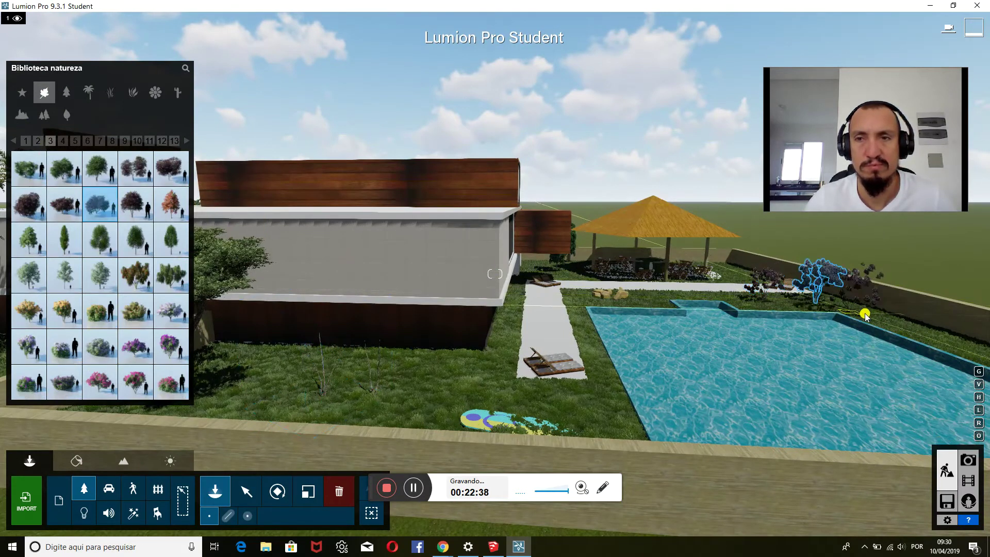
pyautogui.click(575, 305)
pyautogui.click(64, 102)
pyautogui.moveTo(100, 380)
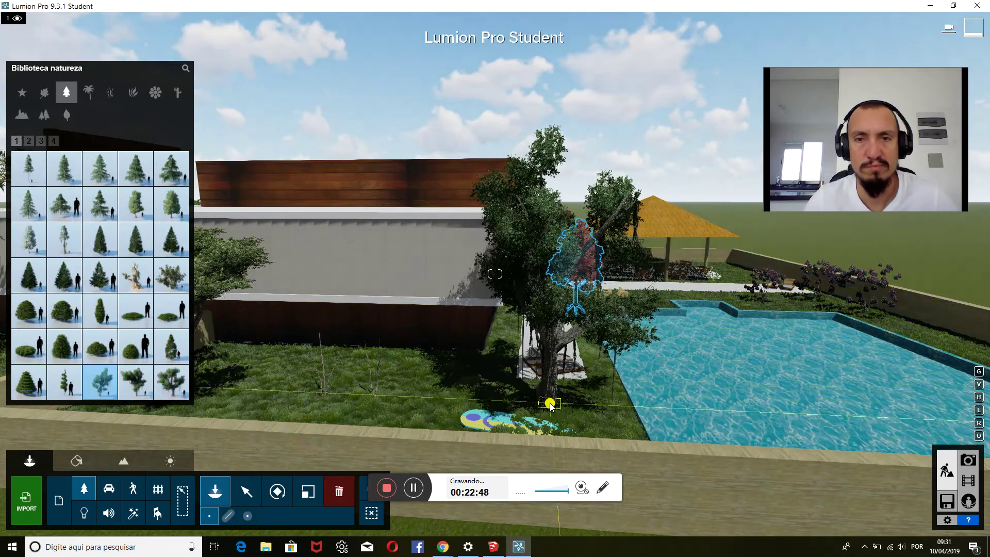
# Place a large spreading tree near the pool, a tall pine by the house, and a cypress at the pool edge
pyautogui.click(550, 406)
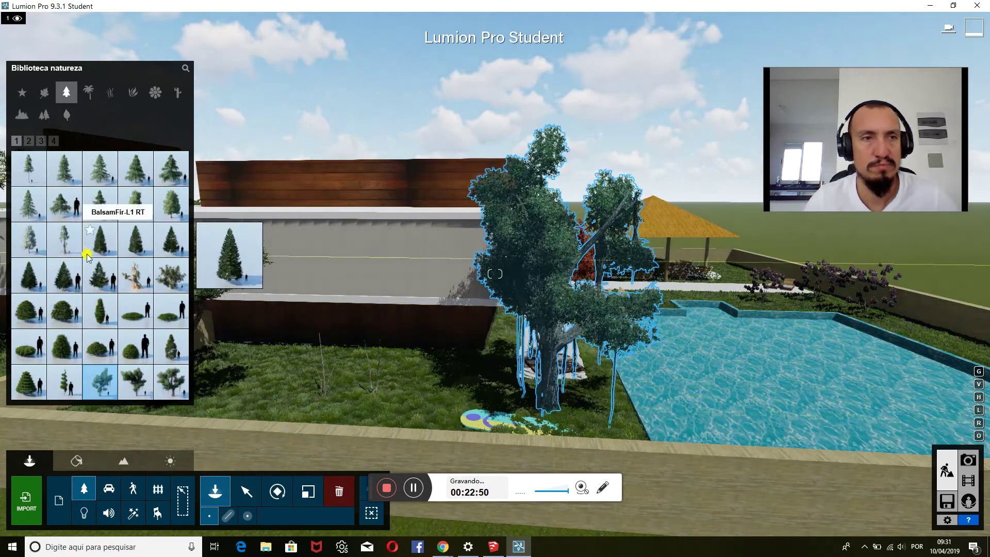
pyautogui.click(28, 140)
pyautogui.moveTo(135, 239)
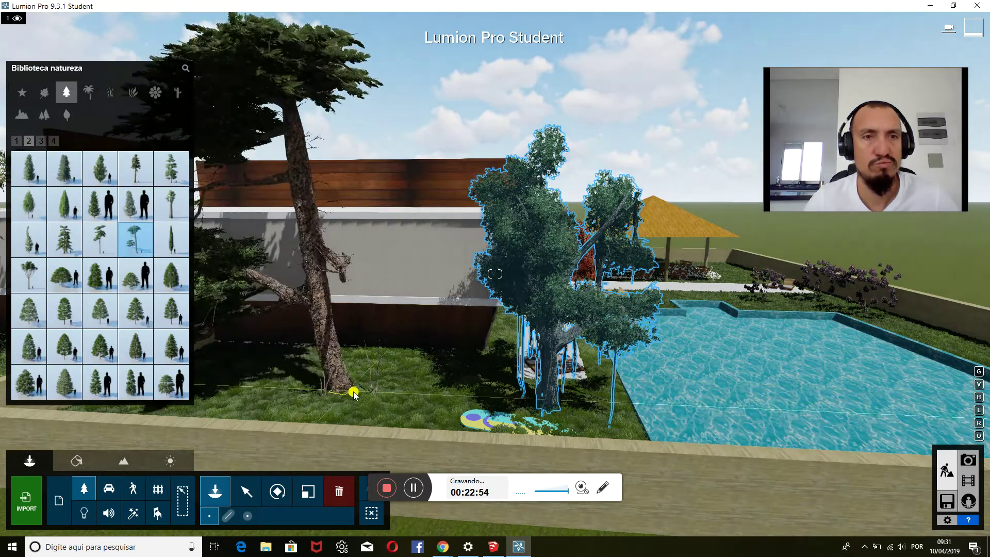
pyautogui.moveTo(361, 398); pyautogui.dragTo(361, 397, button='right')
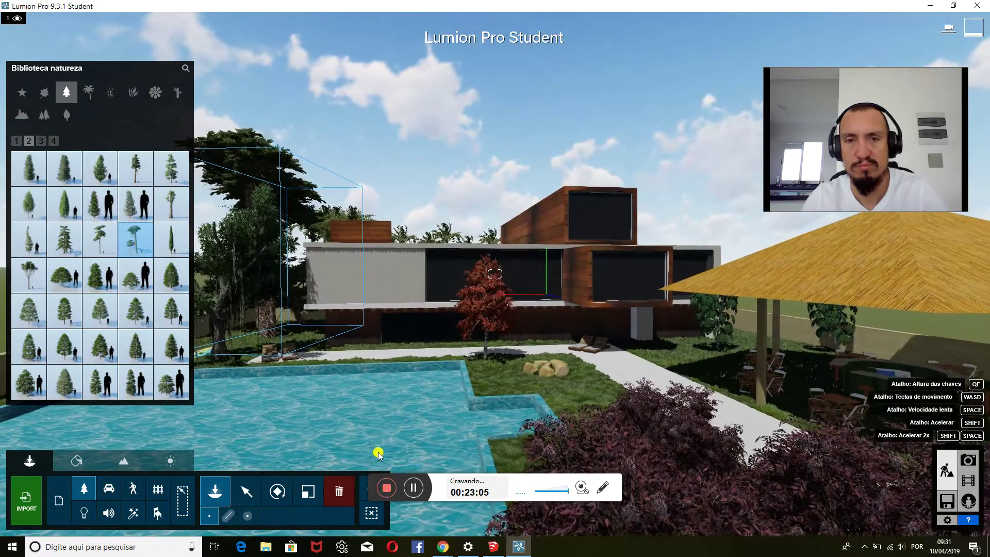
pyautogui.click(598, 269)
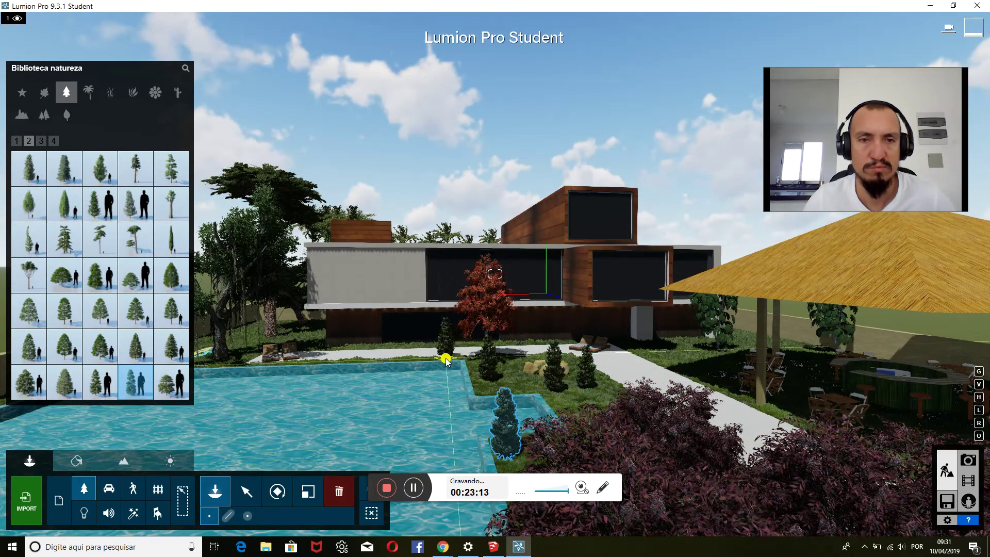
pyautogui.click(344, 368)
# Give the pool surface a water material, browsing to the Nature water materials
pyautogui.click(77, 461)
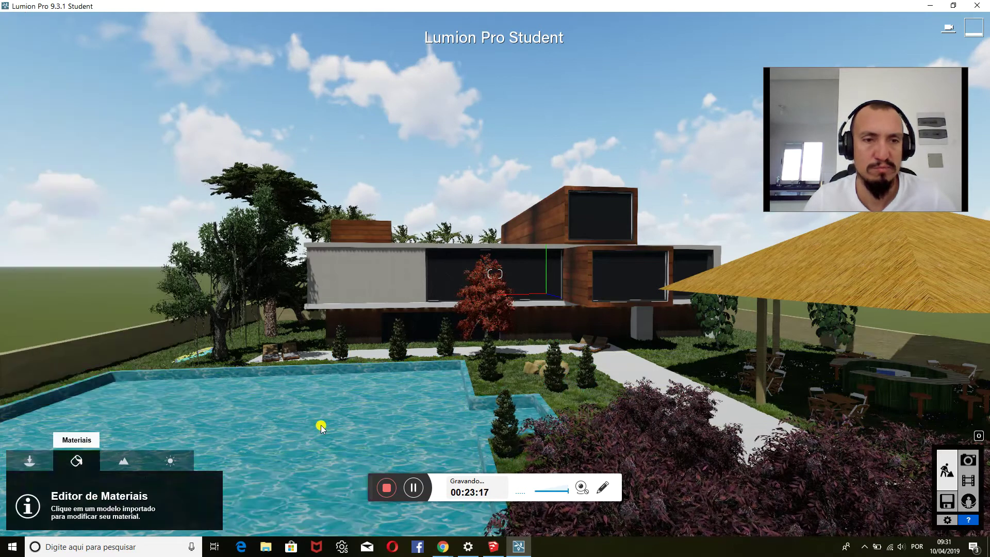
pyautogui.click(324, 426)
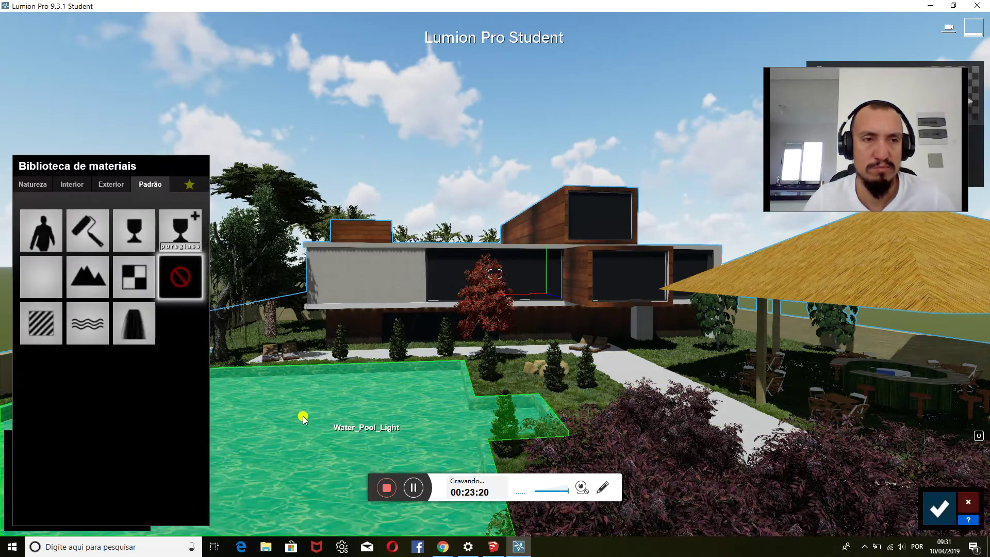
pyautogui.click(87, 324)
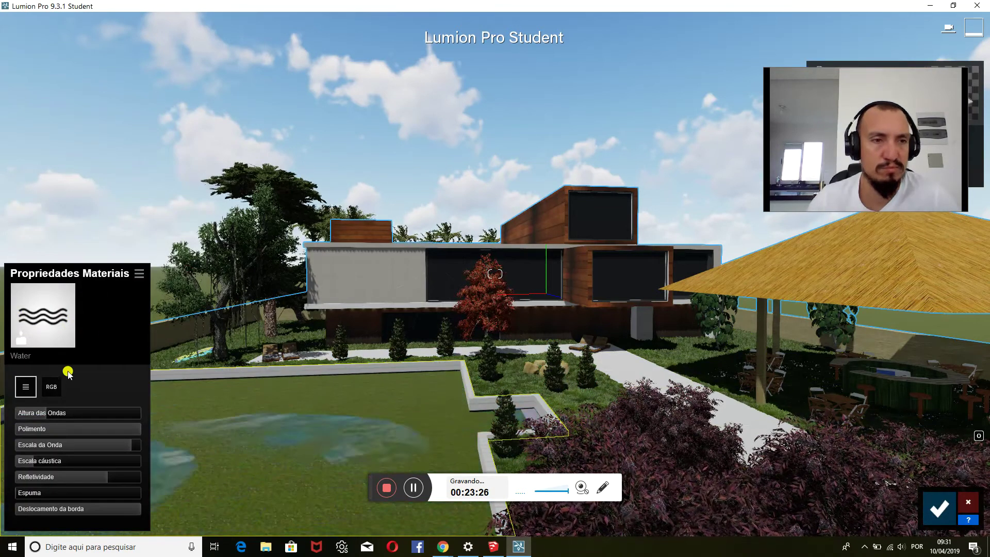
pyautogui.click(43, 315)
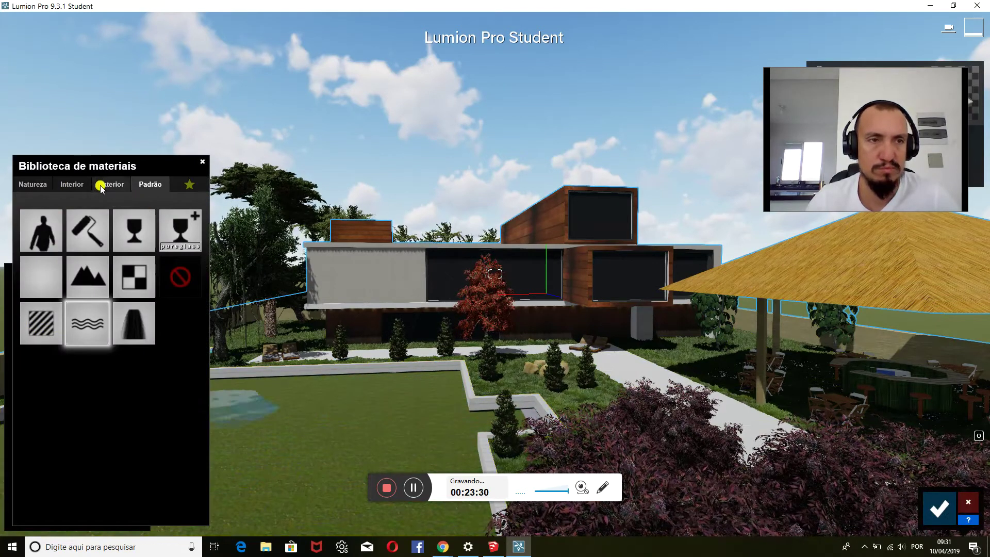
pyautogui.click(67, 187)
pyautogui.click(44, 186)
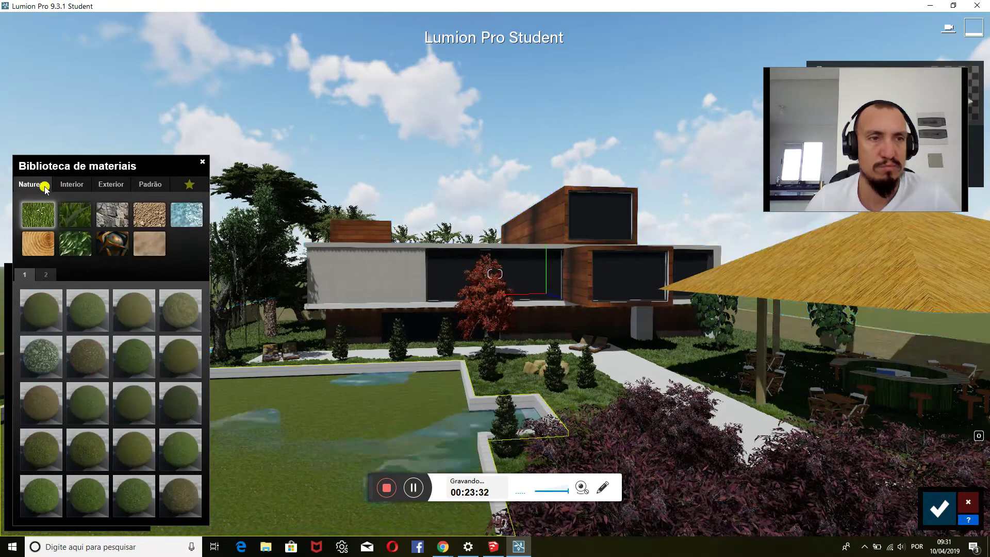
pyautogui.click(187, 215)
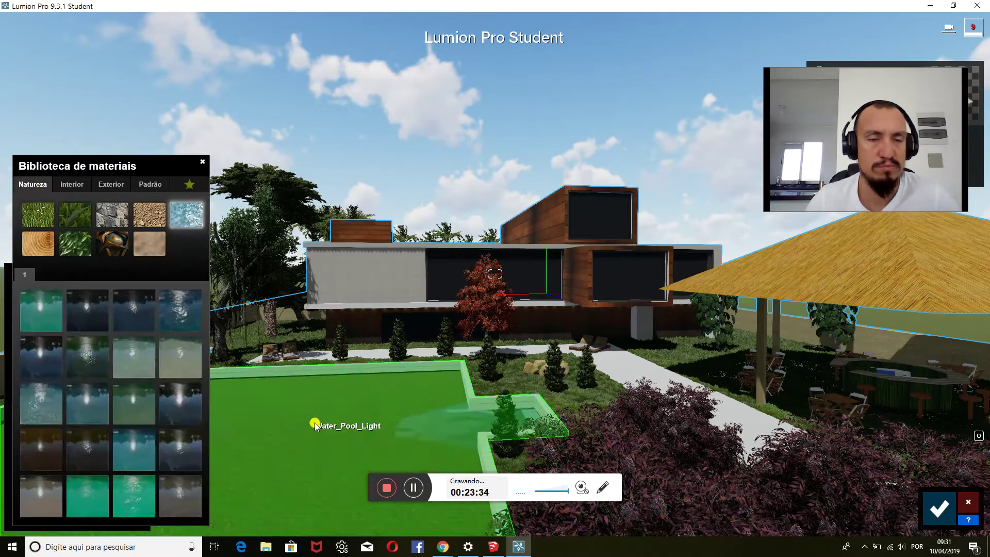
# Try Black Water, Blue Ocean, Tropical Ocean and Super Clear, settling on teal reflective water
pyautogui.click(88, 313)
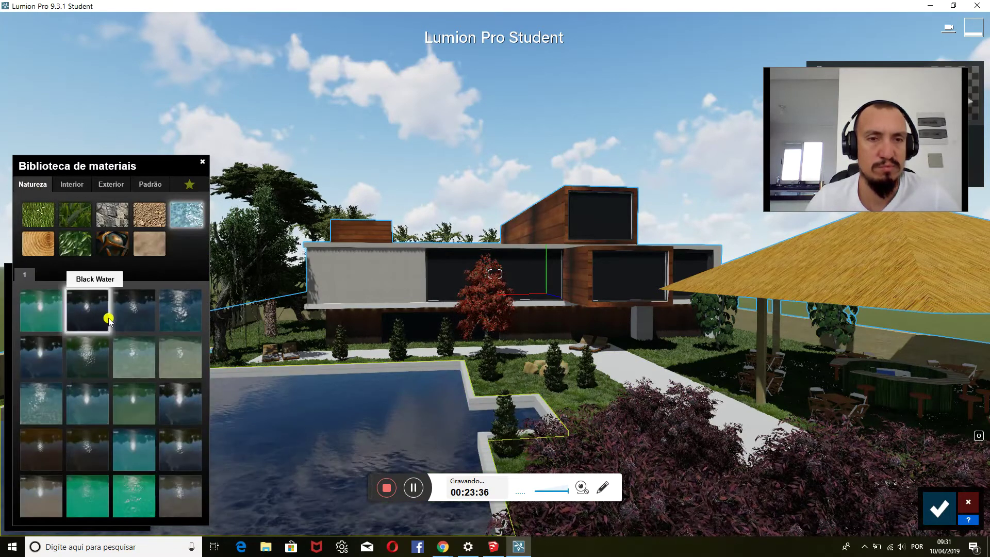
pyautogui.click(129, 317)
pyautogui.click(176, 323)
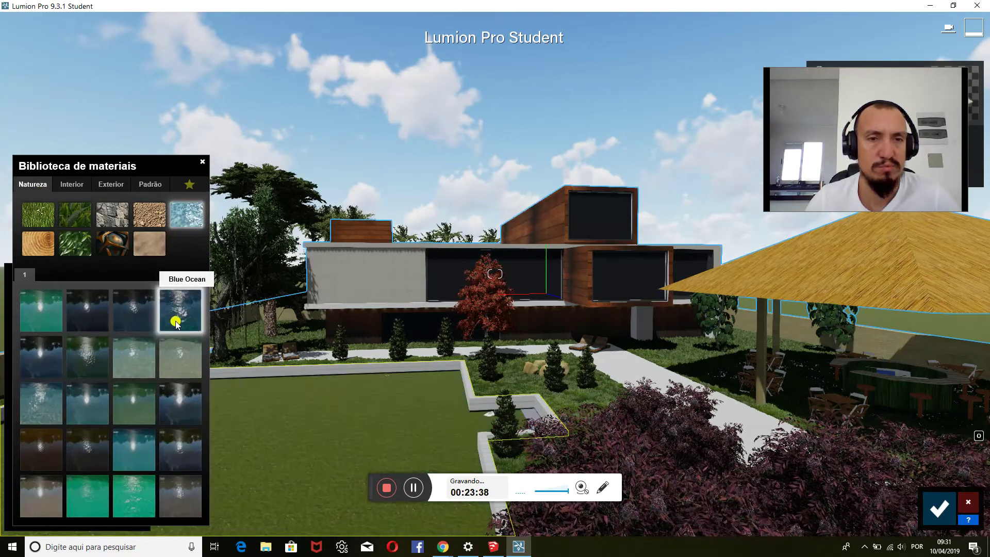
pyautogui.moveTo(371, 384); pyautogui.dragTo(265, 445, button='right')
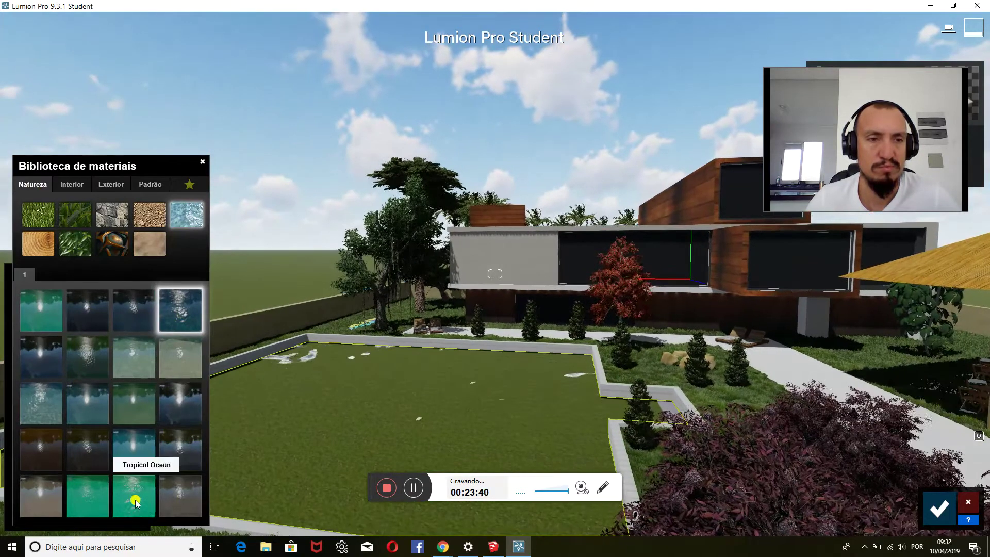
pyautogui.click(83, 500)
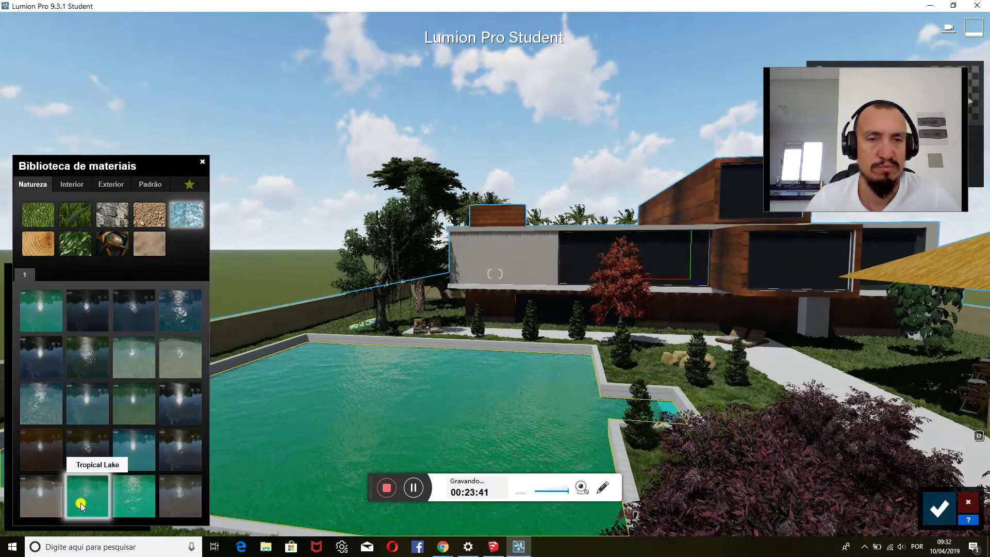
pyautogui.click(33, 508)
pyautogui.click(40, 449)
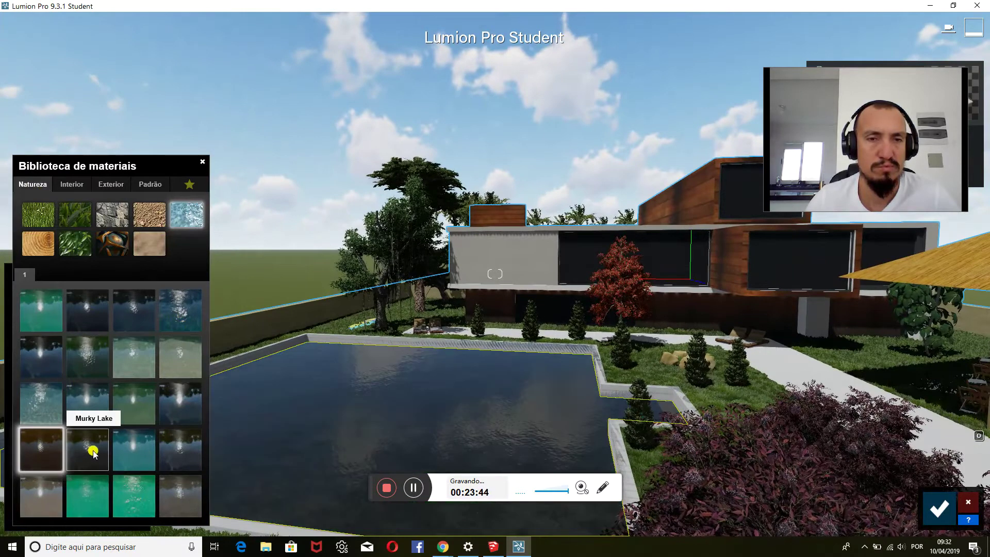
pyautogui.click(136, 450)
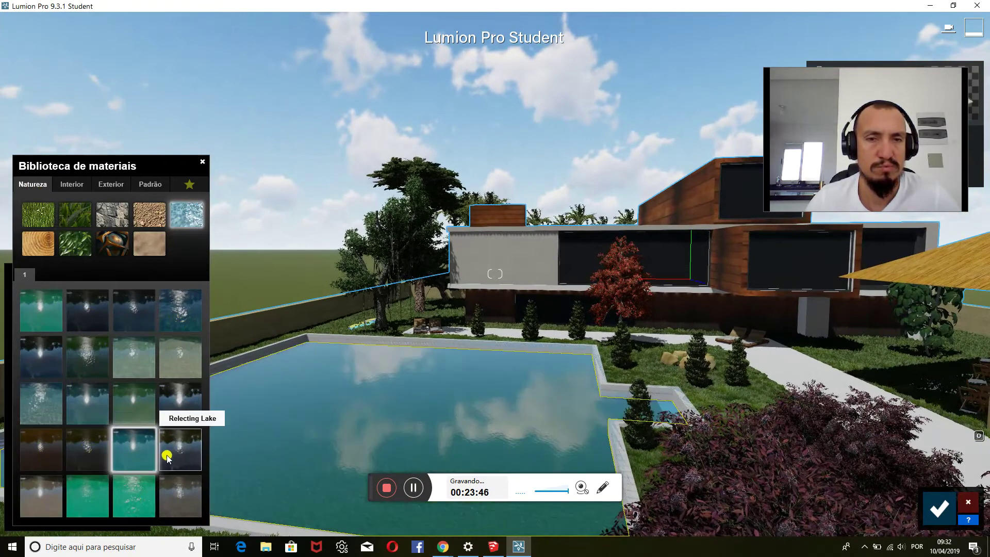
pyautogui.moveTo(315, 439); pyautogui.dragTo(411, 412, button='right')
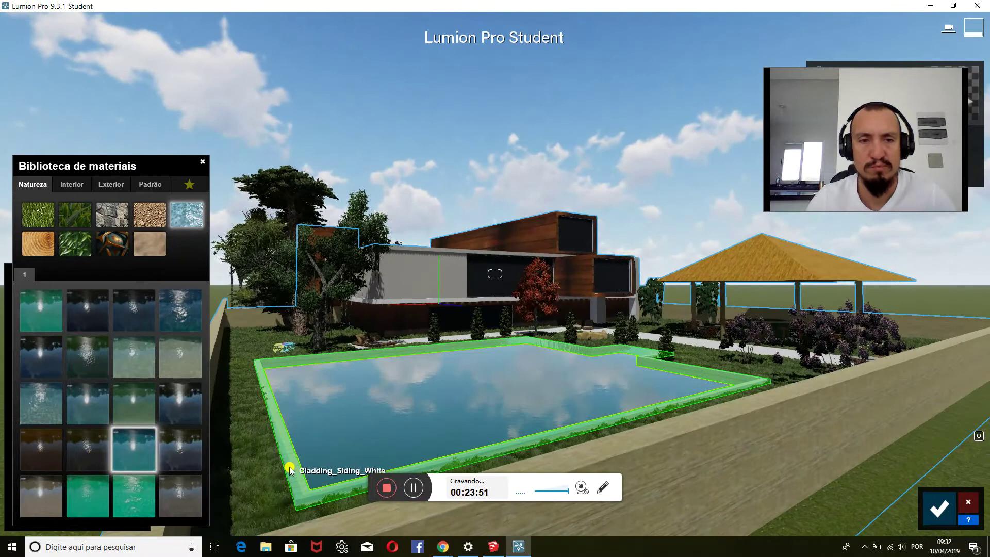
# Give the pool edge a plain colour material darkened to dark grey
pyautogui.click(290, 469)
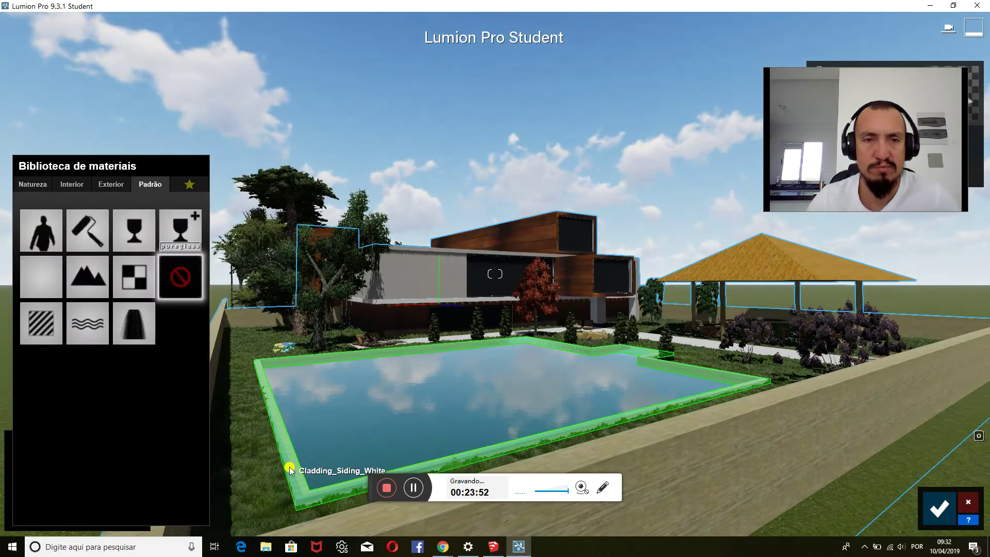
pyautogui.click(99, 231)
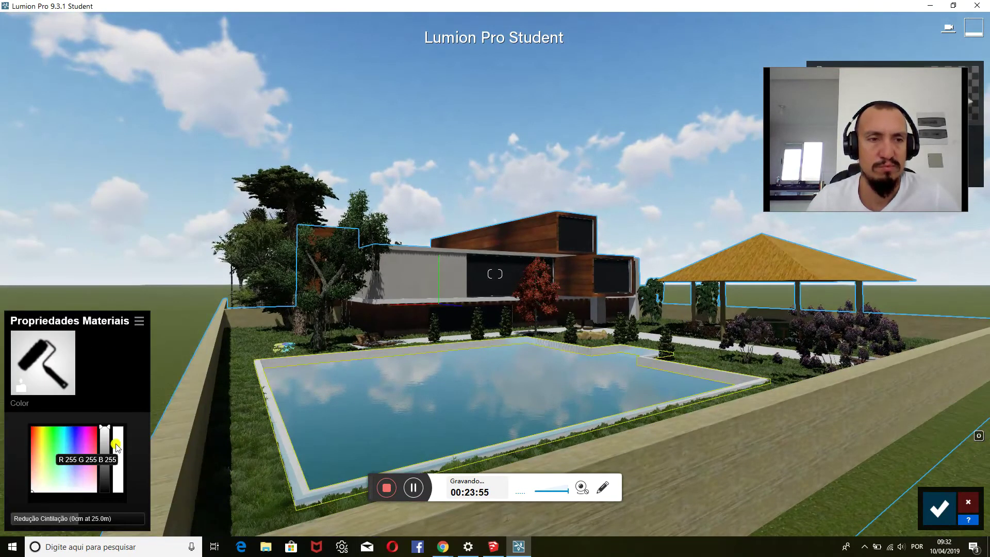
pyautogui.moveTo(103, 431); pyautogui.dragTo(101, 466)
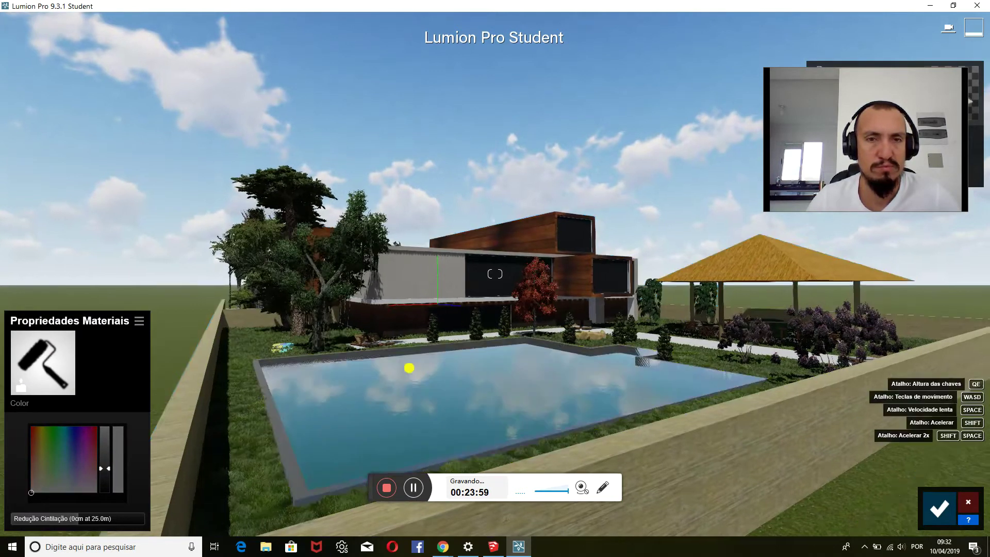
pyautogui.moveTo(409, 369); pyautogui.dragTo(409, 368, button='right')
pyautogui.press('s')
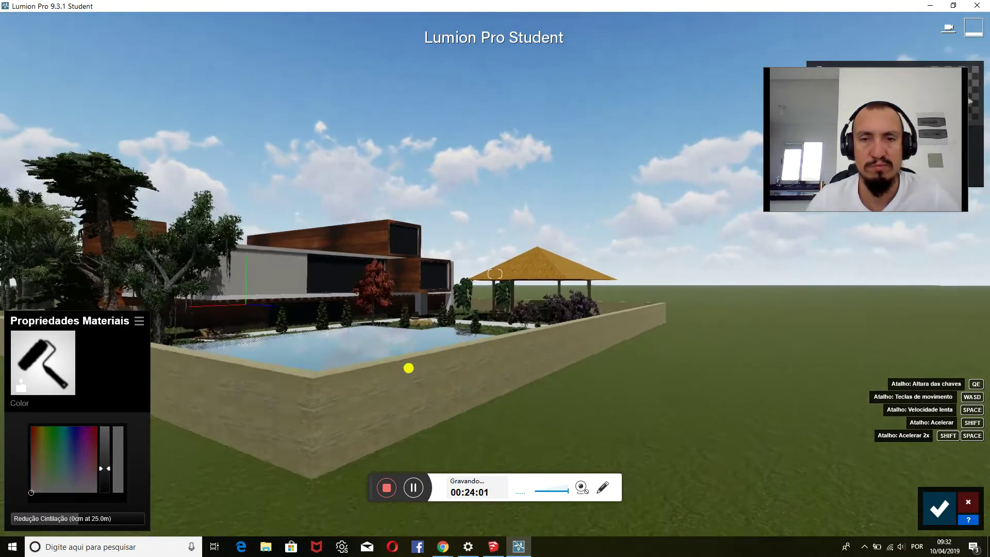
# Save the pool edge, then apply Polii BricksOld08 stone brick from Exterior page 2 to the wall
pyautogui.click(939, 508)
pyautogui.click(434, 406)
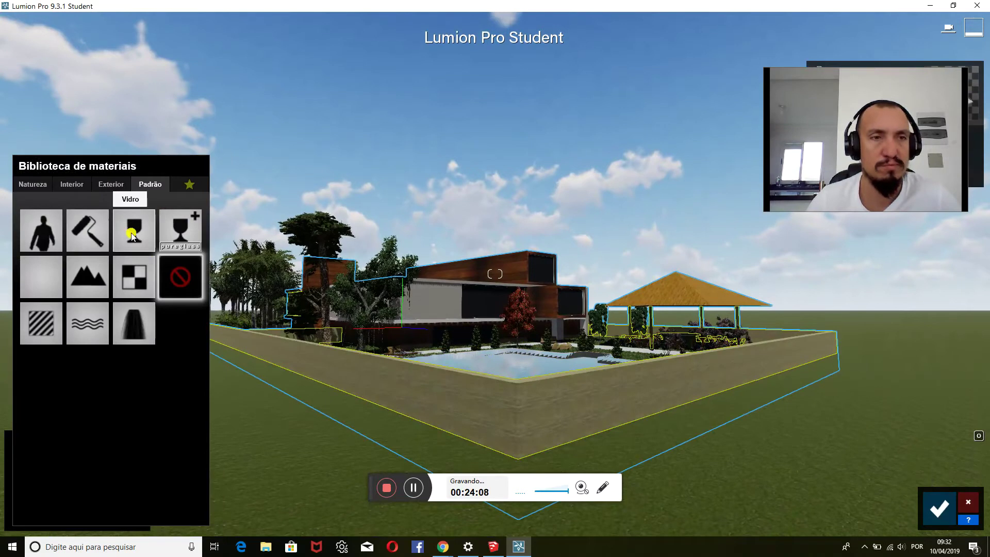
pyautogui.click(96, 186)
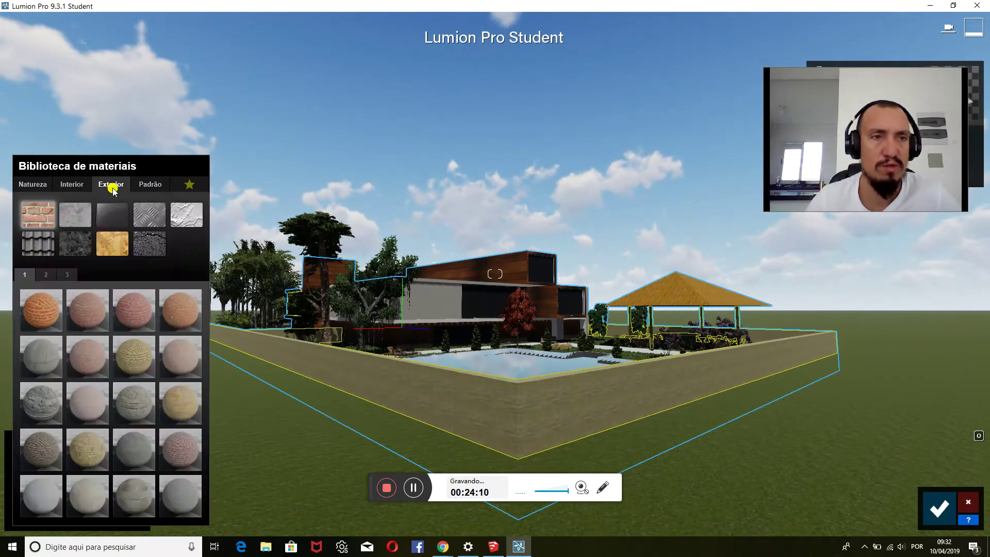
pyautogui.click(101, 187)
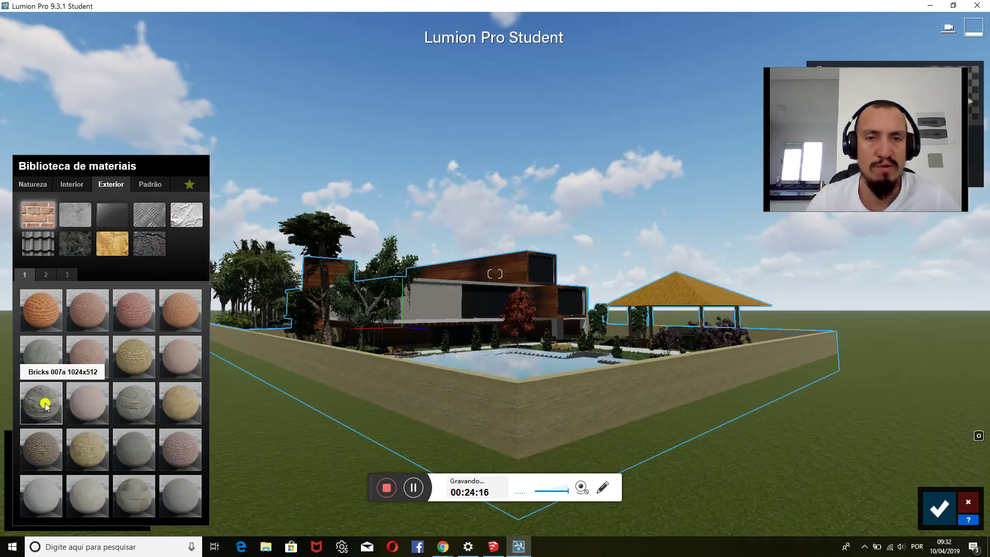
pyautogui.click(380, 403)
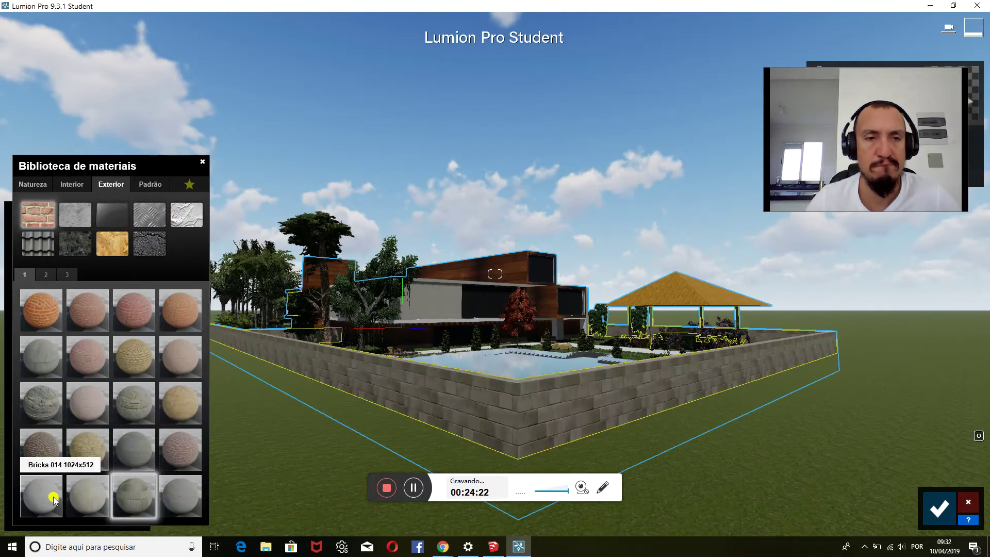
pyautogui.click(54, 280)
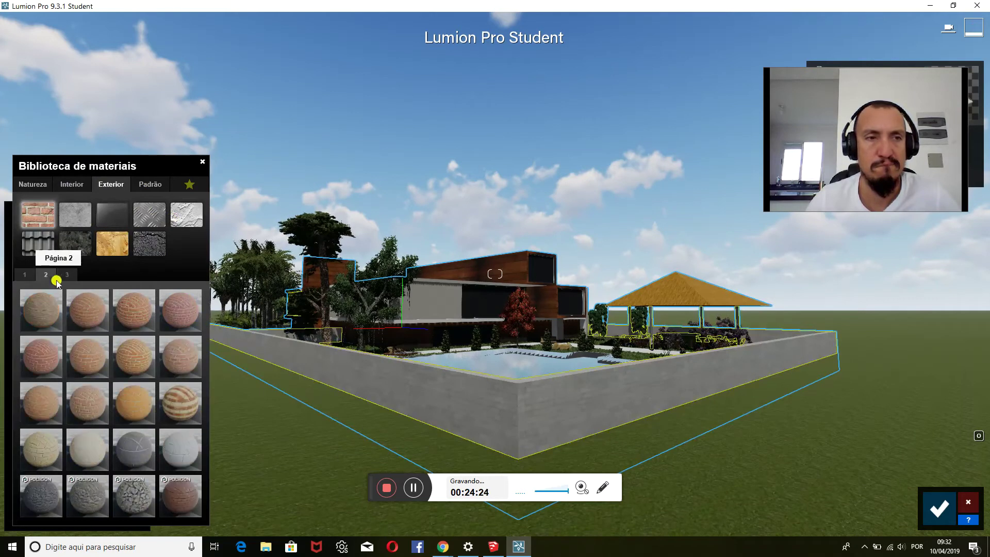
pyautogui.click(128, 479)
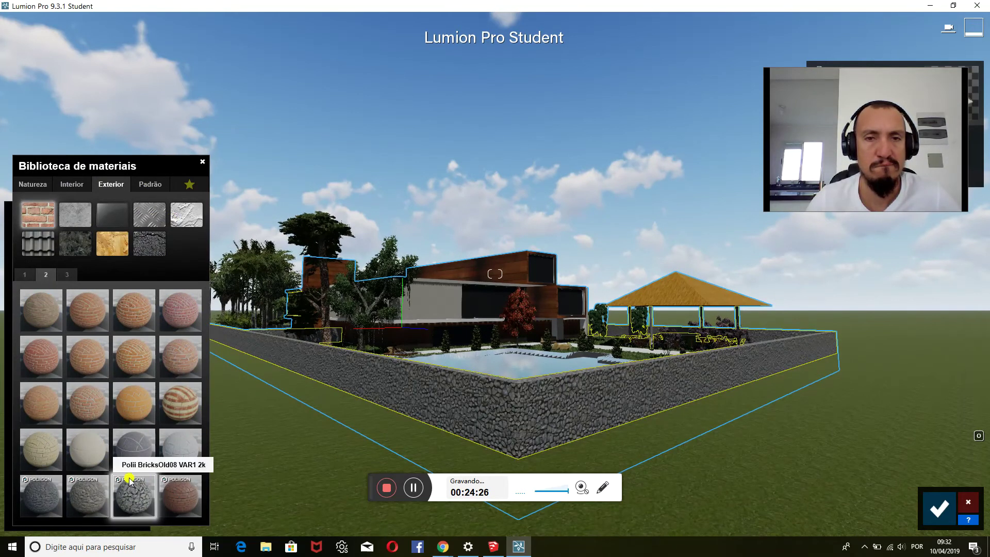
# Fly forward over the lawn and confirm the new wall material
pyautogui.moveTo(426, 413); pyautogui.dragTo(421, 406, button='right')
pyautogui.press('w')
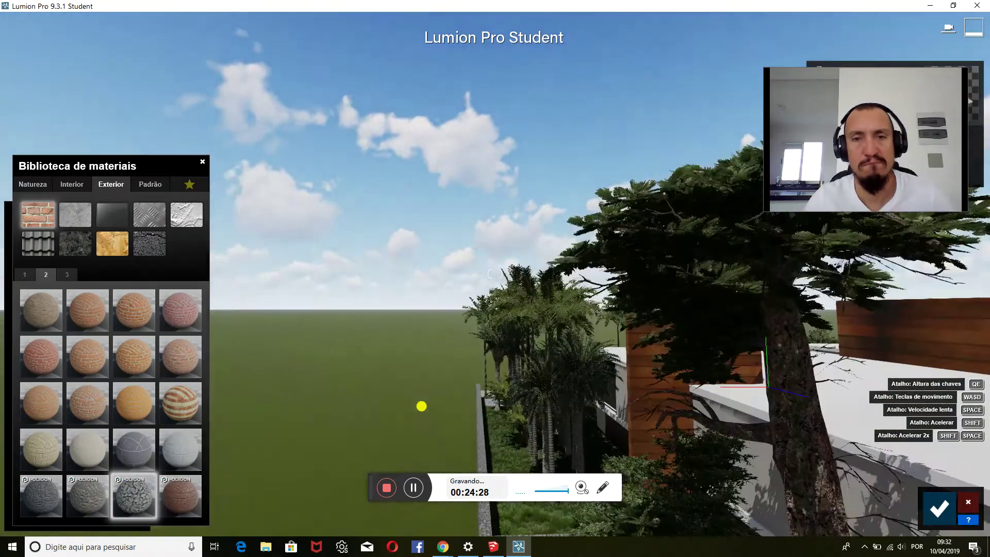
pyautogui.press('w')
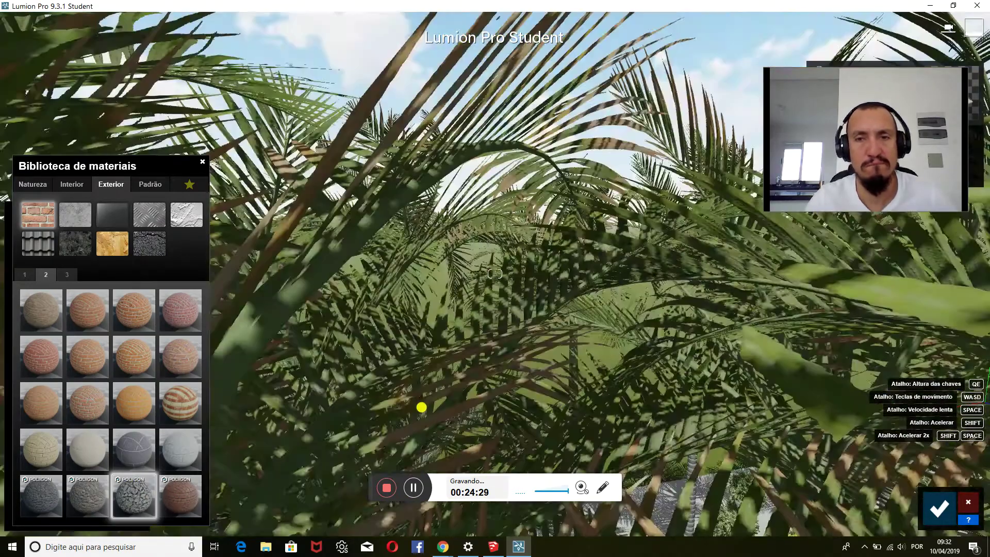
pyautogui.moveTo(422, 406); pyautogui.dragTo(531, 409, button='right')
pyautogui.click(934, 510)
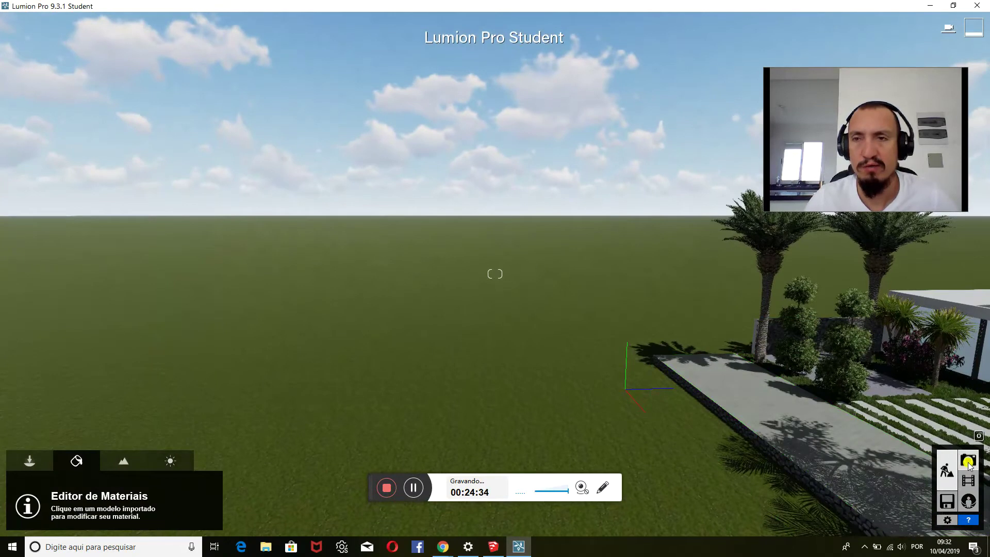
# Restore photo 1's camera and frame a slightly raised view of the house front behind the palms
pyautogui.click(969, 462)
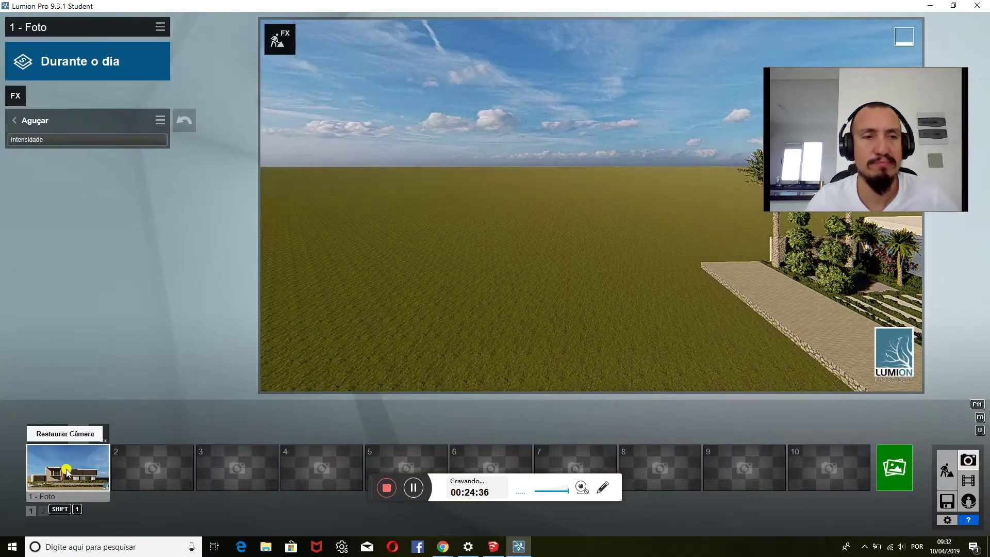
pyautogui.click(67, 469)
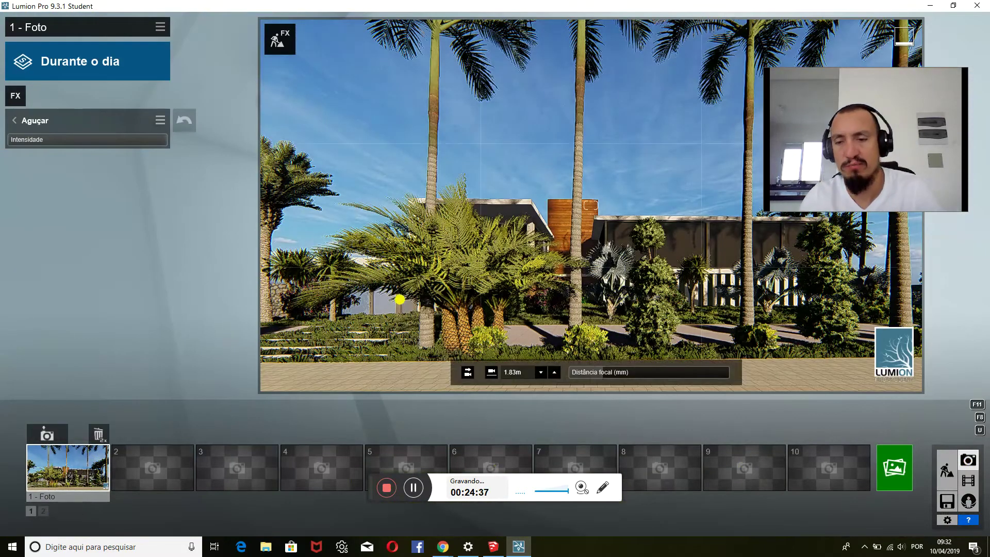
pyautogui.press('w')
pyautogui.press('w')
pyautogui.press('w')
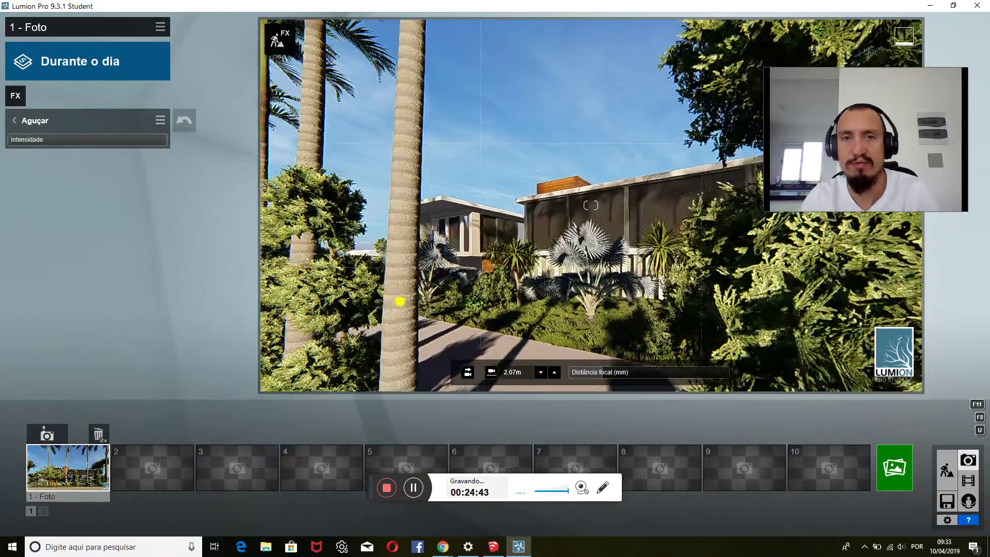
pyautogui.press('d')
pyautogui.press('a')
pyautogui.press('a')
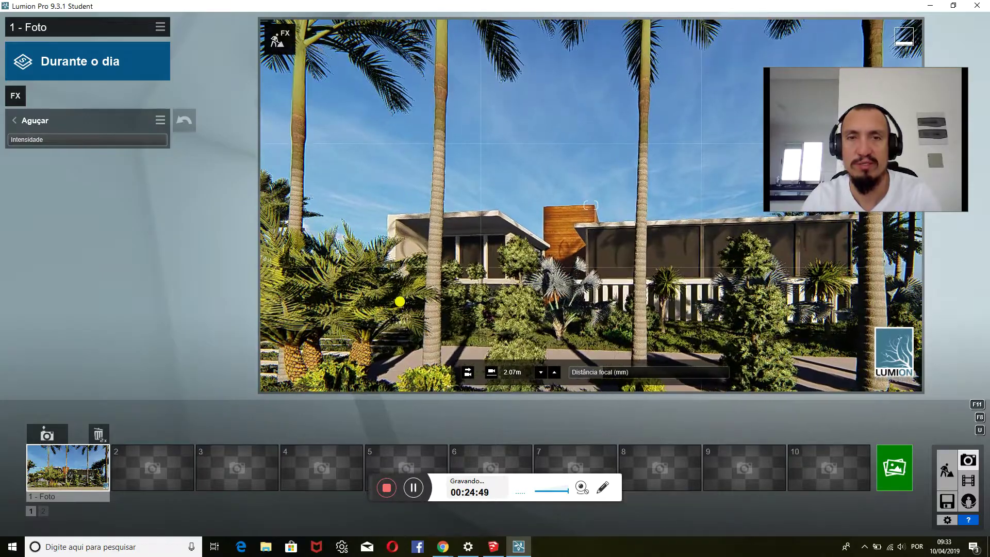
pyautogui.press('a')
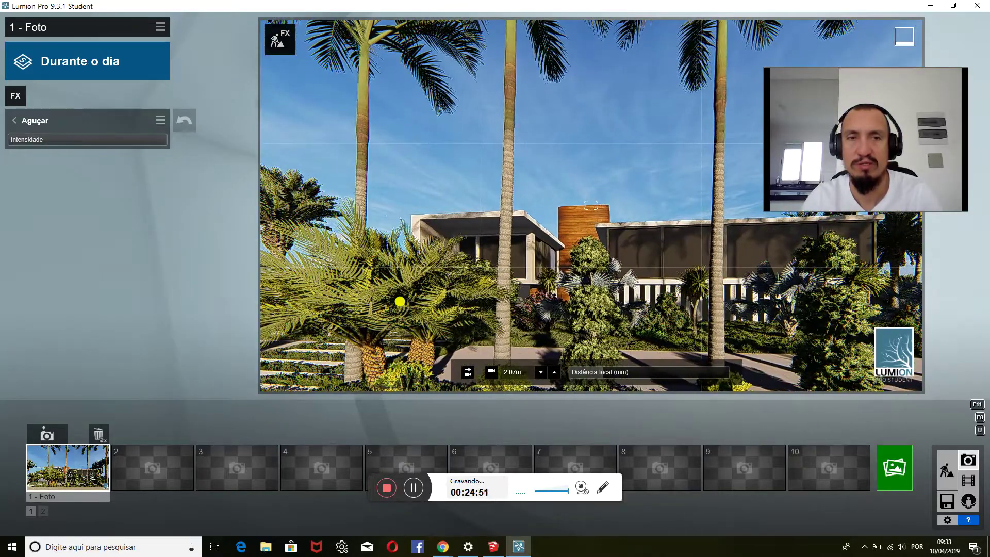
pyautogui.press('a')
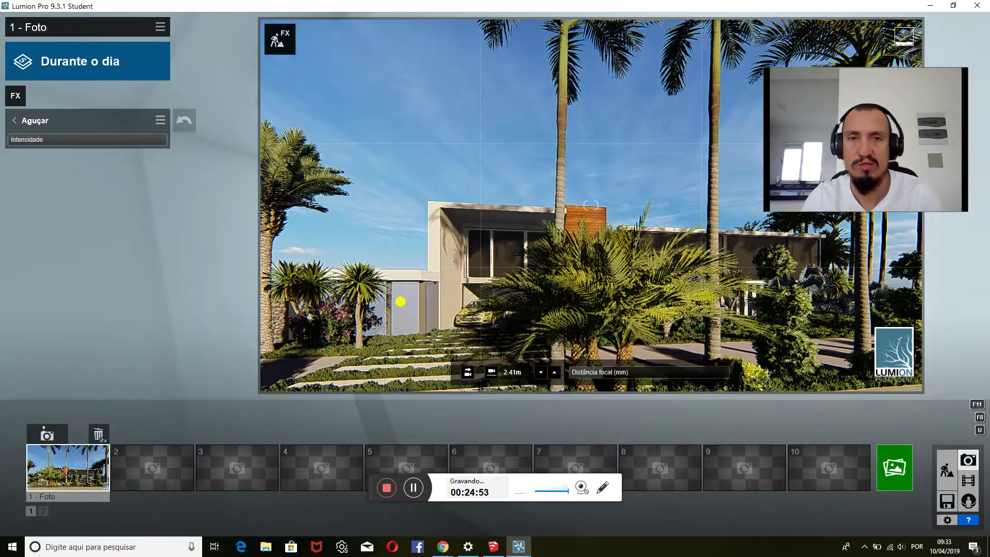
pyautogui.press('a')
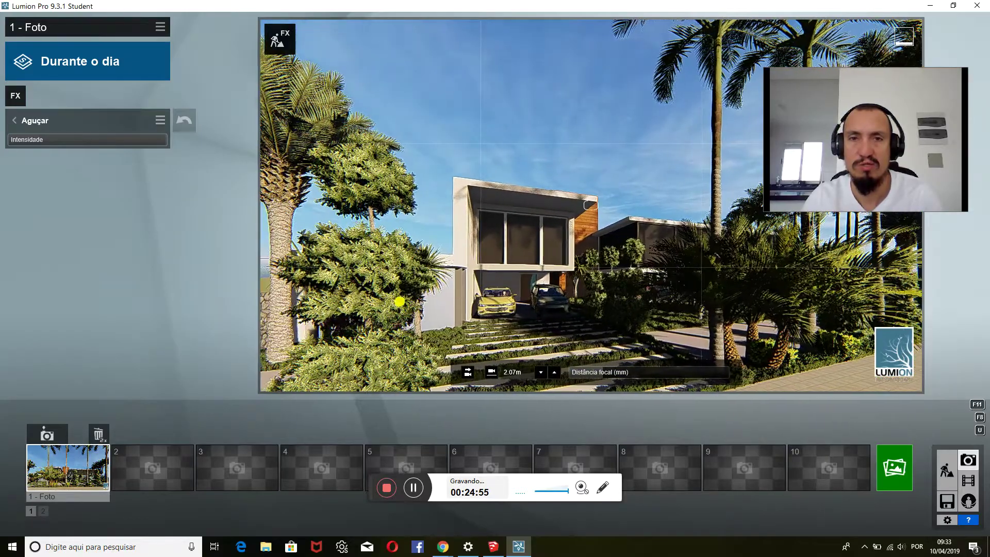
pyautogui.press('d')
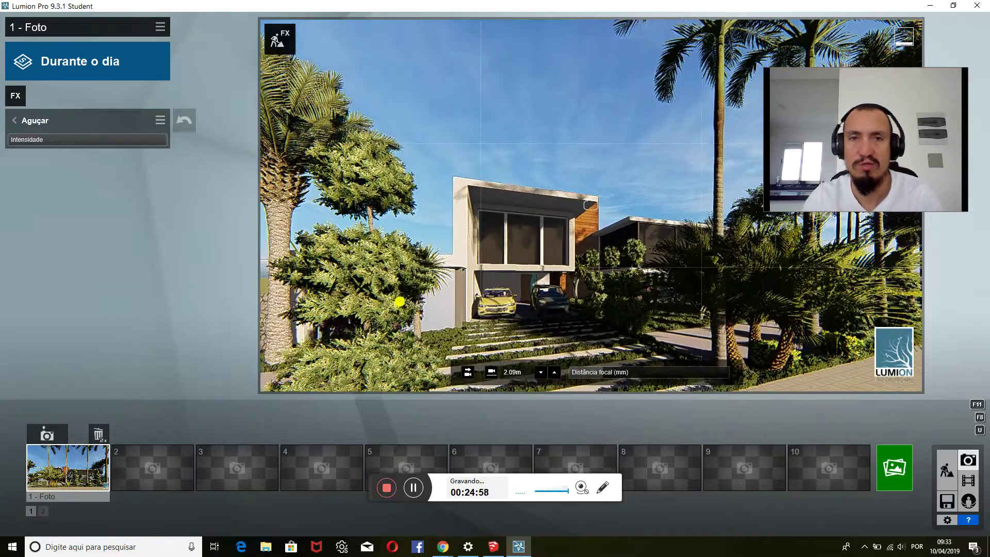
pyautogui.press('q')
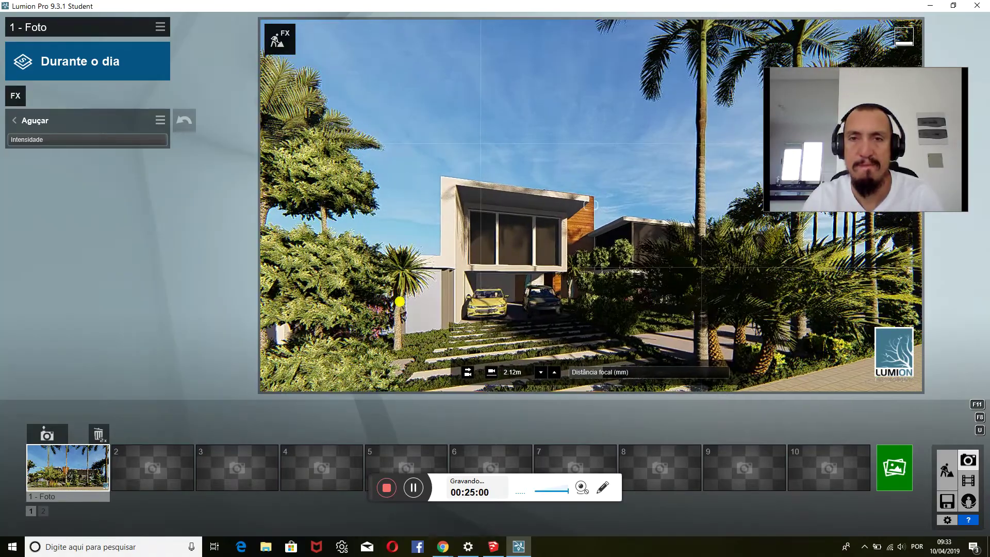
pyautogui.press('d')
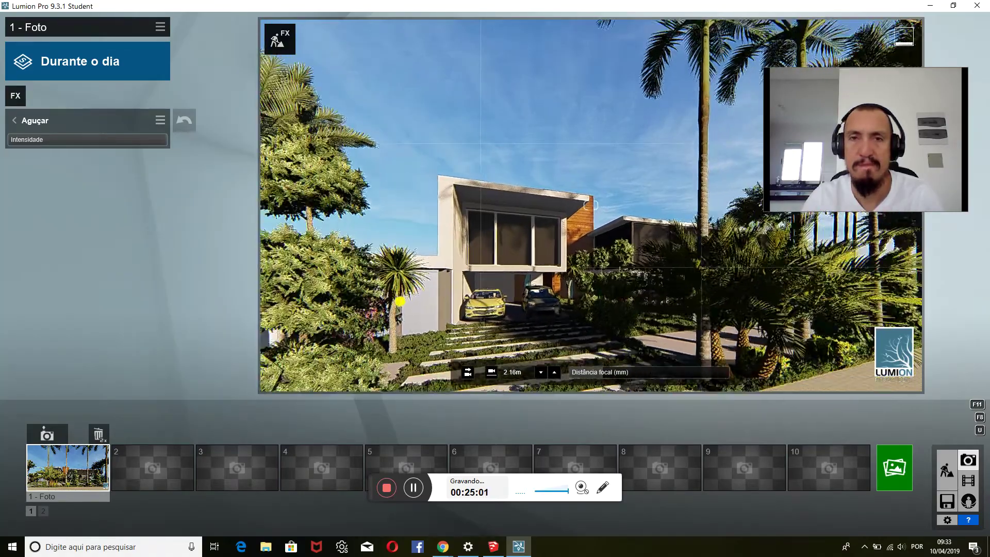
pyautogui.press('d')
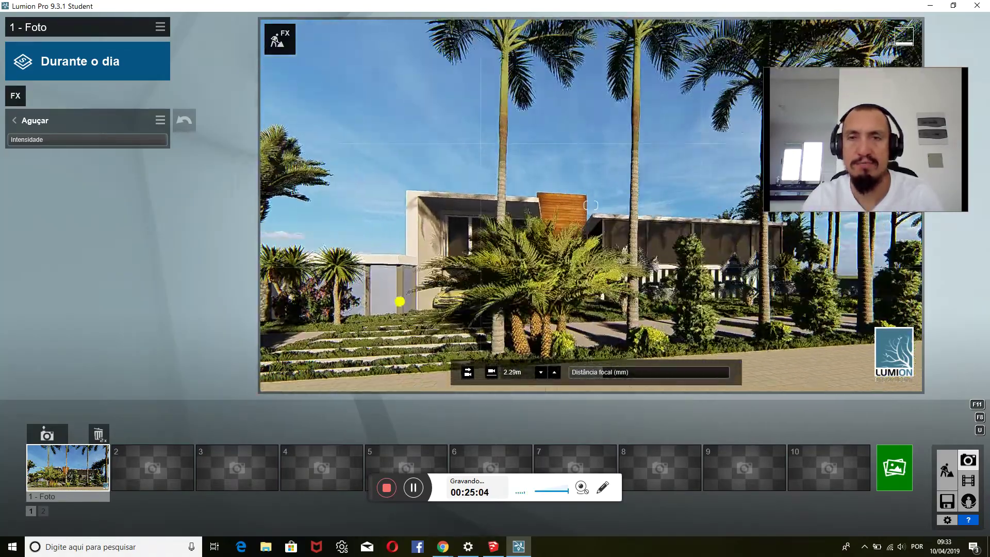
pyautogui.press('q')
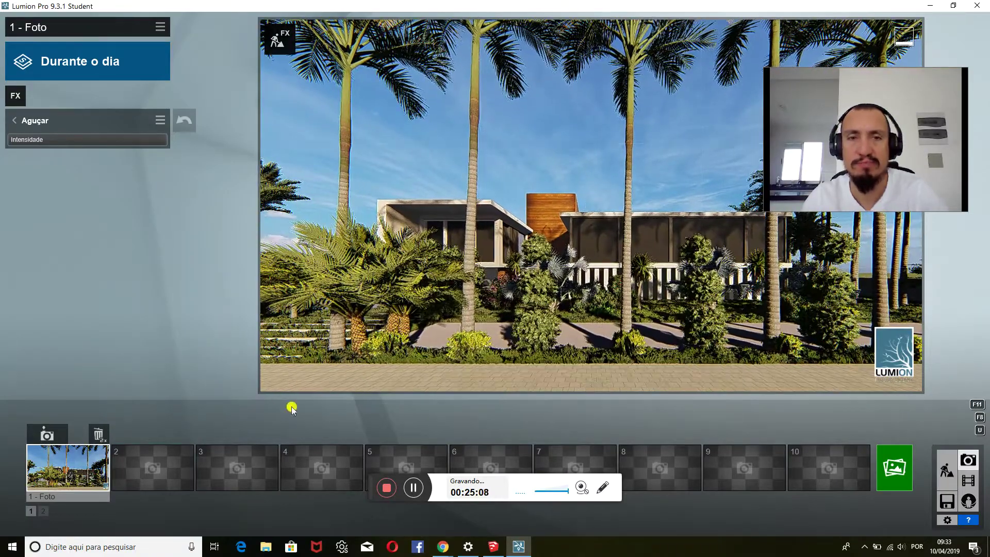
# Render photo 1 at 1920x1080 desktop resolution as a JPG named 'r'
pyautogui.click(896, 471)
pyautogui.click(382, 415)
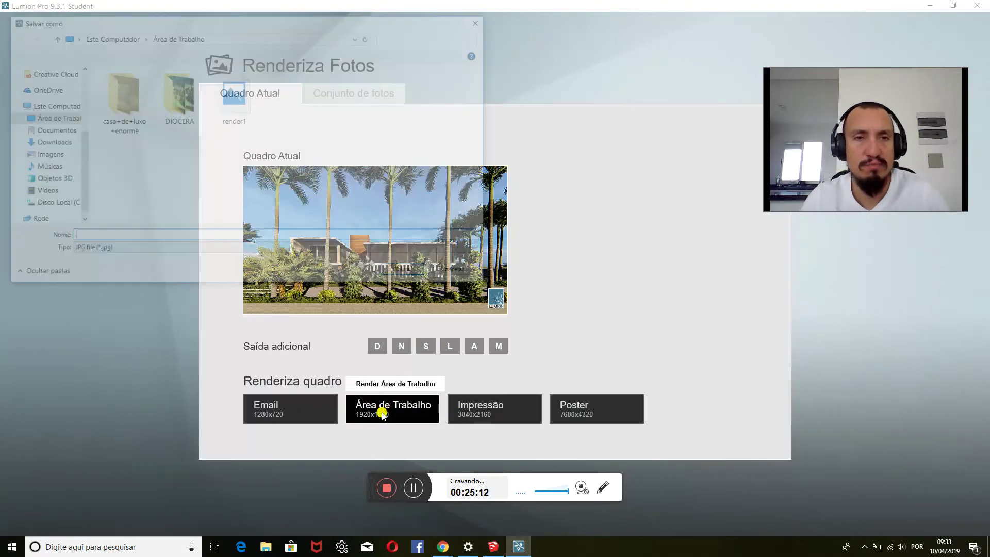
pyautogui.write('render')
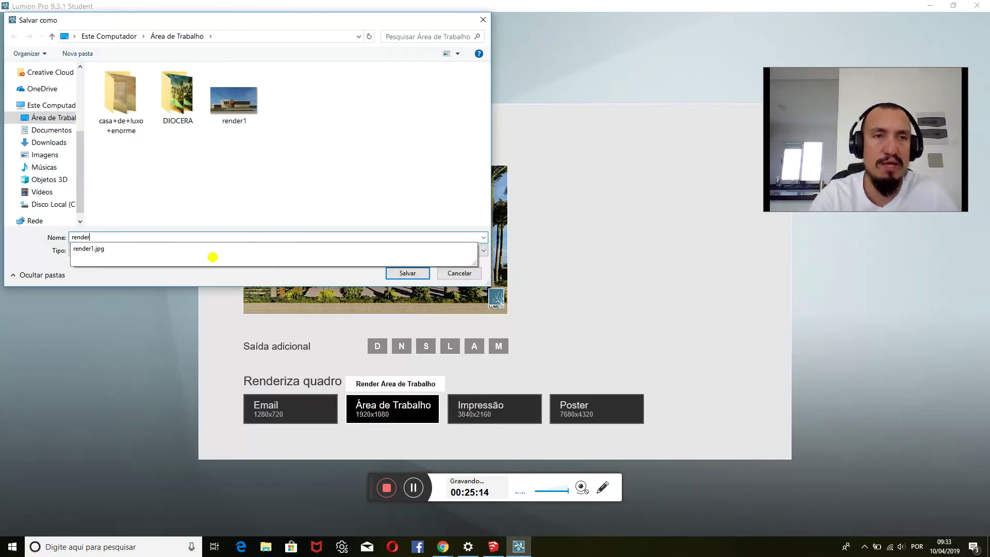
pyautogui.press('Return')
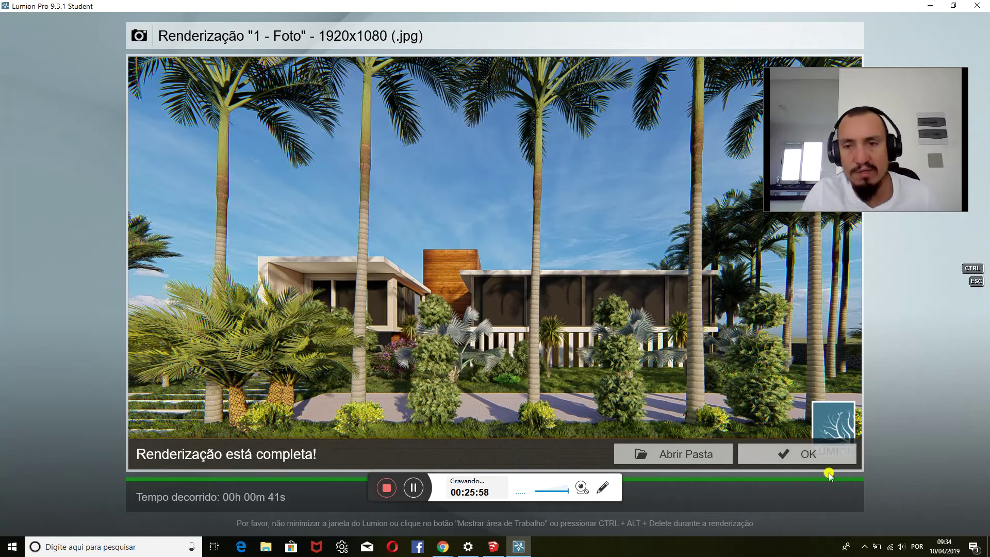
pyautogui.click(805, 460)
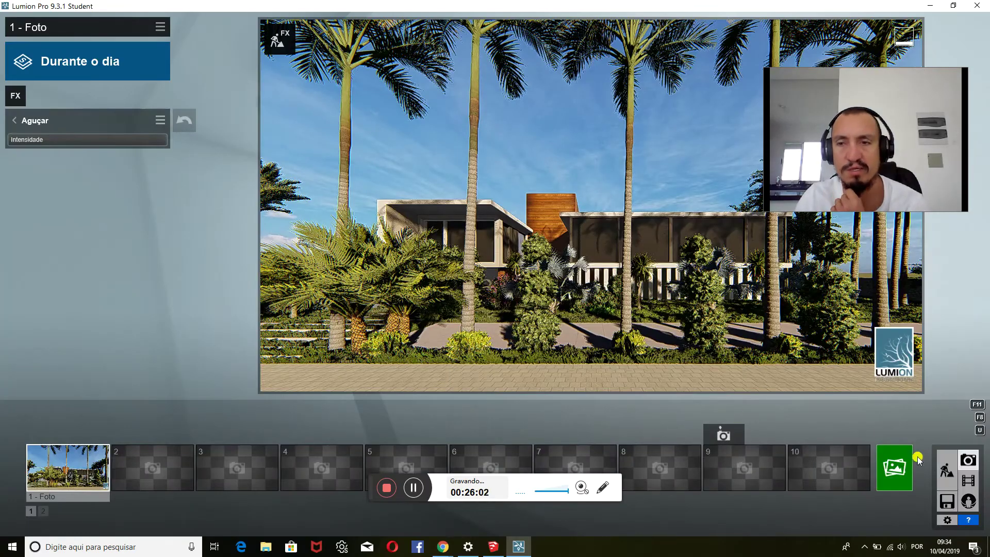
# Add a Reflection effect to the photo and open its reflection plane editor
pyautogui.click(947, 470)
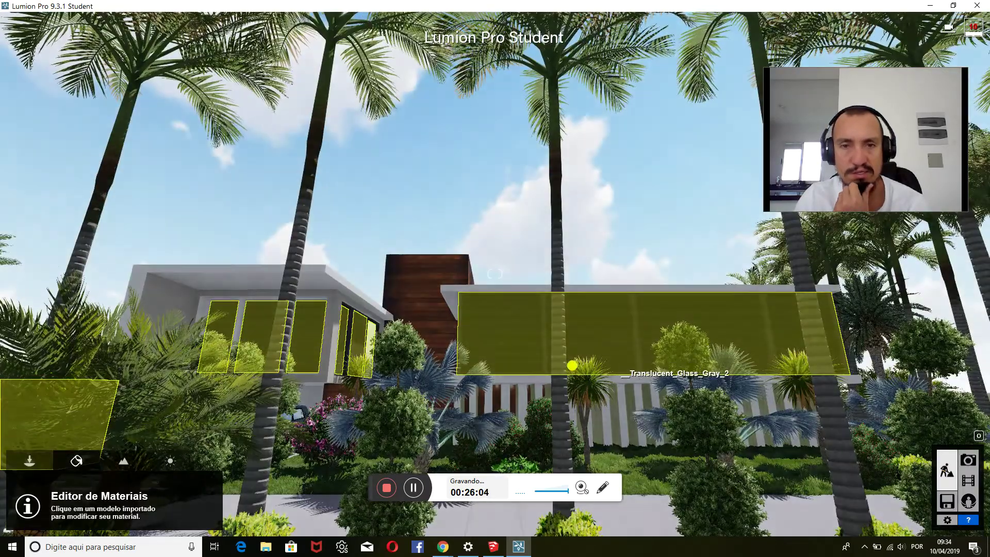
pyautogui.press('d')
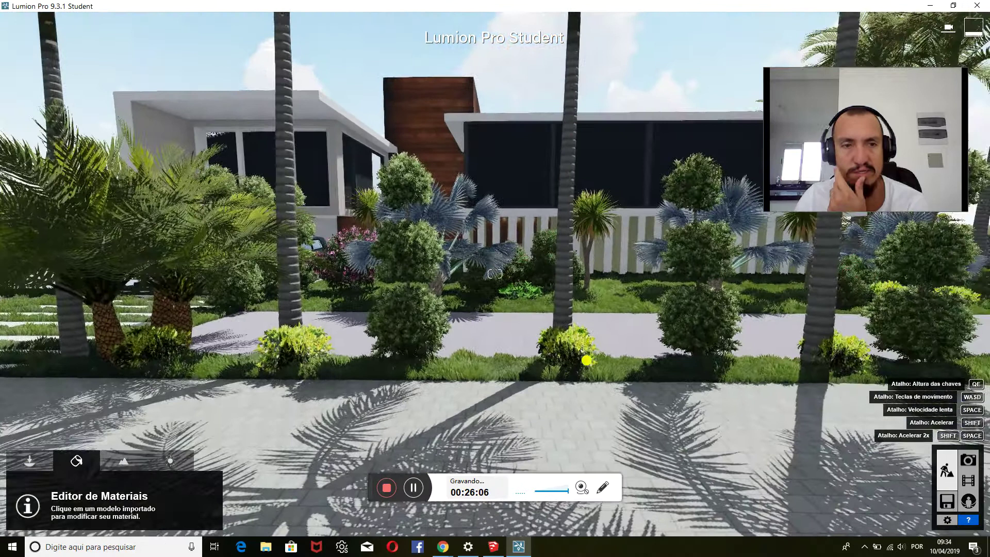
pyautogui.click(971, 469)
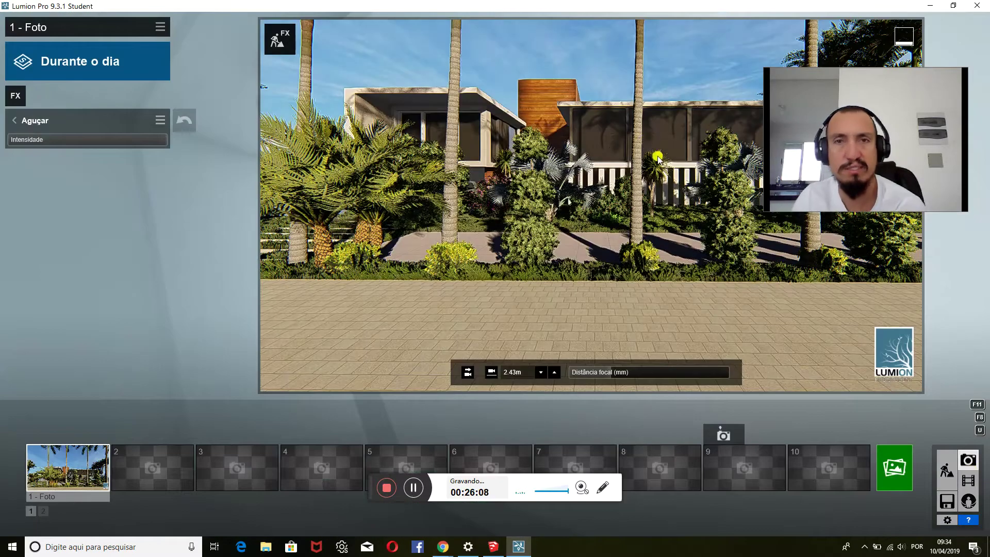
pyautogui.click(16, 95)
pyautogui.click(269, 94)
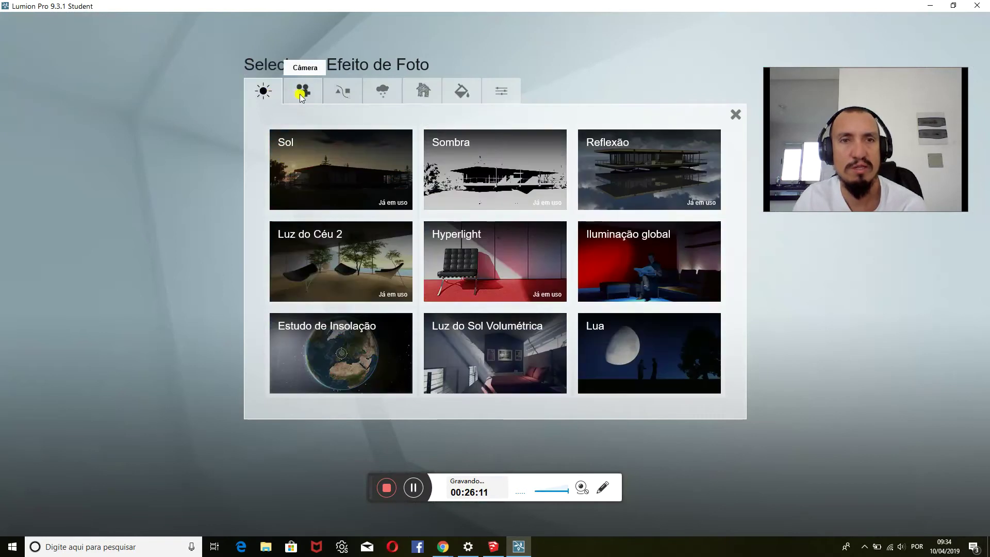
pyautogui.click(608, 173)
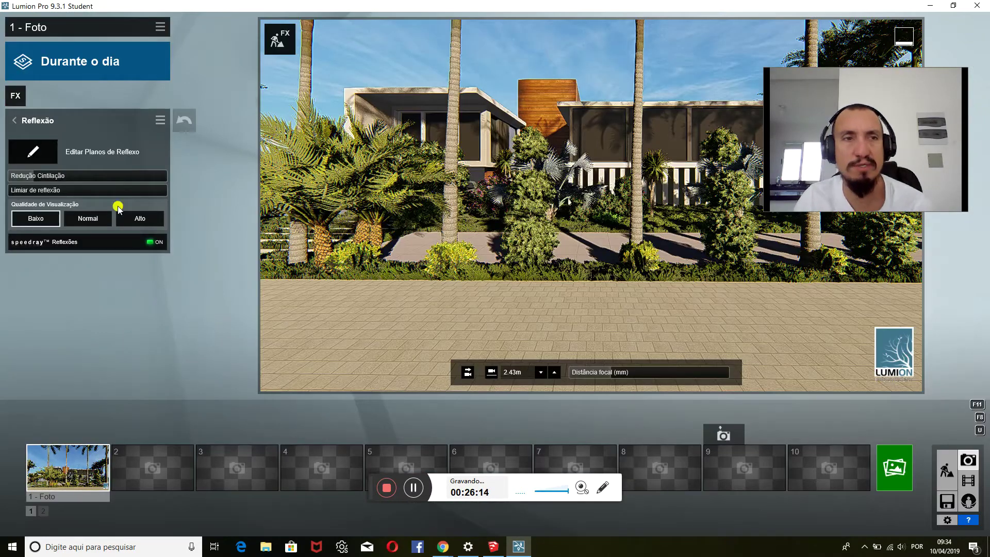
pyautogui.click(29, 158)
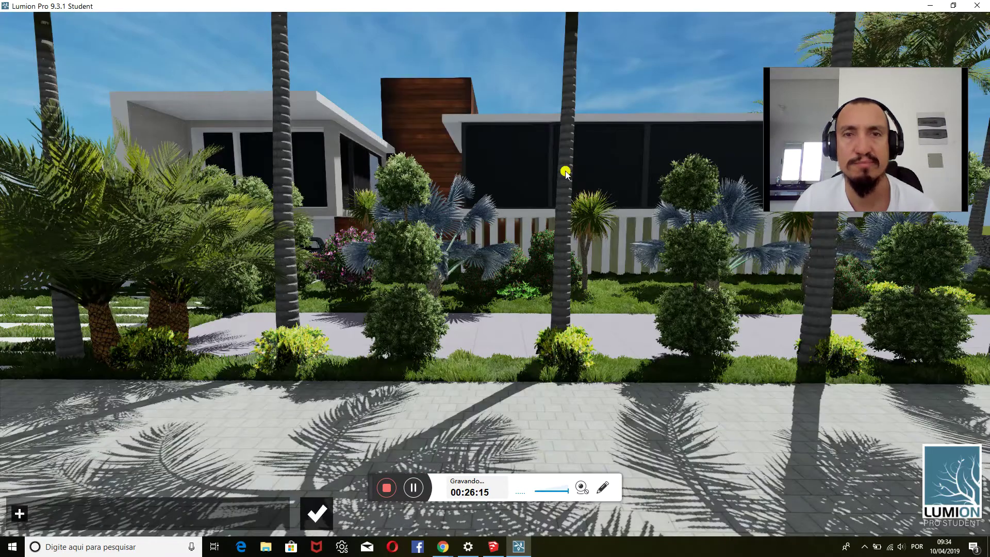
# Add reflection planes on the left, side and front windows
pyautogui.click(19, 515)
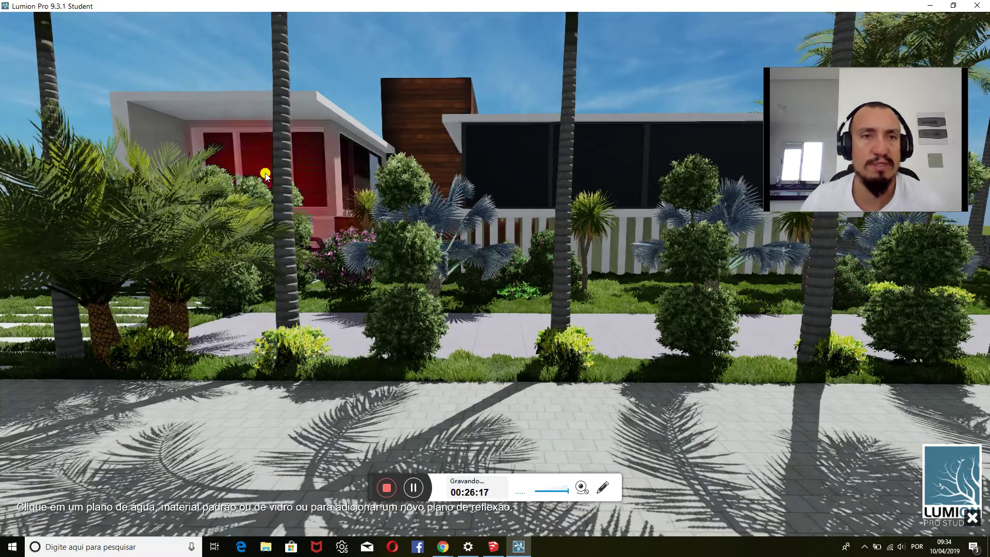
pyautogui.click(266, 176)
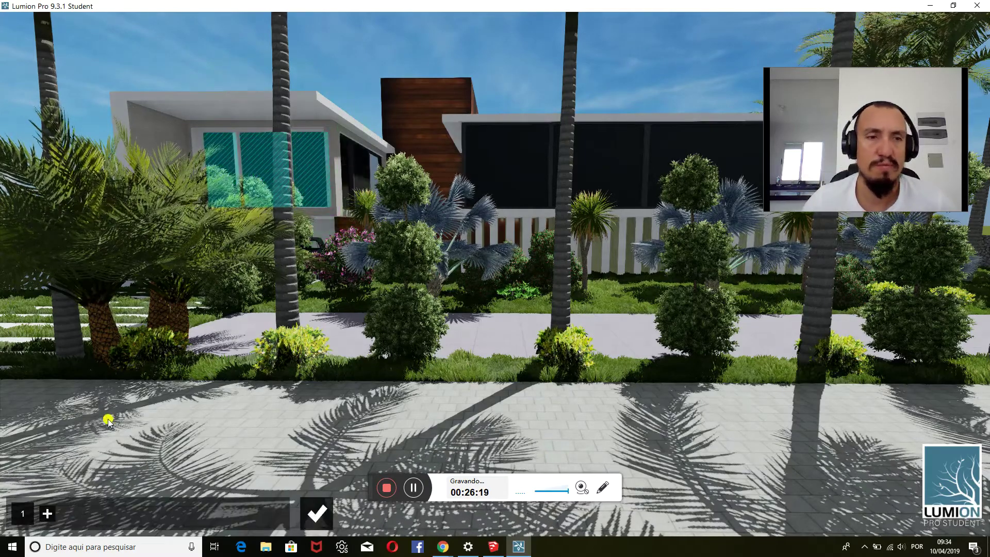
pyautogui.click(42, 513)
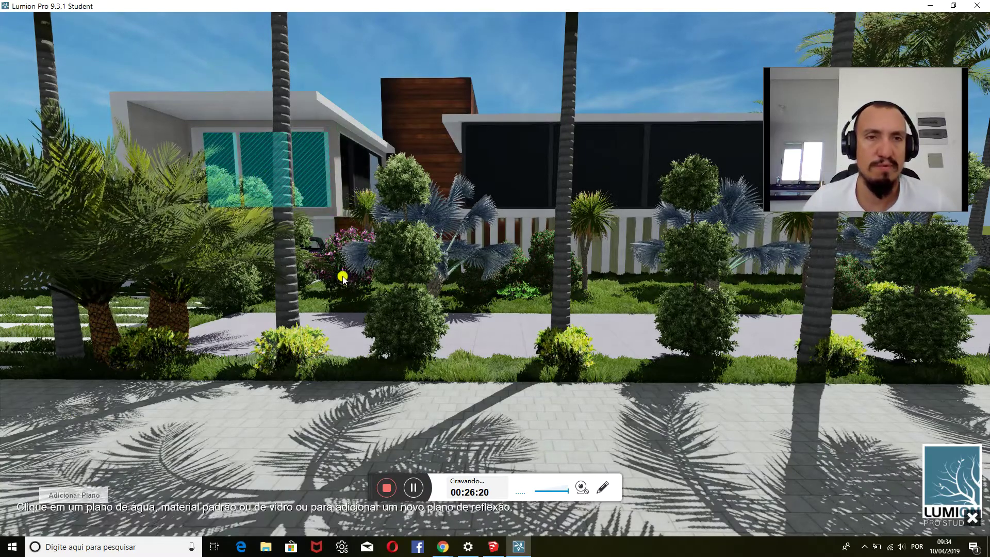
pyautogui.click(355, 176)
pyautogui.click(74, 514)
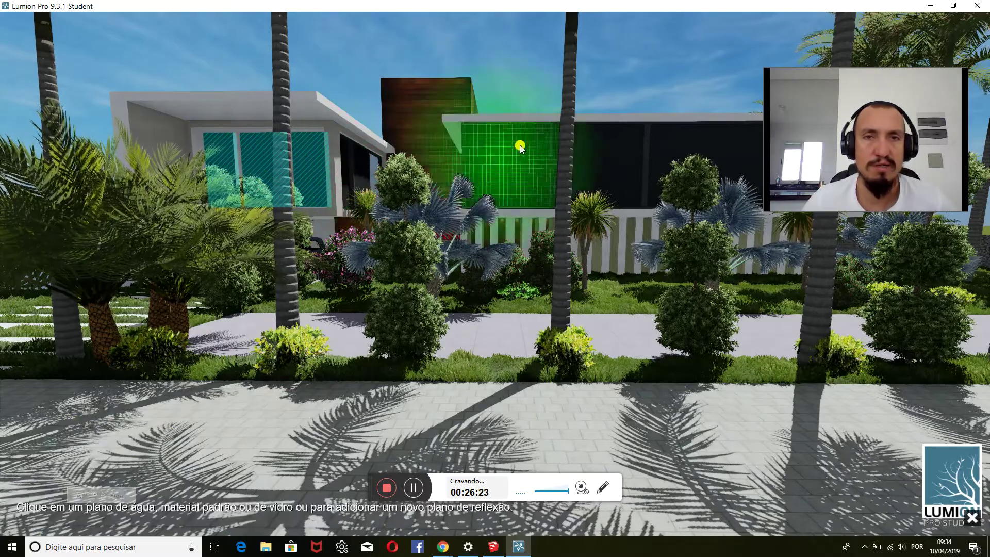
pyautogui.click(521, 151)
# Fly the camera up over the garden and add a reflection plane on the pool
pyautogui.moveTo(560, 177); pyautogui.dragTo(561, 177, button='right')
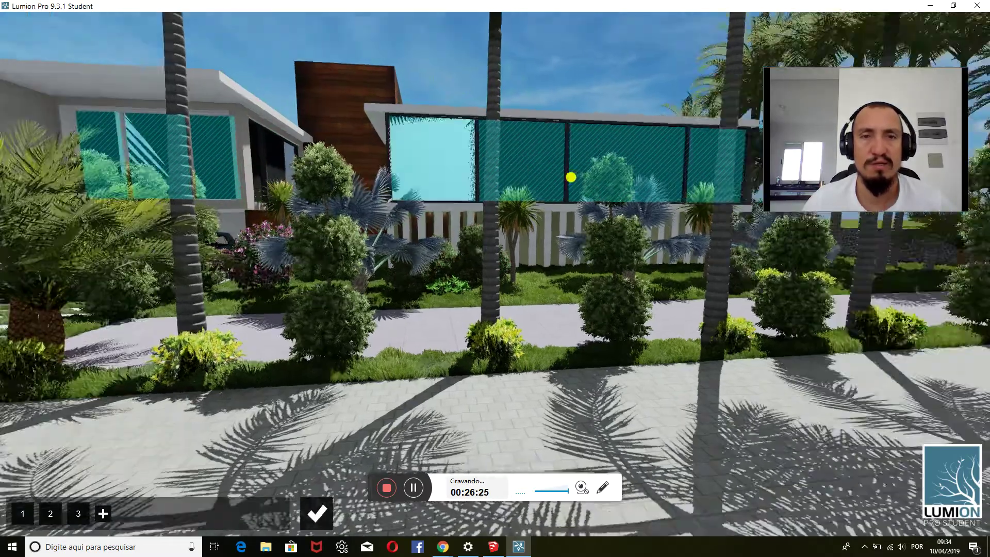
pyautogui.press('w')
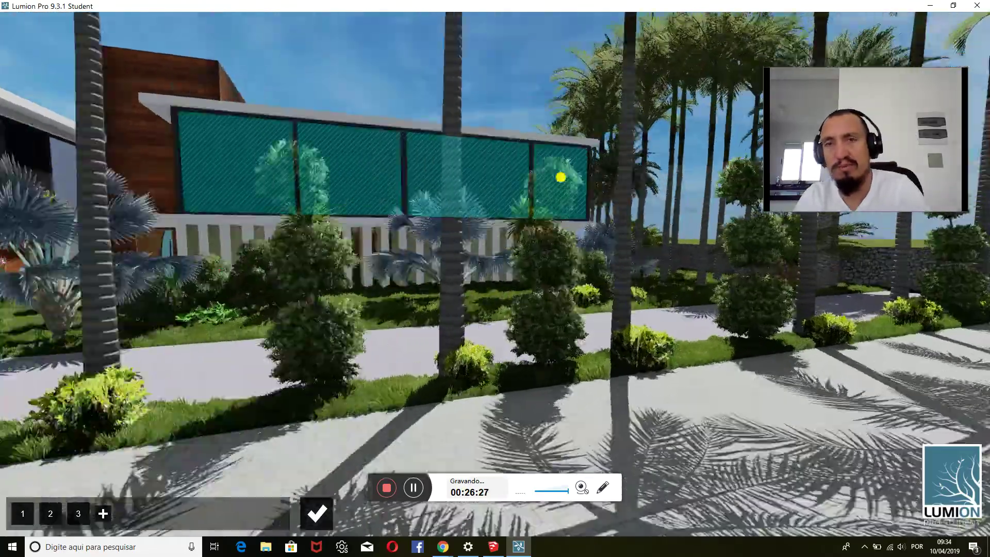
pyautogui.press('s')
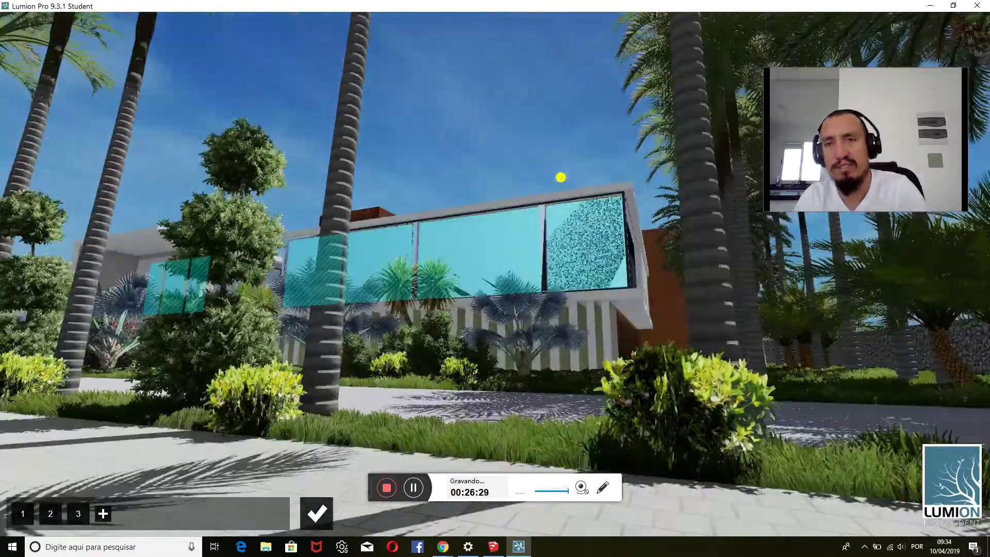
pyautogui.press('w')
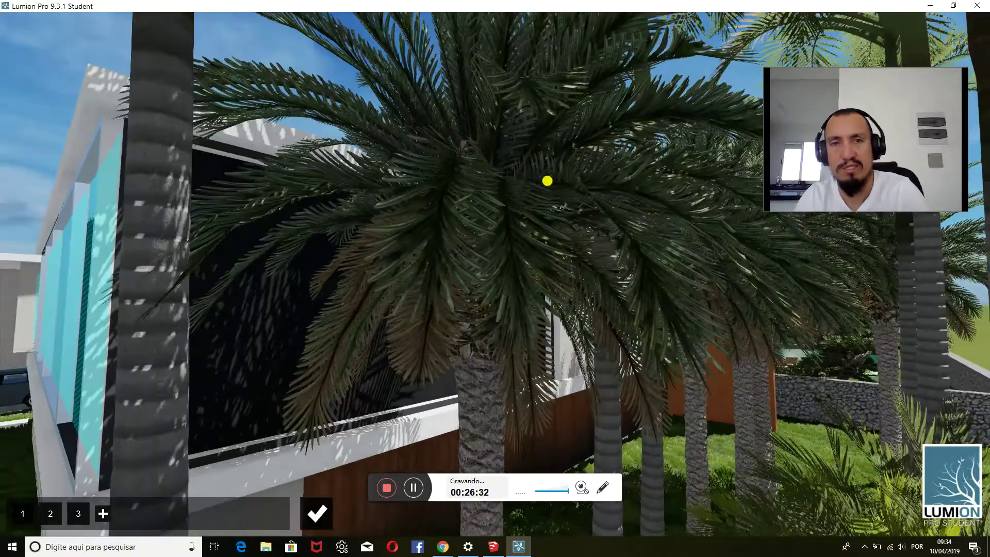
pyautogui.press('s')
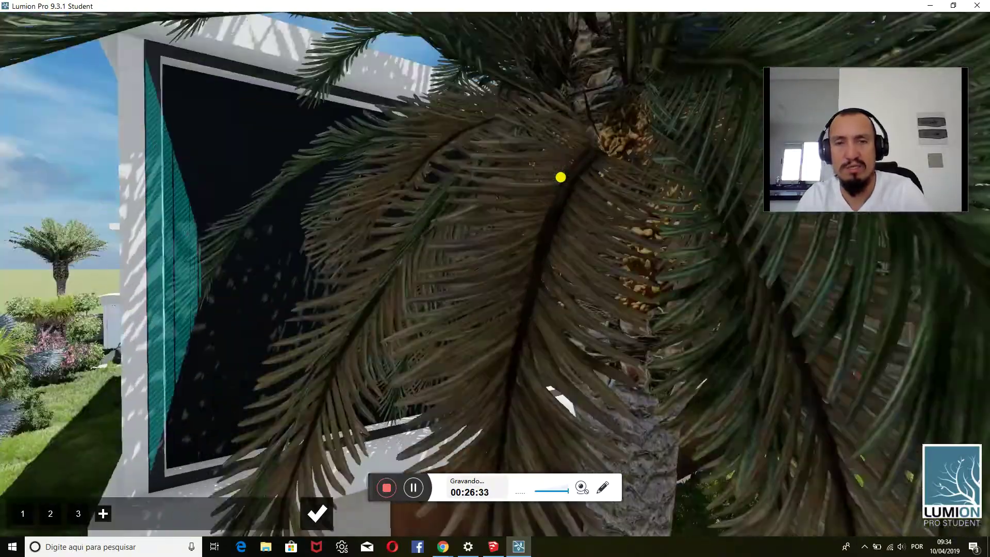
pyautogui.press('a')
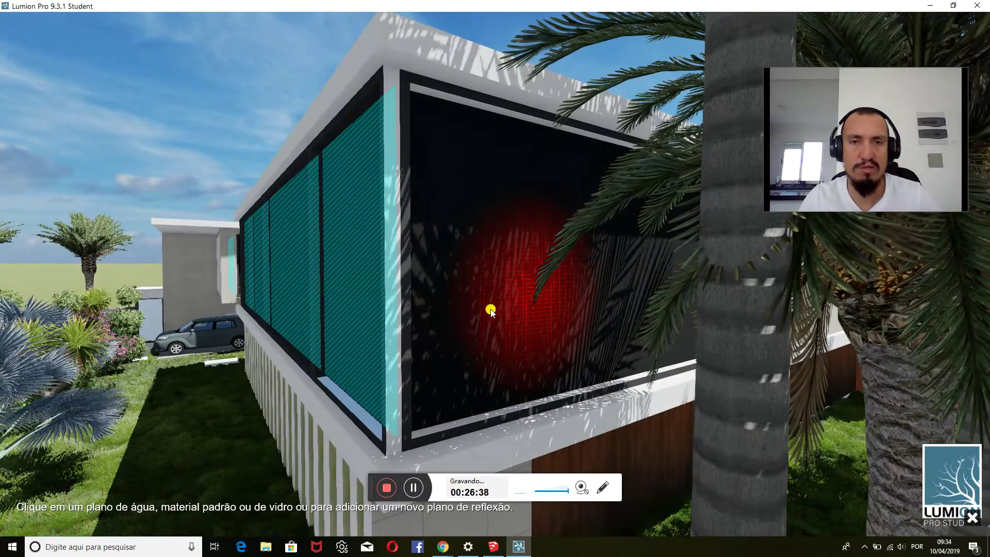
pyautogui.press('w')
pyautogui.press('q')
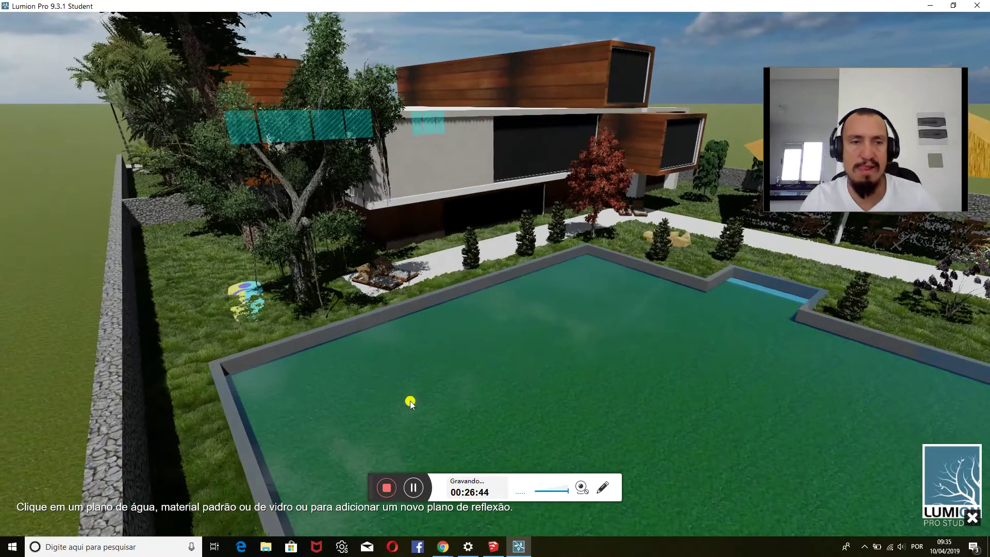
pyautogui.click(540, 385)
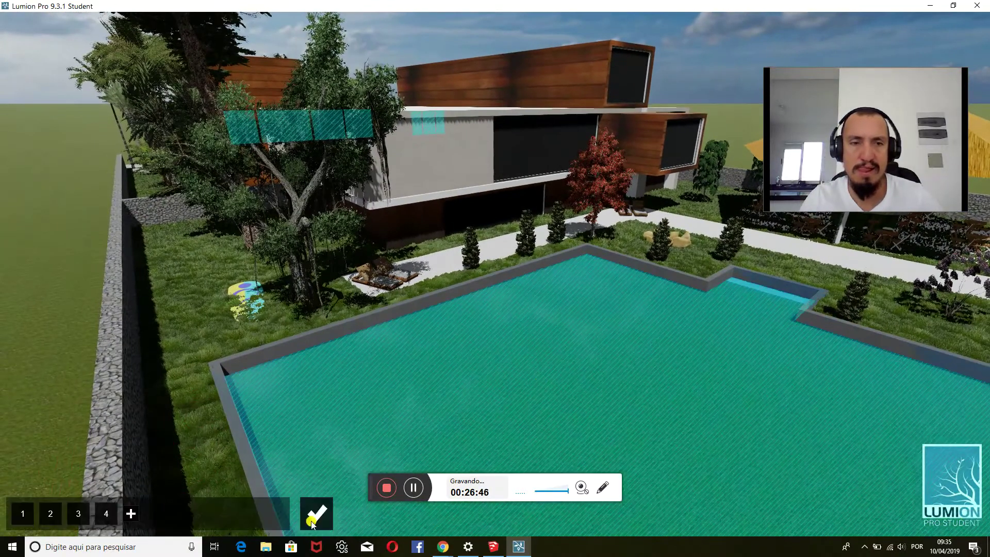
# Add a reflection plane on the front glass facade and confirm the planes
pyautogui.click(133, 515)
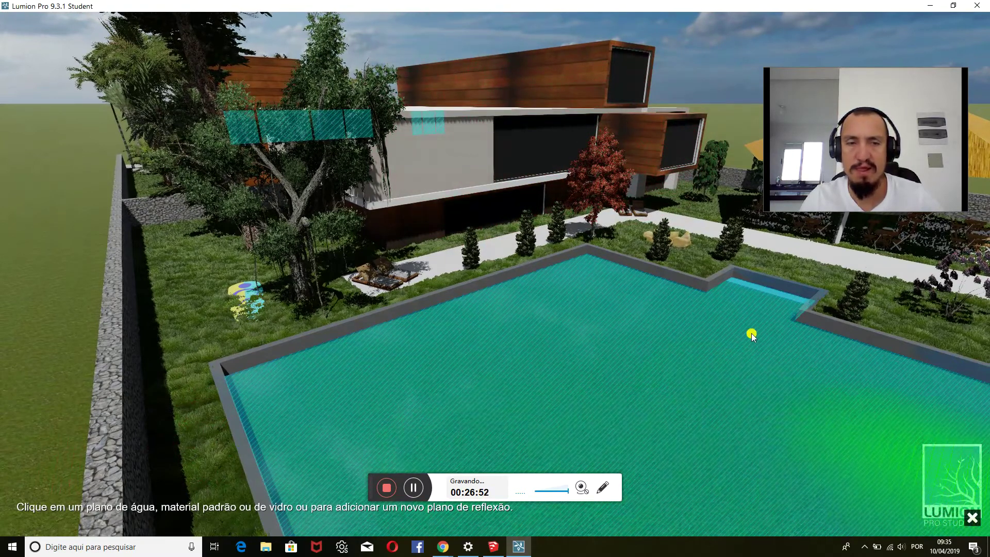
pyautogui.moveTo(632, 298); pyautogui.dragTo(751, 316, button='right')
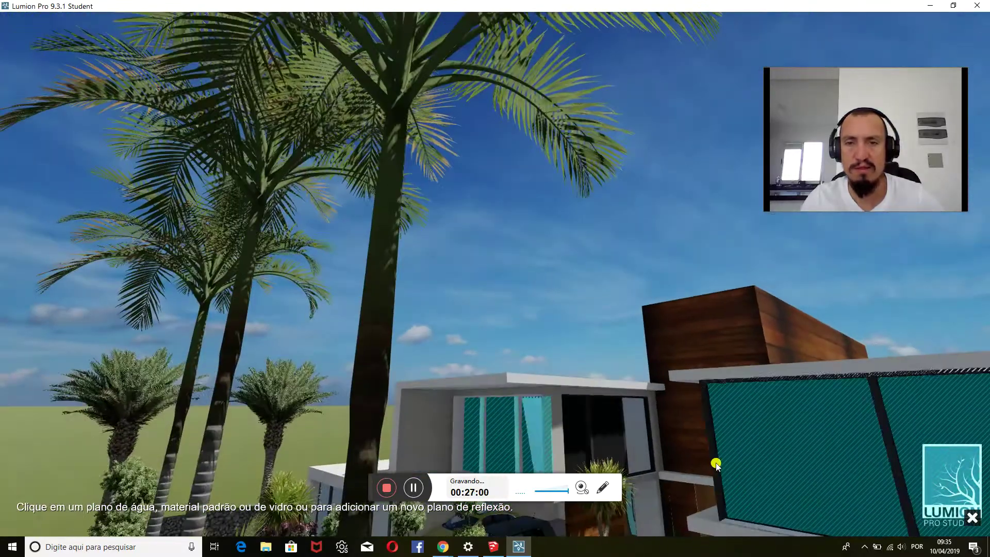
pyautogui.click(599, 439)
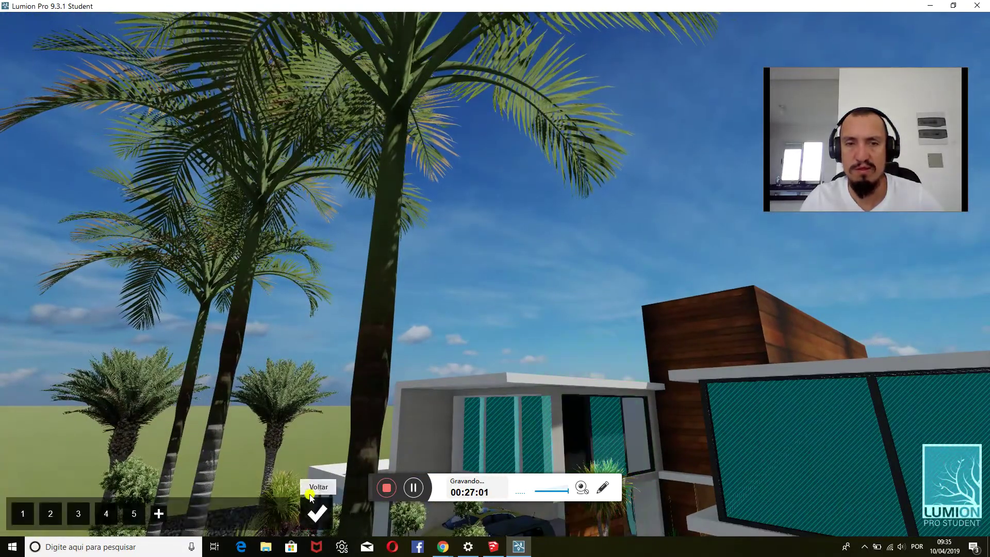
pyautogui.click(316, 512)
# Fly the camera through the glass facade into the room, facing an interior wall
pyautogui.moveTo(620, 281); pyautogui.dragTo(621, 282, button='right')
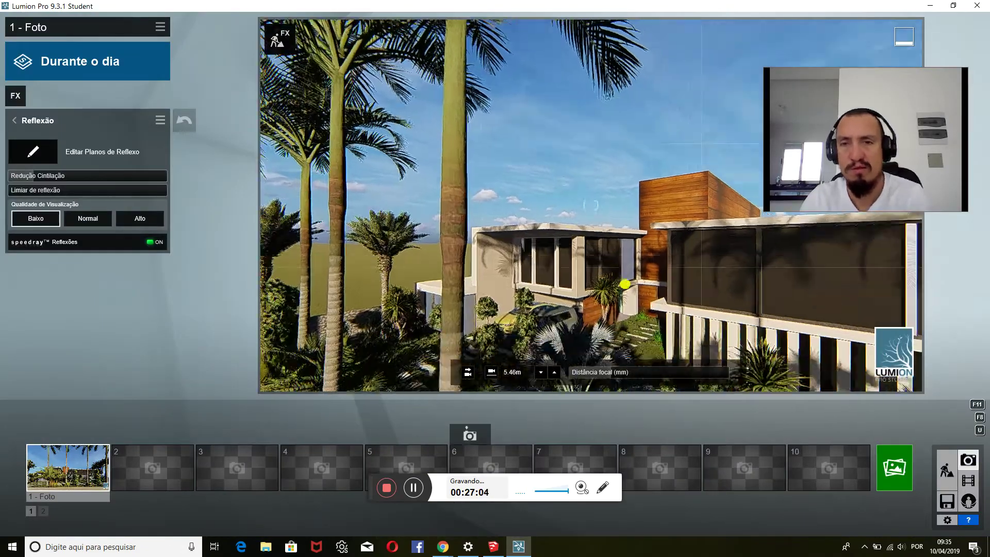
pyautogui.press('d')
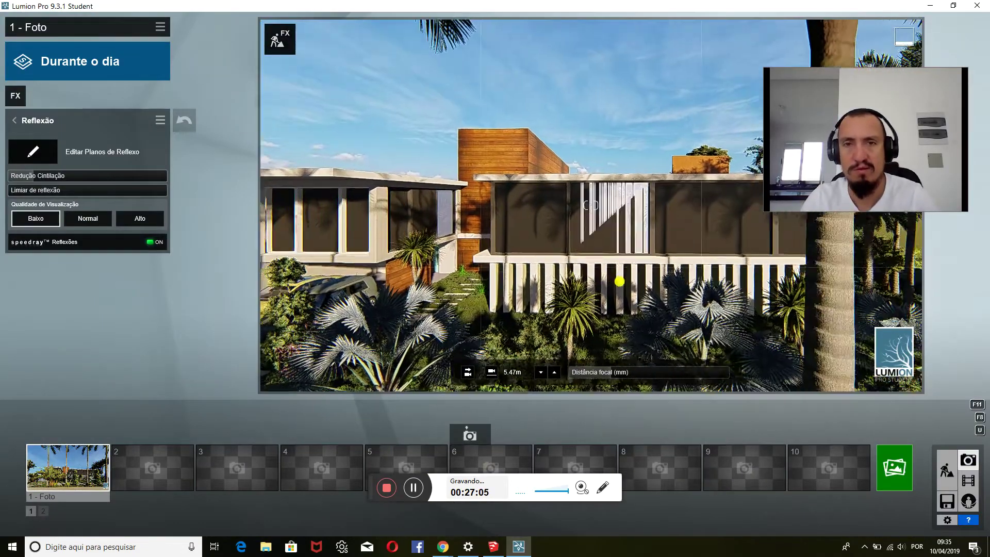
pyautogui.moveTo(615, 285); pyautogui.dragTo(618, 279, button='right')
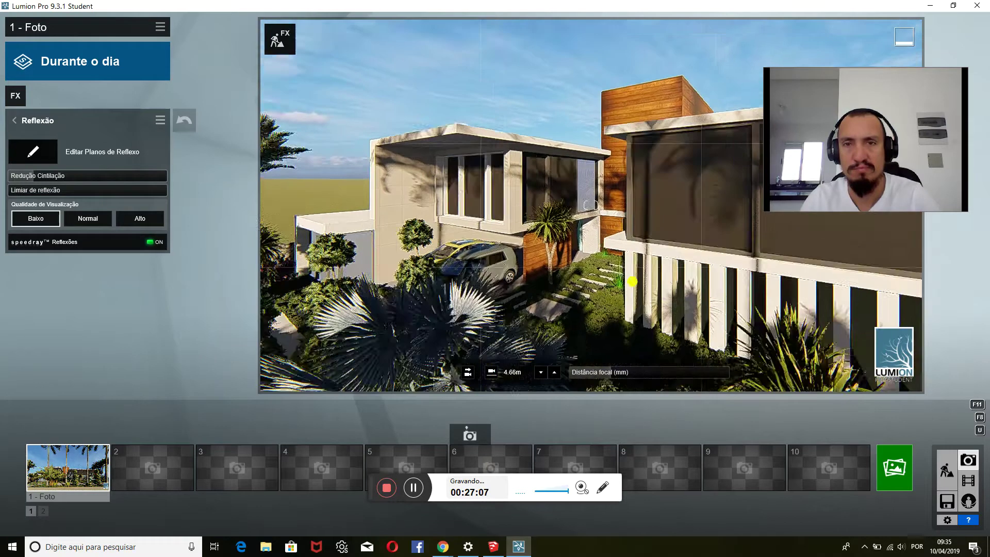
pyautogui.press('w')
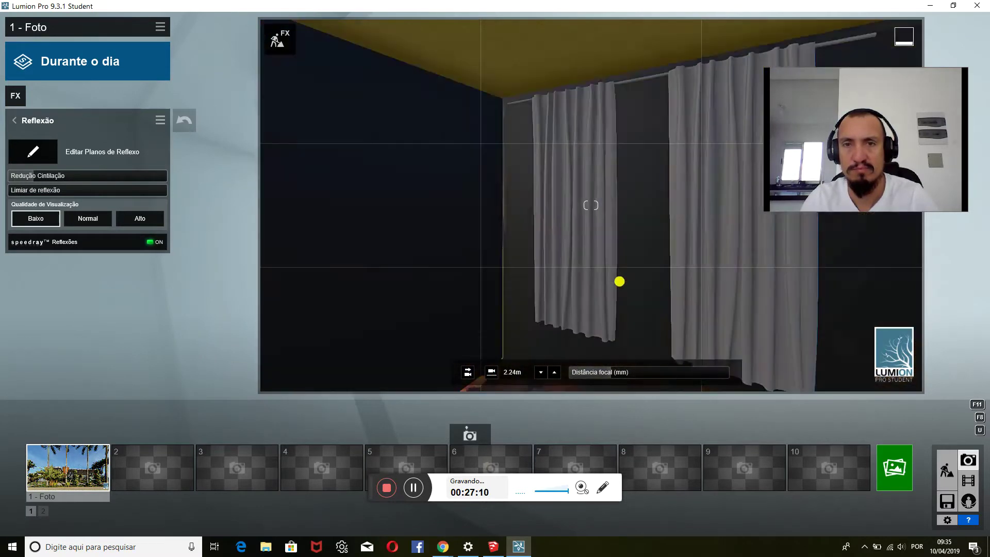
pyautogui.moveTo(619, 281); pyautogui.dragTo(612, 284, button='right')
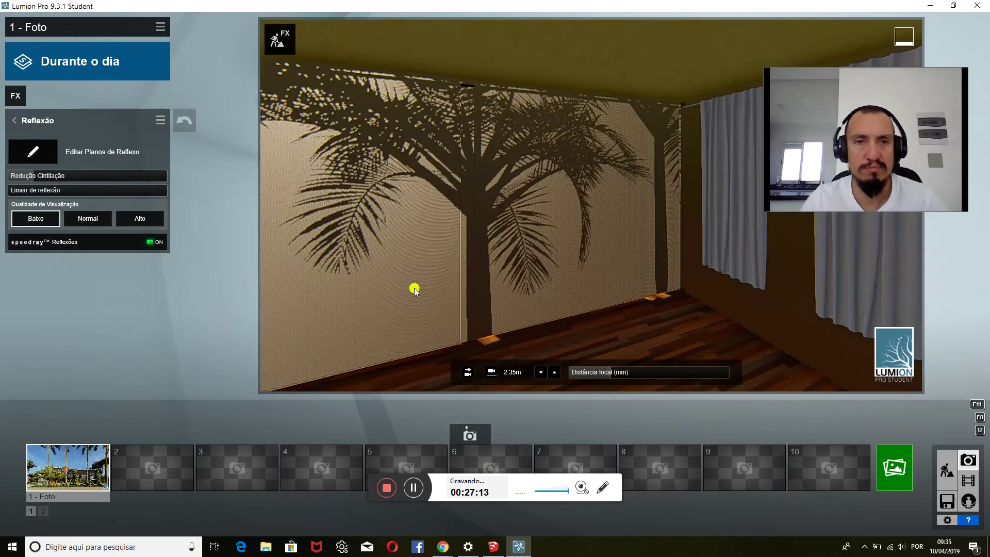
pyautogui.click(945, 471)
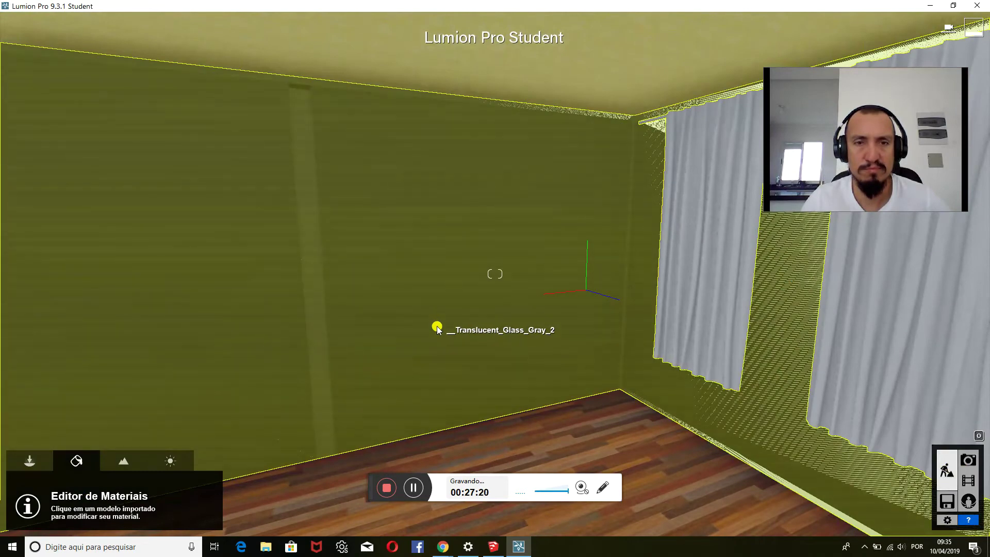
# Adjust the back wall's glass reflectivity and transparency, then try a striped Standard material
pyautogui.click(437, 326)
pyautogui.moveTo(137, 443)
pyautogui.mouseDown()
pyautogui.moveTo(63, 442)
pyautogui.moveTo(177, 447)
pyautogui.mouseUp()
pyautogui.moveTo(114, 455)
pyautogui.mouseDown()
pyautogui.moveTo(82, 453)
pyautogui.moveTo(49, 432)
pyautogui.mouseUp()
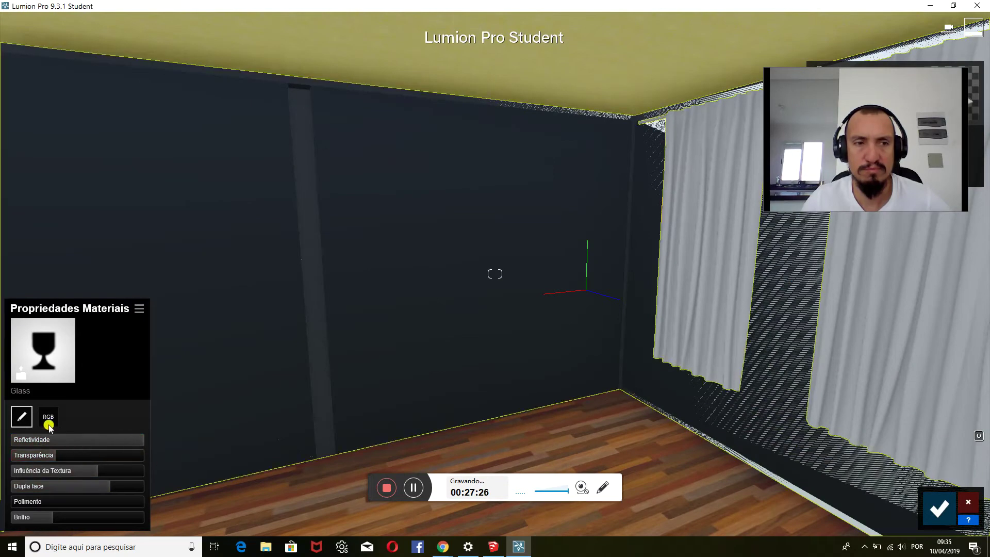
pyautogui.click(23, 372)
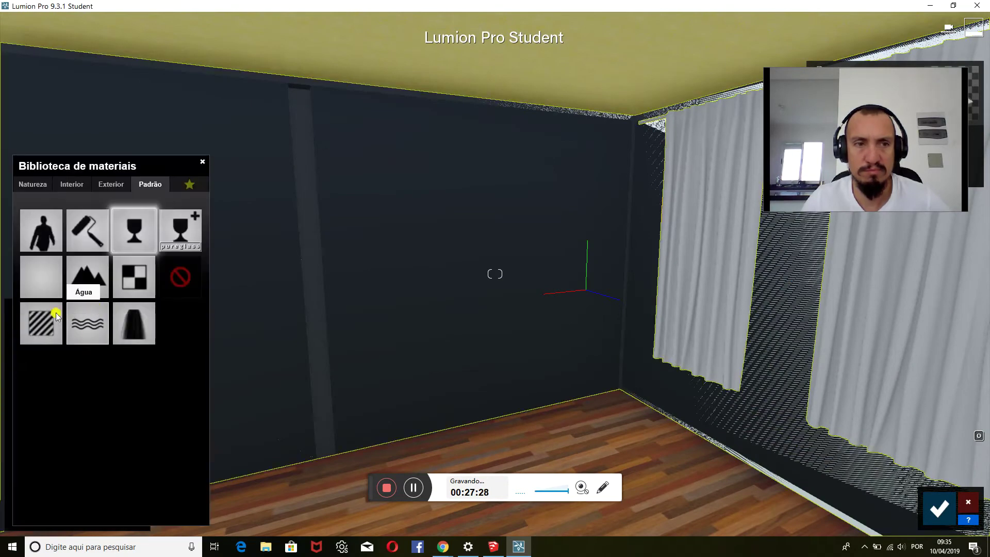
pyautogui.click(42, 321)
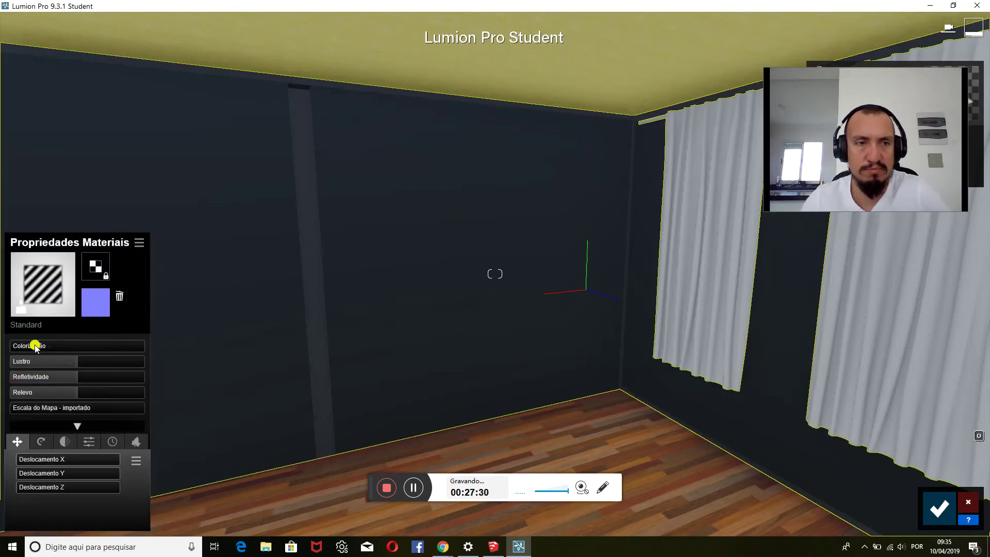
pyautogui.moveTo(35, 347); pyautogui.dragTo(22, 346)
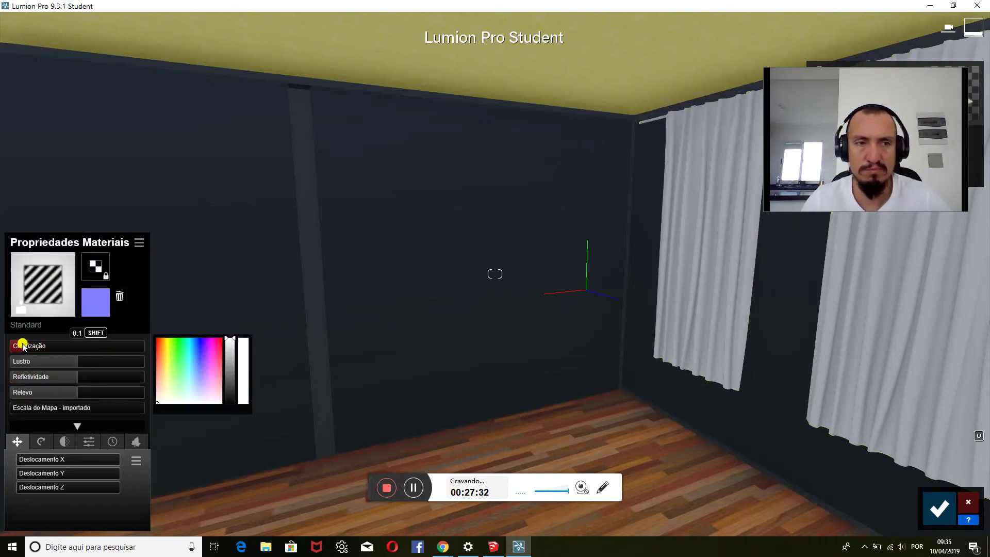
# Apply the pureglass Glass Panels 002 material from Exterior glass to the wall
pyautogui.click(22, 309)
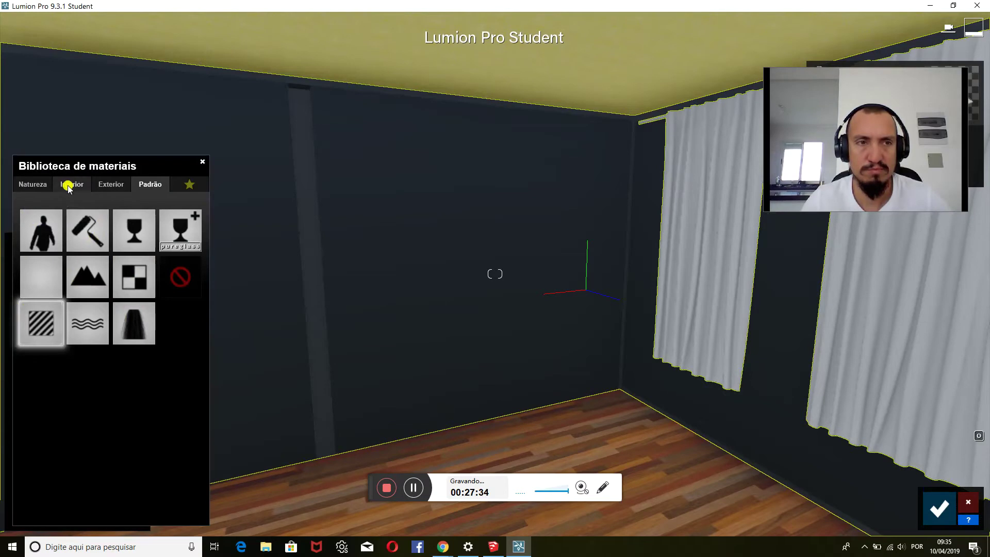
pyautogui.click(69, 187)
pyautogui.click(101, 191)
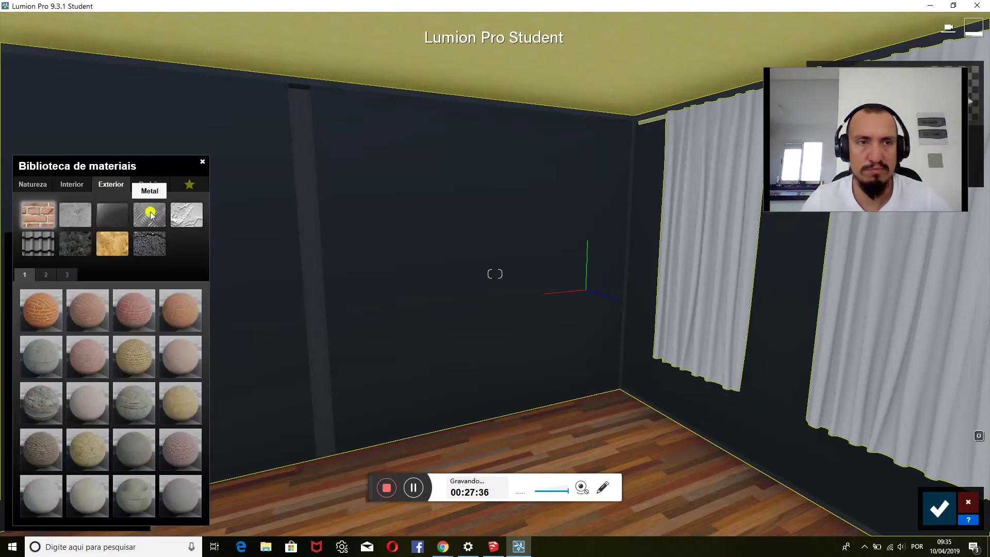
pyautogui.click(103, 226)
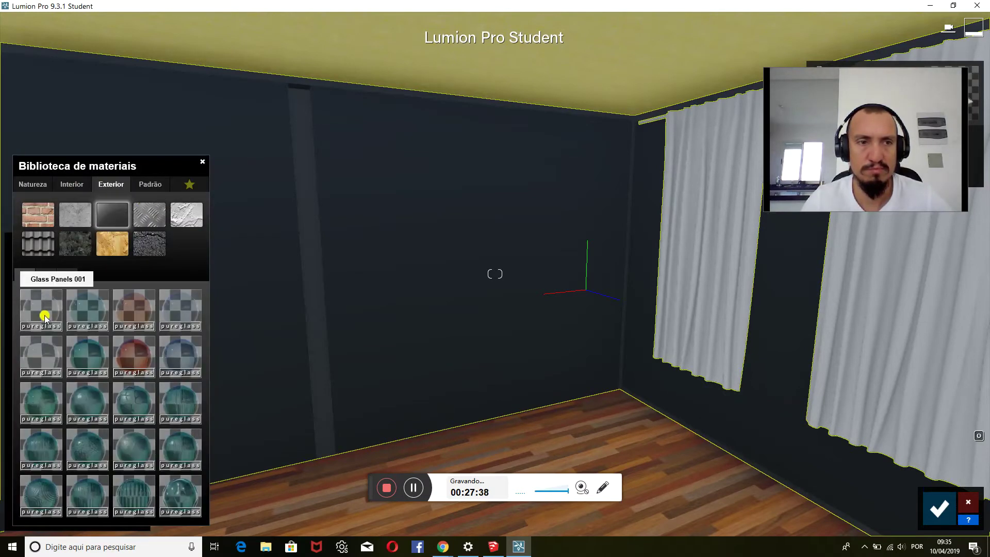
pyautogui.click(46, 316)
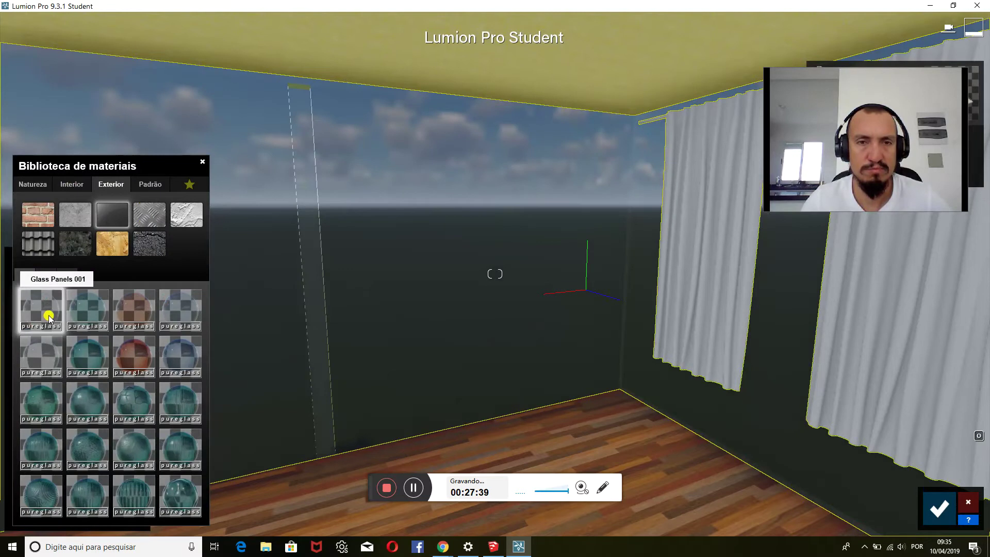
pyautogui.click(93, 313)
# Fly out to the facade and give the glass panes Glass Panels Volume 004
pyautogui.press('s')
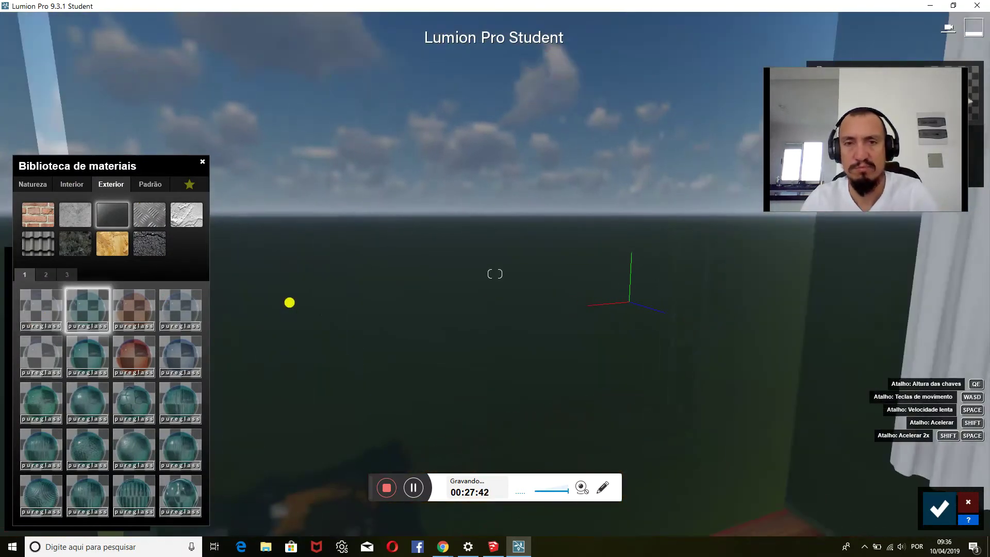
pyautogui.press('s')
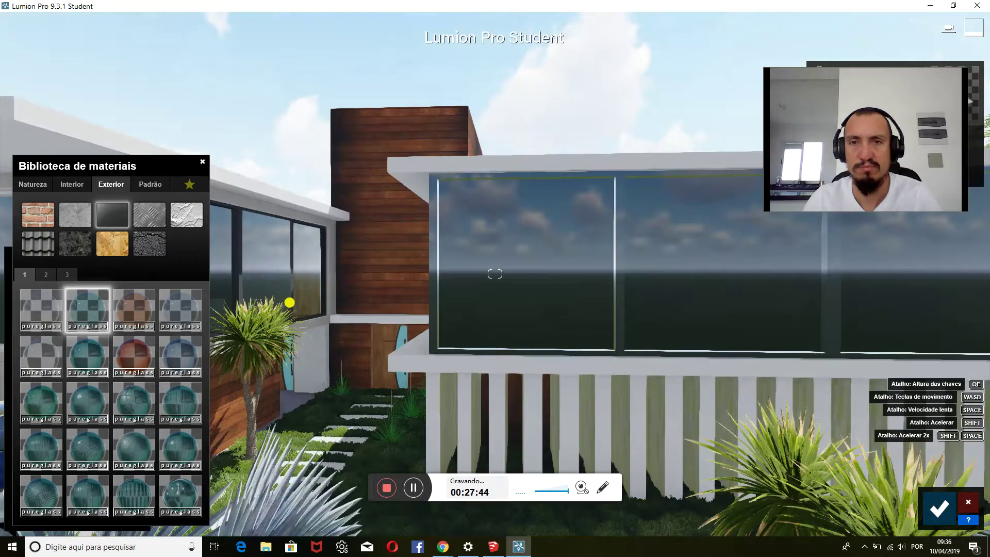
pyautogui.press('s')
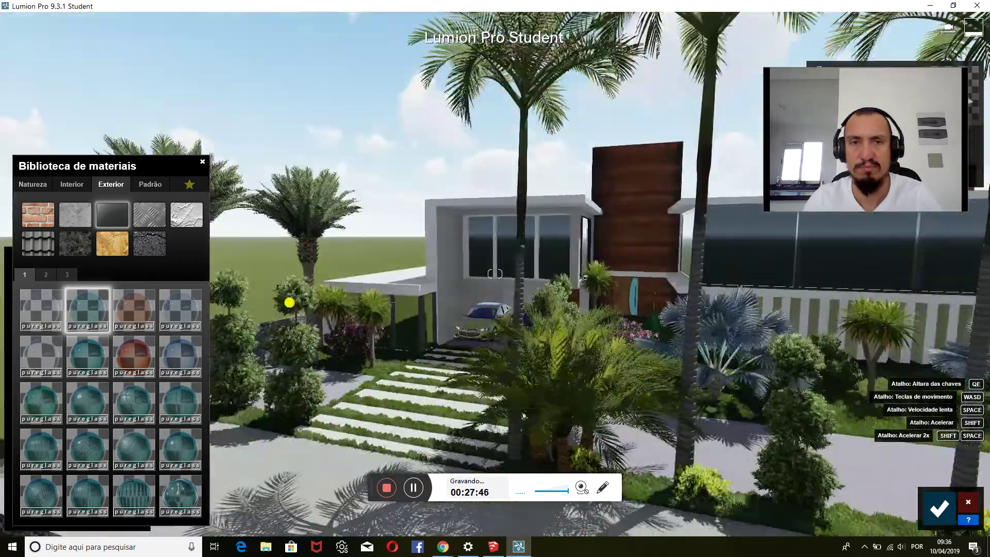
pyautogui.press('a')
pyautogui.press('a')
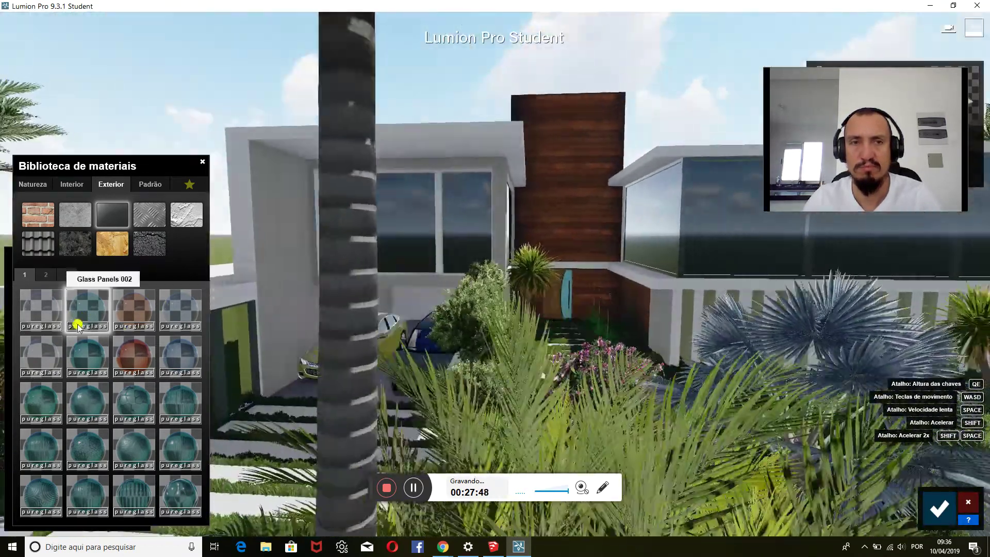
pyautogui.press('d')
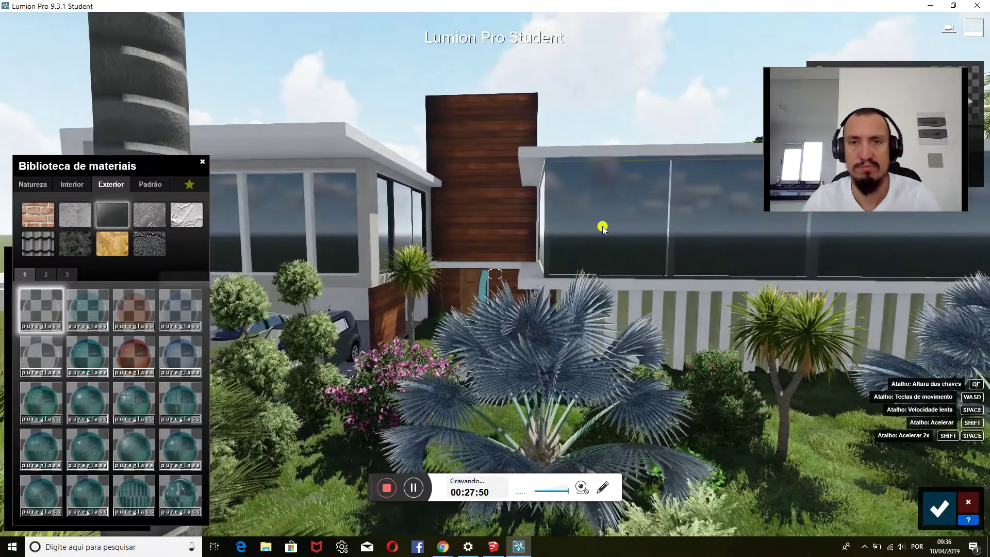
pyautogui.click(603, 228)
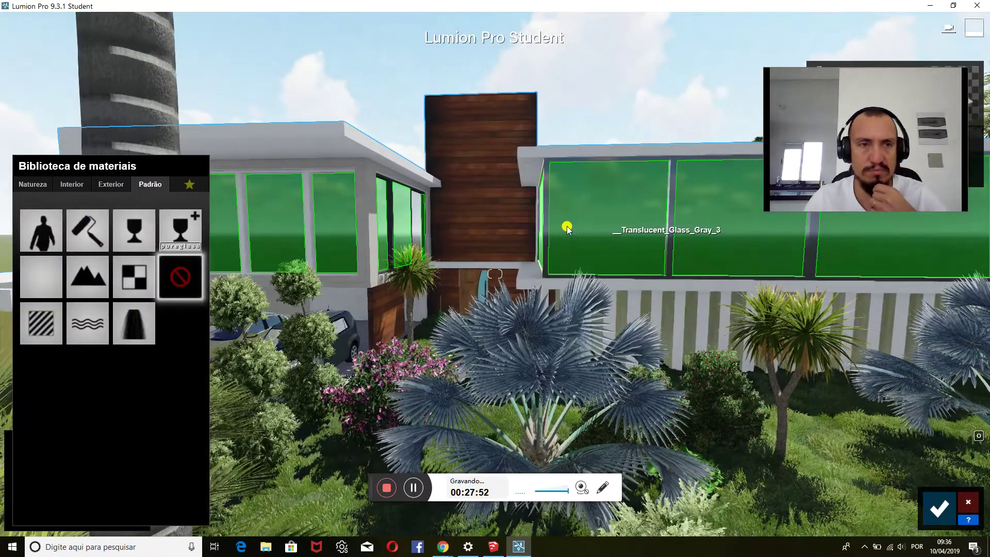
pyautogui.click(80, 191)
pyautogui.click(128, 190)
pyautogui.click(112, 222)
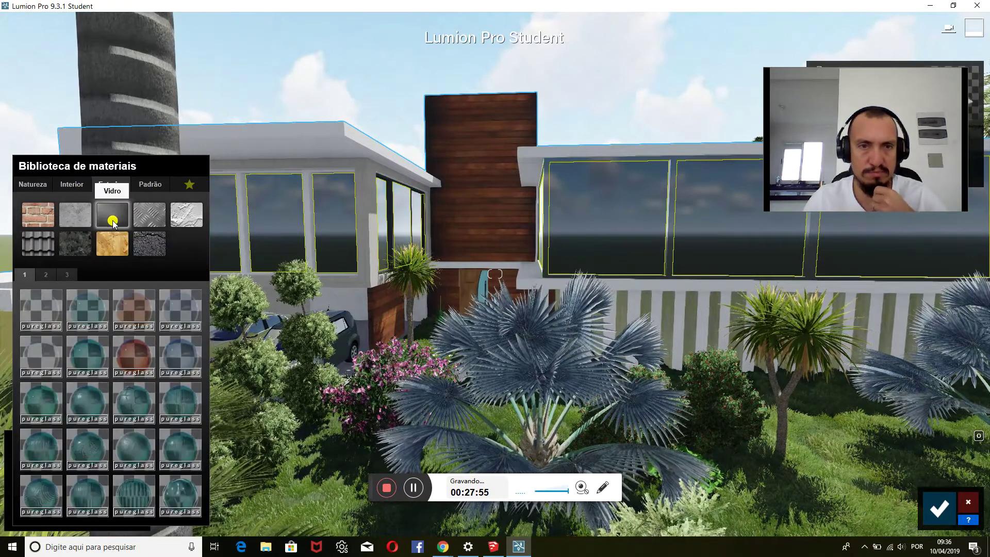
pyautogui.click(173, 360)
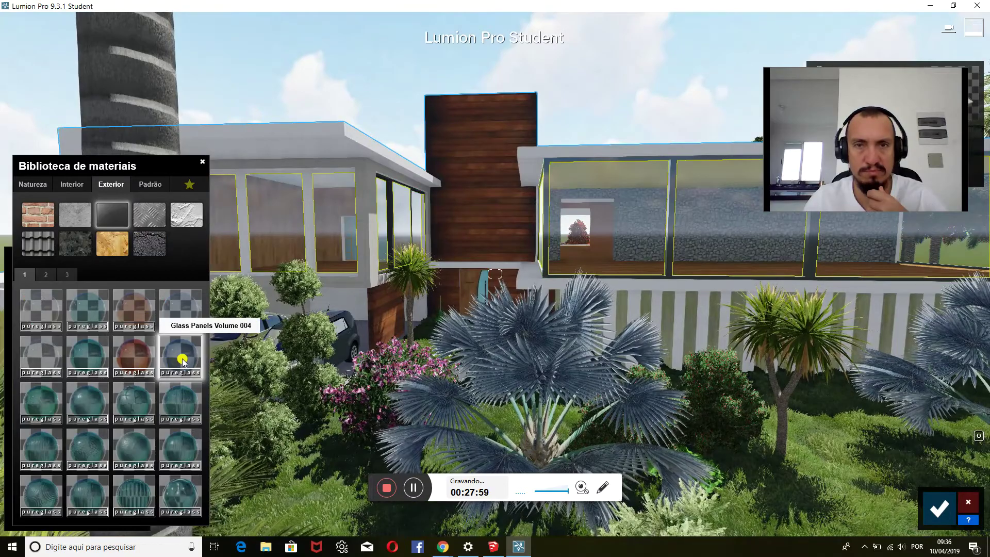
# Try Architectural Glass 008, Glass Panels 003, 004 and Volume 003 on the panes
pyautogui.moveTo(501, 271); pyautogui.dragTo(541, 251, button='right')
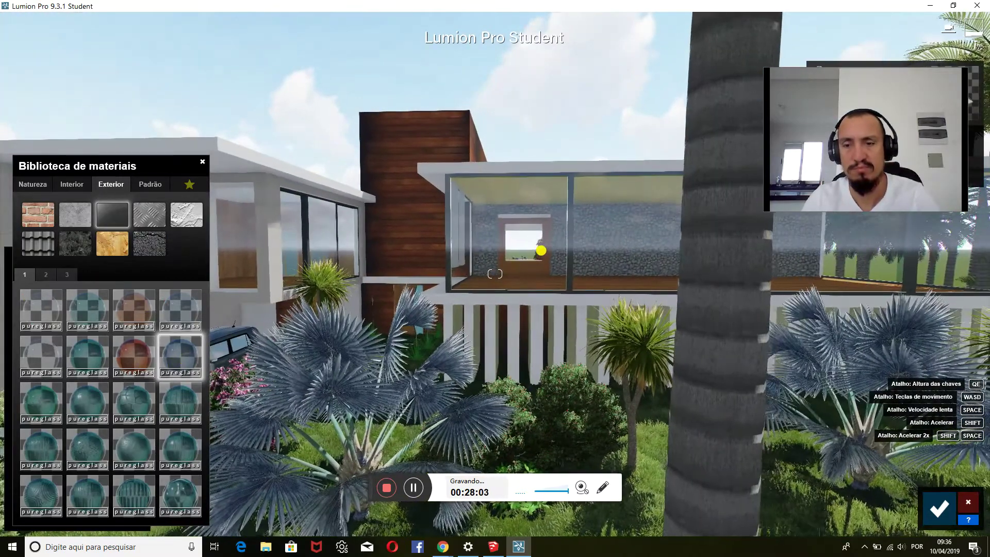
pyautogui.press('a')
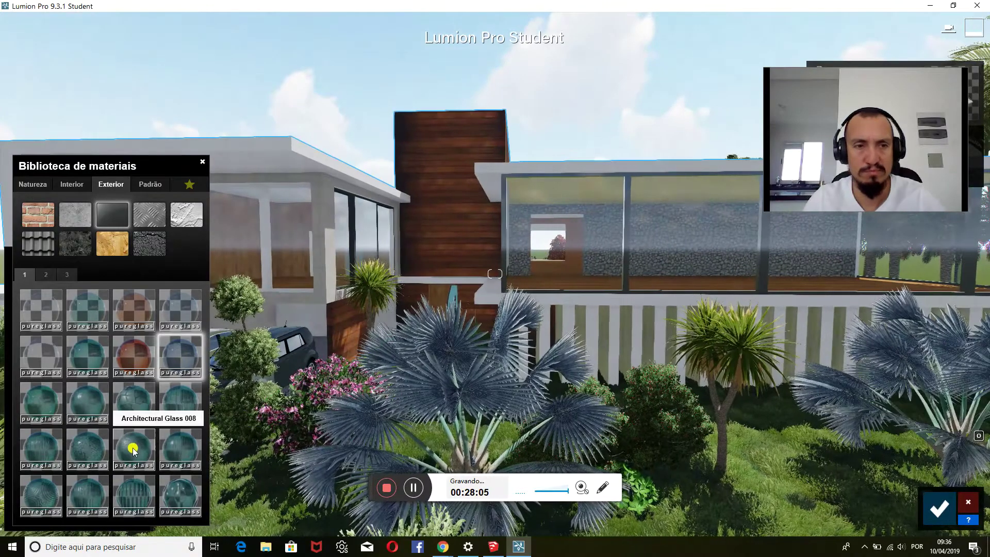
pyautogui.click(133, 450)
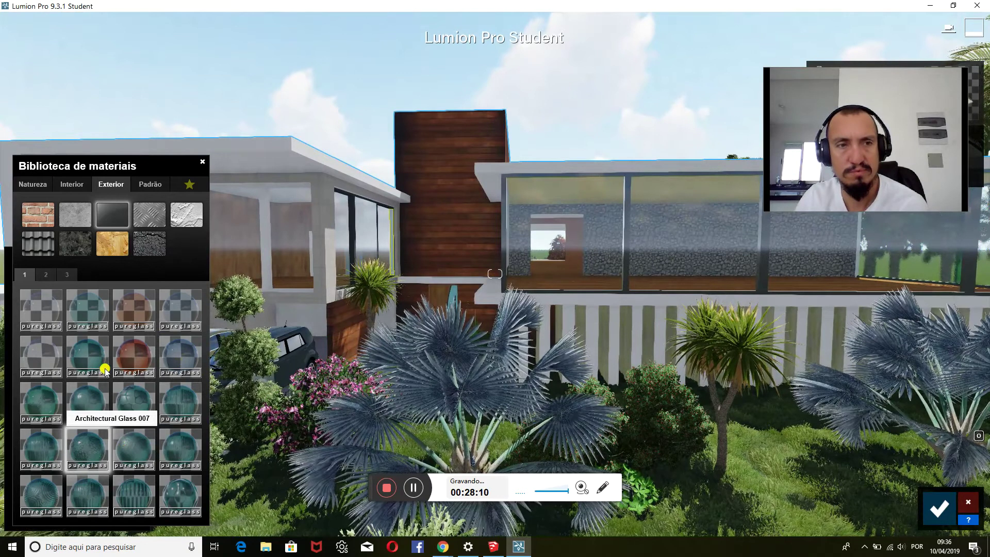
pyautogui.click(569, 221)
pyautogui.click(56, 309)
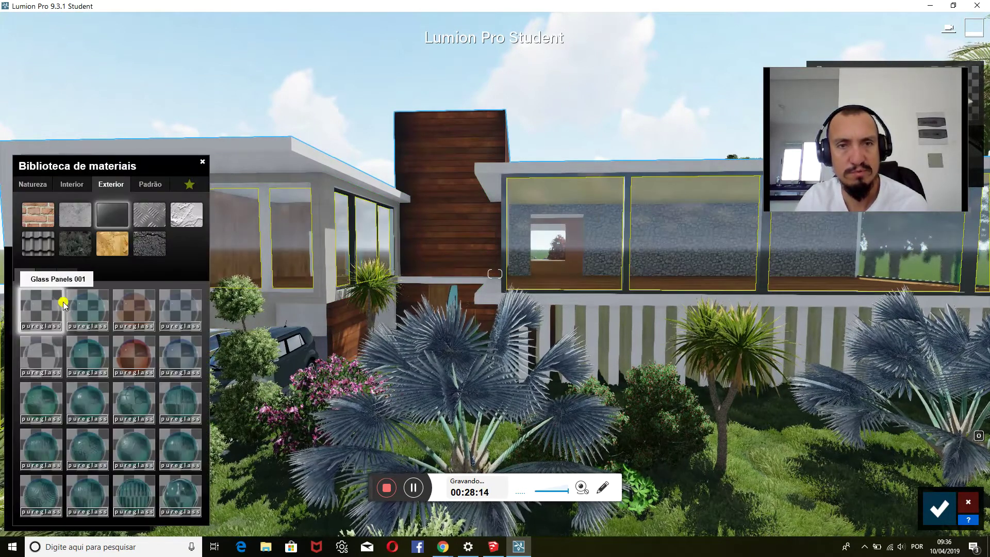
pyautogui.click(140, 310)
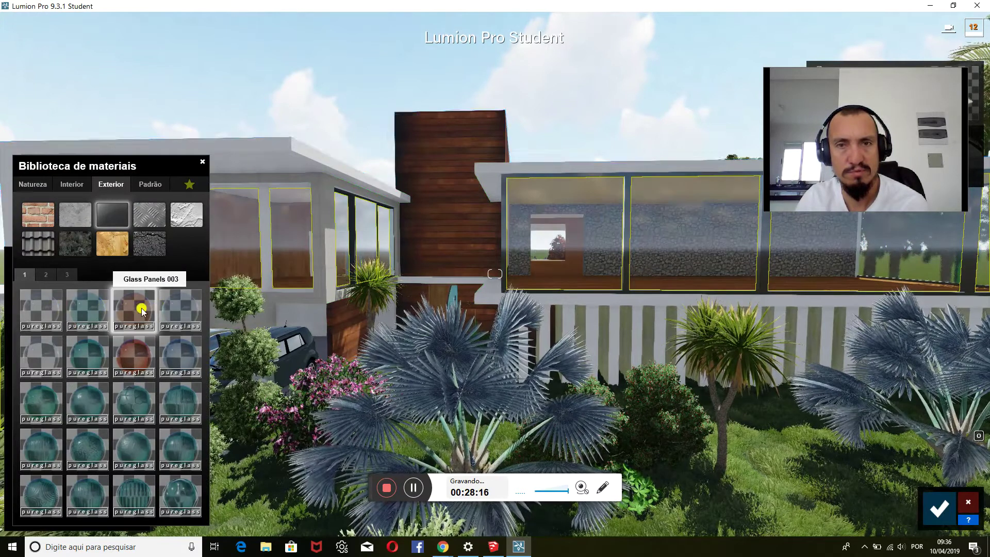
pyautogui.click(175, 311)
pyautogui.click(181, 360)
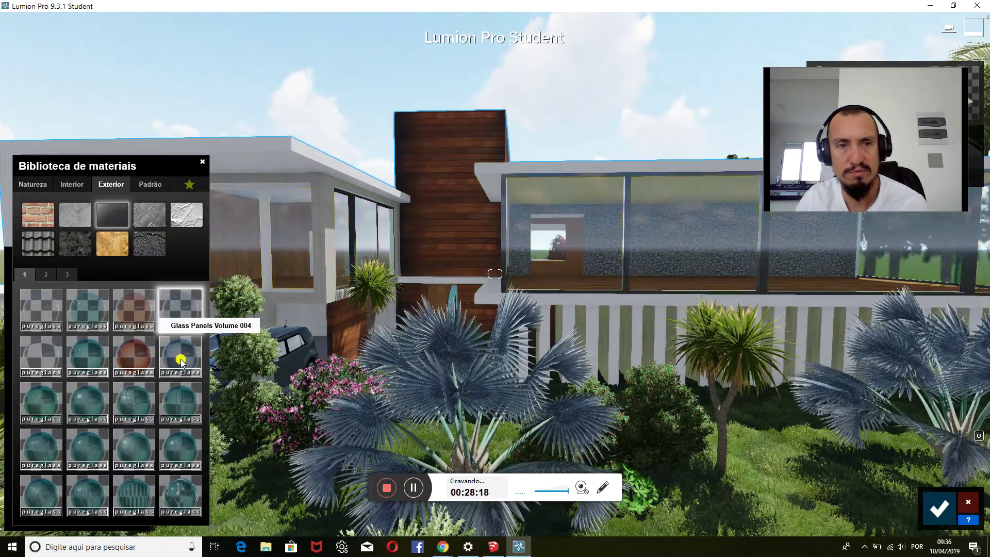
# Try Architectural Glass 001–004, 009, 012 and 010, then settle on Glass Panels 001
pyautogui.click(126, 362)
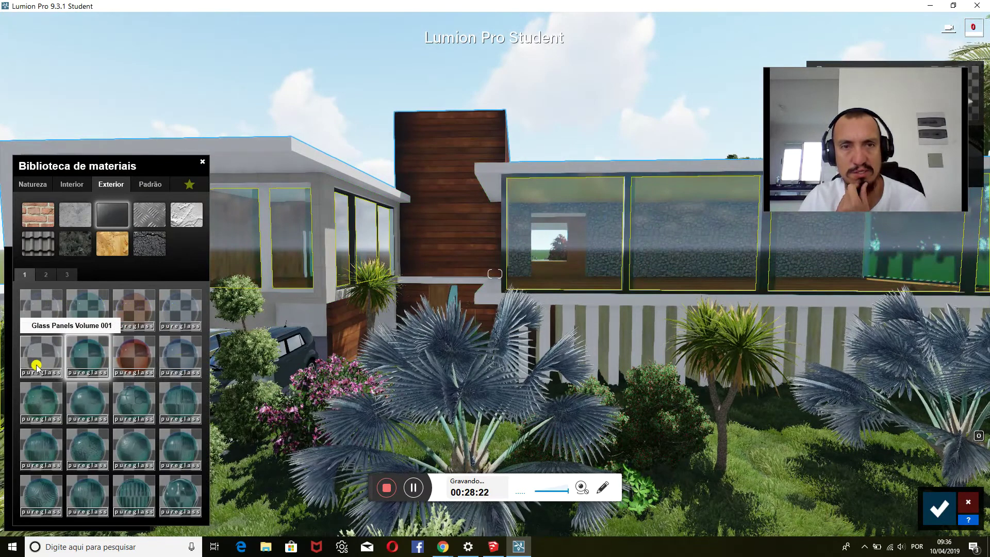
pyautogui.click(35, 394)
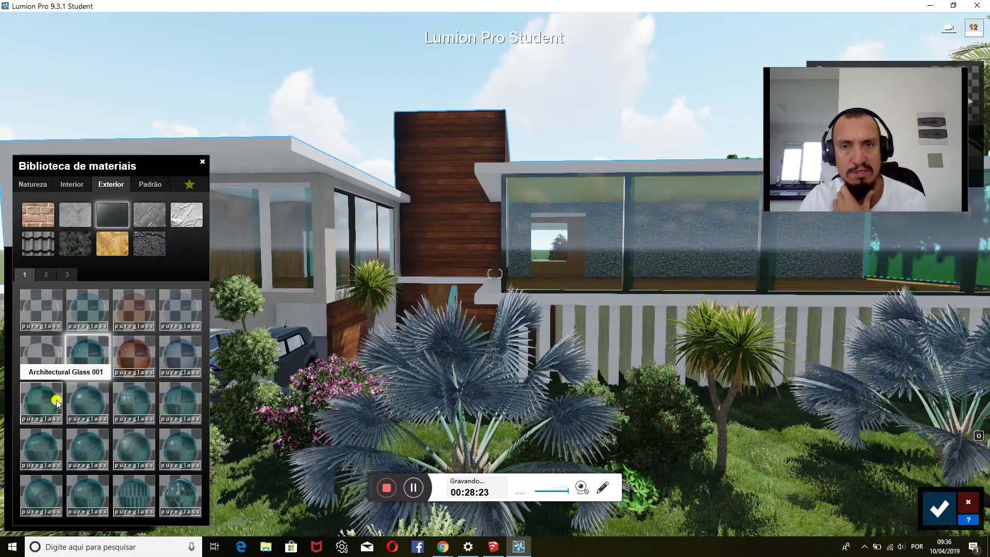
pyautogui.click(91, 405)
pyautogui.click(148, 407)
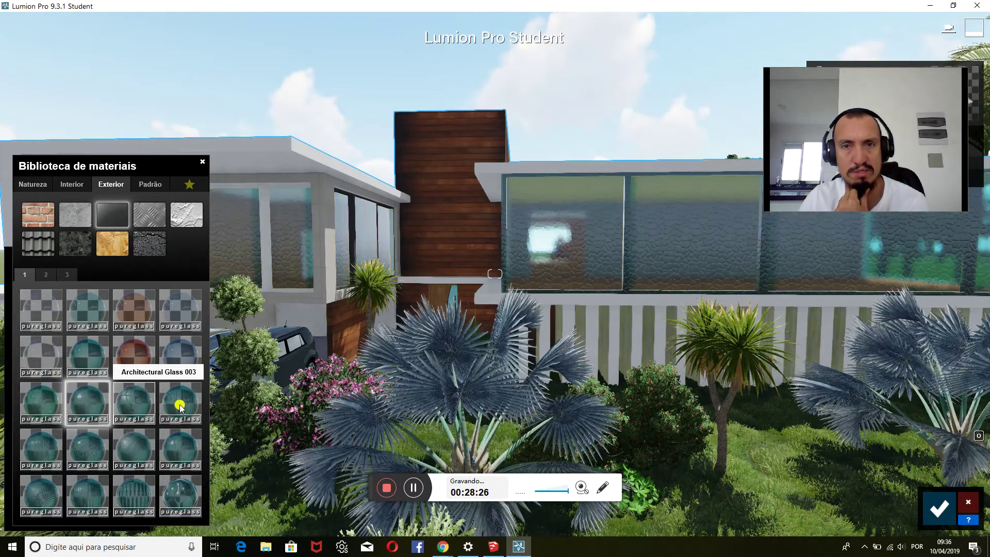
pyautogui.click(189, 404)
pyautogui.click(196, 450)
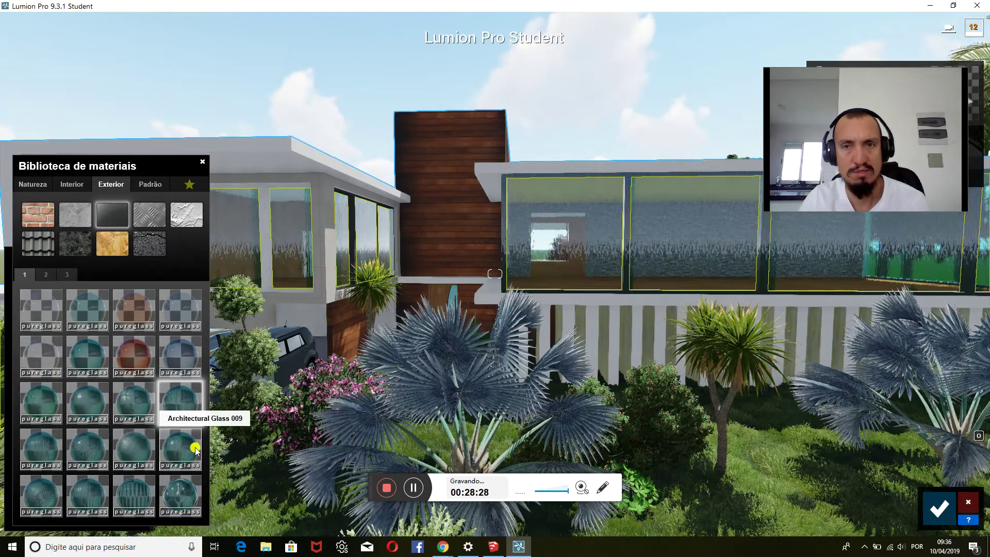
pyautogui.click(132, 497)
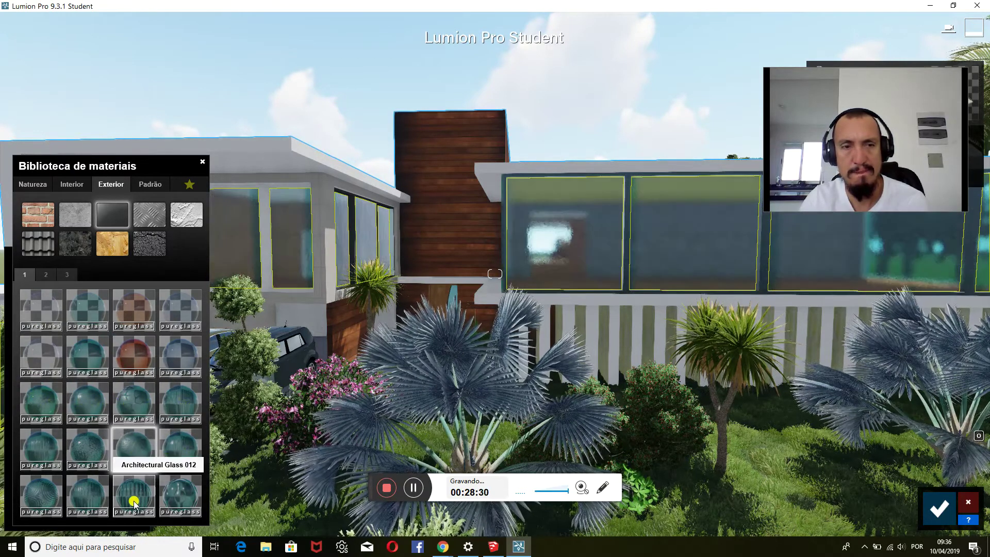
pyautogui.click(46, 496)
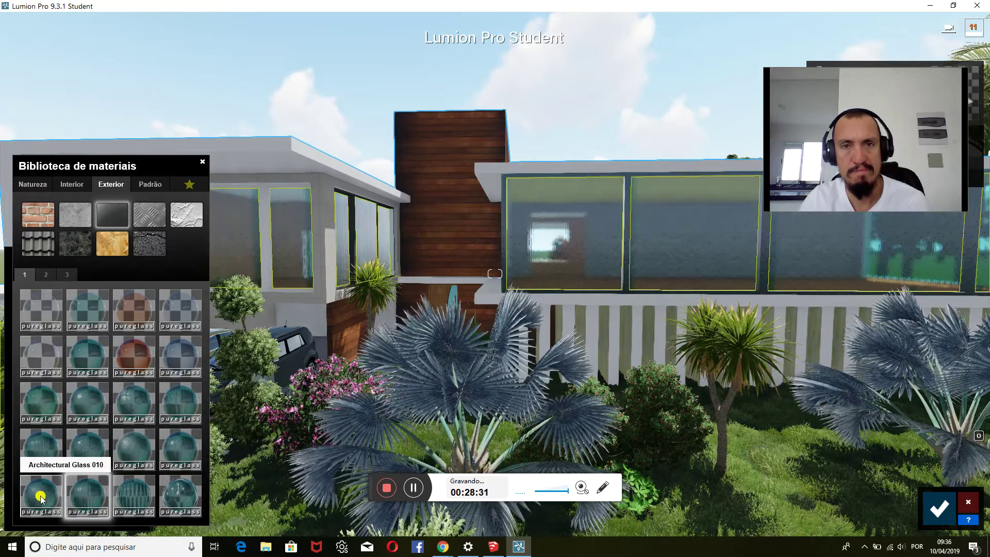
pyautogui.click(40, 309)
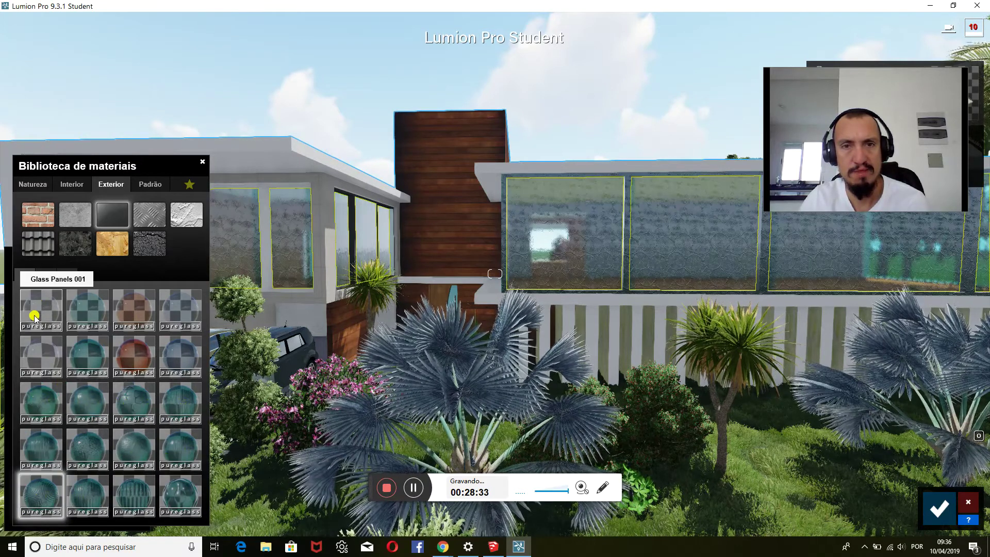
pyautogui.click(61, 316)
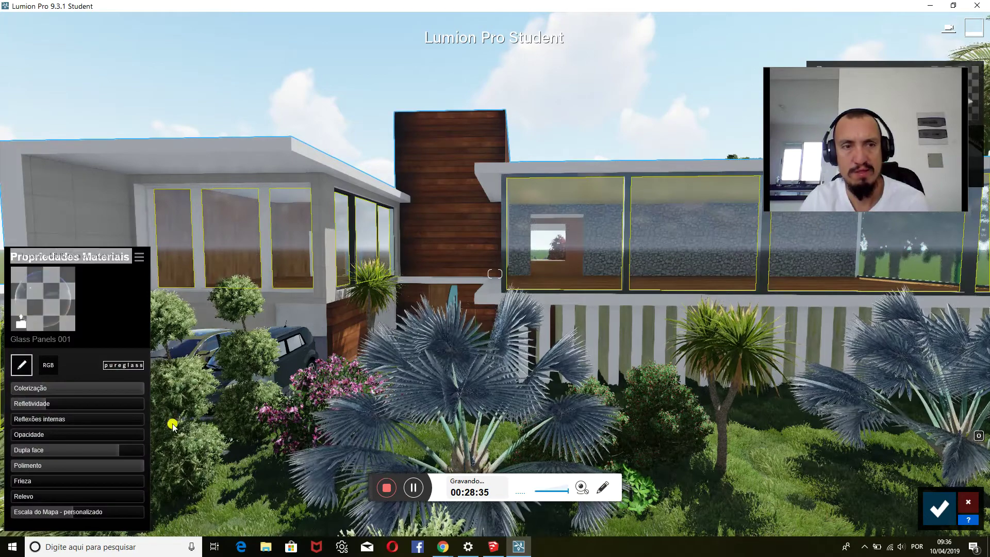
# Raise reflectivity, lower double-sided, set polish near 0.6 and frost to 0, then confirm
pyautogui.moveTo(57, 405)
pyautogui.mouseDown()
pyautogui.moveTo(95, 405)
pyautogui.moveTo(54, 411)
pyautogui.mouseUp()
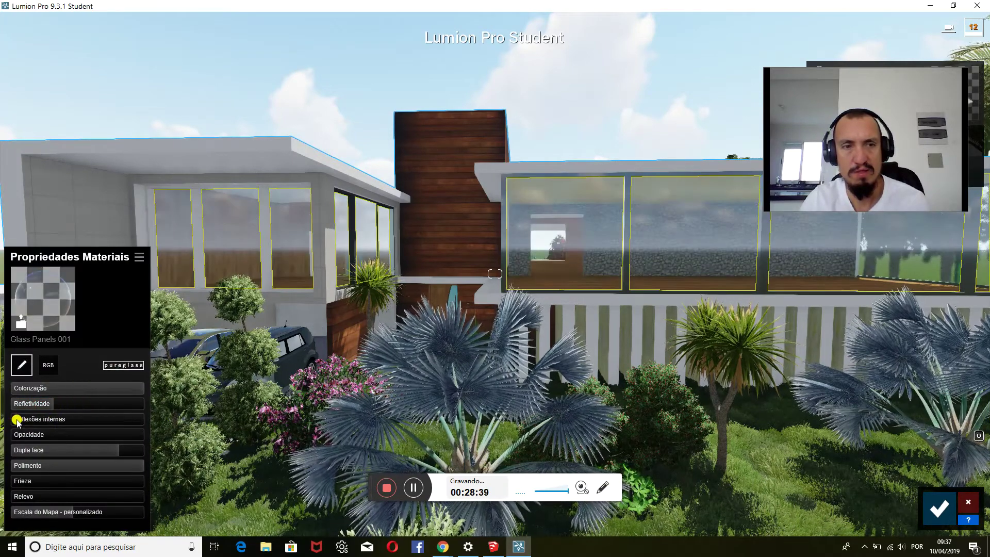
pyautogui.click(58, 451)
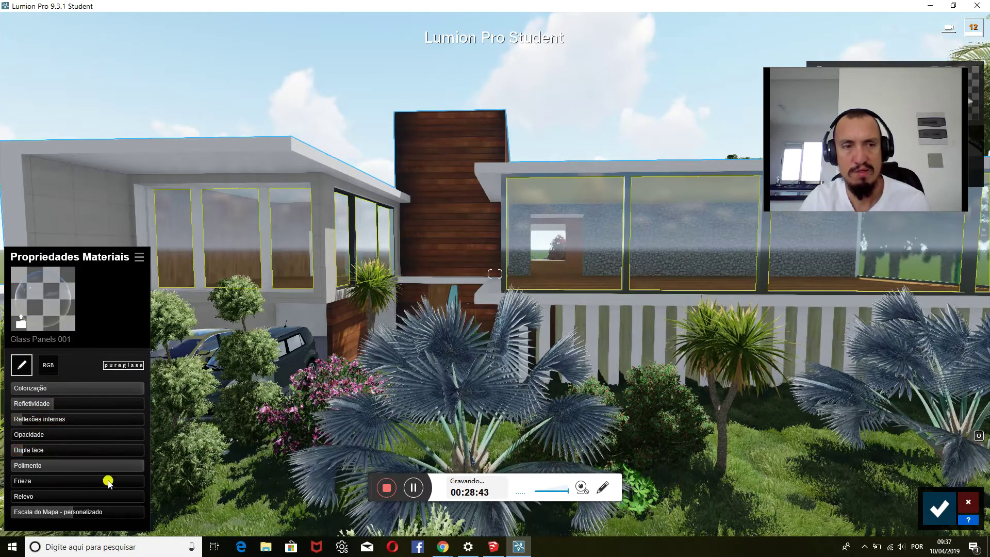
pyautogui.click(58, 466)
pyautogui.moveTo(59, 469); pyautogui.dragTo(115, 469)
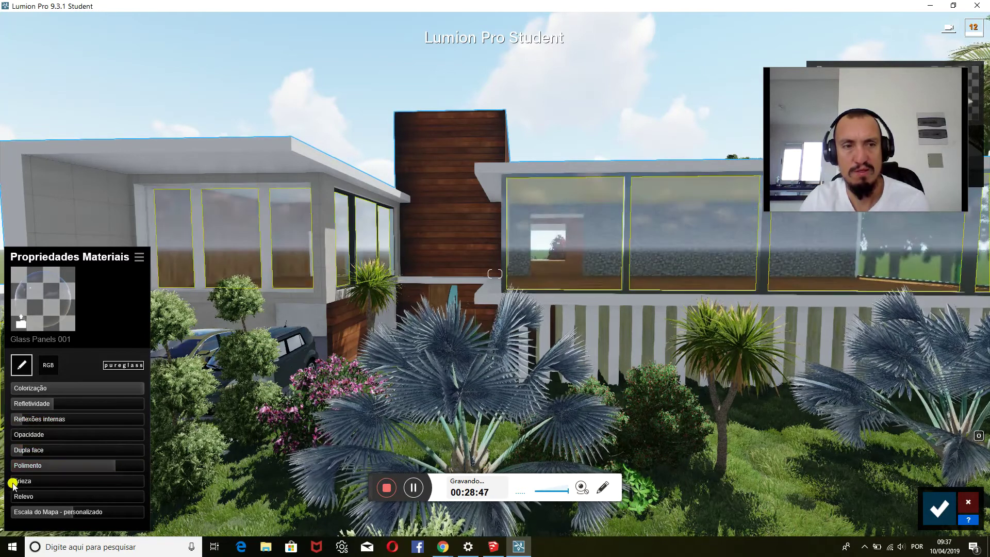
pyautogui.moveTo(59, 483); pyautogui.dragTo(95, 484)
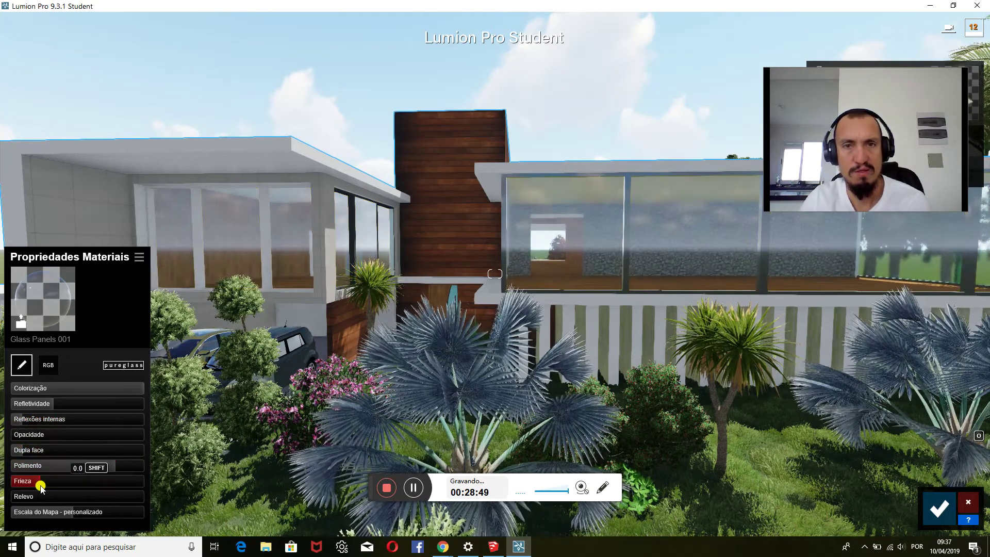
pyautogui.moveTo(31, 493); pyautogui.dragTo(3, 500)
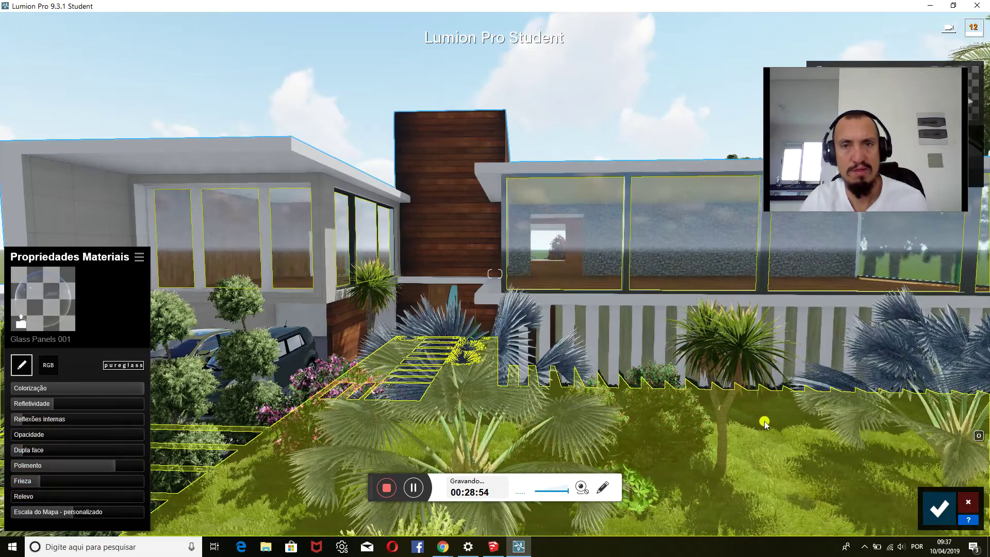
pyautogui.click(939, 509)
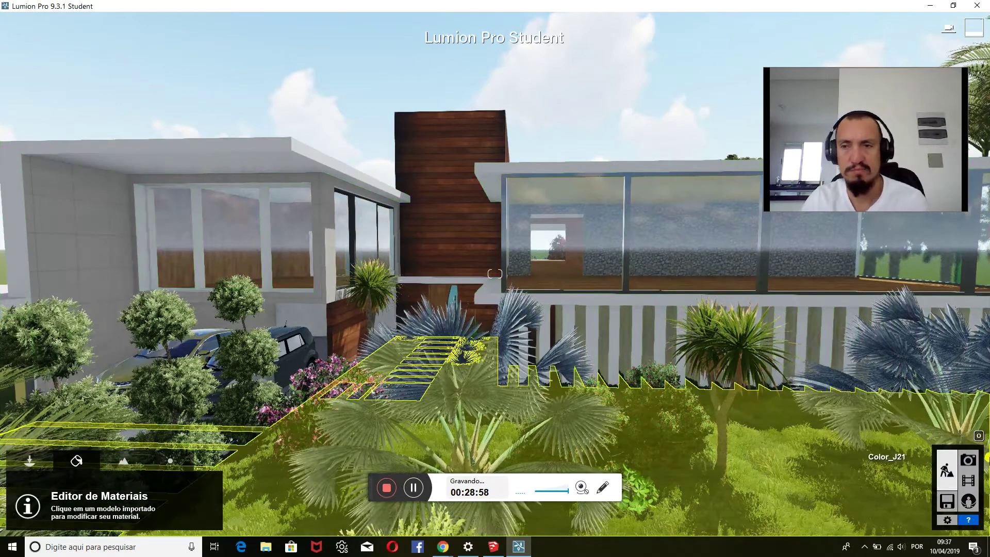
# Preview the facade in Photo mode from farther back, then return to the Materials editor
pyautogui.click(977, 460)
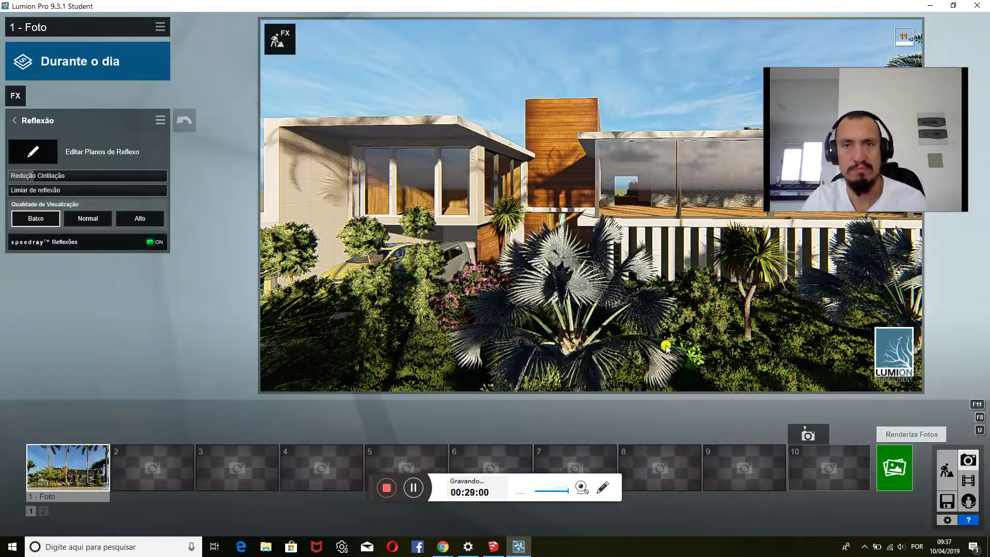
pyautogui.press('s')
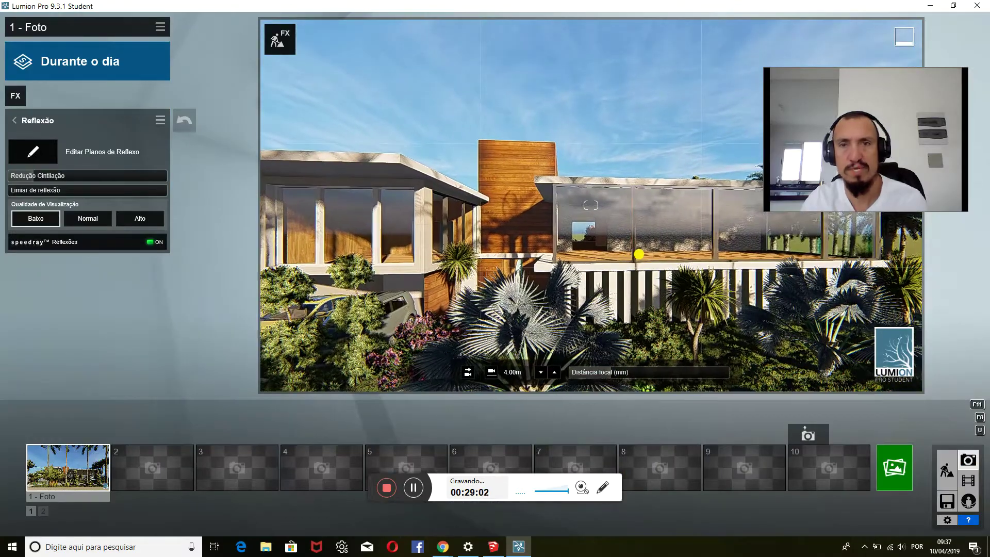
pyautogui.press('s')
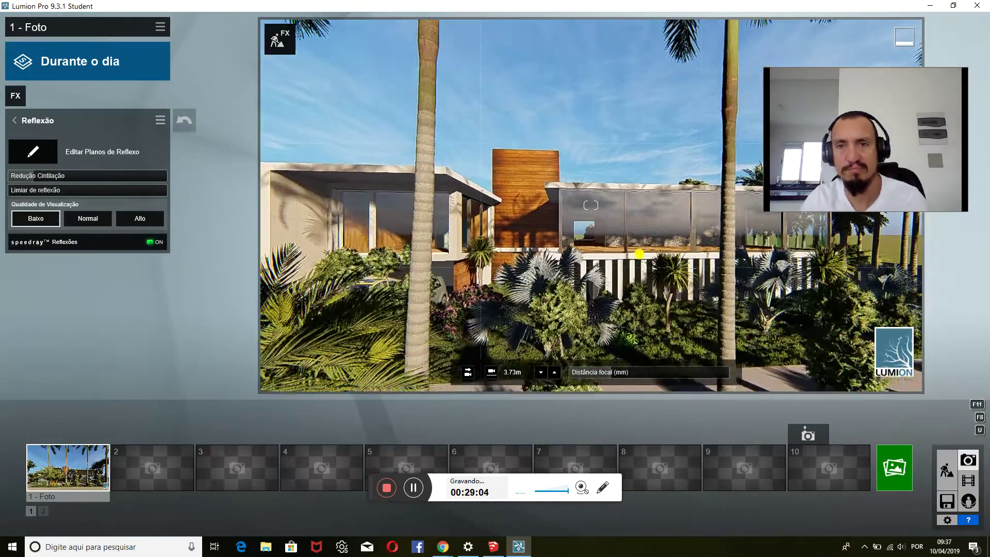
pyautogui.click(947, 471)
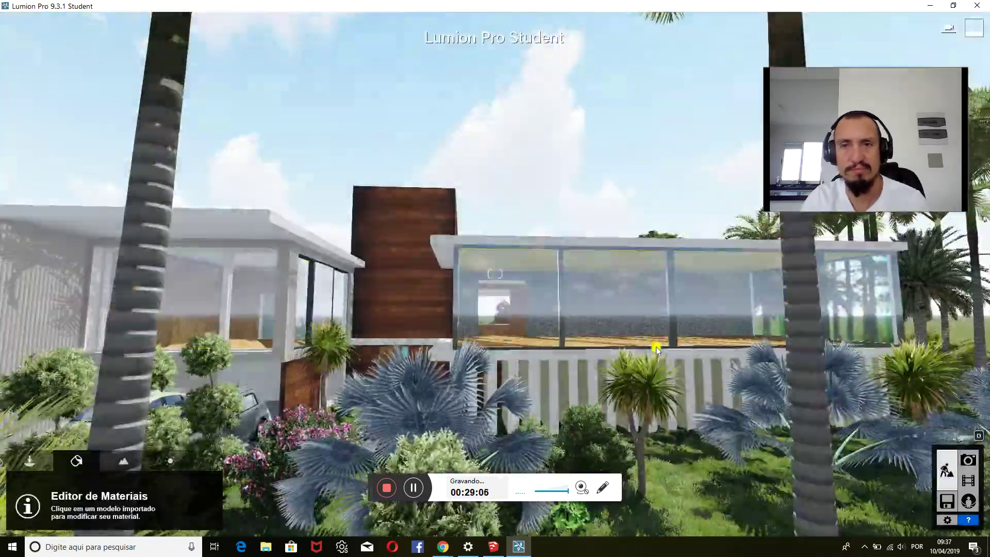
# Give the wooden wall material a normal map and lower its gloss to 0.2
pyautogui.click(406, 288)
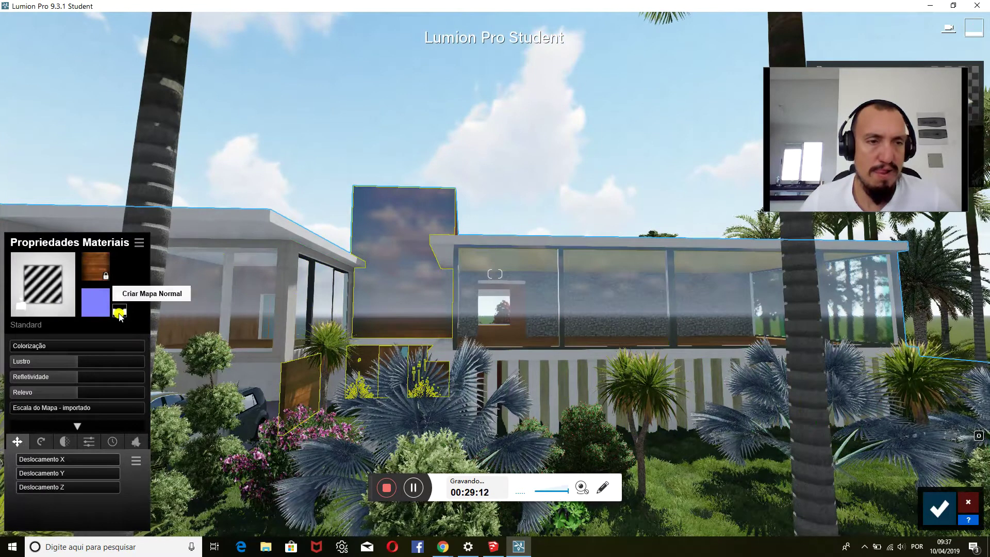
pyautogui.click(119, 312)
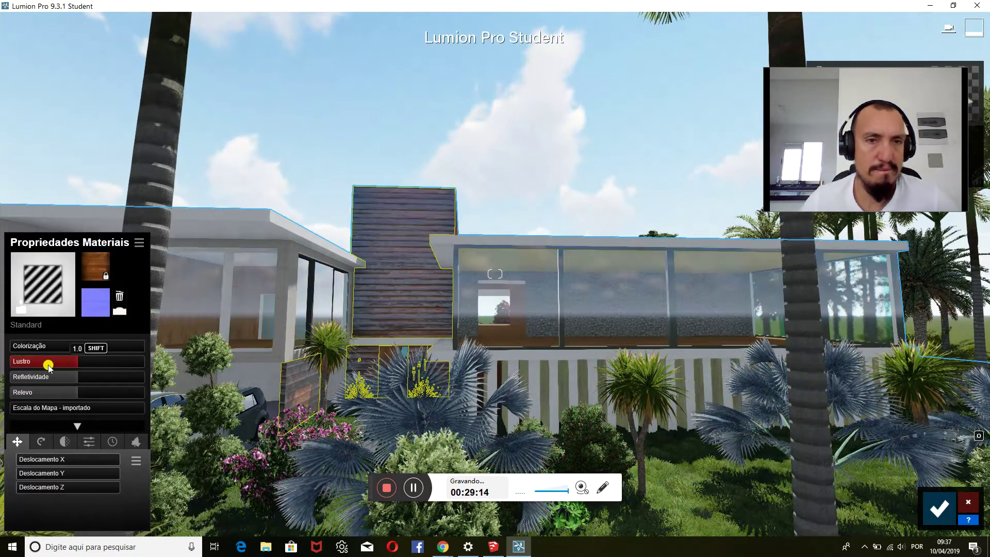
pyautogui.moveTo(40, 364); pyautogui.dragTo(32, 373)
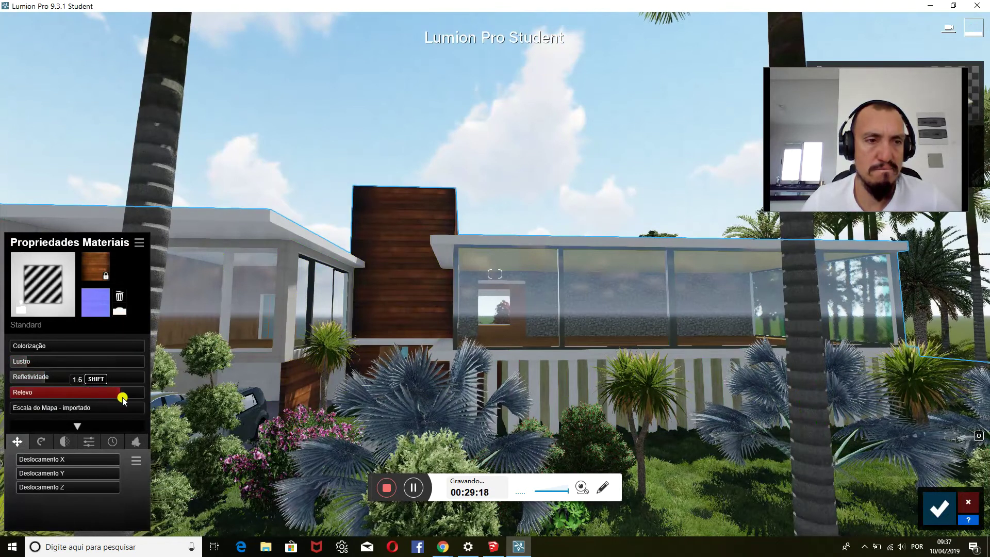
# Review the transparency, offset, emissive and weathering settings, then confirm the material edits
pyautogui.click(78, 424)
pyautogui.click(75, 428)
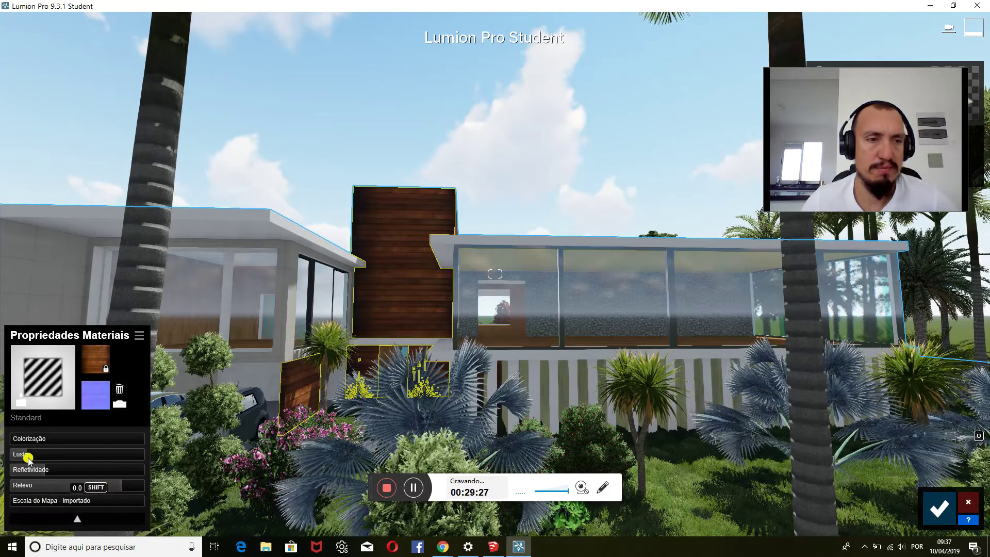
pyautogui.moveTo(95, 394)
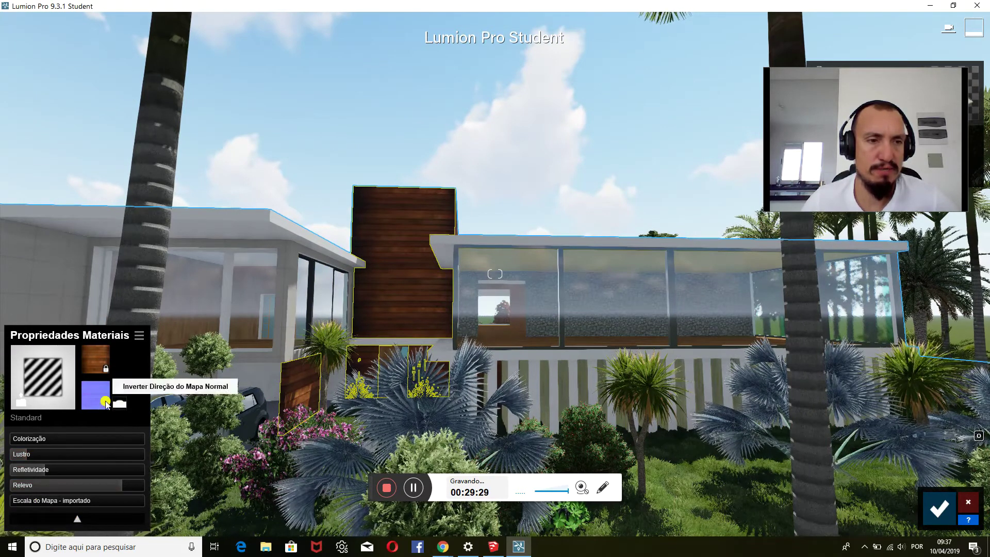
pyautogui.click(74, 519)
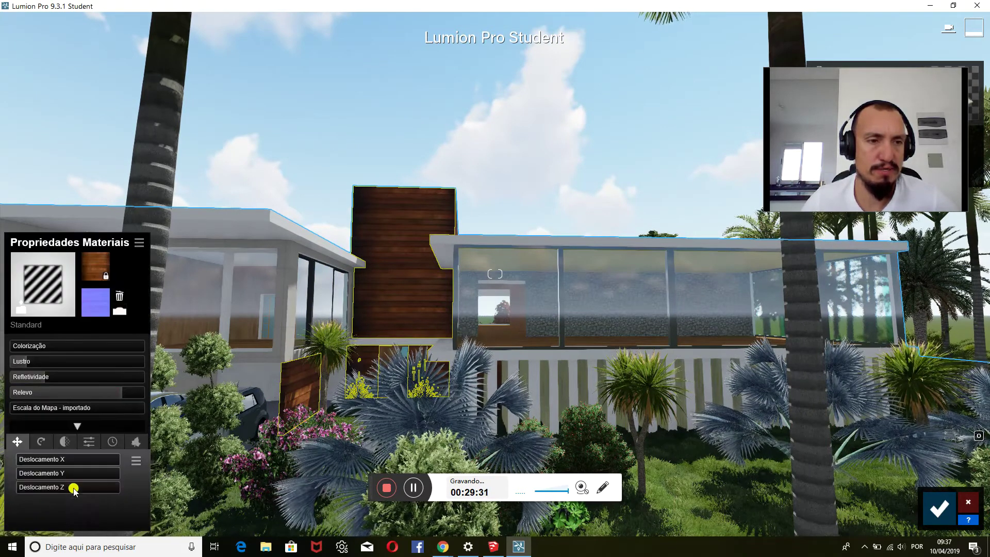
pyautogui.click(64, 442)
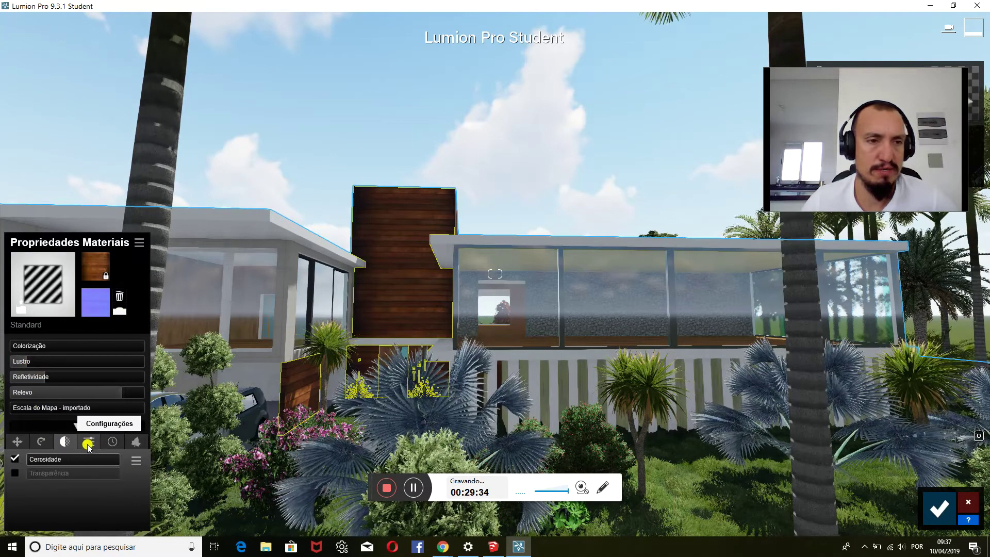
pyautogui.click(89, 444)
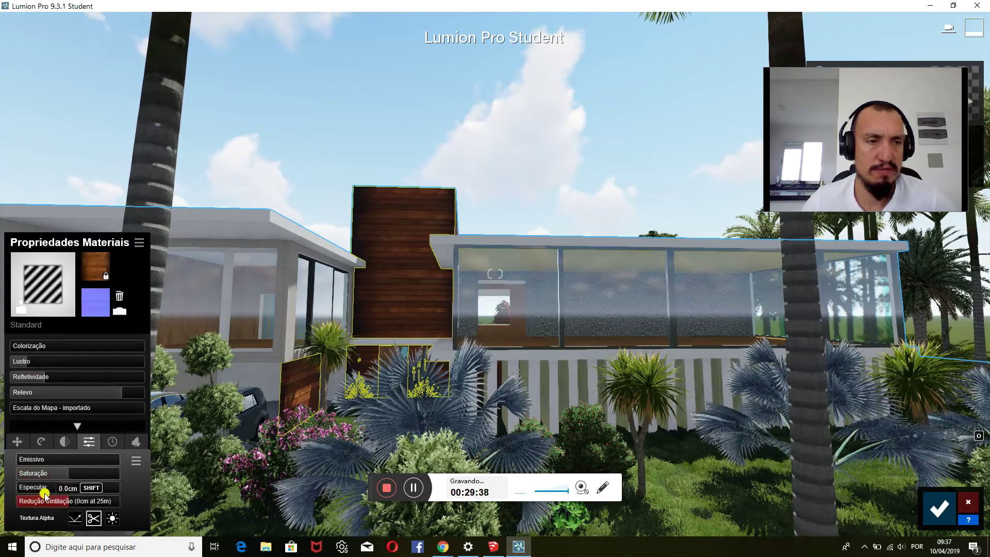
pyautogui.click(131, 441)
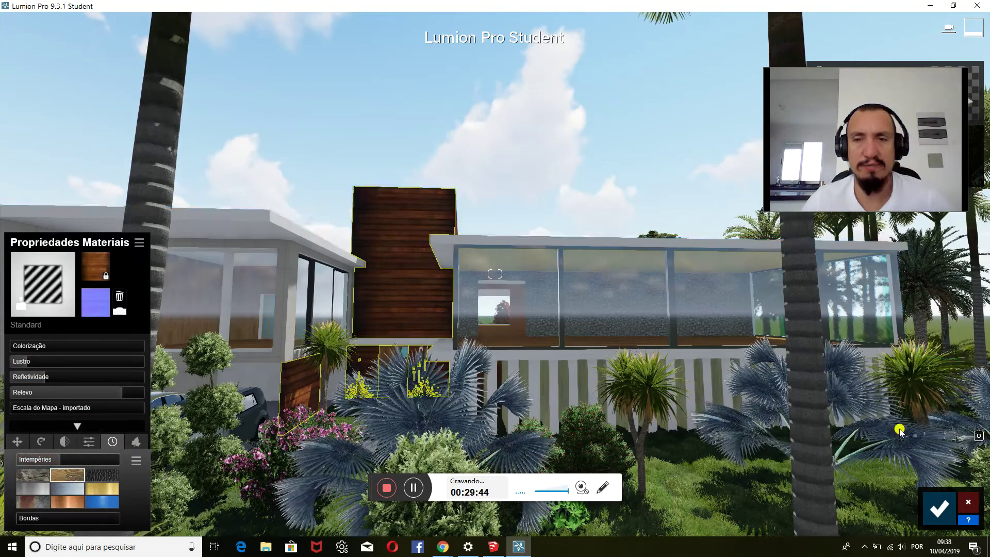
pyautogui.click(938, 509)
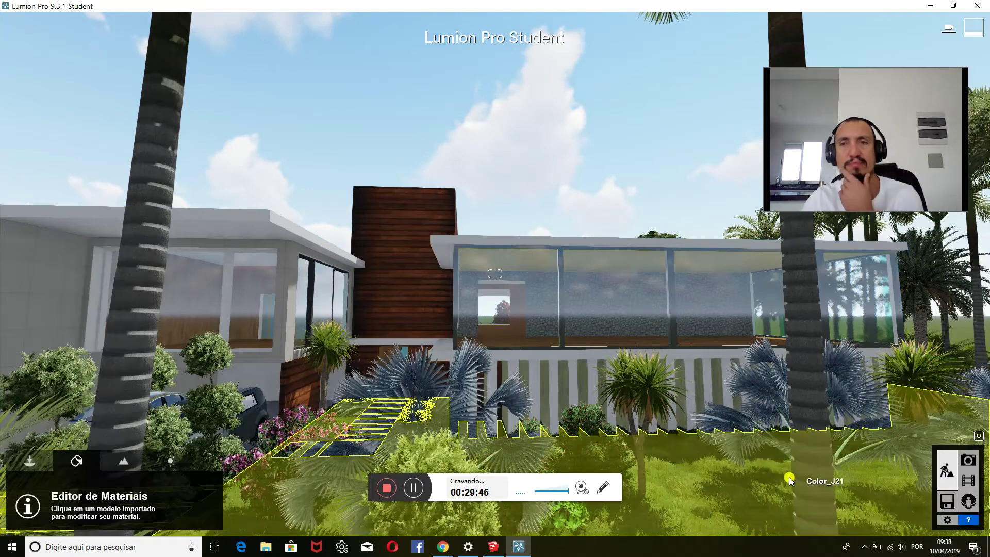
# Preview a new Photo mode camera angle through the front palms, then return to Build mode
pyautogui.click(966, 464)
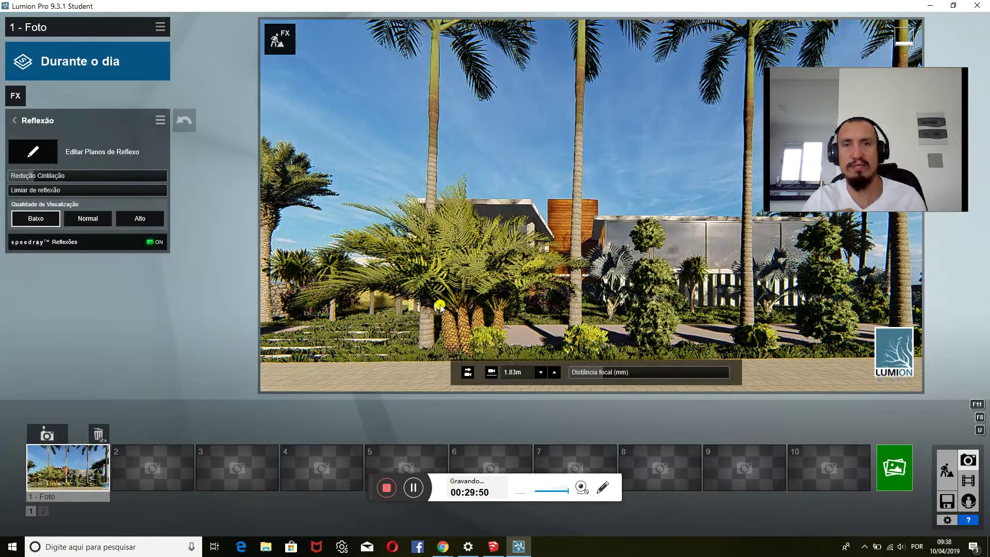
pyautogui.moveTo(442, 295); pyautogui.dragTo(443, 295, button='right')
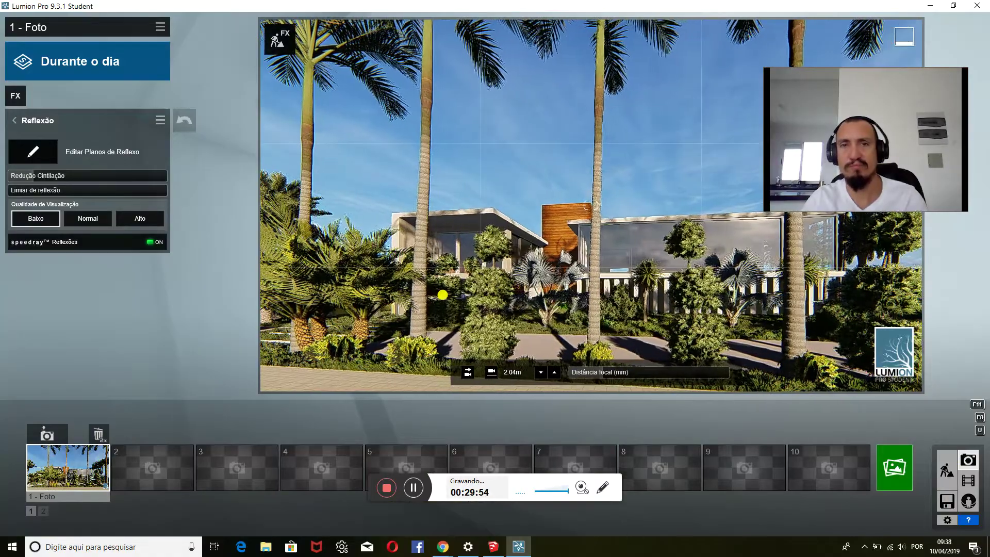
pyautogui.moveTo(443, 295); pyautogui.dragTo(442, 295, button='right')
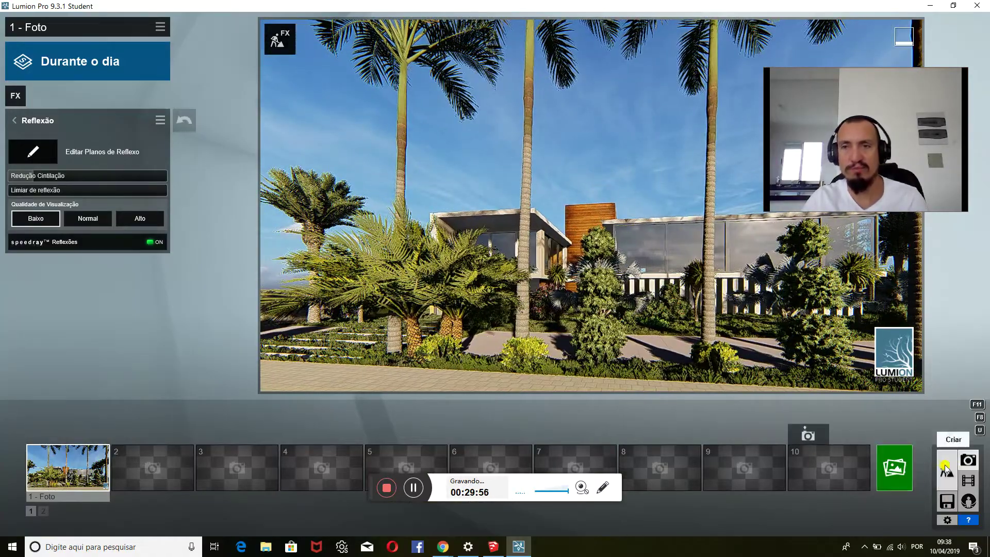
pyautogui.click(945, 469)
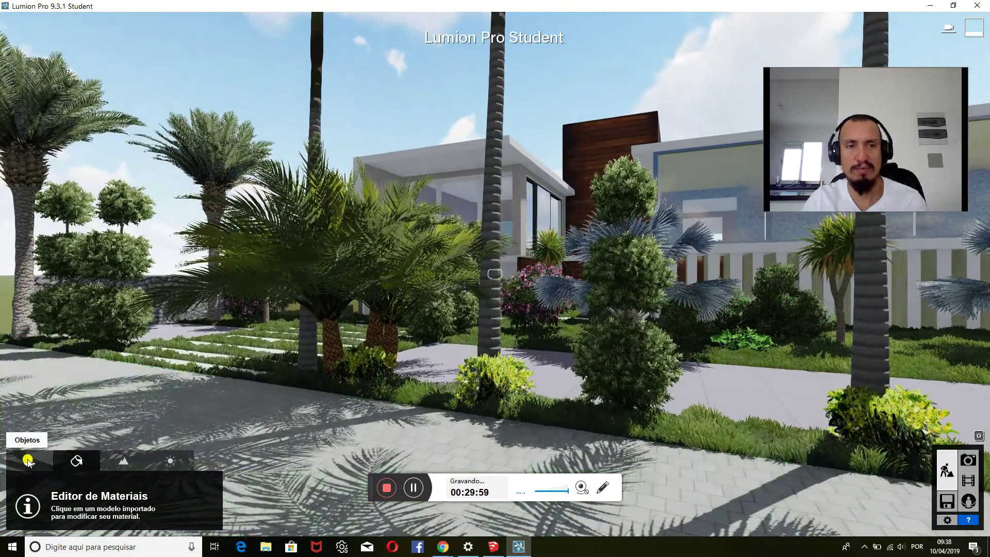
# Delete the red-flowered bush, two palms and the tall topiary in front of the house
pyautogui.click(28, 461)
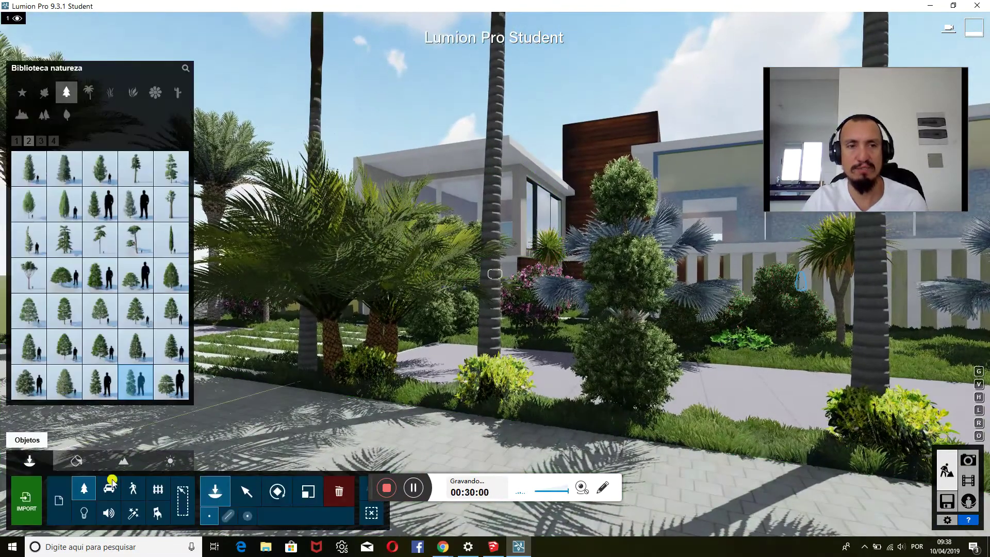
pyautogui.click(341, 493)
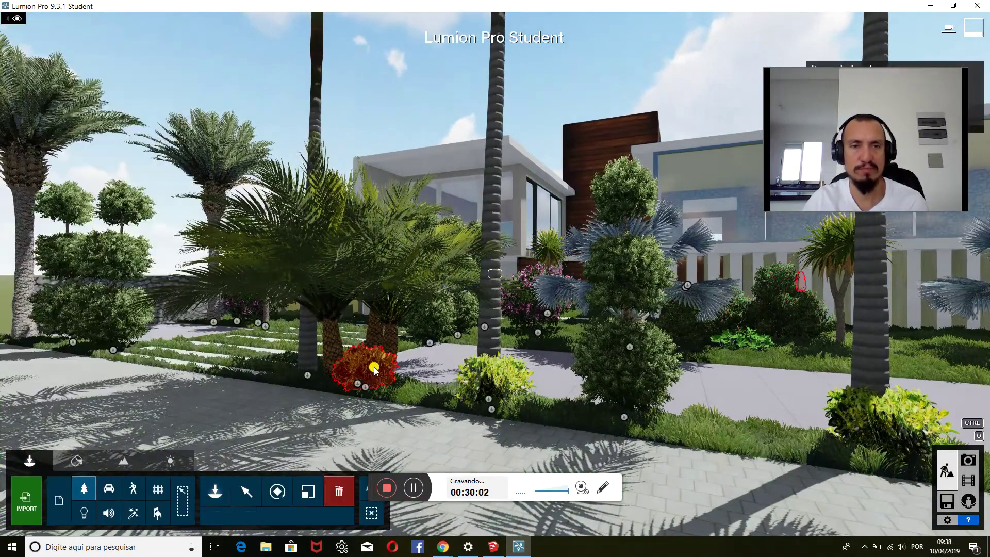
pyautogui.click(367, 392)
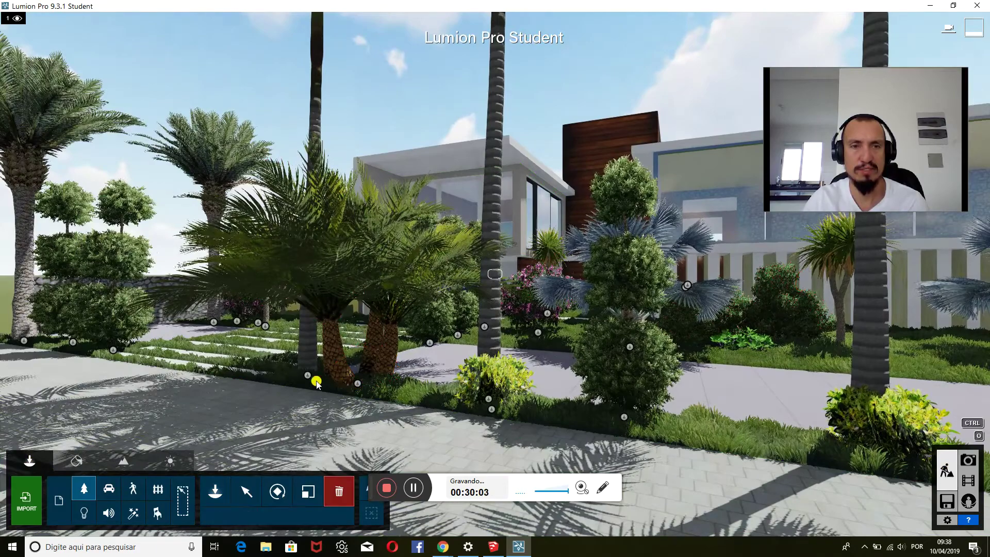
pyautogui.click(354, 383)
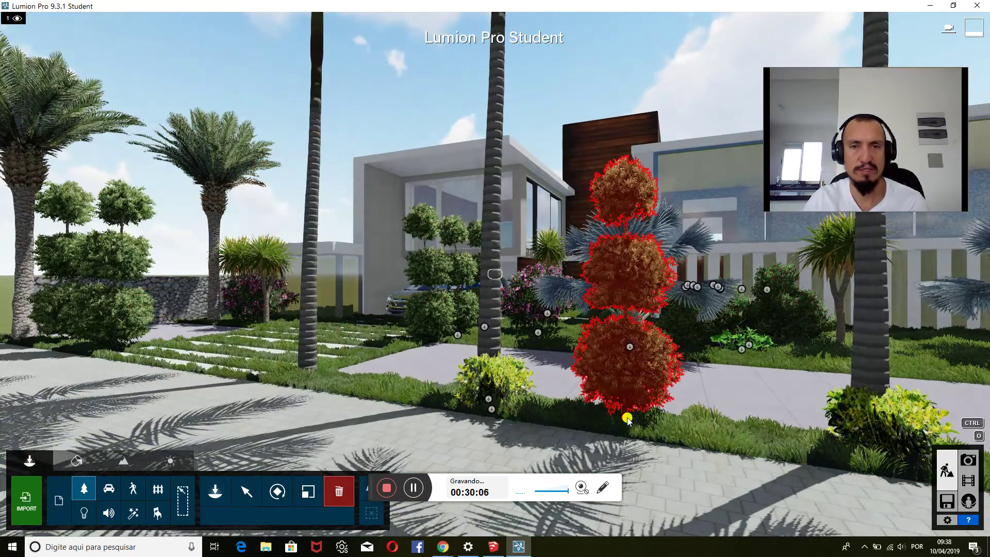
pyautogui.click(630, 419)
# Delete the fan palm and two topiary trees on the right side, then enter Photo mode
pyautogui.moveTo(614, 411); pyautogui.dragTo(535, 391, button='right')
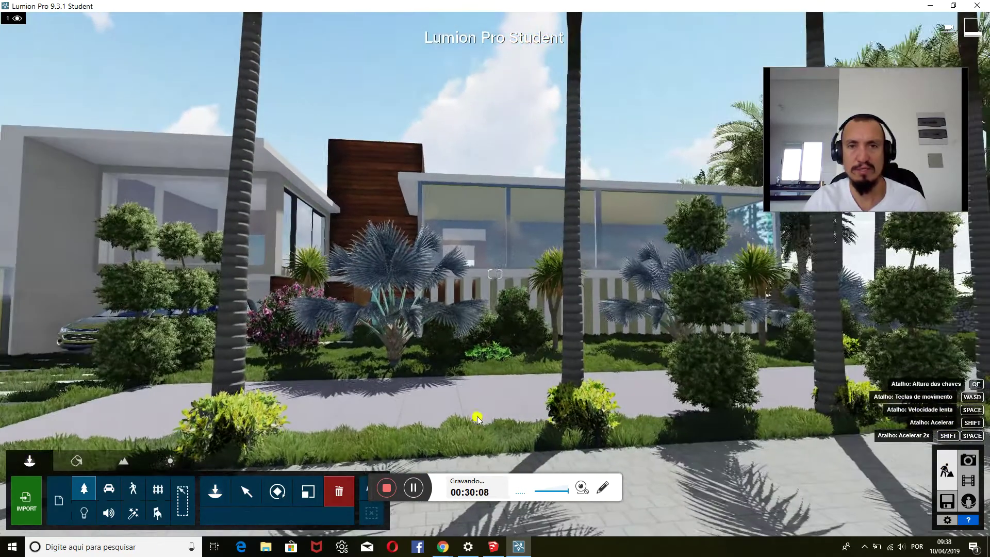
pyautogui.click(535, 392)
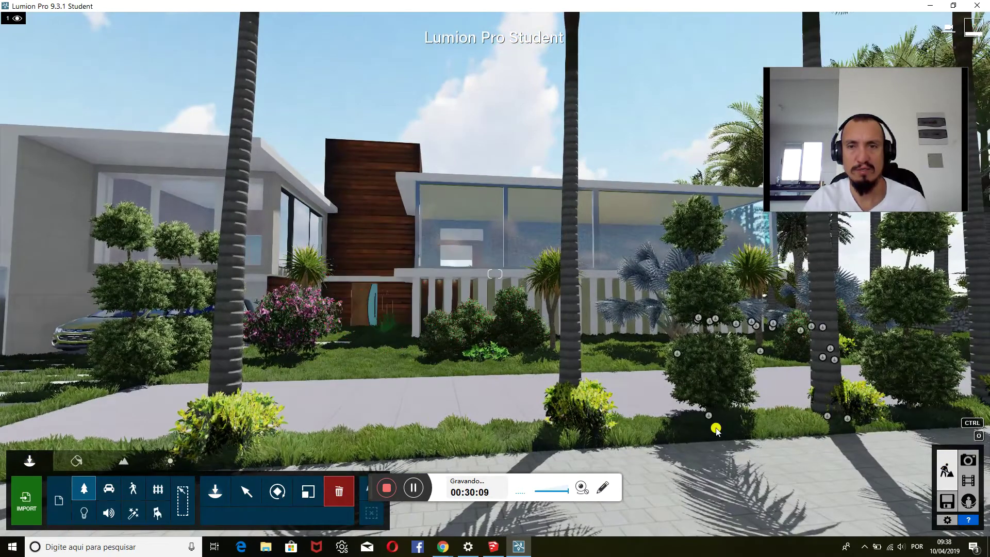
pyautogui.click(913, 414)
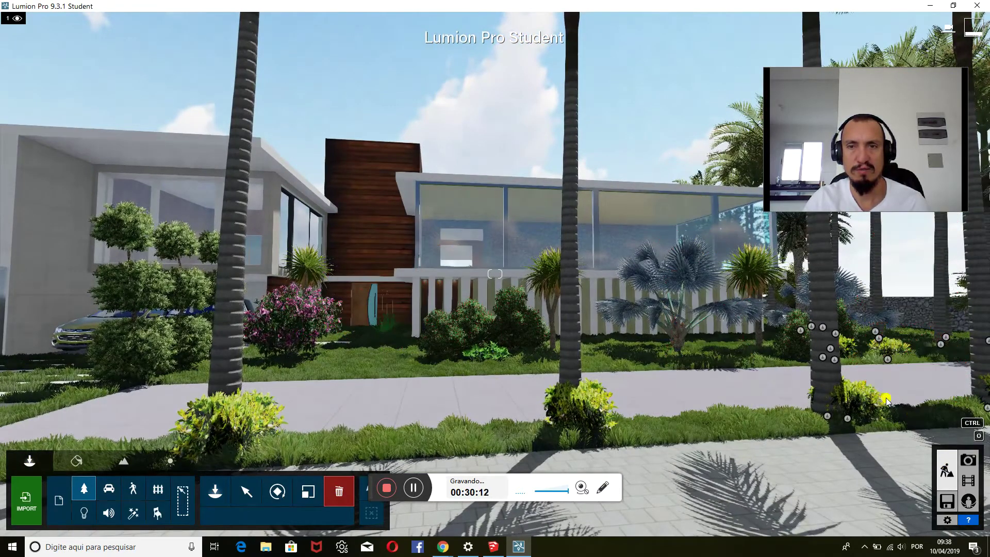
pyautogui.moveTo(798, 350)
pyautogui.mouseDown(button='right')
pyautogui.moveTo(662, 386)
pyautogui.moveTo(706, 359)
pyautogui.mouseUp(button='right')
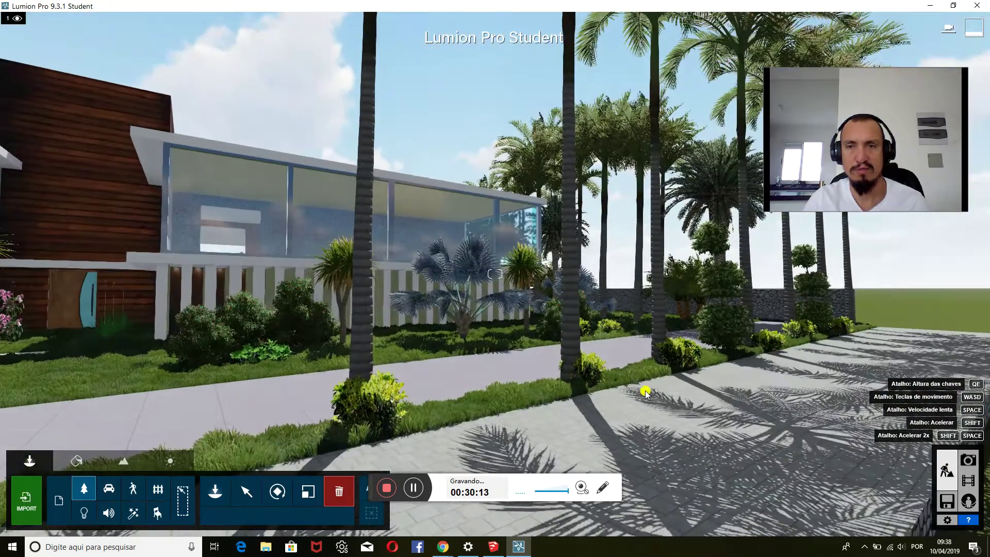
pyautogui.click(719, 356)
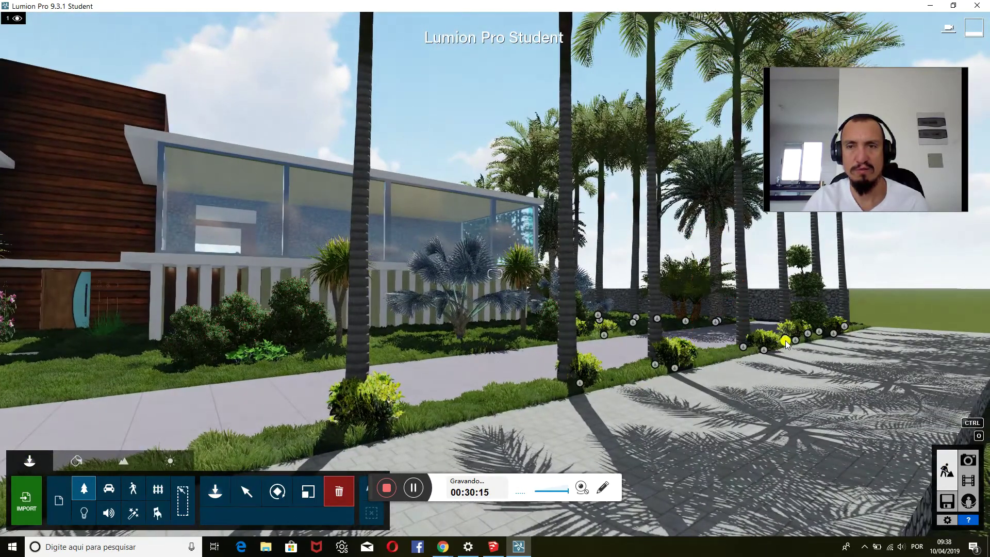
pyautogui.click(968, 461)
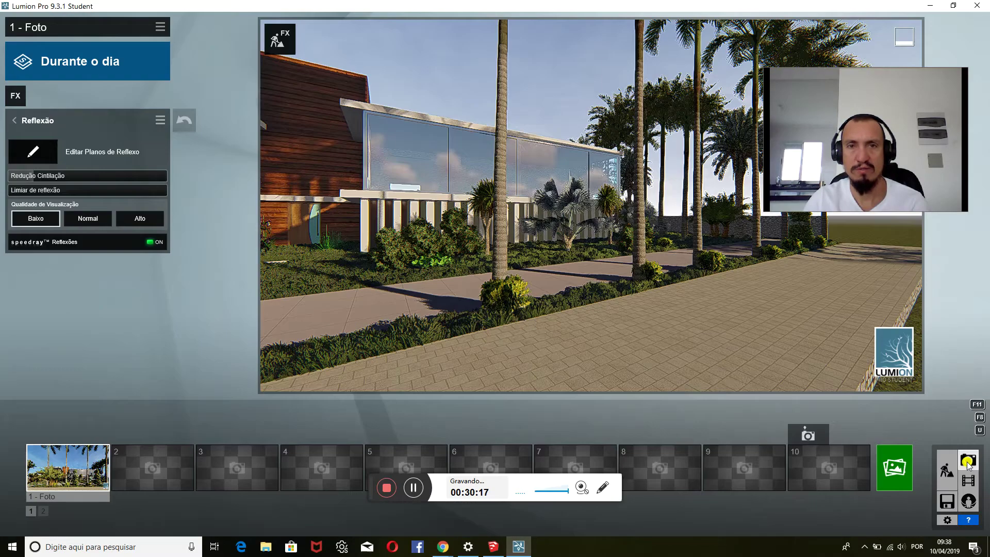
# Reframe photo 1's camera closer to the house front with the yellow car, then return to Build mode
pyautogui.click(56, 463)
pyautogui.moveTo(495, 255)
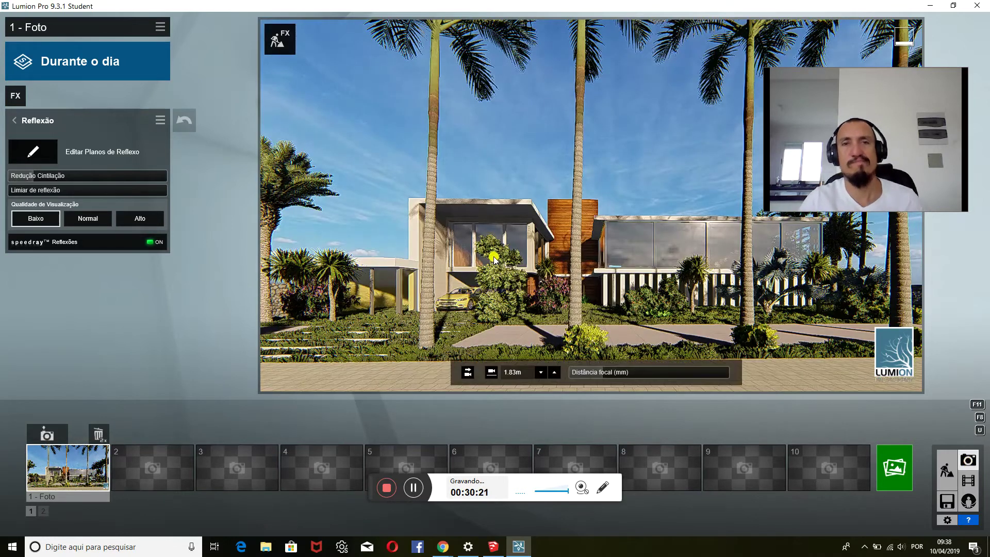
pyautogui.moveTo(499, 246); pyautogui.dragTo(497, 235, button='right')
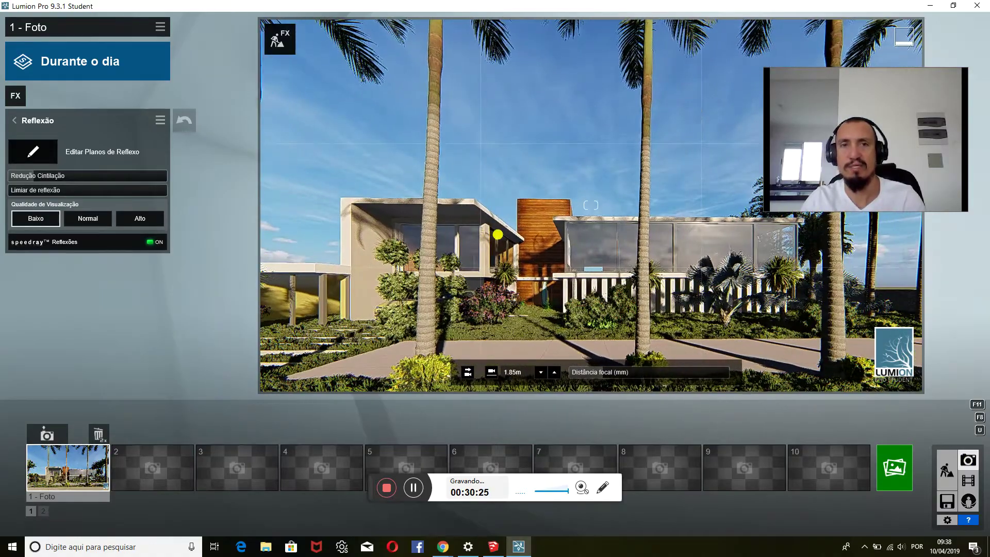
pyautogui.moveTo(498, 235); pyautogui.dragTo(498, 234, button='right')
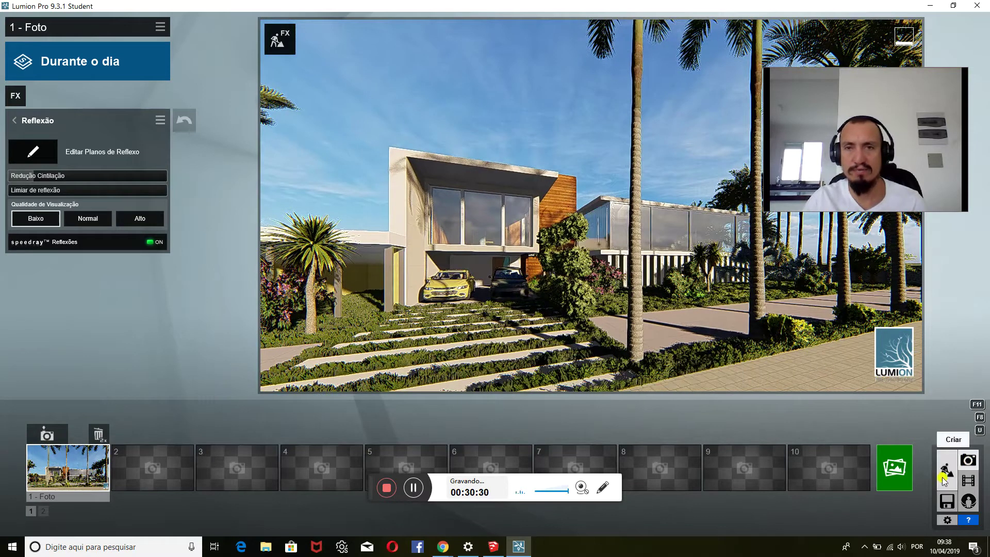
pyautogui.press('Escape')
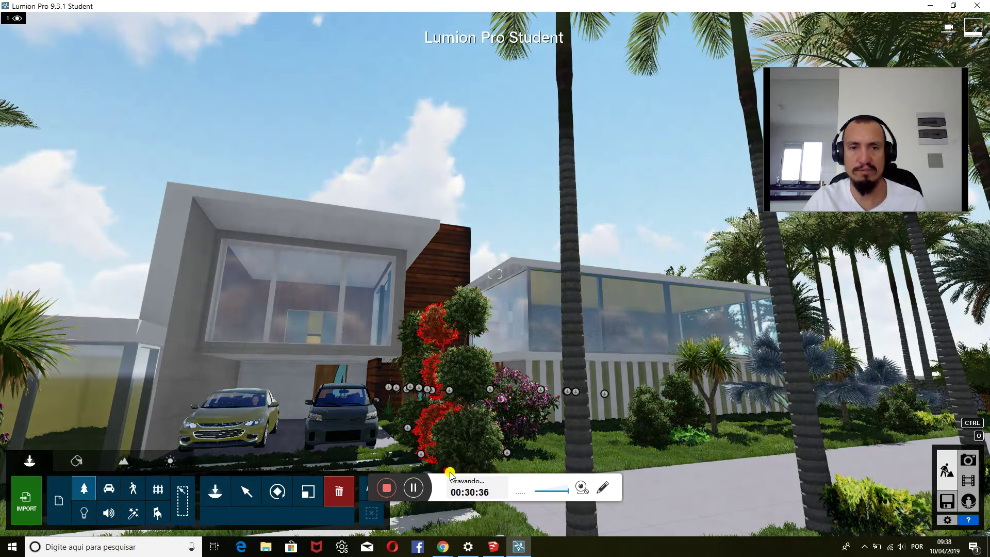
# Delete the two topiary trees in front of the house
pyautogui.moveTo(454, 458); pyautogui.dragTo(459, 424, button='right')
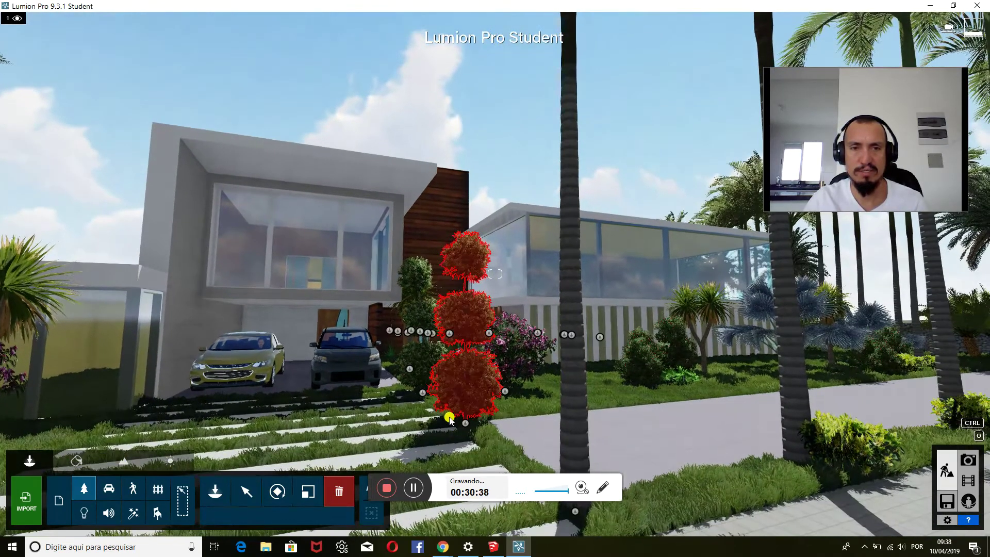
pyautogui.click(464, 422)
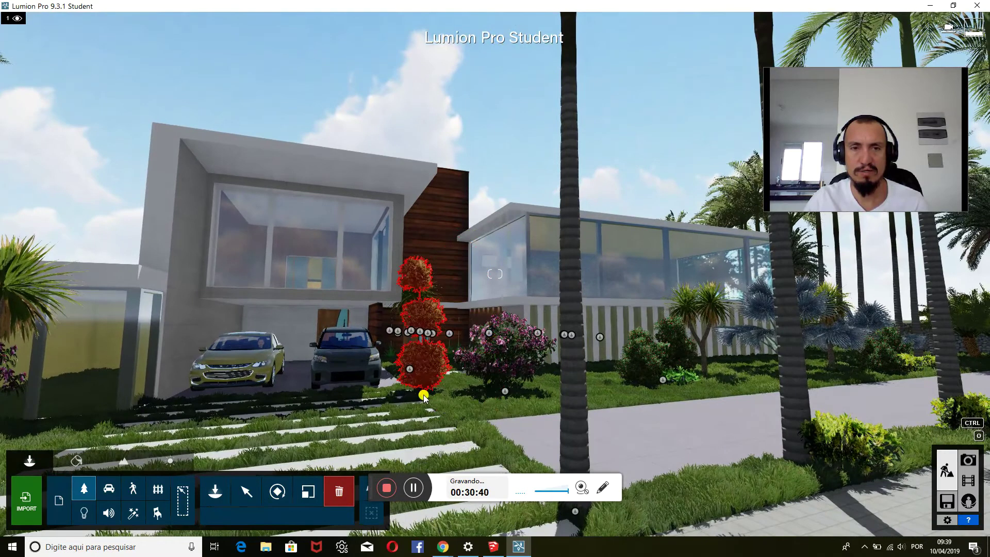
pyautogui.click(423, 392)
pyautogui.scroll(3, 481, 402)
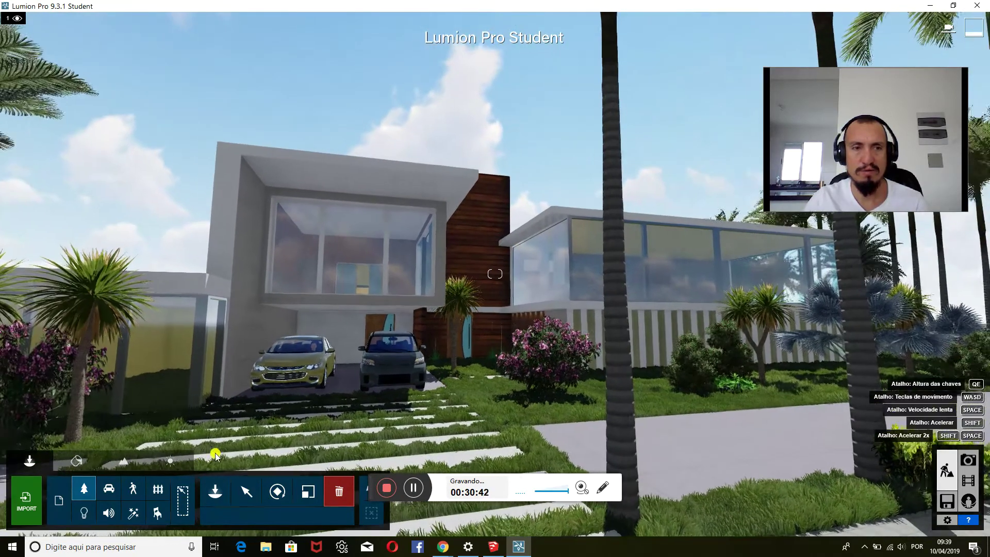
# Open the Nature object library from the Objects tab
pyautogui.click(123, 465)
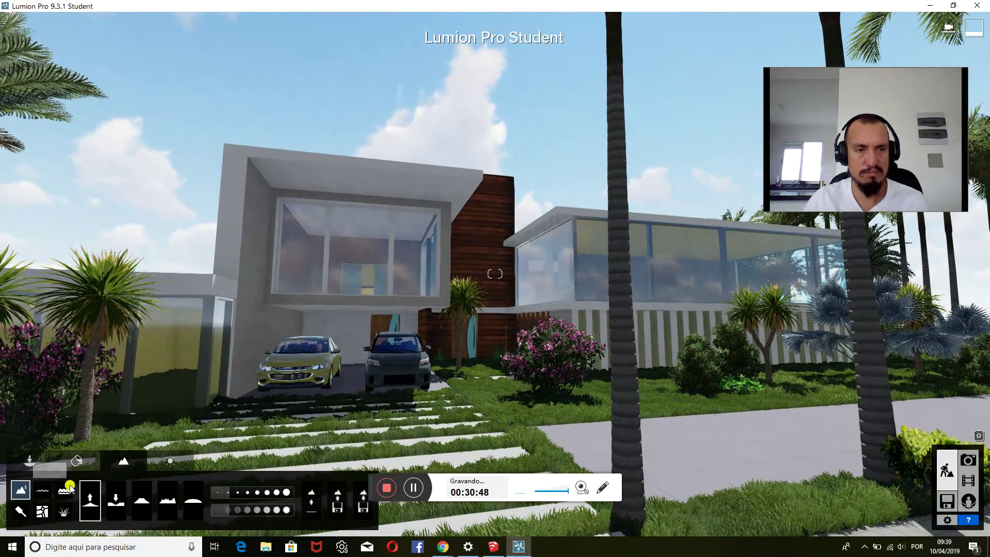
pyautogui.click(31, 462)
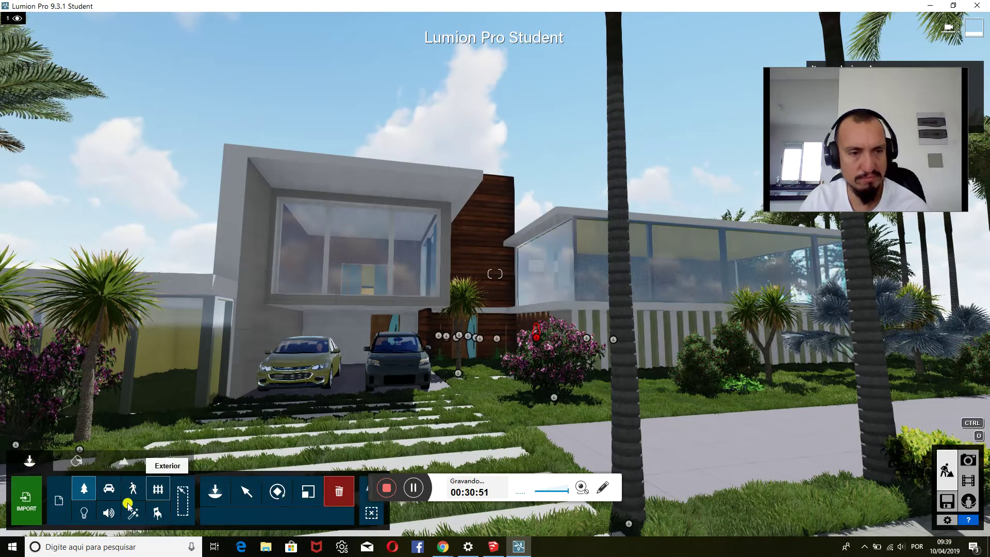
pyautogui.click(85, 492)
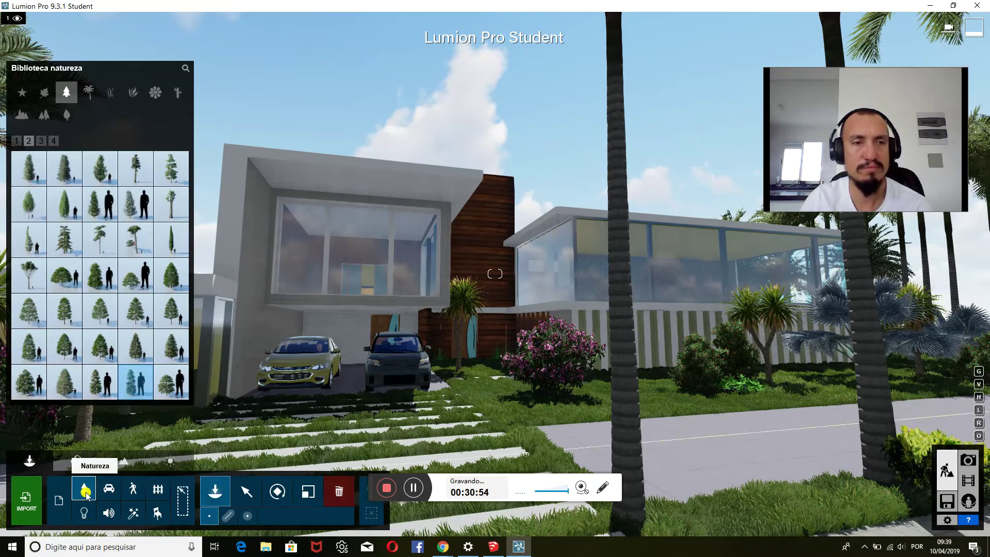
# Place rocks and small stones from the Rocks category beside the driveway and on the lawn
pyautogui.click(25, 115)
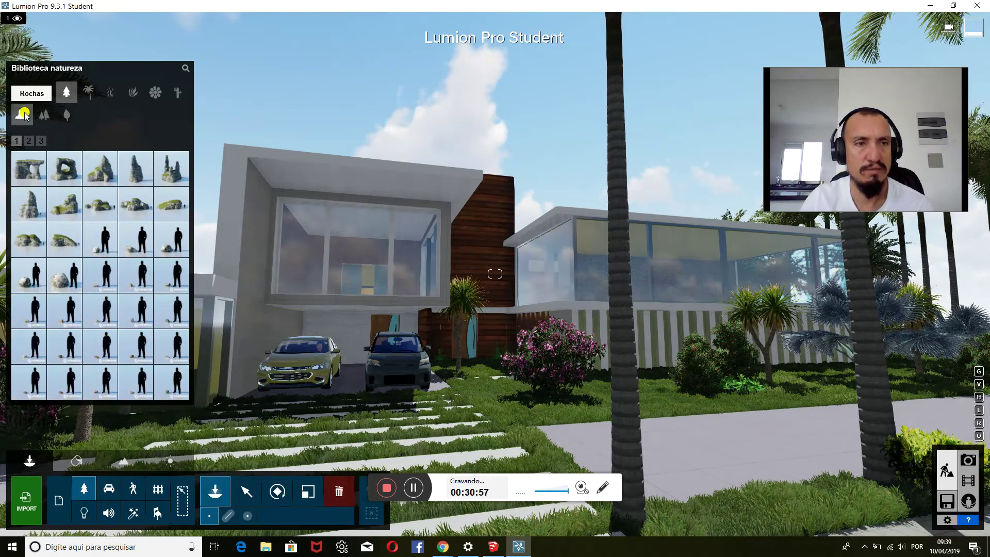
pyautogui.click(65, 274)
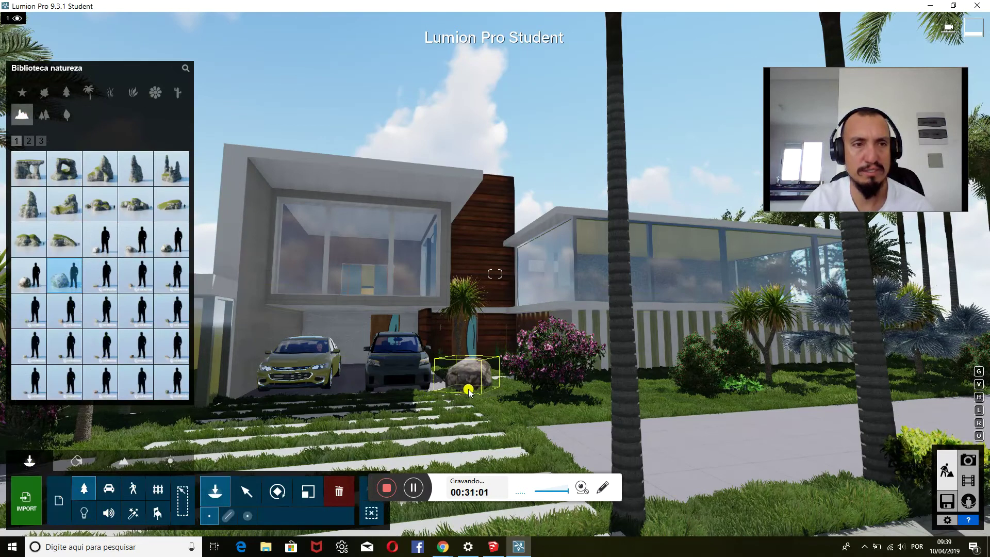
pyautogui.click(468, 392)
pyautogui.click(28, 275)
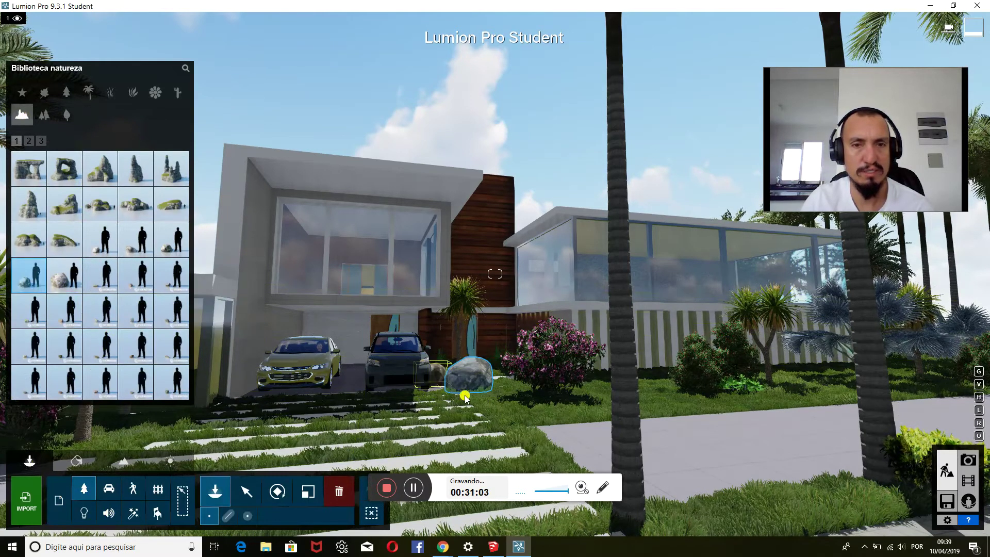
pyautogui.moveTo(71, 310)
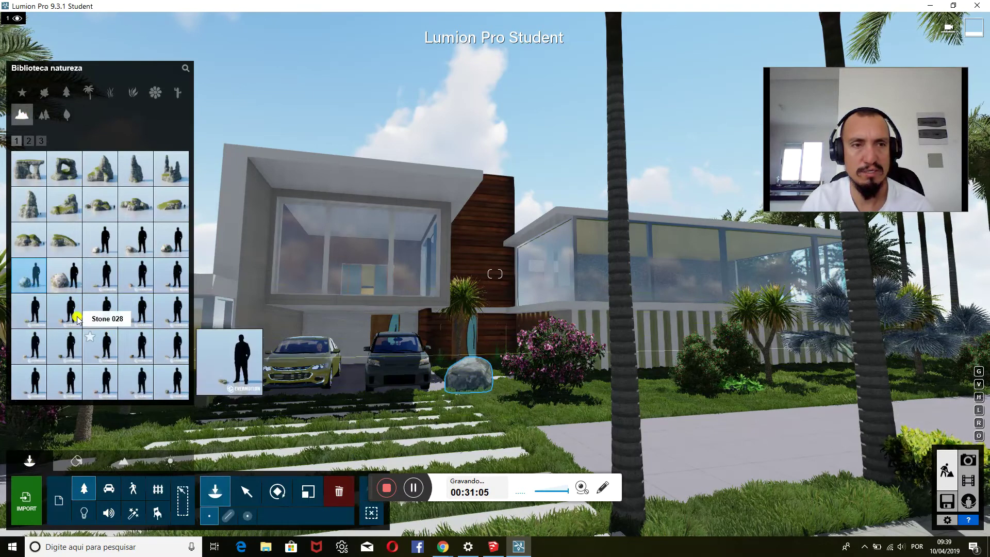
pyautogui.click(99, 275)
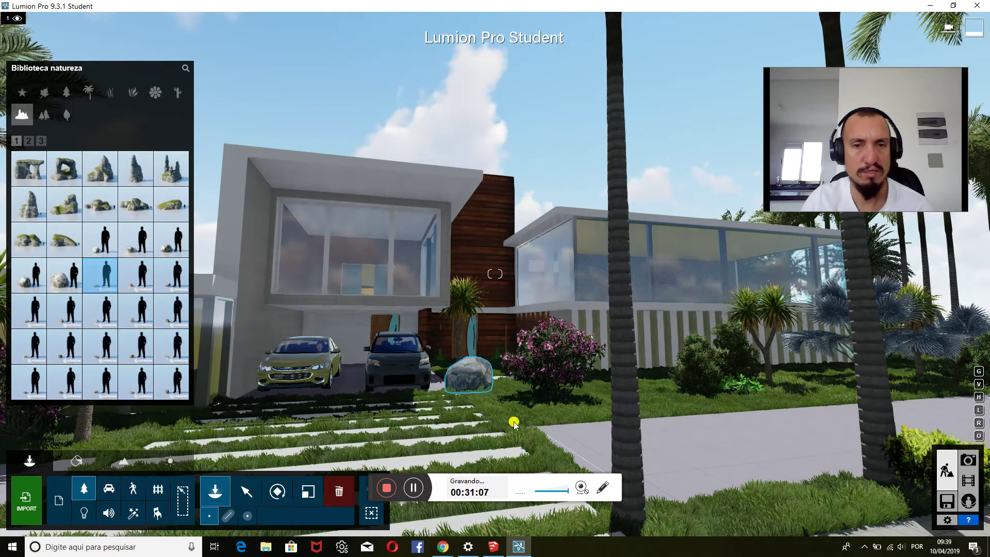
pyautogui.click(546, 410)
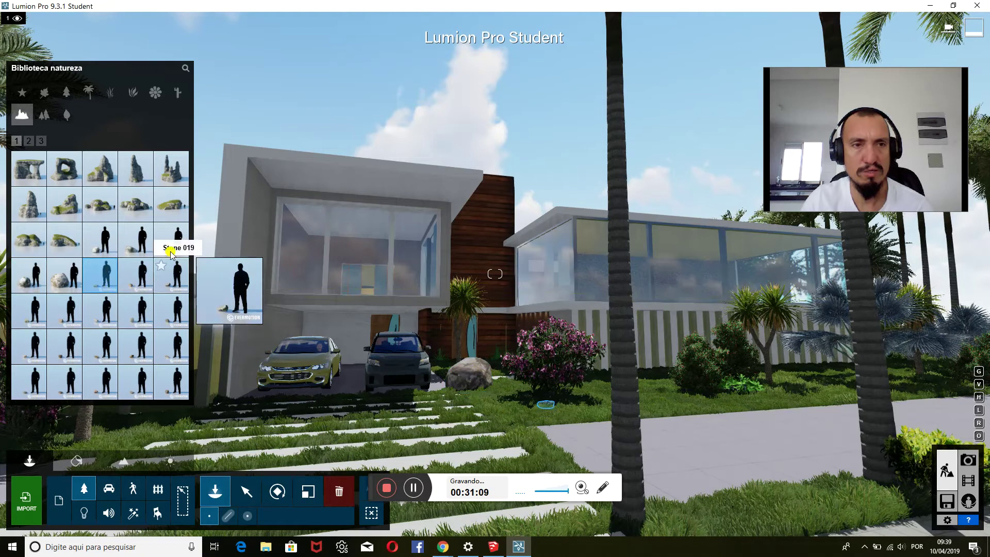
pyautogui.click(171, 240)
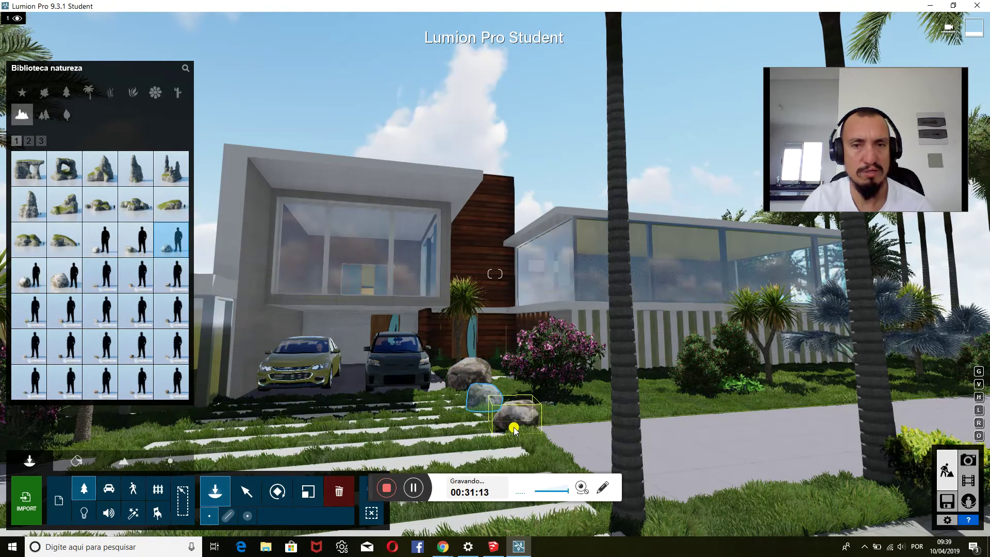
# Add rocks by the path and sidewalk, plus a Rocks Middle 001 boulder among the palms
pyautogui.click(664, 403)
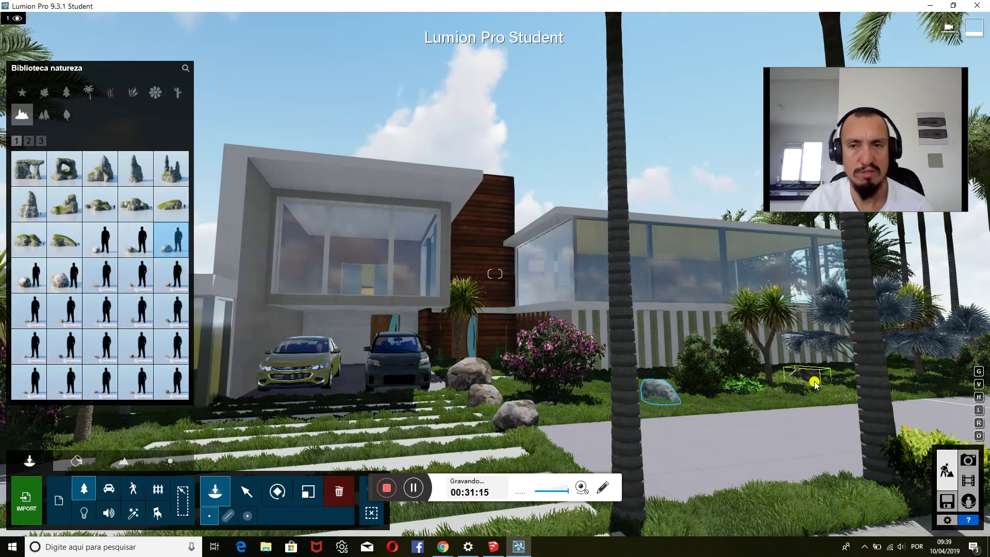
pyautogui.click(816, 384)
pyautogui.click(171, 311)
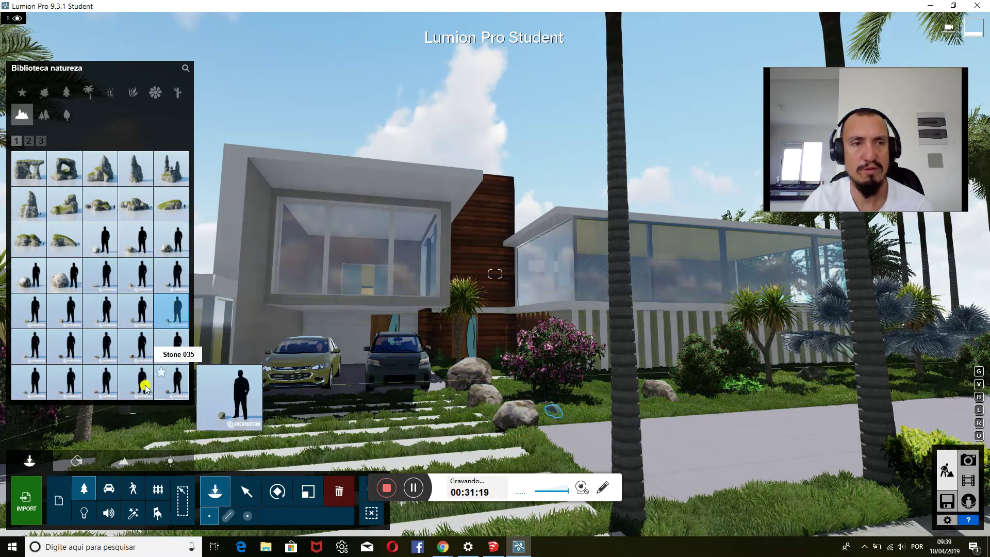
pyautogui.click(171, 204)
pyautogui.moveTo(463, 371); pyautogui.dragTo(517, 350, button='right')
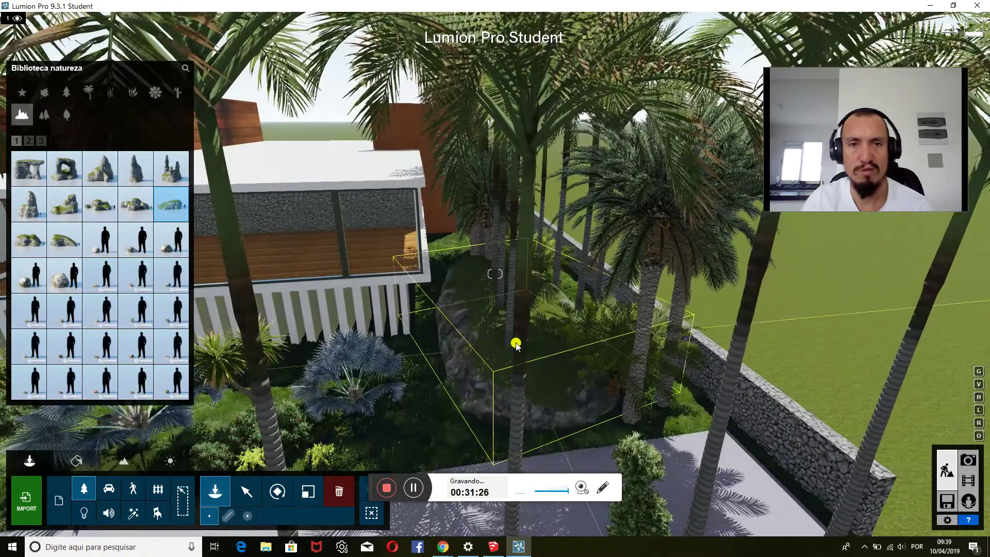
pyautogui.click(517, 330)
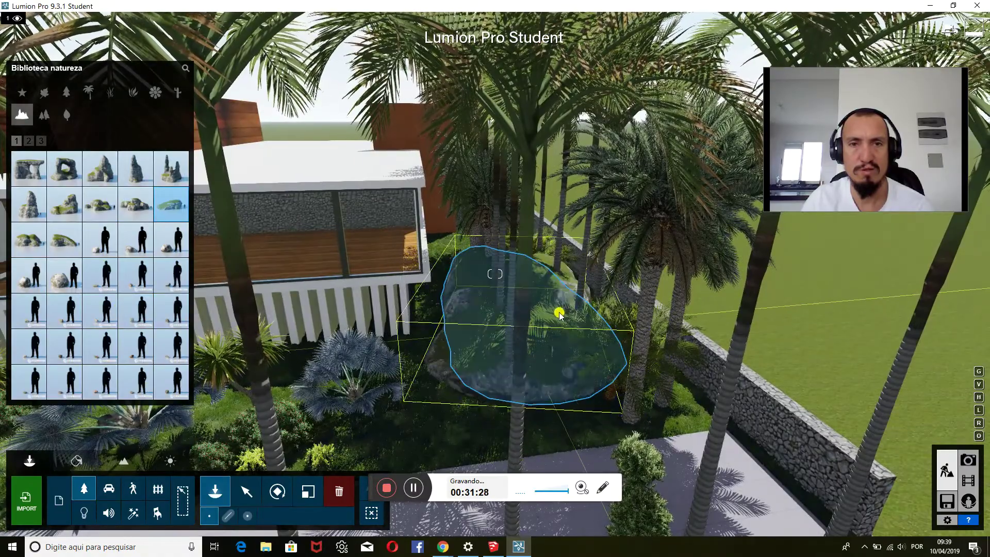
pyautogui.moveTo(559, 283)
pyautogui.mouseDown(button='right')
pyautogui.moveTo(559, 270)
pyautogui.moveTo(547, 322)
pyautogui.mouseUp(button='right')
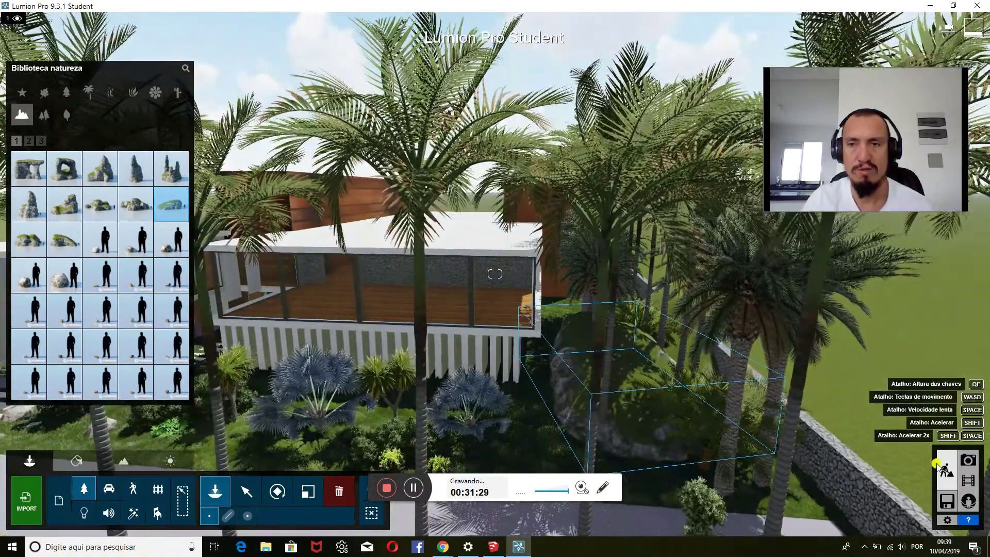
pyautogui.click(968, 460)
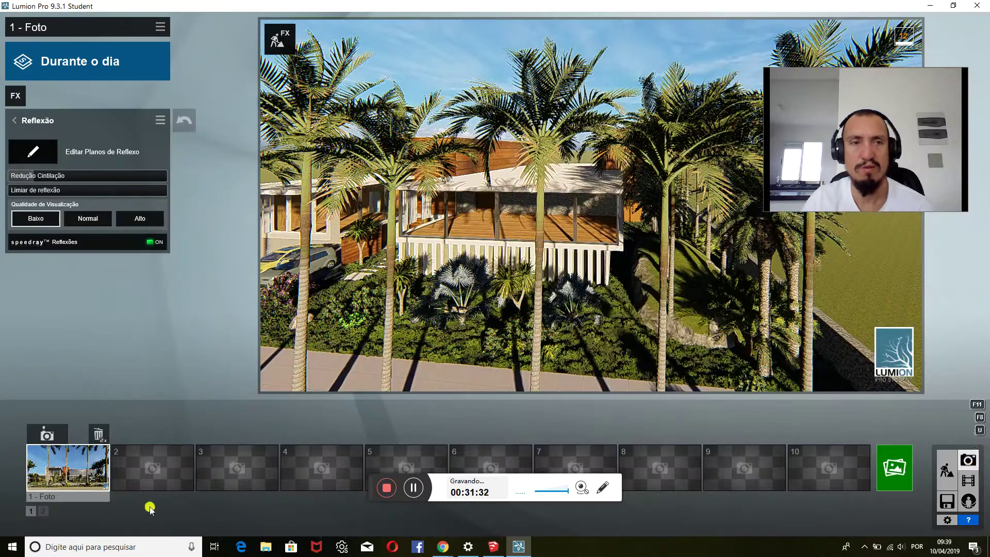
# Restore photo 1's camera, move it toward the house and widen the lens to 10.7mm
pyautogui.click(72, 469)
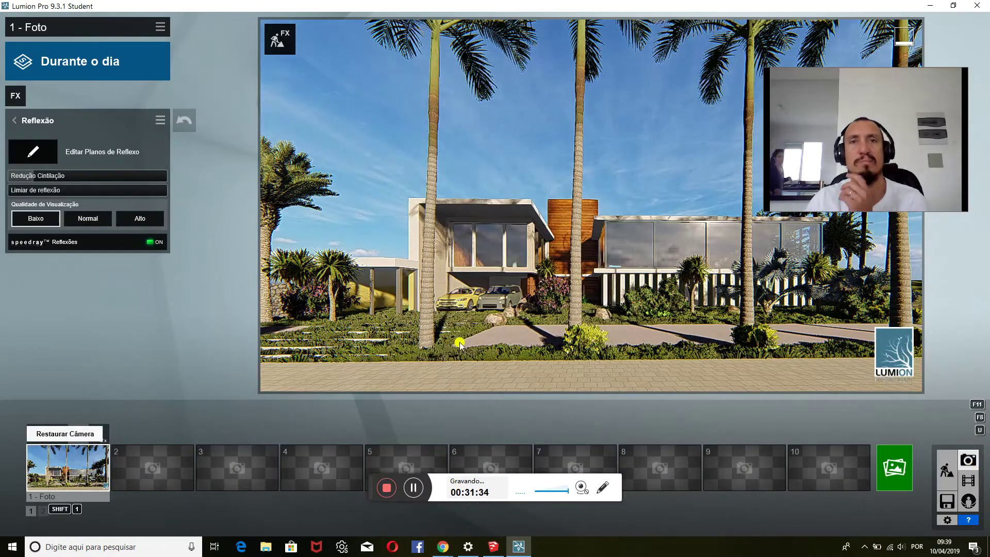
pyautogui.press('w')
pyautogui.press('a')
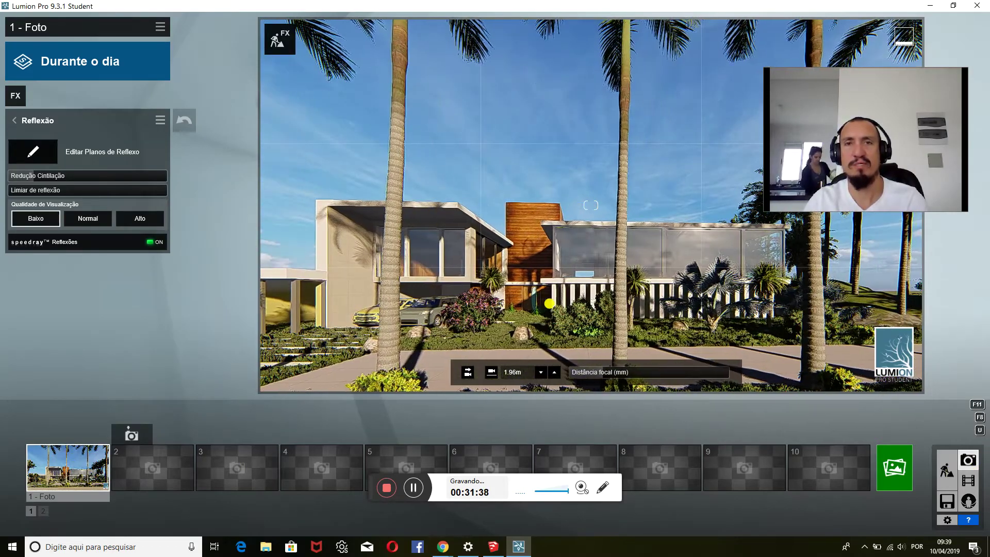
pyautogui.press('d')
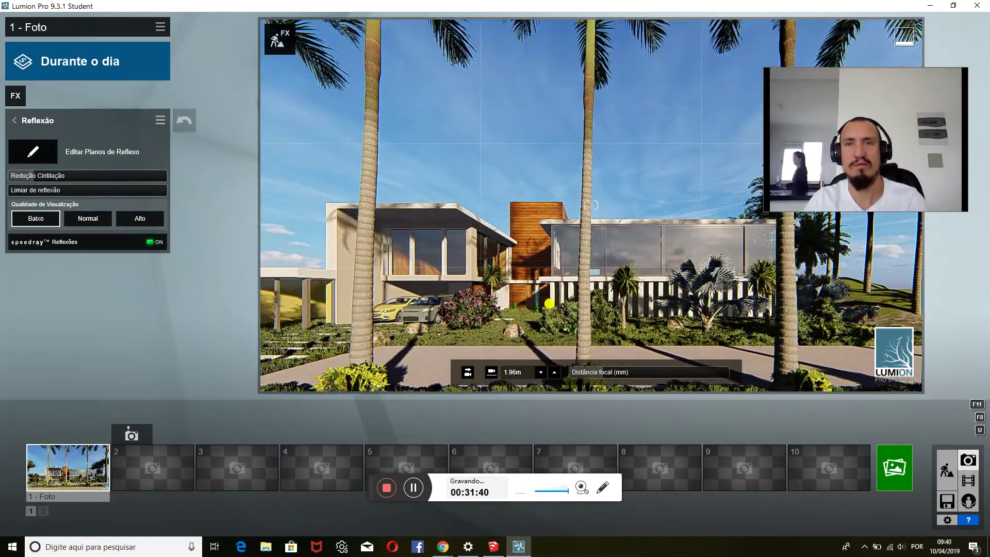
pyautogui.press('w')
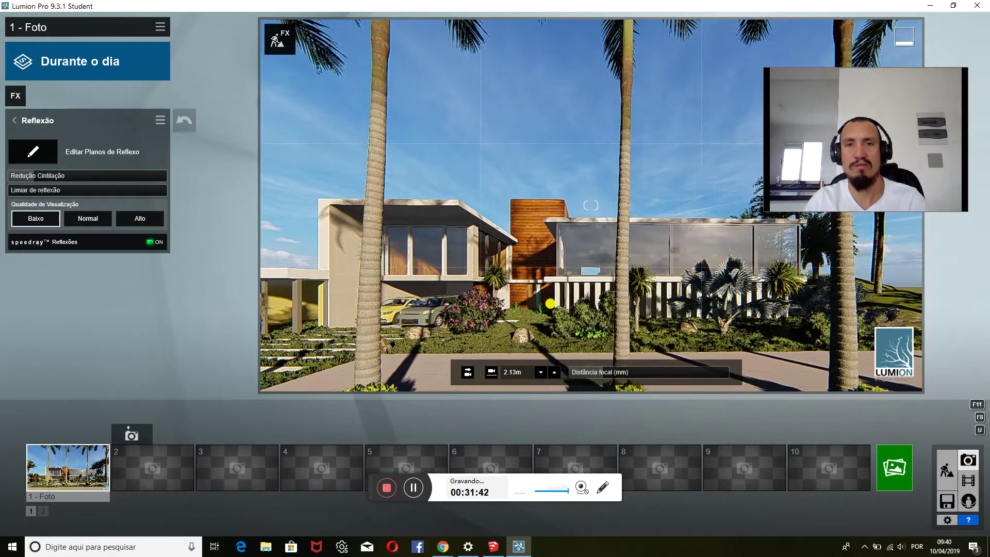
pyautogui.moveTo(601, 373); pyautogui.dragTo(592, 373)
pyautogui.moveTo(596, 364); pyautogui.dragTo(597, 343, button='right')
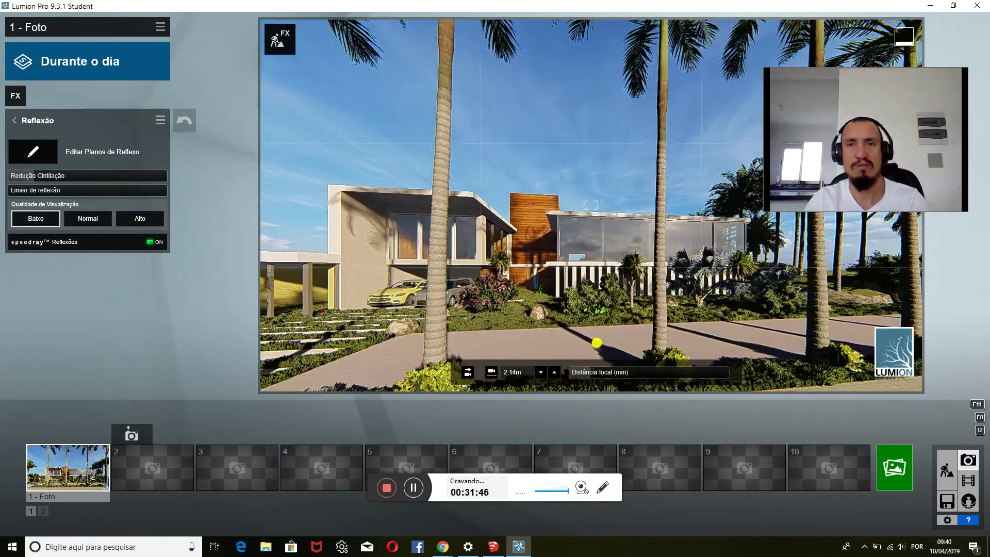
# Slide the camera sideways along the street to frame the house between palm trunks
pyautogui.press('d')
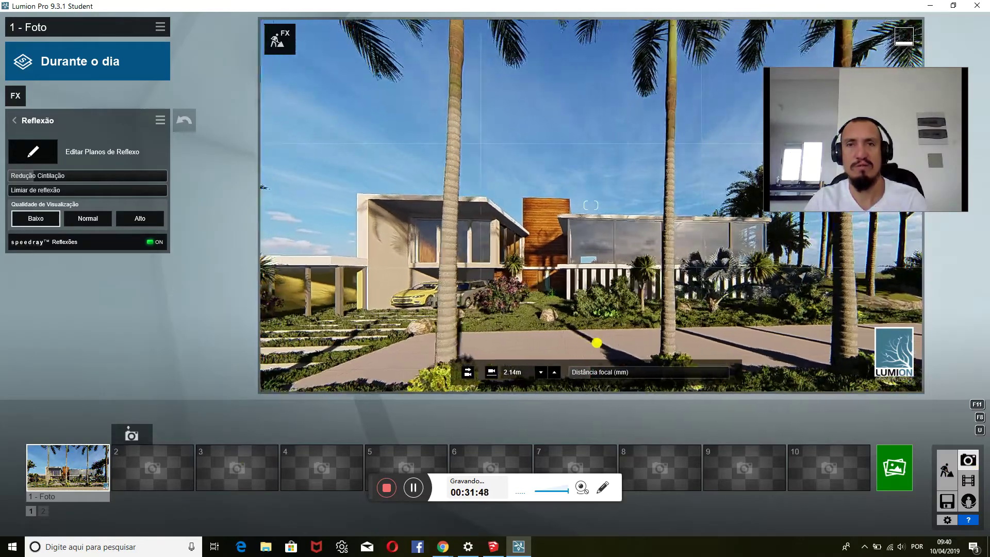
pyautogui.press('d')
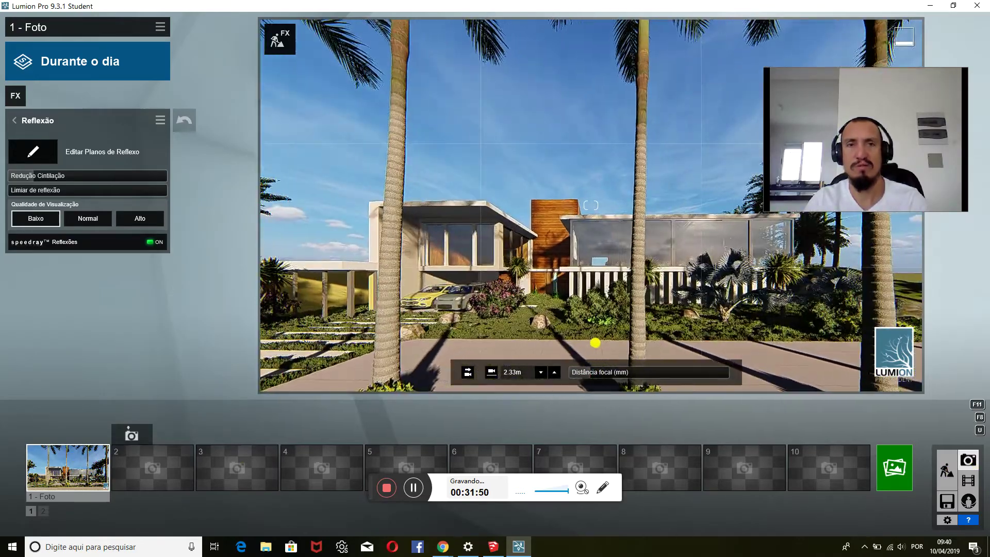
pyautogui.press('d')
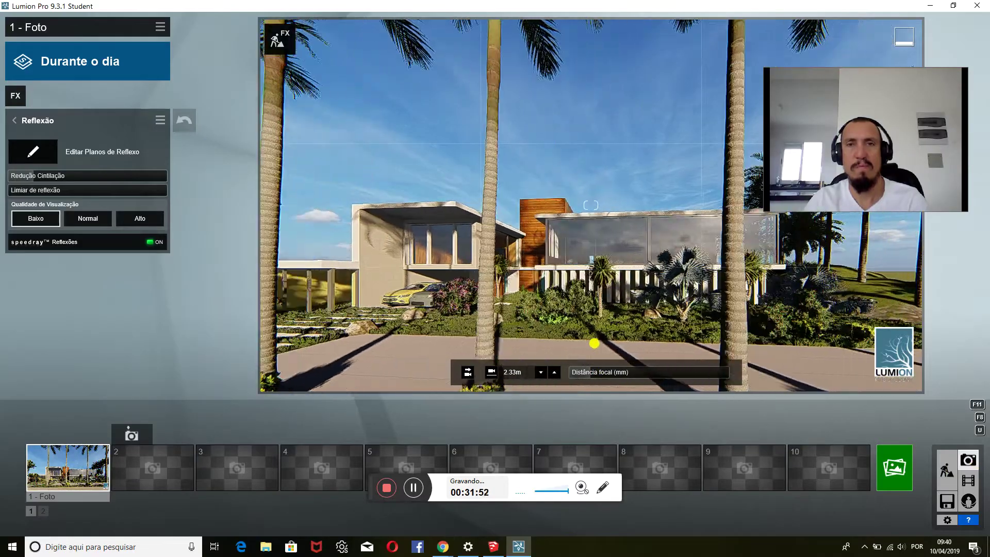
pyautogui.press('d')
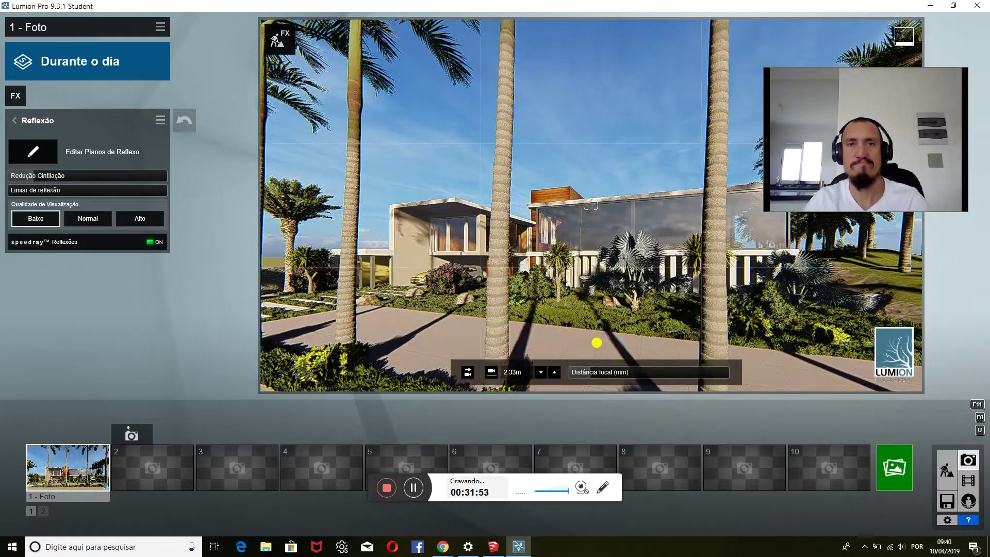
pyautogui.press('d')
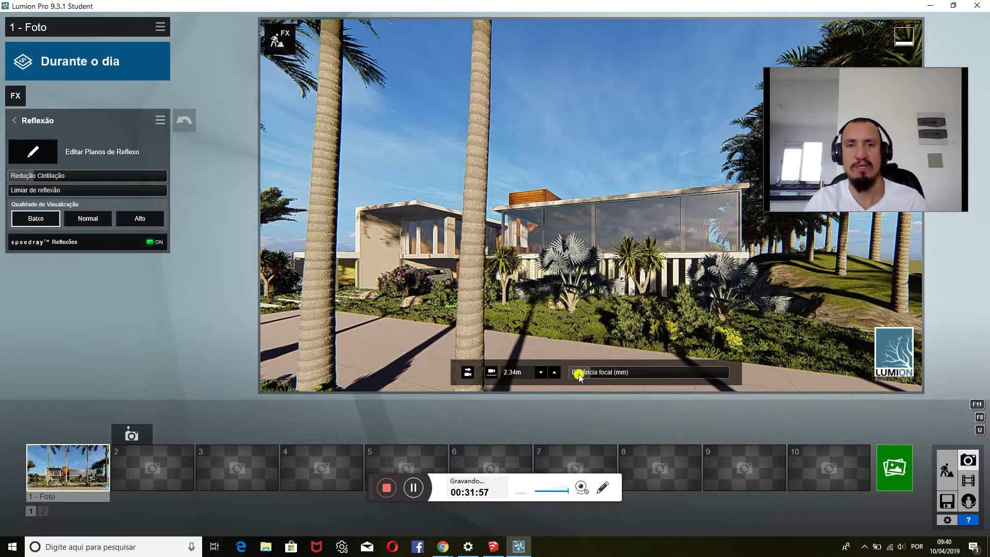
# Return to Build mode and select the left sidewalk surface for material editing
pyautogui.click(942, 473)
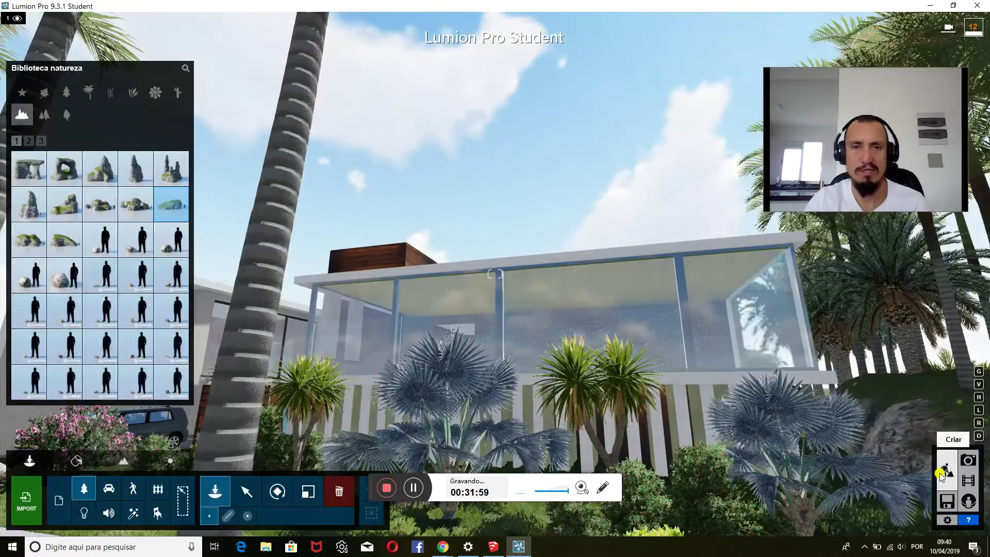
pyautogui.click(594, 294)
pyautogui.moveTo(595, 294); pyautogui.dragTo(610, 241, button='right')
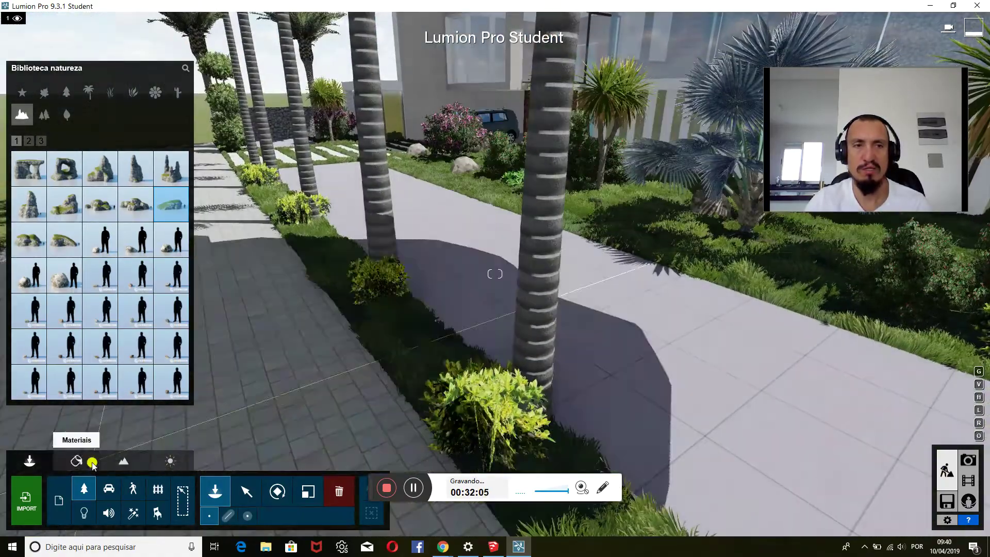
pyautogui.click(76, 461)
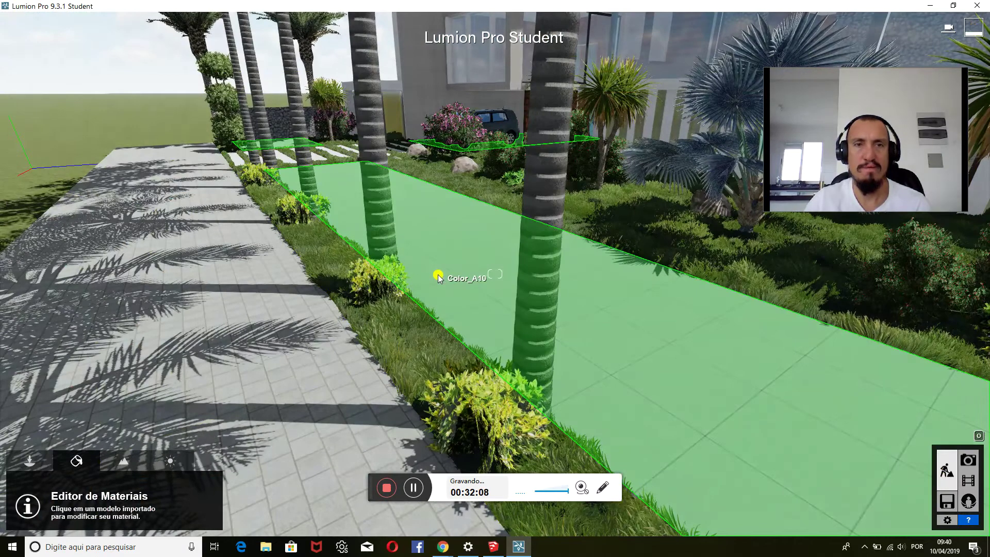
pyautogui.click(438, 277)
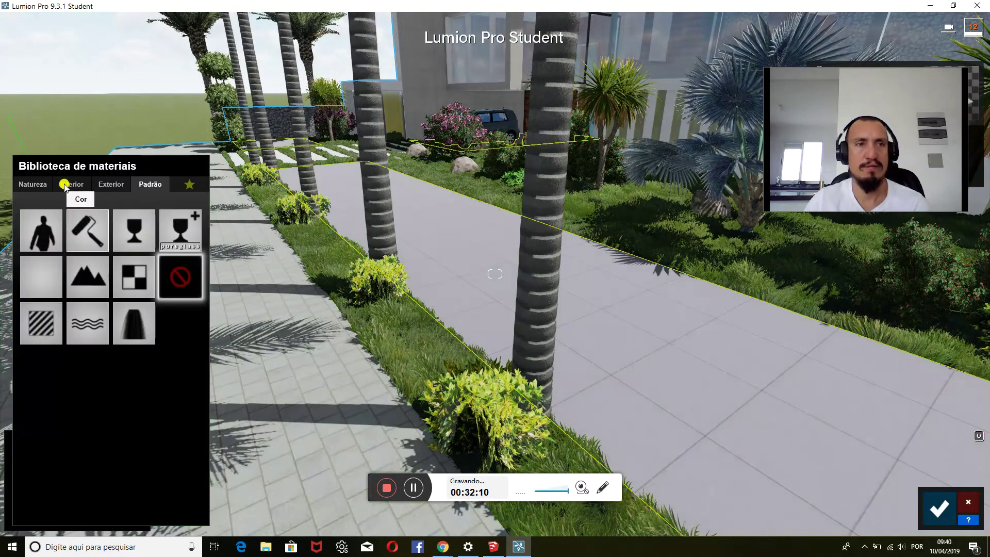
# Try stone paving and brick paver materials from the Exterior library on the sidewalk
pyautogui.click(107, 186)
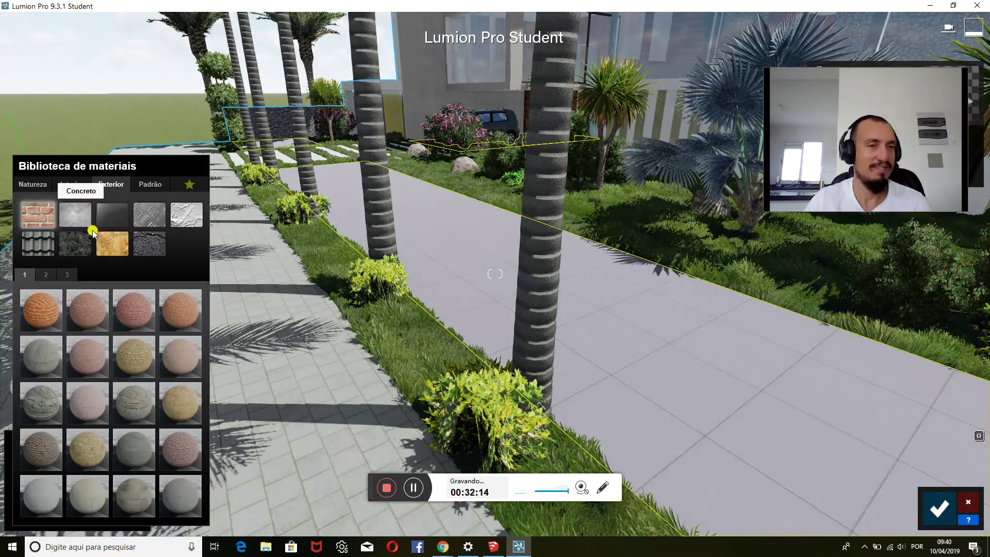
pyautogui.click(47, 360)
pyautogui.click(43, 450)
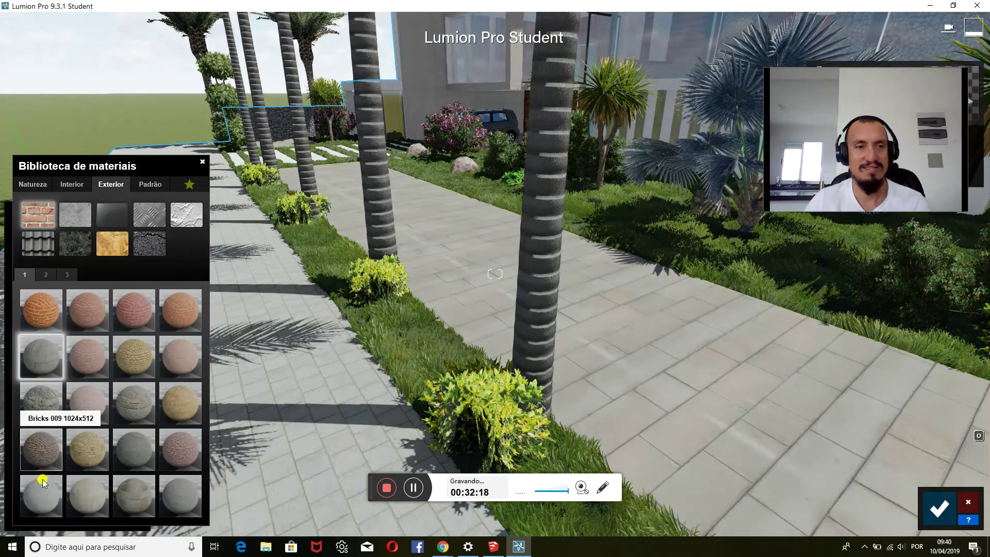
pyautogui.click(291, 416)
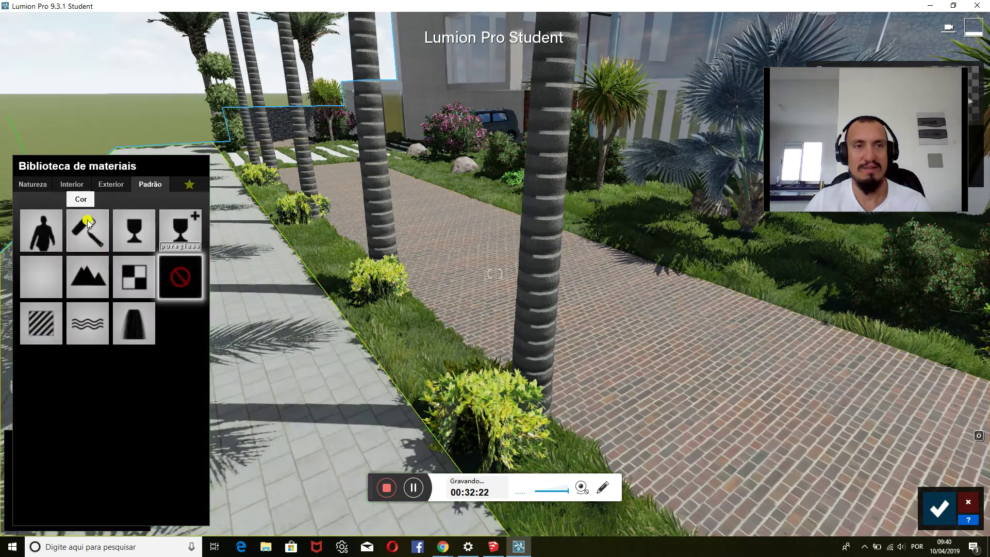
pyautogui.click(106, 186)
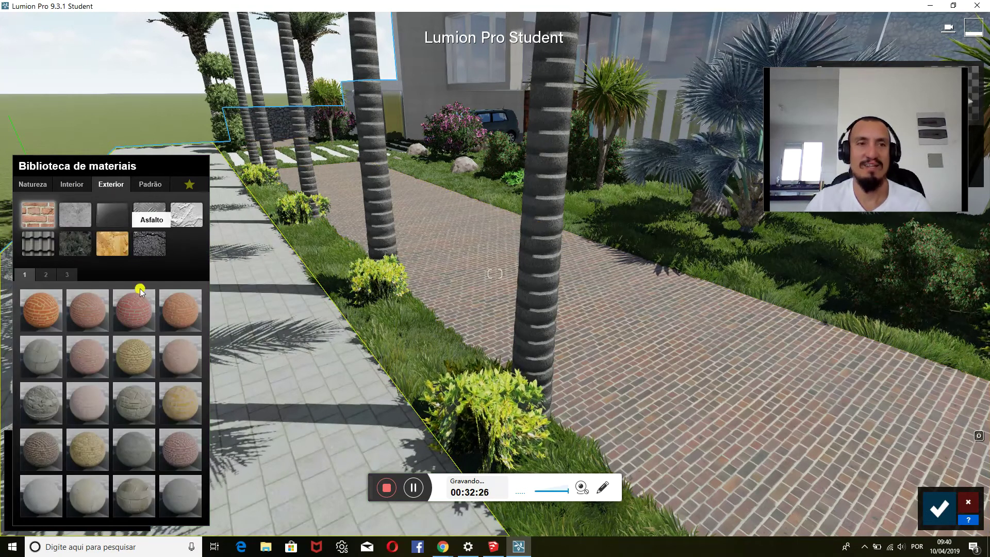
pyautogui.click(140, 303)
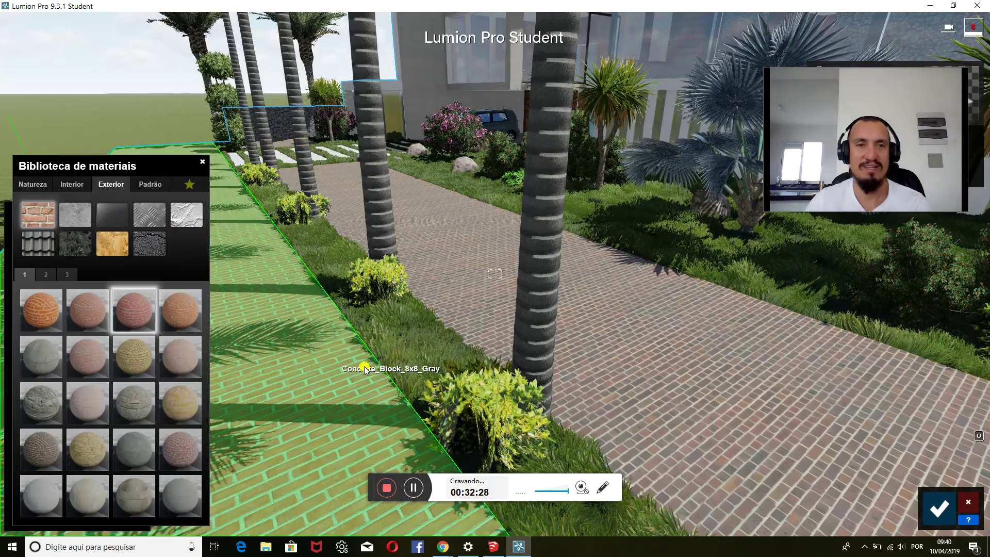
pyautogui.click(364, 370)
# Compare other red bricks on the sidewalk, including Bricks 003 1024 and a lighter orange brick
pyautogui.moveTo(380, 360); pyautogui.dragTo(380, 356, button='right')
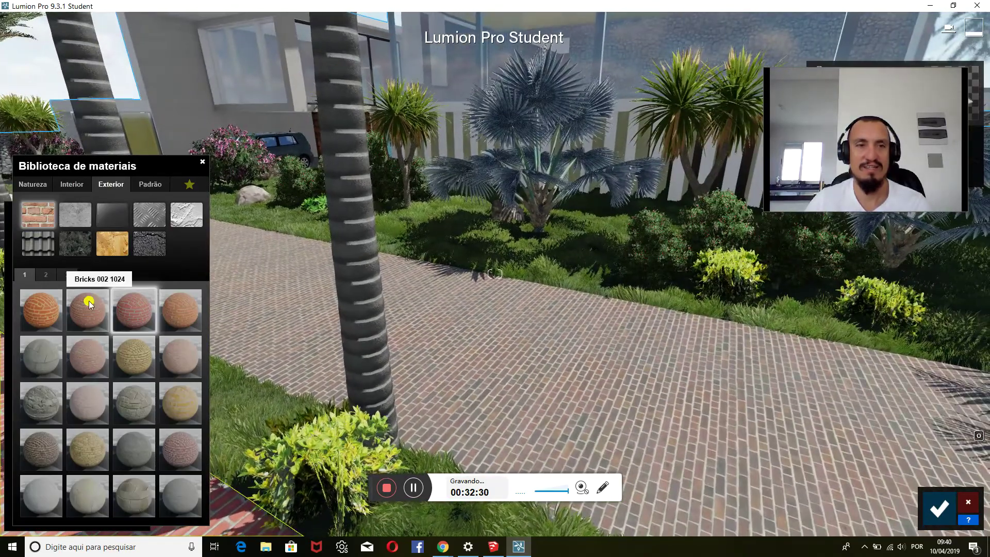
pyautogui.click(89, 303)
pyautogui.moveTo(436, 290); pyautogui.dragTo(449, 287, button='right')
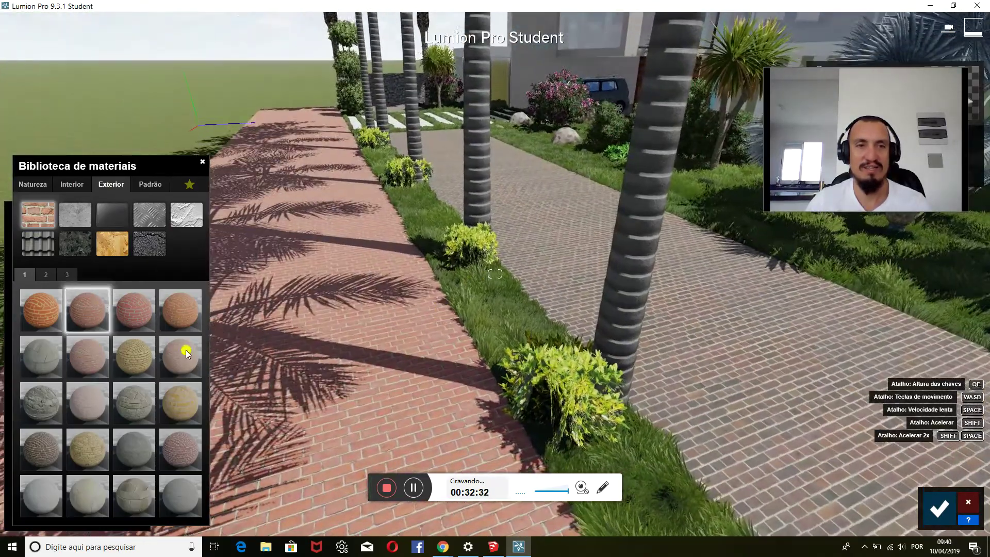
pyautogui.click(297, 325)
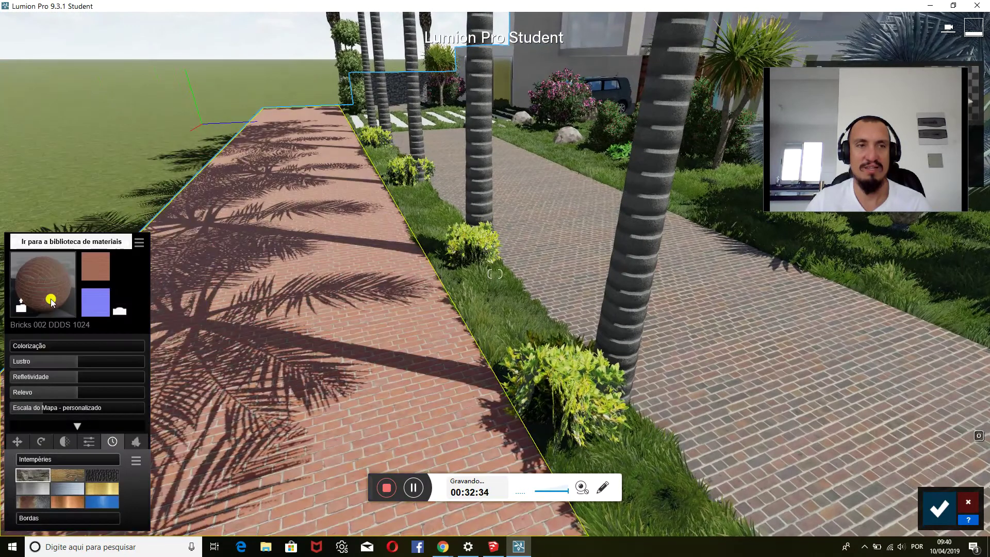
pyautogui.click(51, 302)
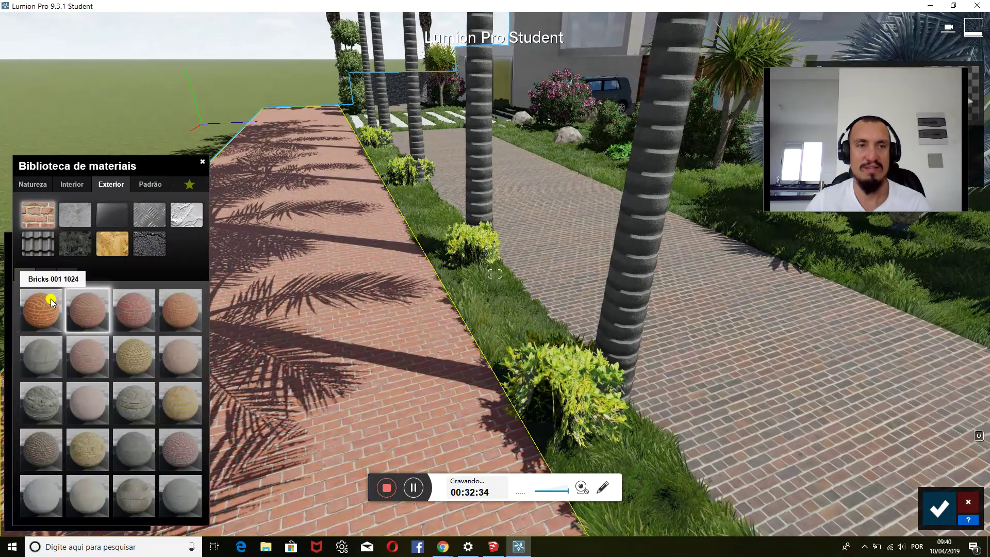
pyautogui.click(127, 312)
pyautogui.click(176, 318)
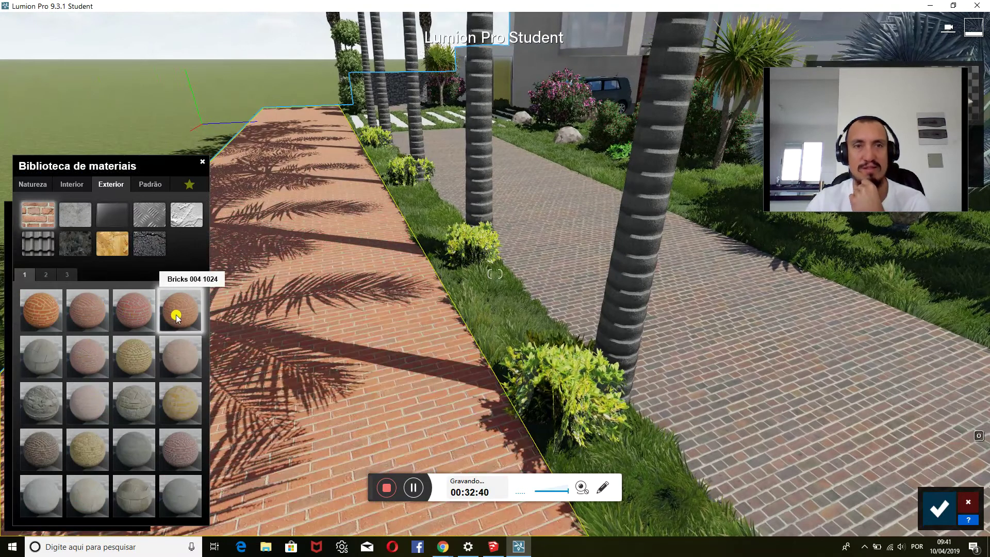
# Try grey slabs and Bricks 008a 1024, then settle on Bricks 002 1024 and save
pyautogui.click(49, 356)
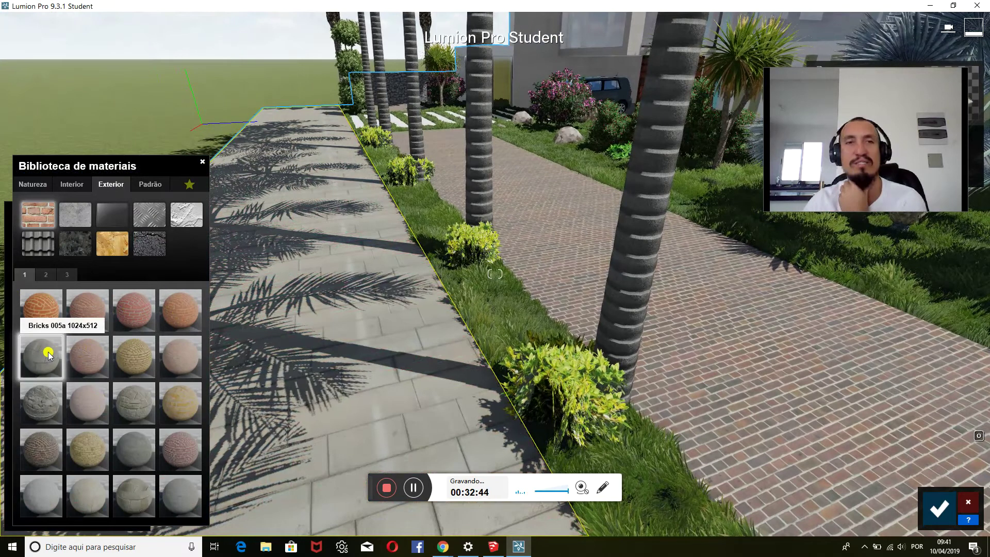
pyautogui.click(139, 404)
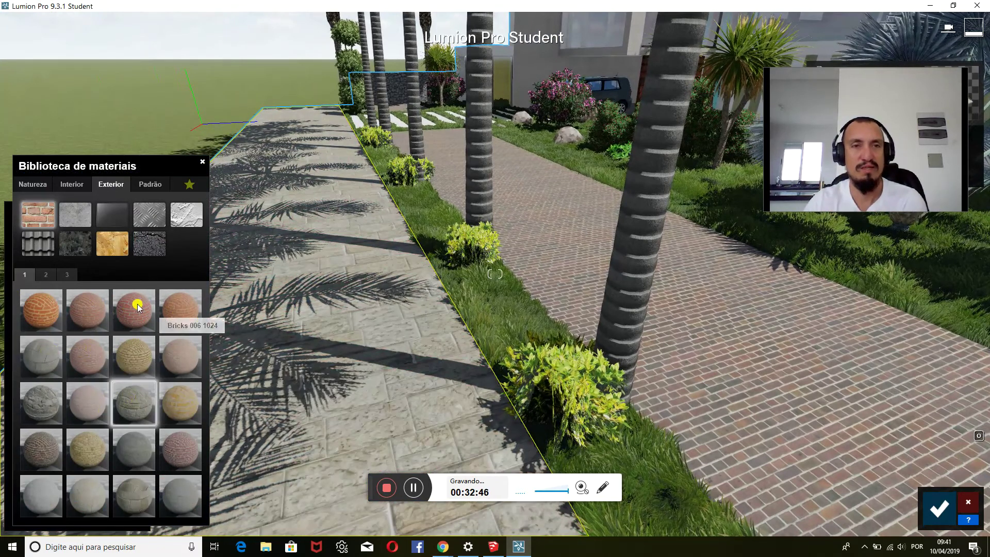
pyautogui.click(138, 307)
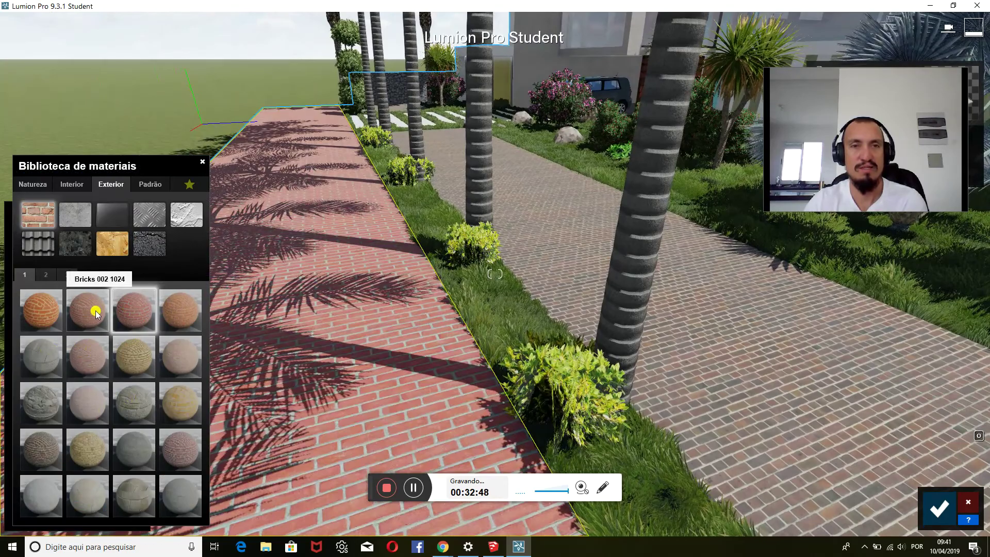
pyautogui.click(95, 311)
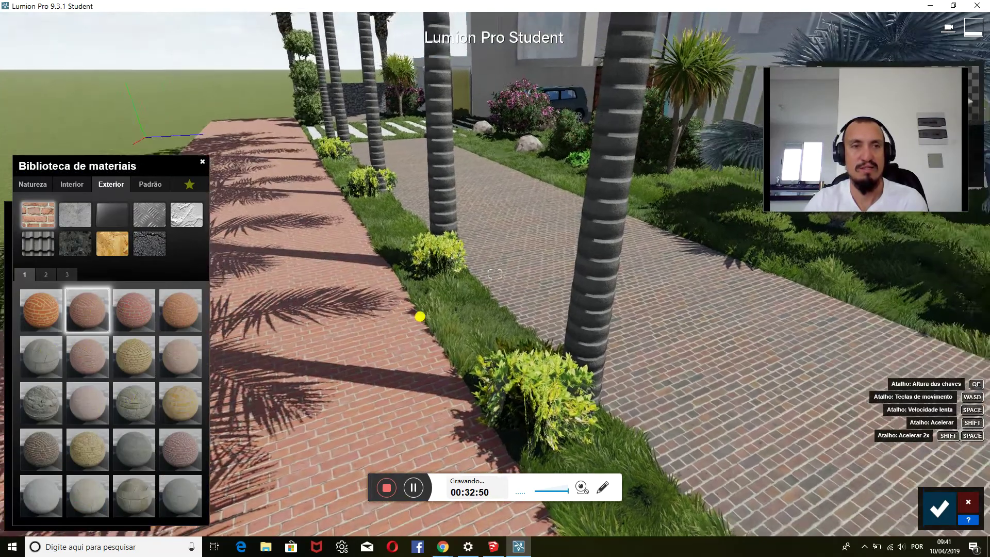
pyautogui.moveTo(420, 316); pyautogui.dragTo(589, 411, button='right')
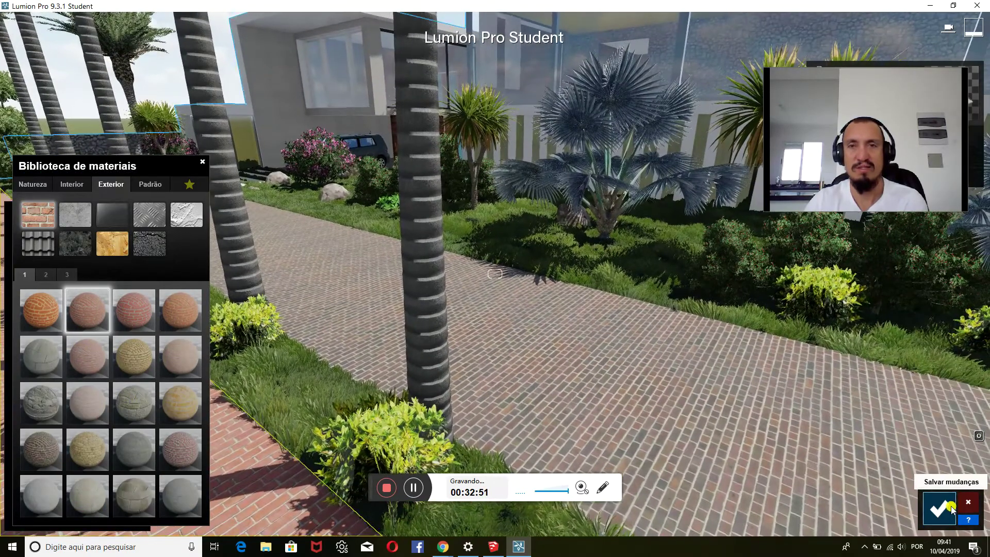
pyautogui.click(940, 508)
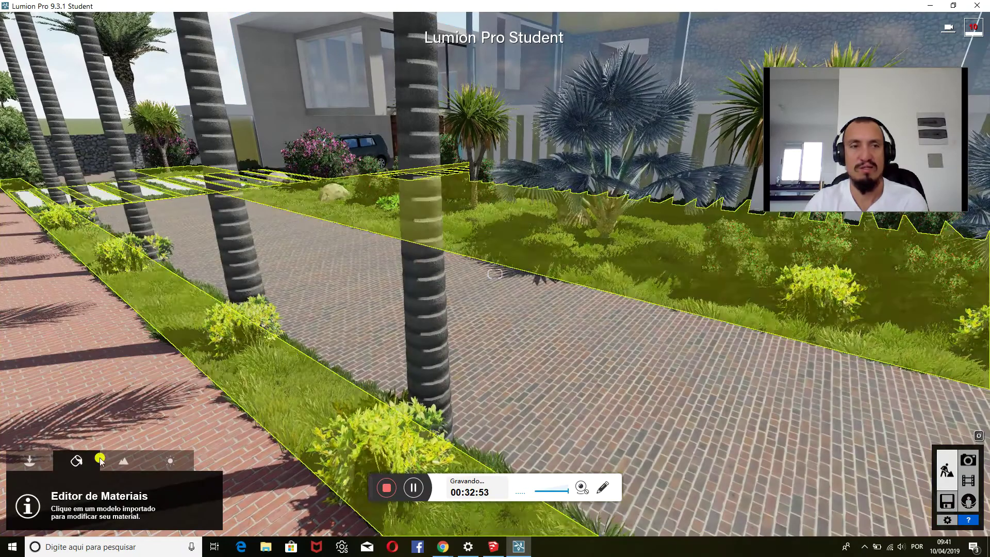
# Place a cyclist from the 2D people library on the main path
pyautogui.click(26, 461)
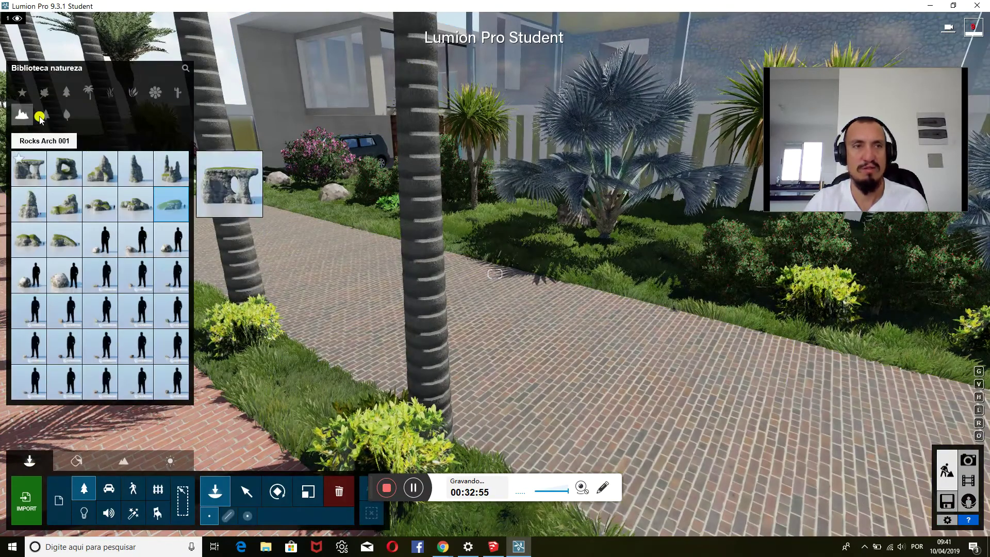
pyautogui.click(130, 489)
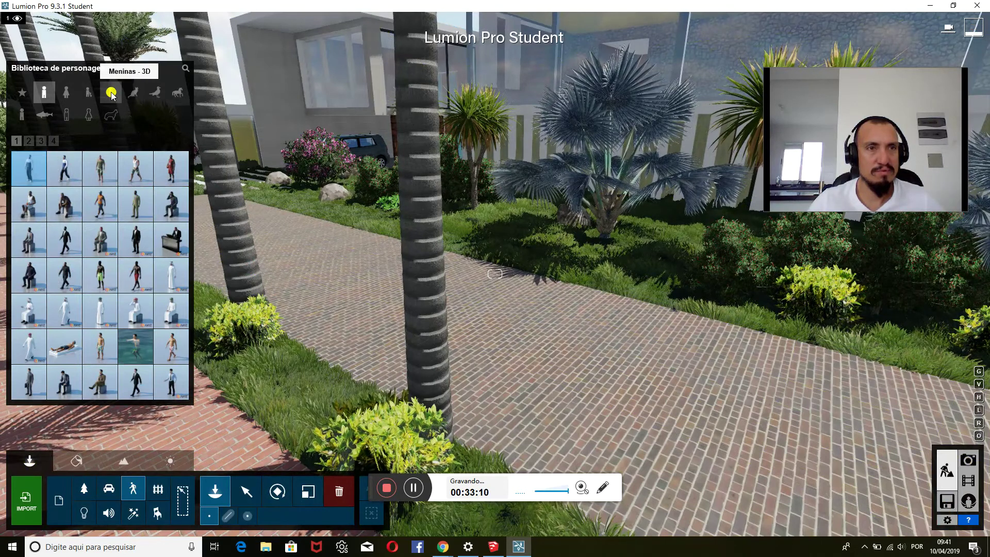
pyautogui.click(22, 114)
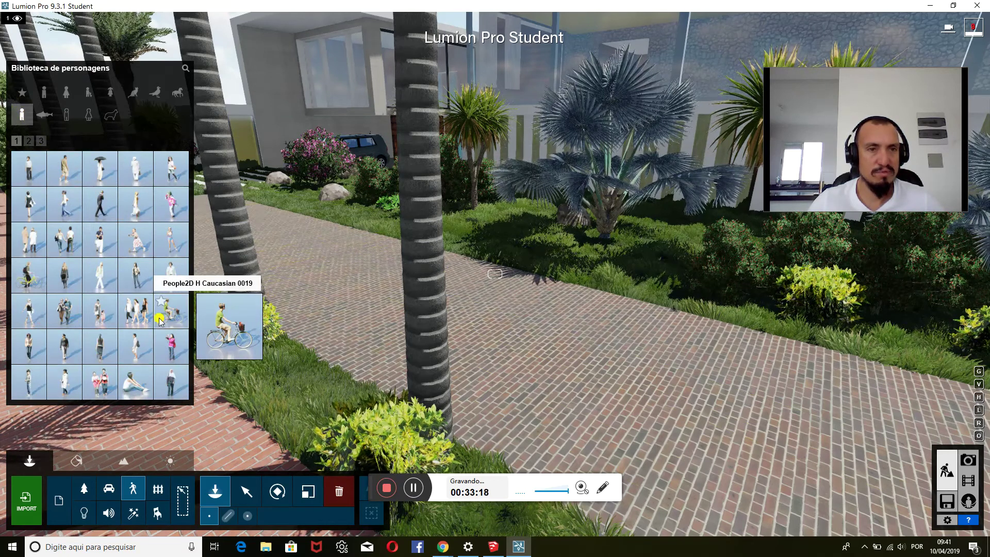
pyautogui.click(176, 322)
pyautogui.click(315, 256)
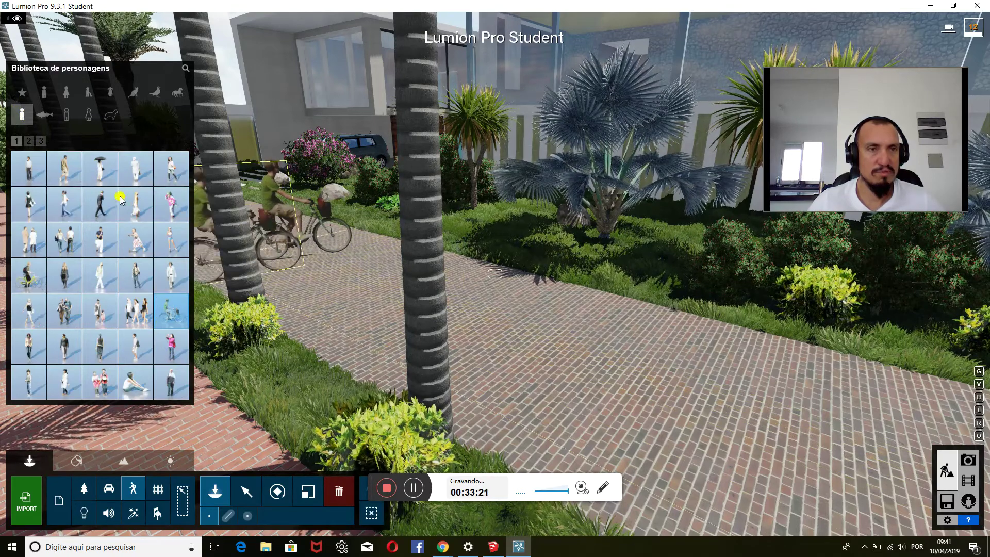
# Place a woman pushing a stroller further along the path, then enter Photo mode
pyautogui.click(29, 144)
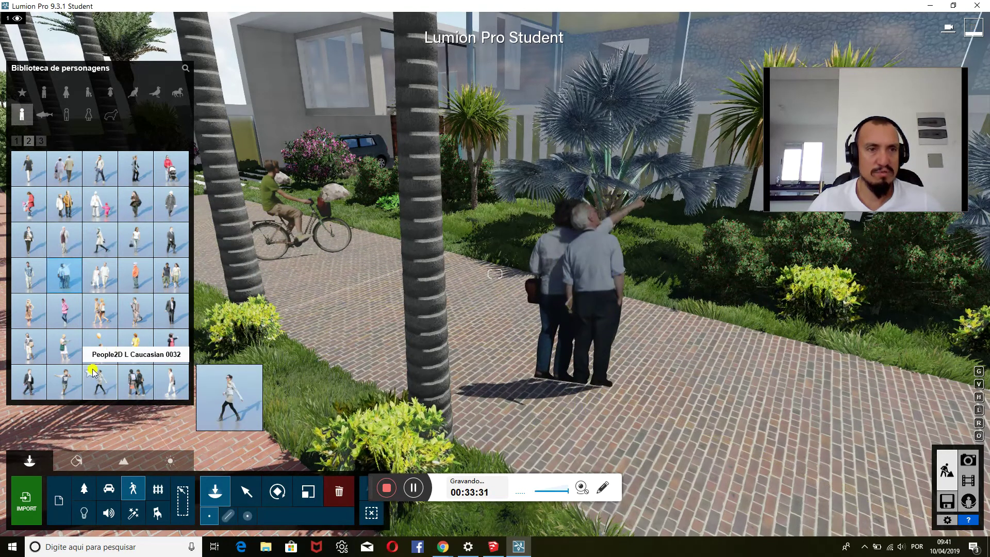
pyautogui.moveTo(171, 169)
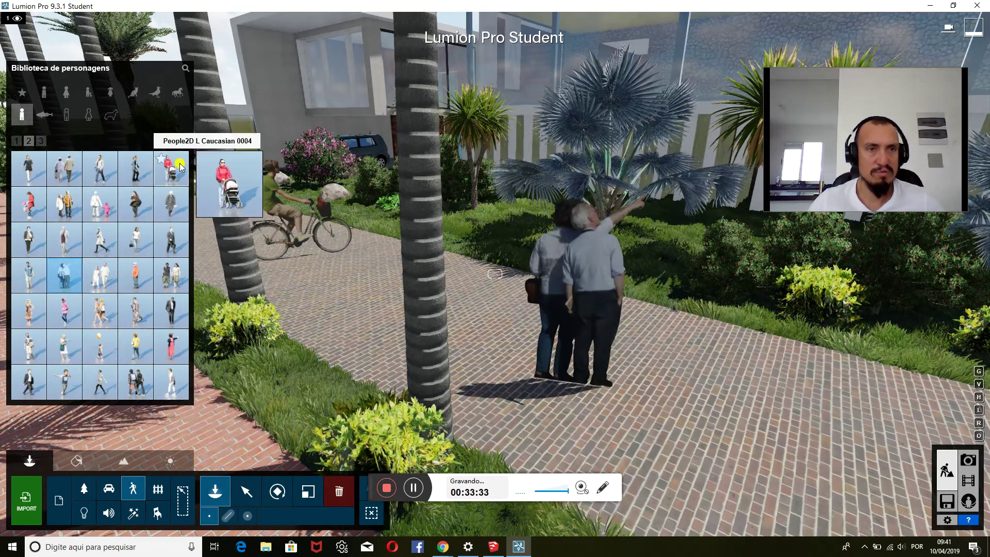
pyautogui.click(171, 168)
pyautogui.press('d')
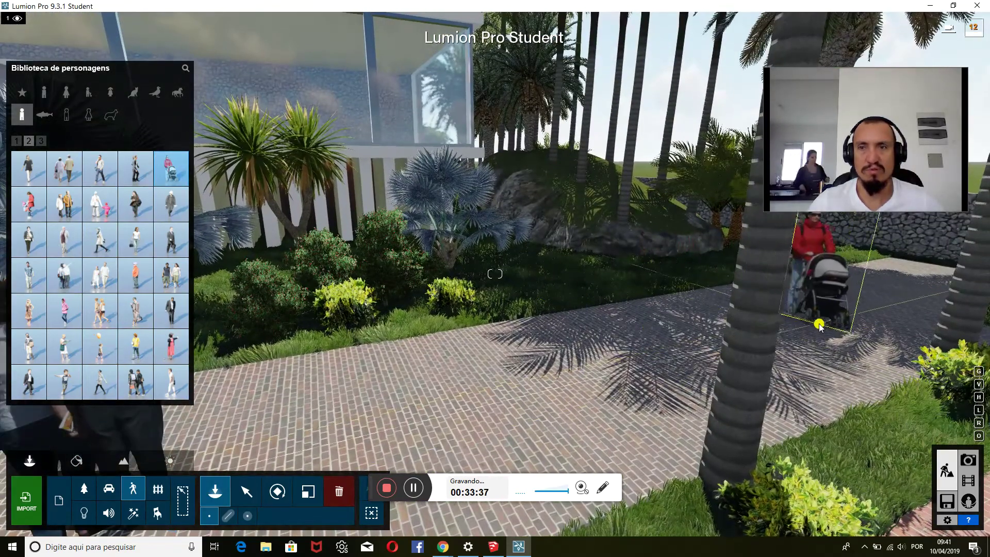
pyautogui.click(819, 325)
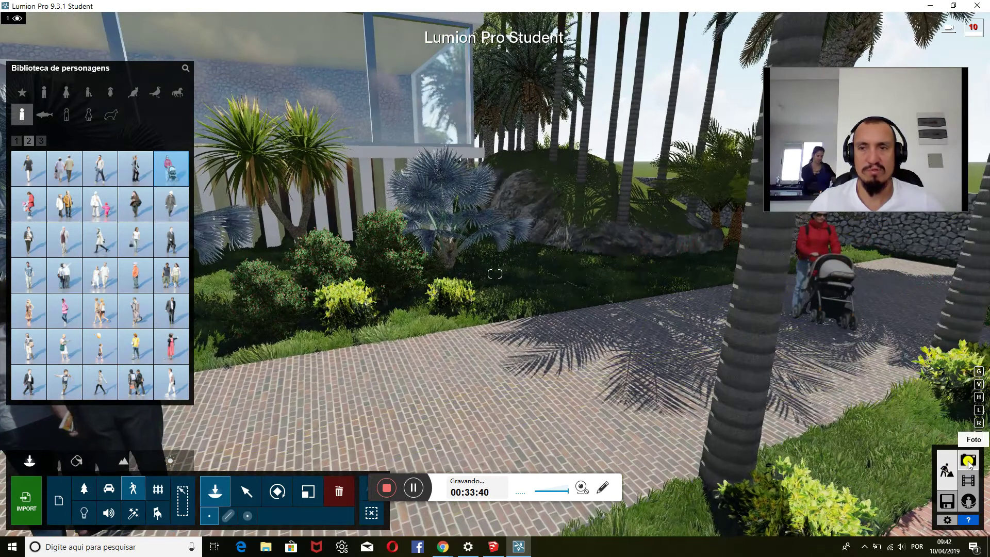
pyautogui.click(969, 460)
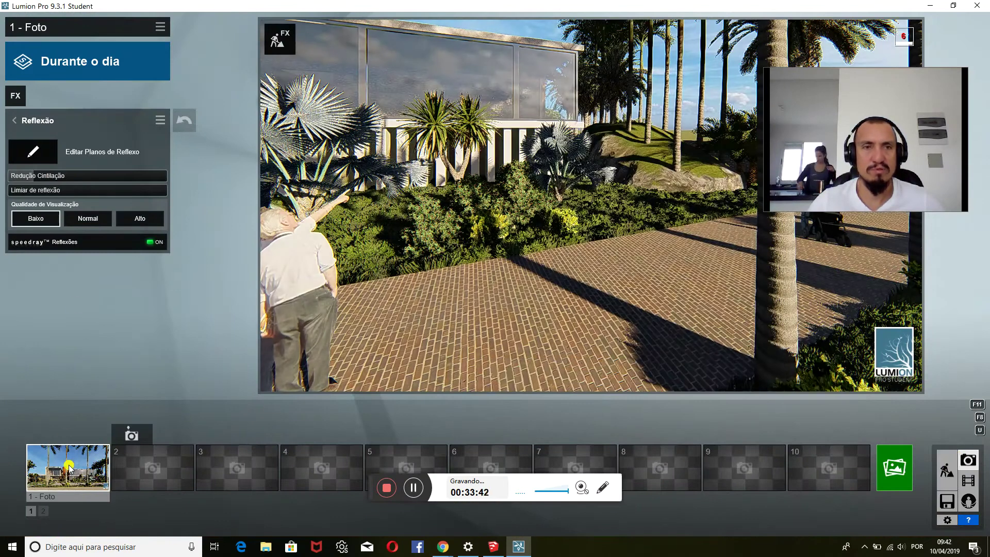
# Restore photo 1's camera, raise it and move it toward the house, then open the render options
pyautogui.click(70, 467)
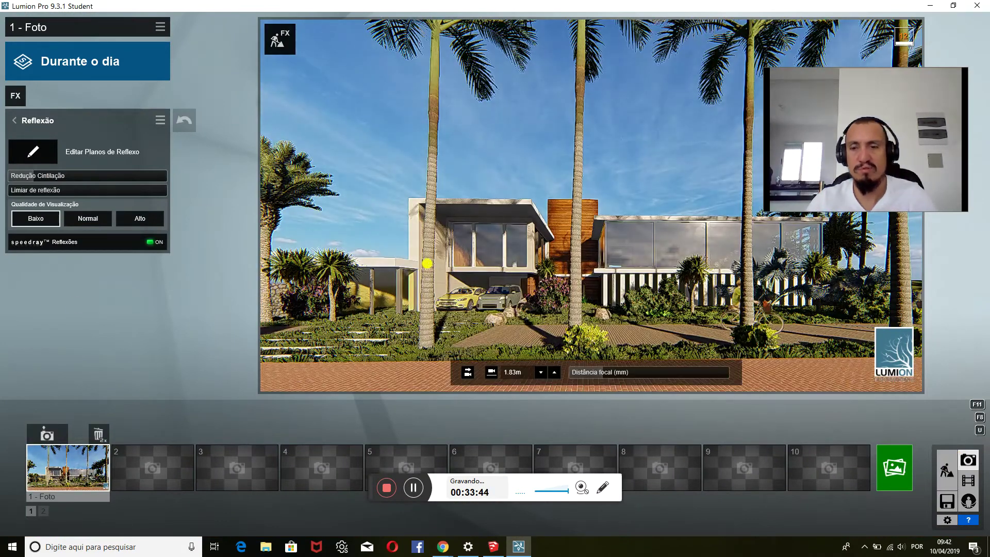
pyautogui.moveTo(427, 265)
pyautogui.mouseDown(button='middle')
pyautogui.moveTo(392, 264)
pyautogui.moveTo(427, 265)
pyautogui.mouseUp(button='middle')
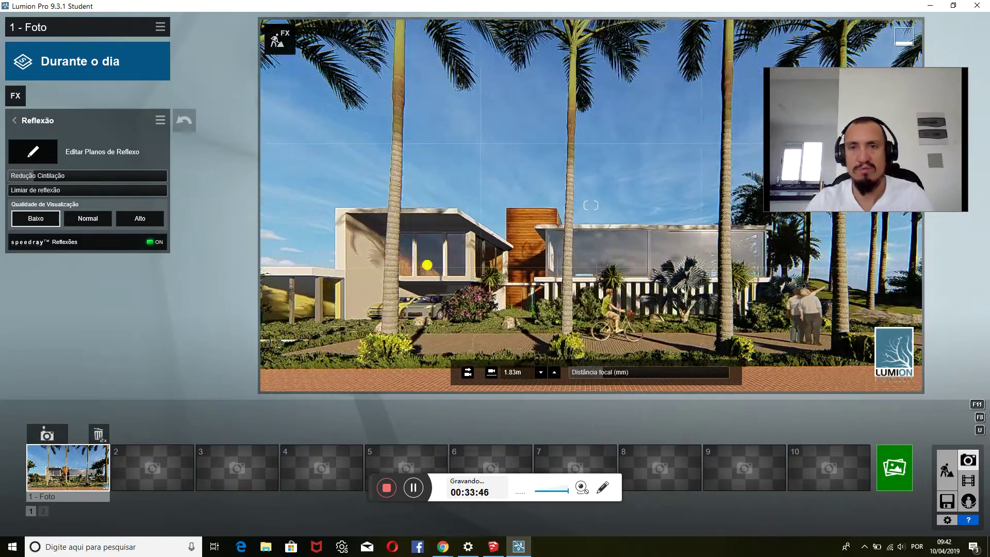
pyautogui.press('q')
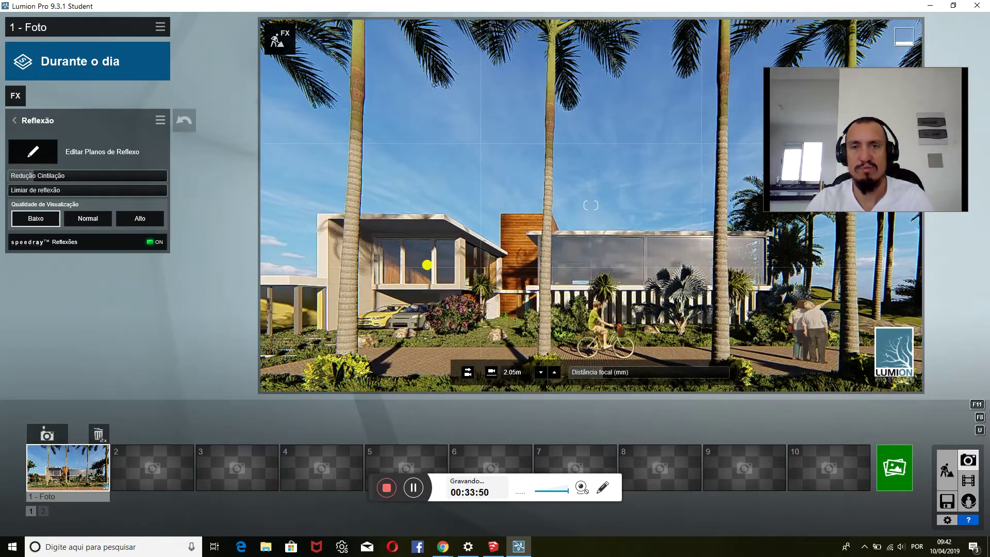
pyautogui.press('d')
pyautogui.press('d')
pyautogui.press('w')
pyautogui.press('w')
pyautogui.press('q')
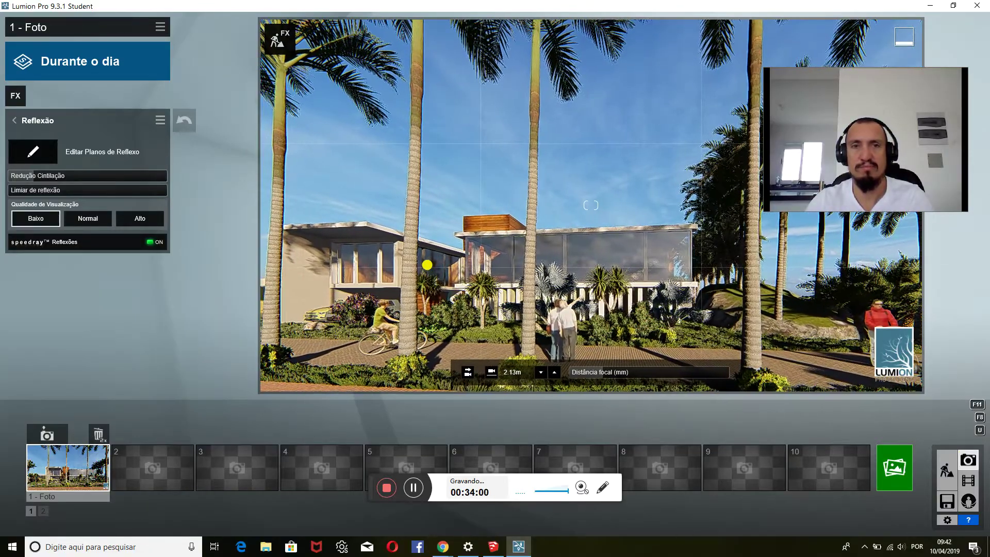
pyautogui.press('w')
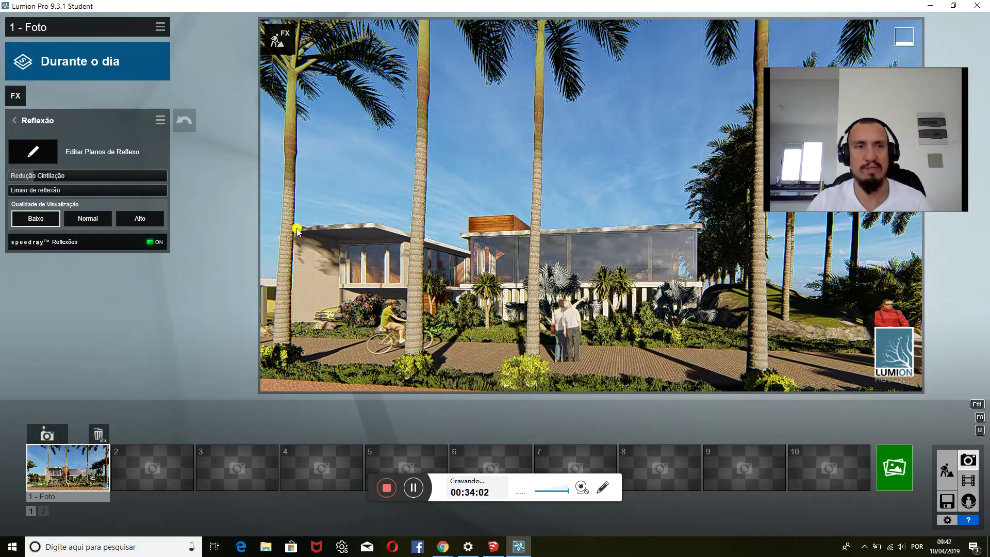
pyautogui.click(895, 465)
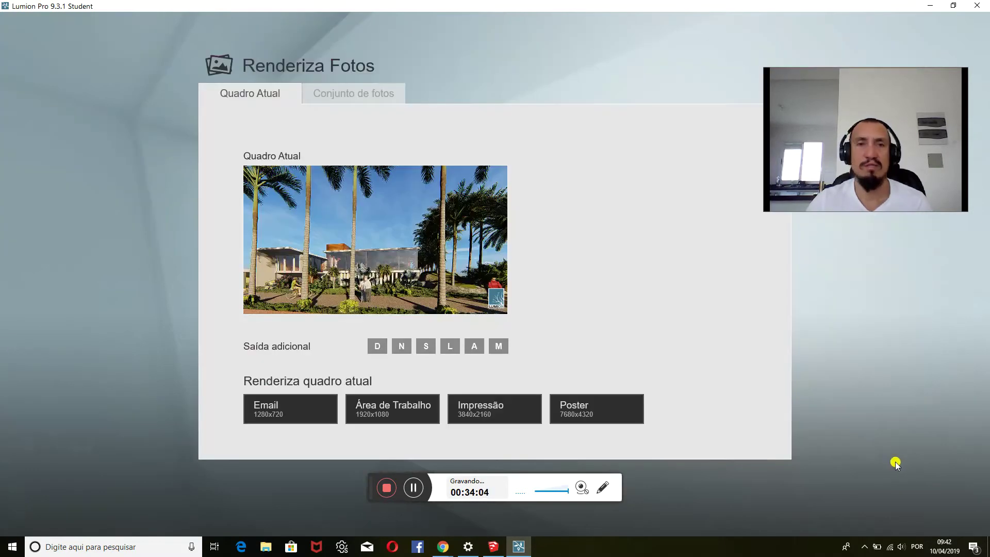
# Render the view at desktop size 1920x1080, saving it as 'rend3'
pyautogui.click(405, 407)
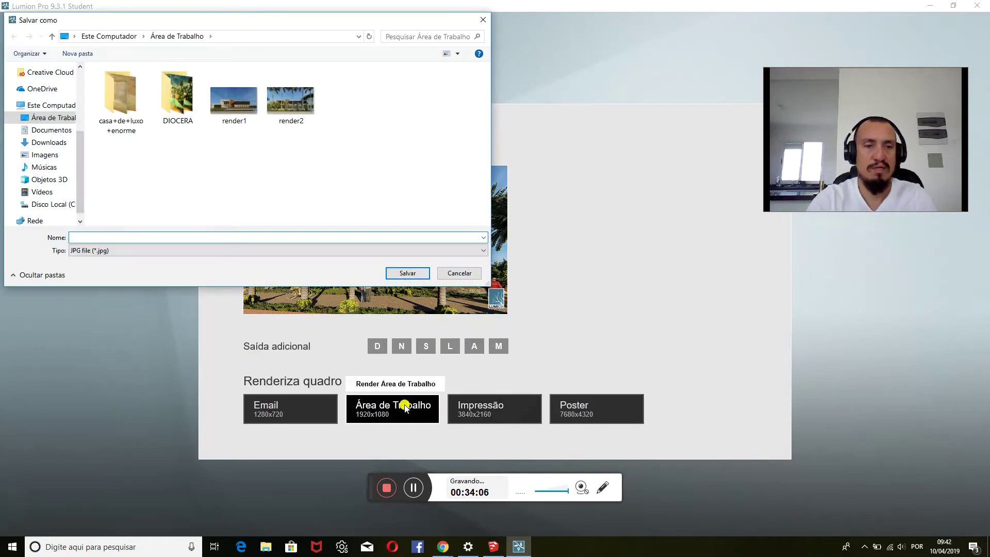
pyautogui.write('rend')
pyautogui.write('3')
pyautogui.press('Return')
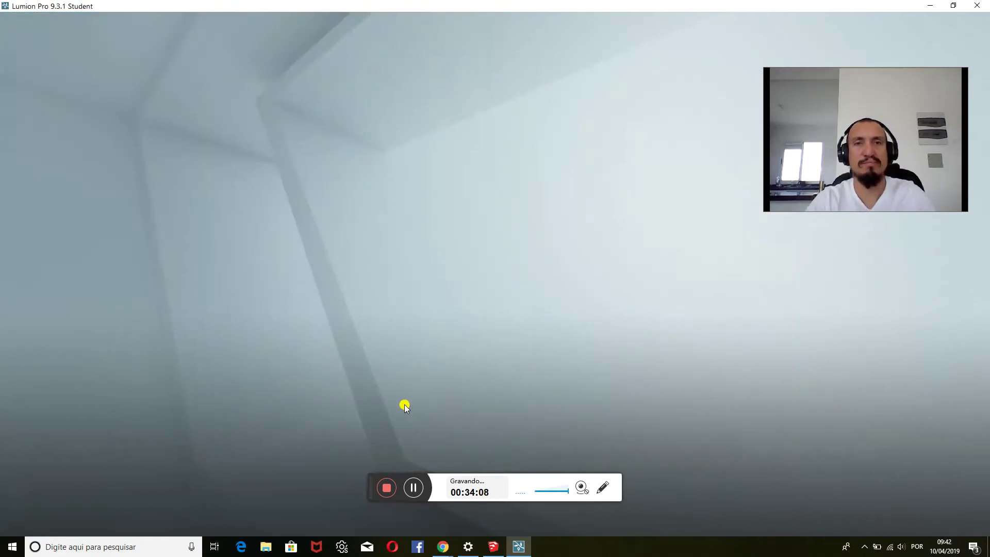
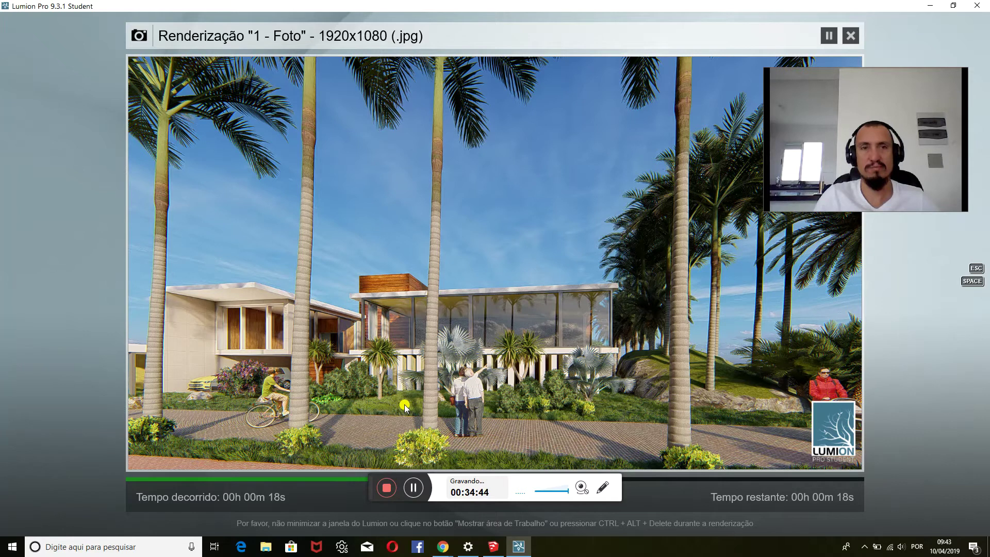
# Leave the Lumion render running and switch to the Facebook Live stream in Chrome
pyautogui.hotkey('alt', 'Tab')
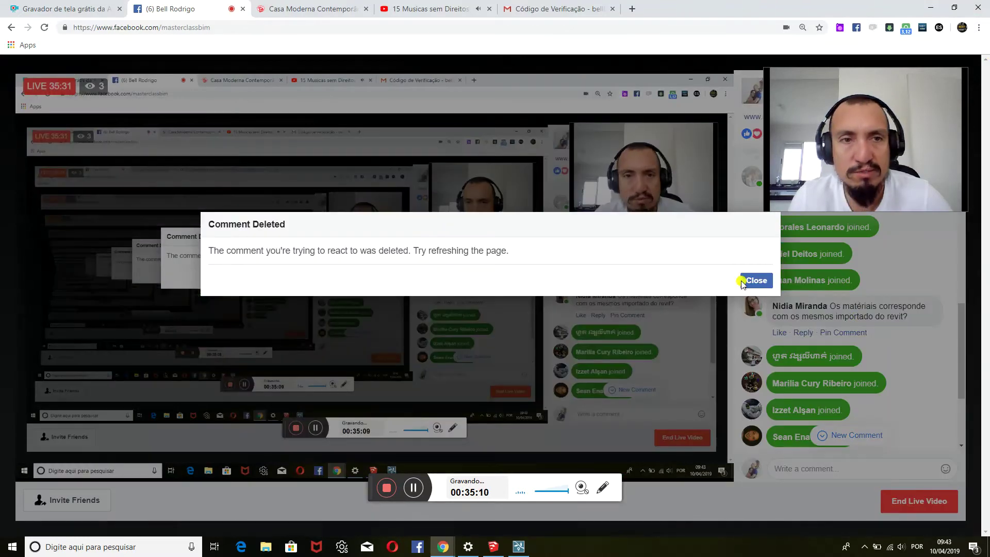
# Dismiss the Comment Deleted notice, read through the live chat, then return to Lumion
pyautogui.click(754, 282)
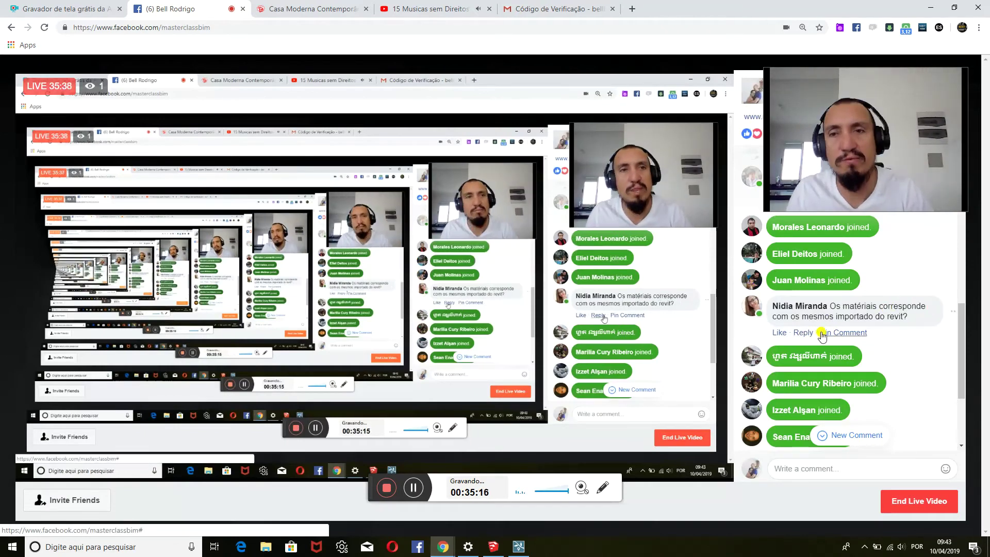
pyautogui.scroll(-2, 861, 330)
pyautogui.scroll(1, 887, 325)
pyautogui.scroll(-1, 903, 335)
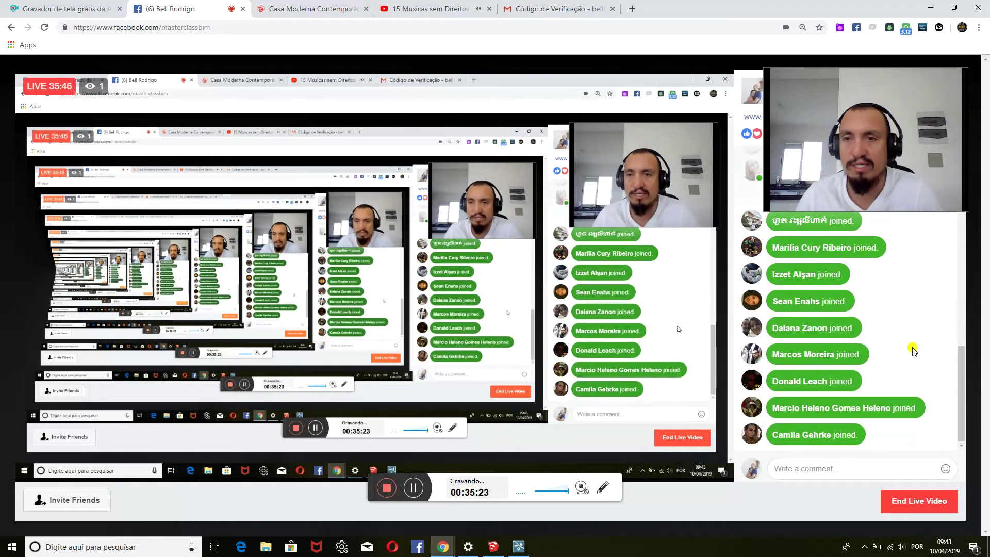
pyautogui.scroll(2, 888, 362)
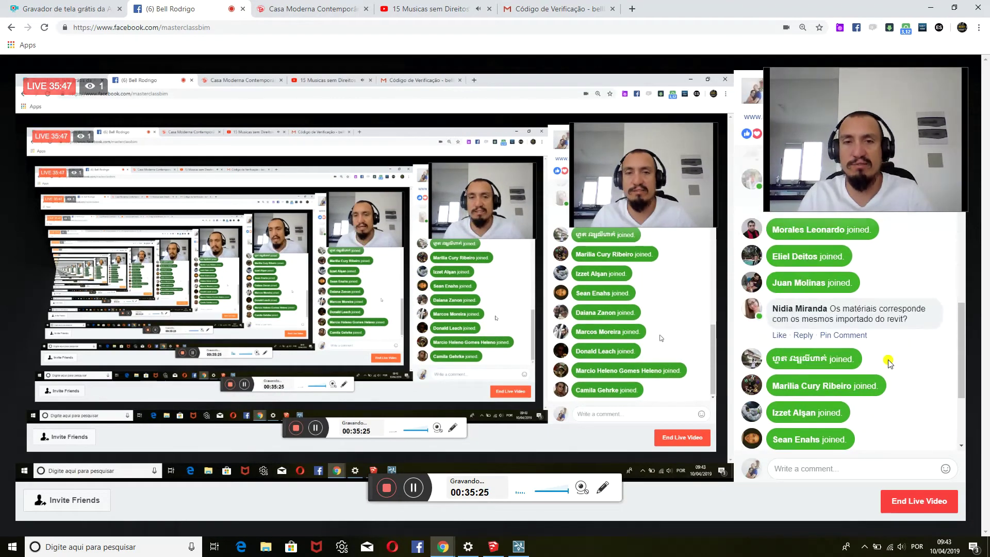
pyautogui.scroll(5, 877, 361)
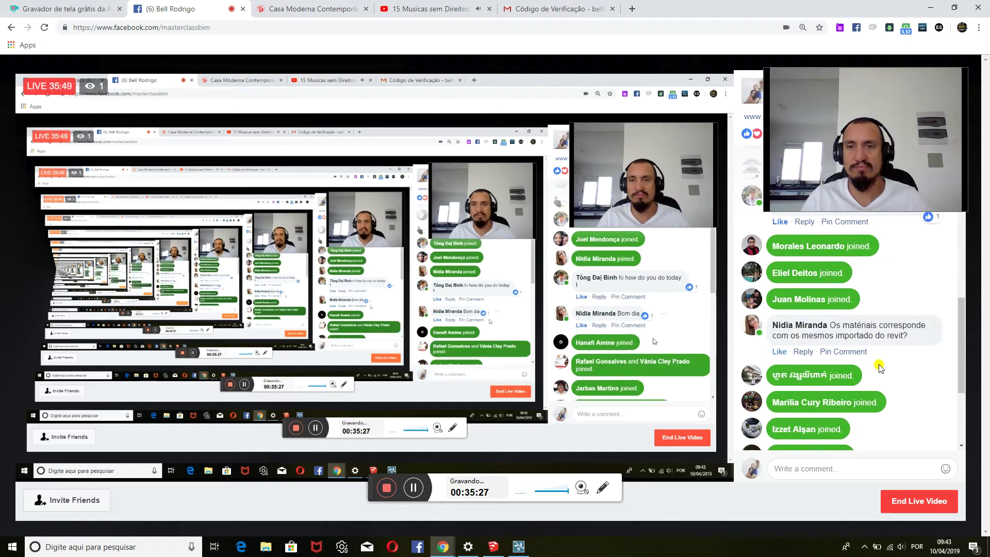
pyautogui.scroll(-3, 879, 367)
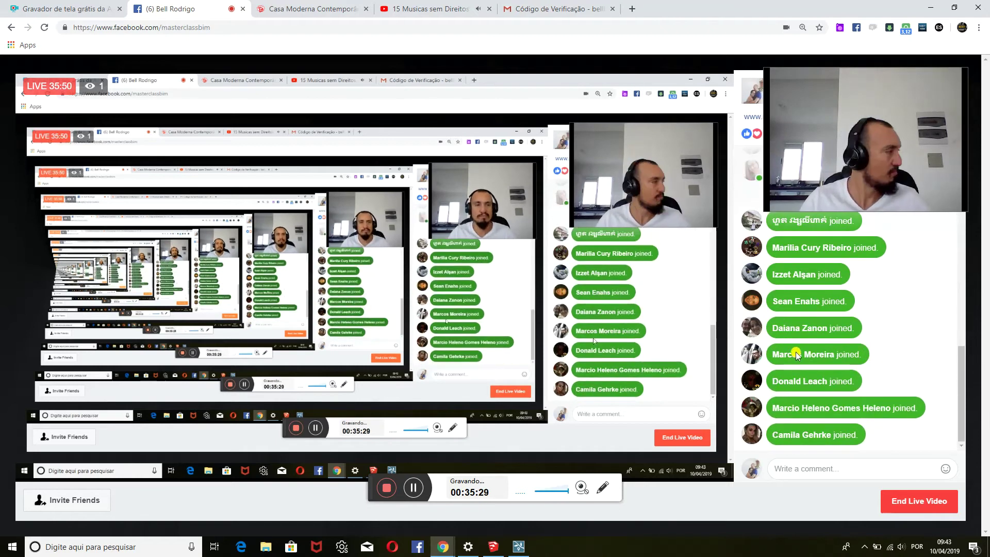
pyautogui.hotkey('alt', 'Tab')
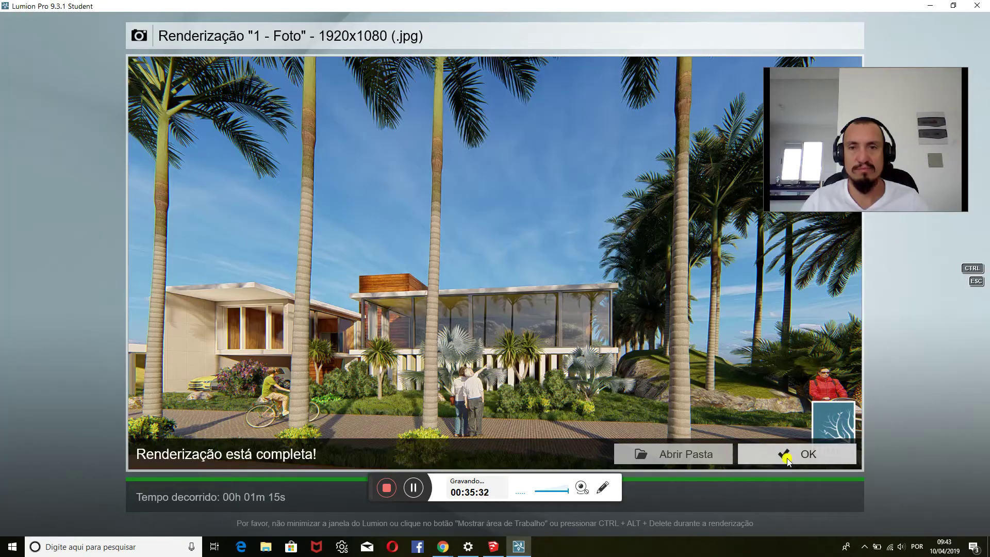
# Close the finished render, add Hyperlight, then try Iluminação global and remove it
pyautogui.click(787, 459)
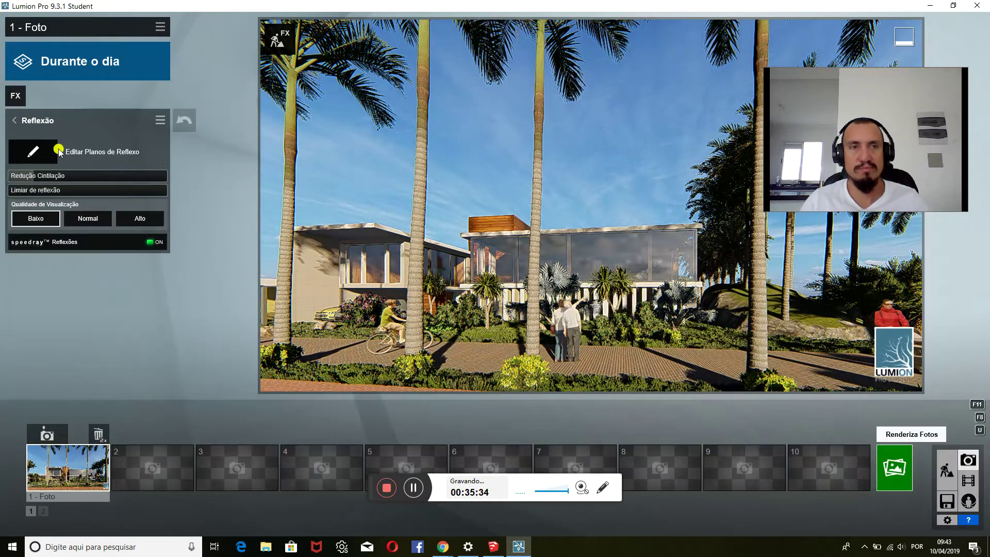
pyautogui.click(14, 97)
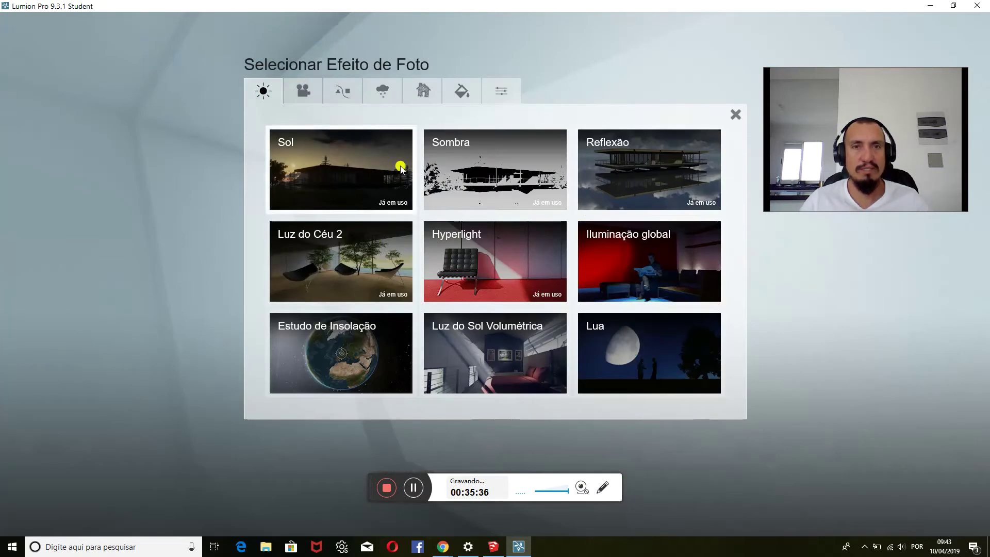
pyautogui.click(512, 255)
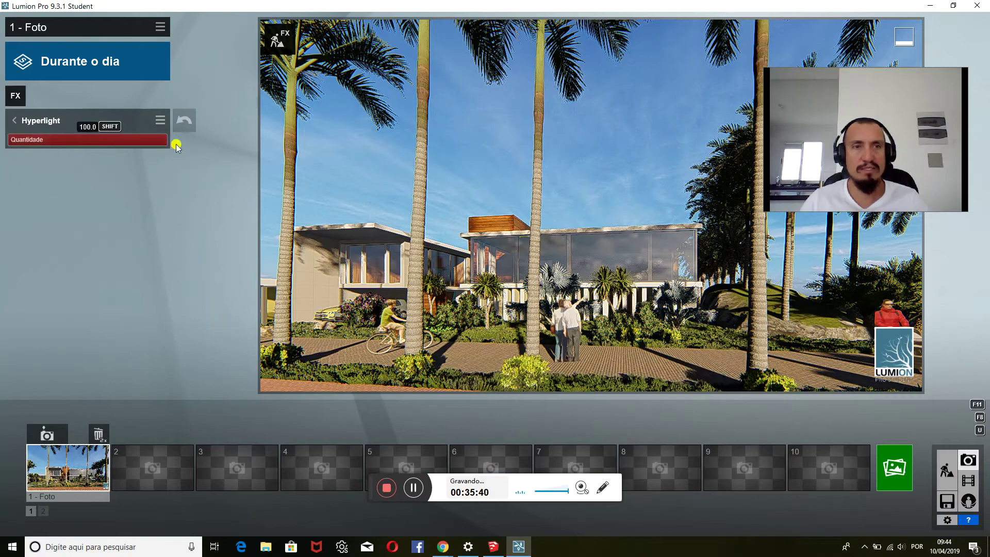
pyautogui.click(16, 101)
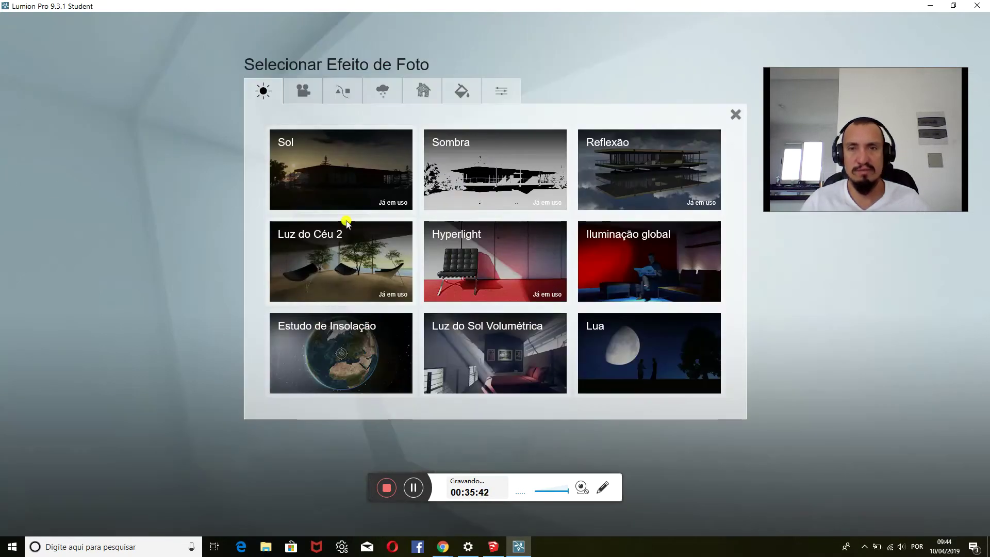
pyautogui.click(615, 253)
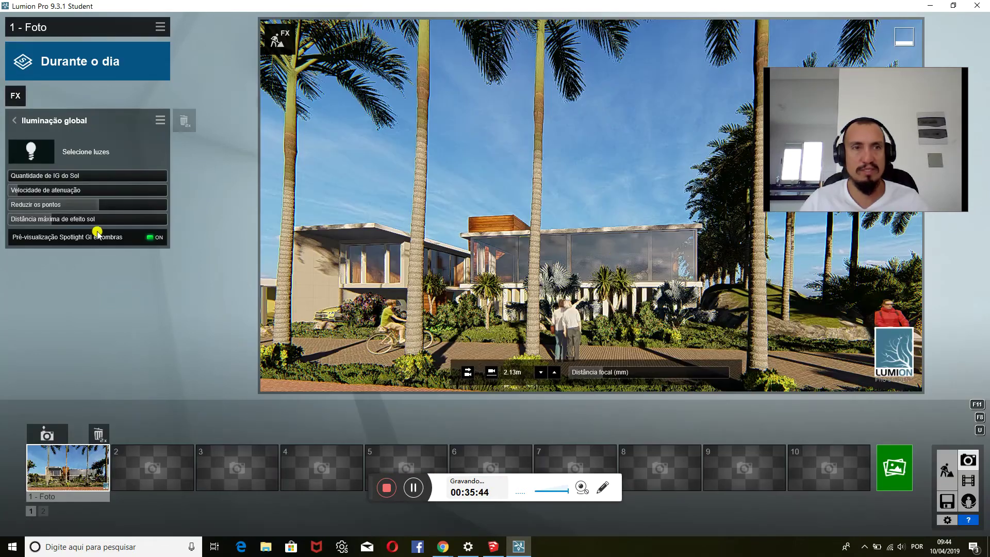
pyautogui.moveTo(11, 179)
pyautogui.mouseDown()
pyautogui.moveTo(30, 180)
pyautogui.moveTo(13, 181)
pyautogui.mouseUp()
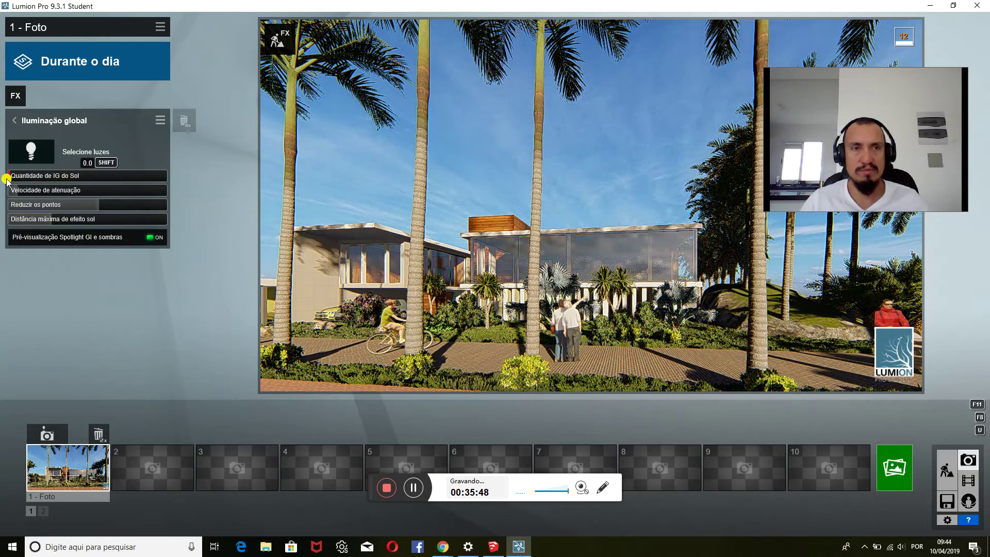
pyautogui.doubleClick(183, 124)
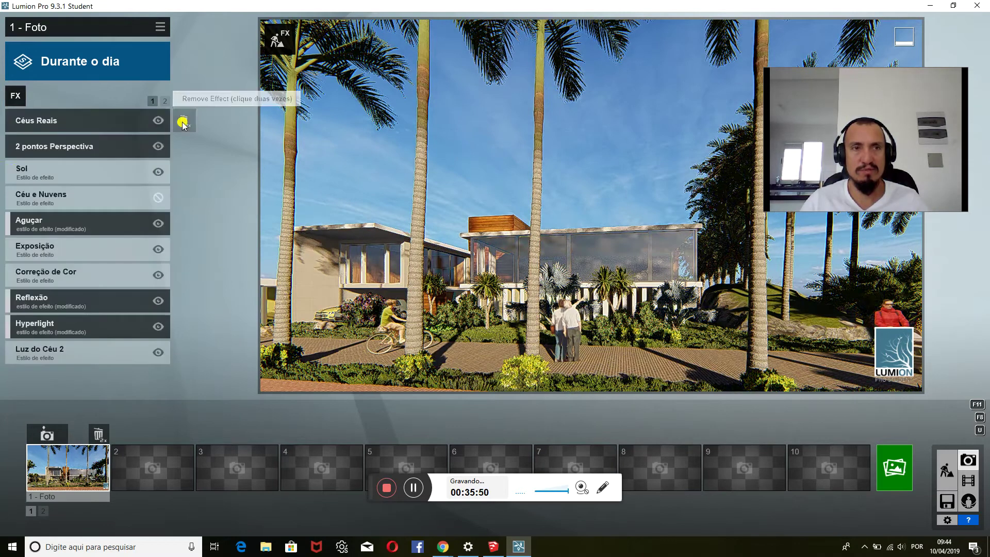
# Open the Reflexão effect and fly the camera to eye level facing the glass facade
pyautogui.click(15, 97)
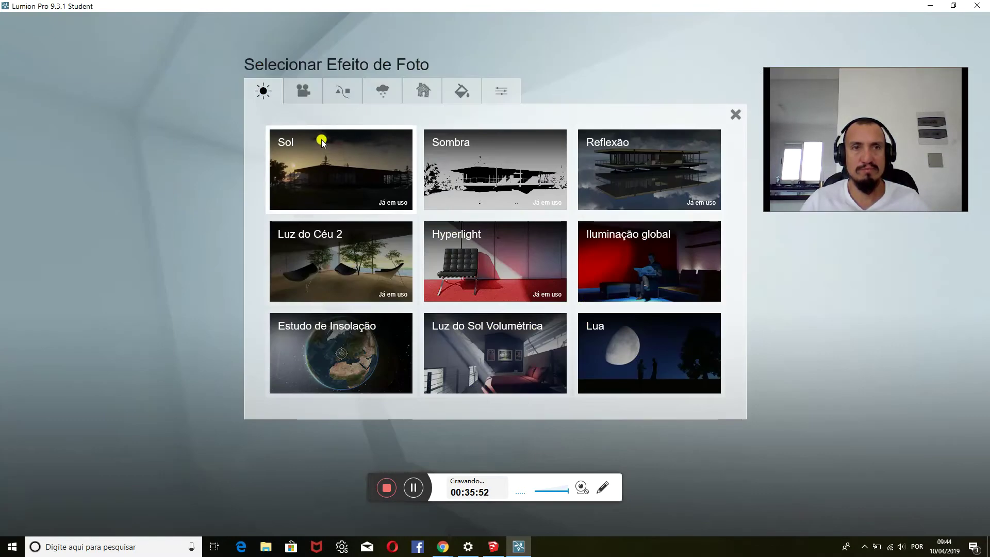
pyautogui.click(663, 188)
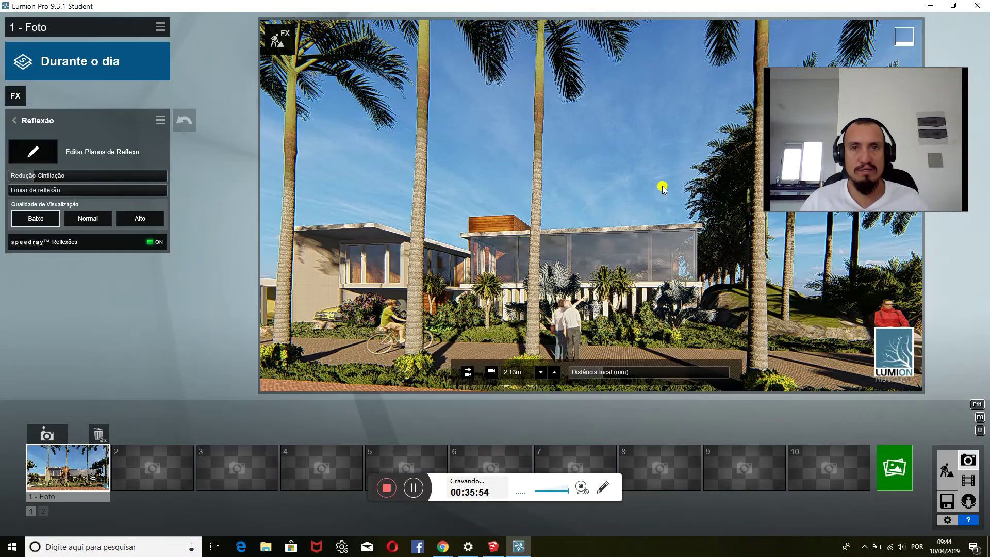
pyautogui.press('w')
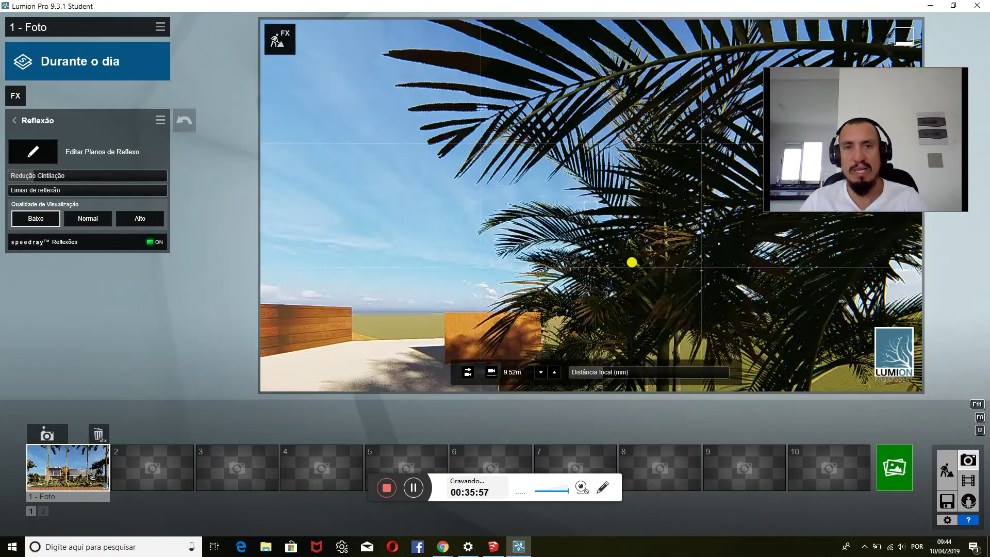
pyautogui.press('q')
pyautogui.moveTo(638, 258); pyautogui.dragTo(634, 259, button='right')
pyautogui.press('e')
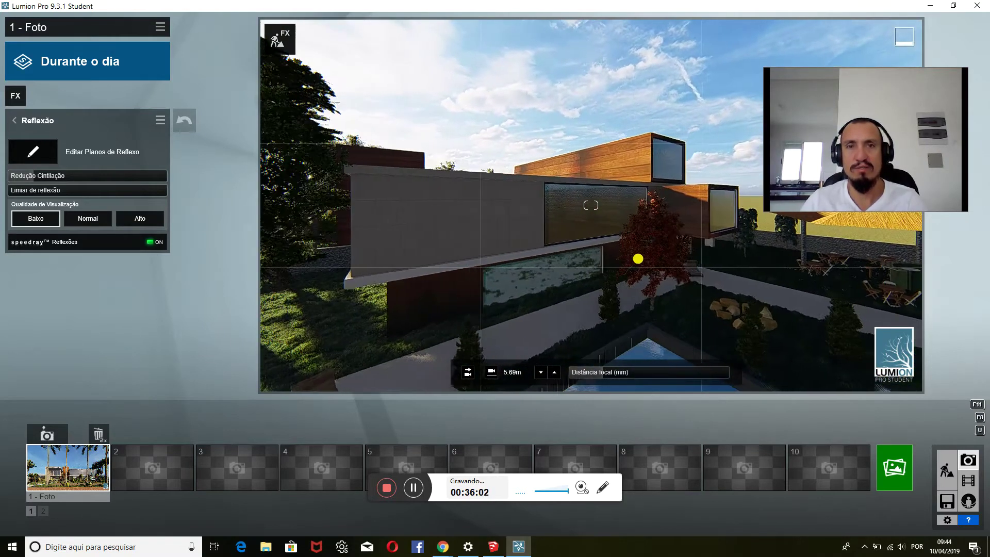
# Place reflection planes 6, 7 and 8 on the large, upper and right-hand windows
pyautogui.click(31, 152)
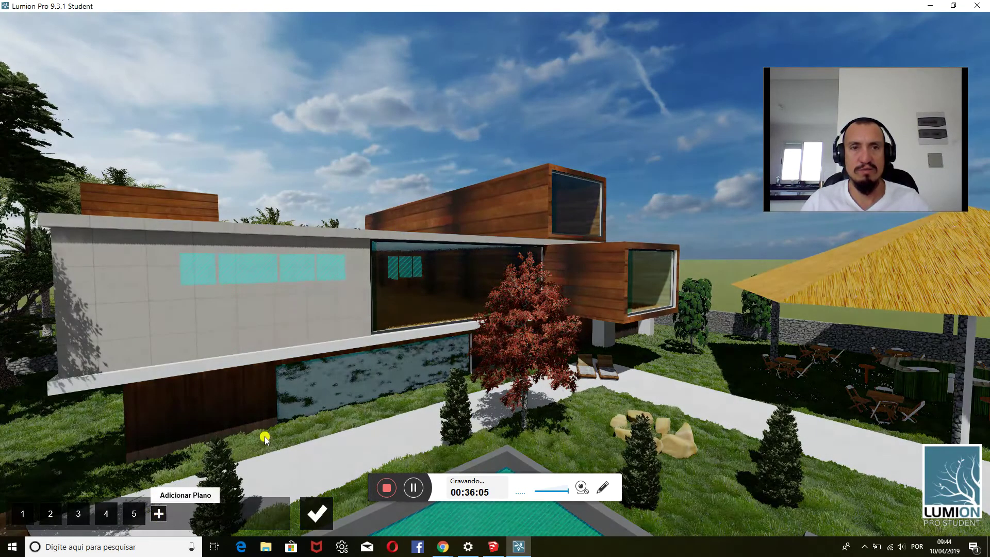
pyautogui.click(158, 513)
pyautogui.click(402, 289)
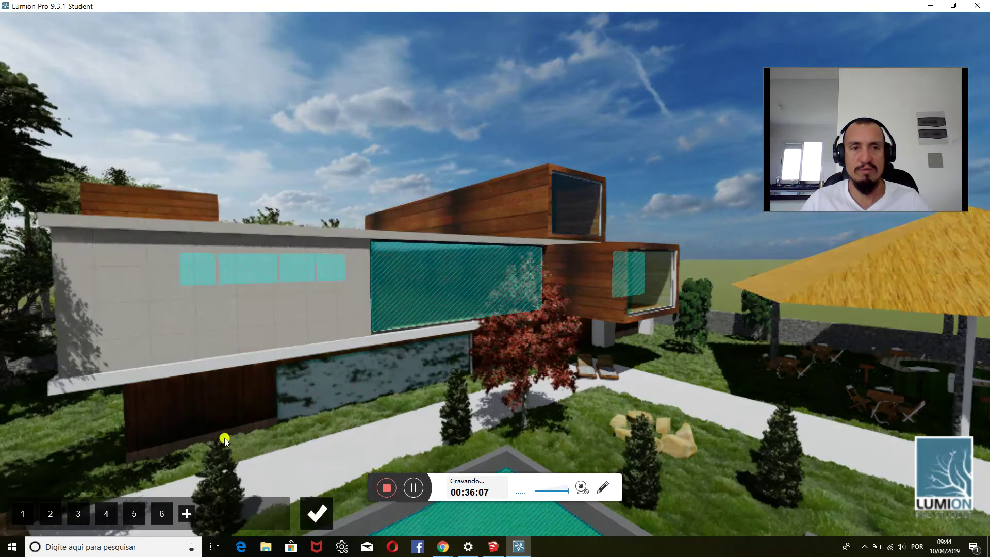
pyautogui.click(186, 514)
pyautogui.click(583, 193)
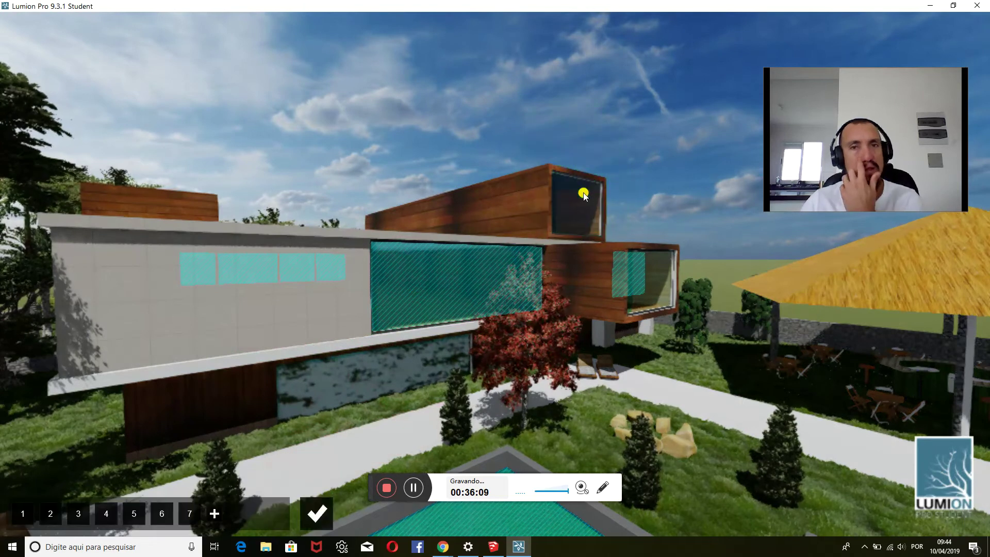
pyautogui.click(215, 513)
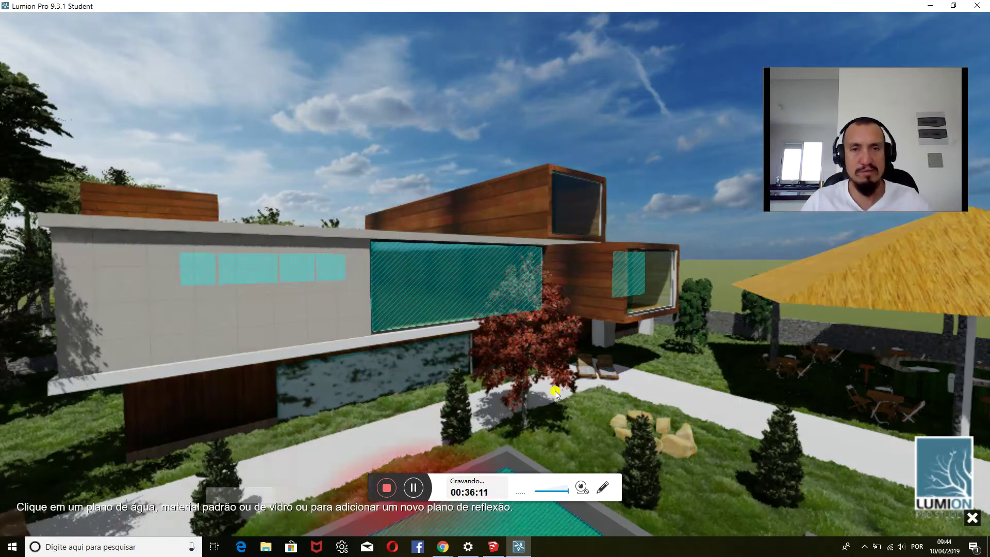
pyautogui.click(651, 292)
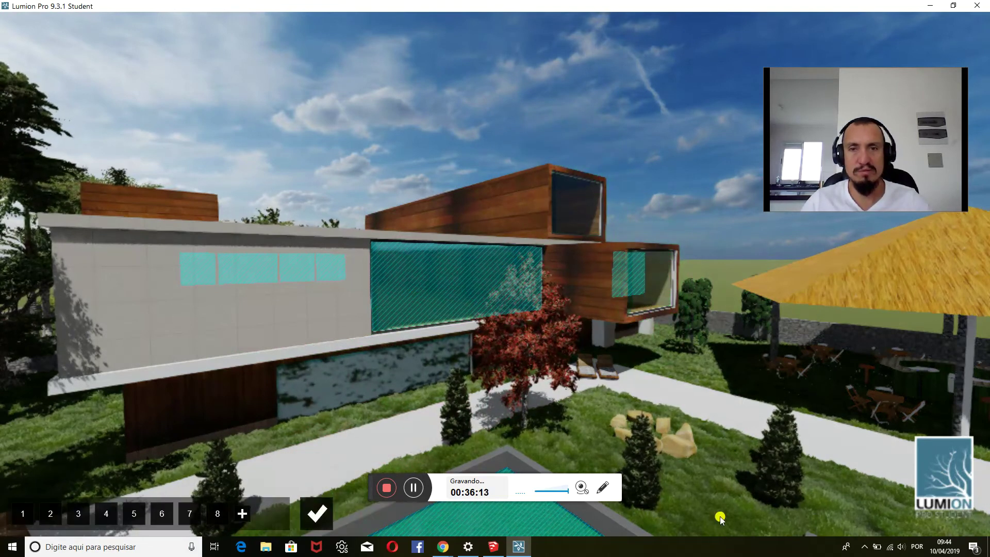
pyautogui.click(317, 513)
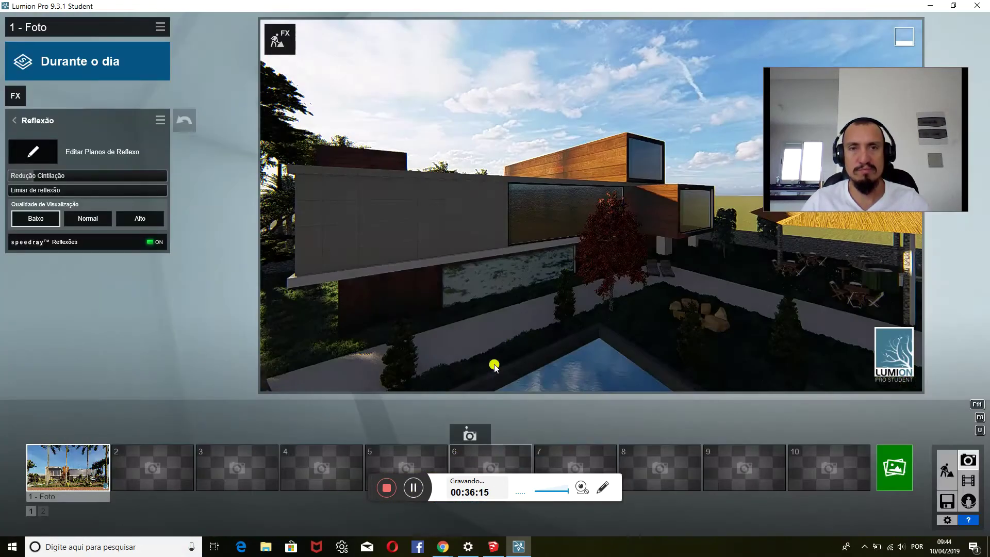
# Fly the camera over the palms and field, then down near ground level facing the house
pyautogui.press('w')
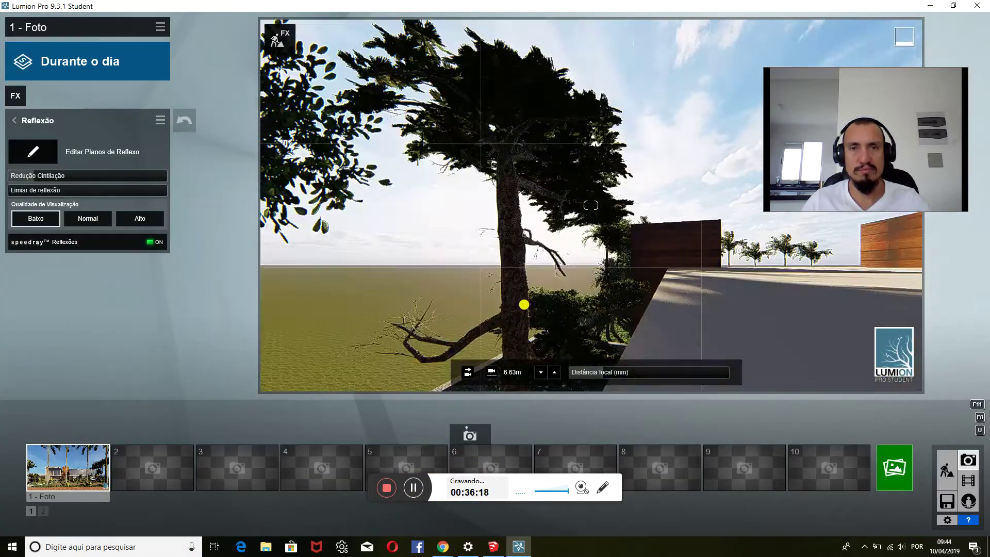
pyautogui.press('w')
pyautogui.moveTo(524, 305)
pyautogui.mouseDown(button='right')
pyautogui.moveTo(561, 315)
pyautogui.moveTo(524, 303)
pyautogui.mouseUp(button='right')
pyautogui.press('w')
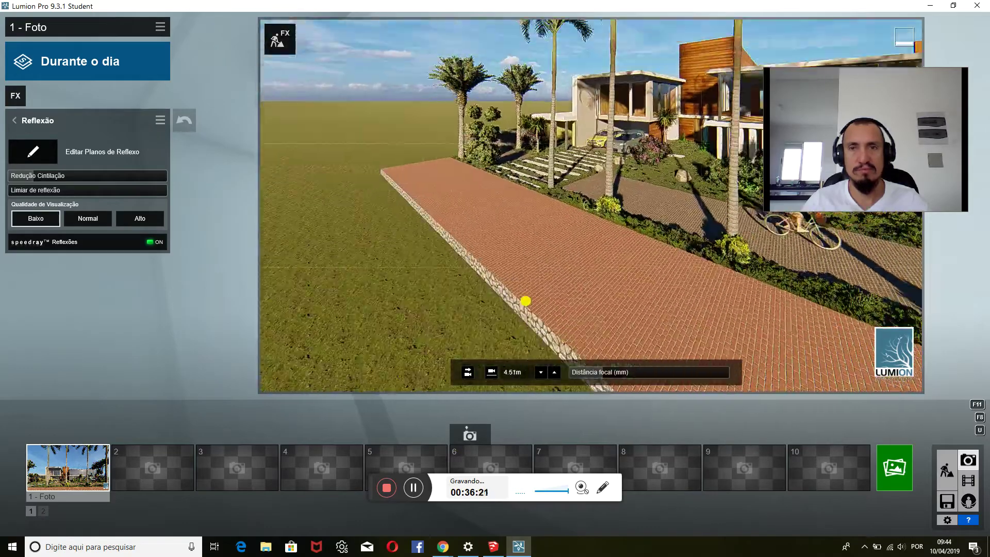
pyautogui.press('w')
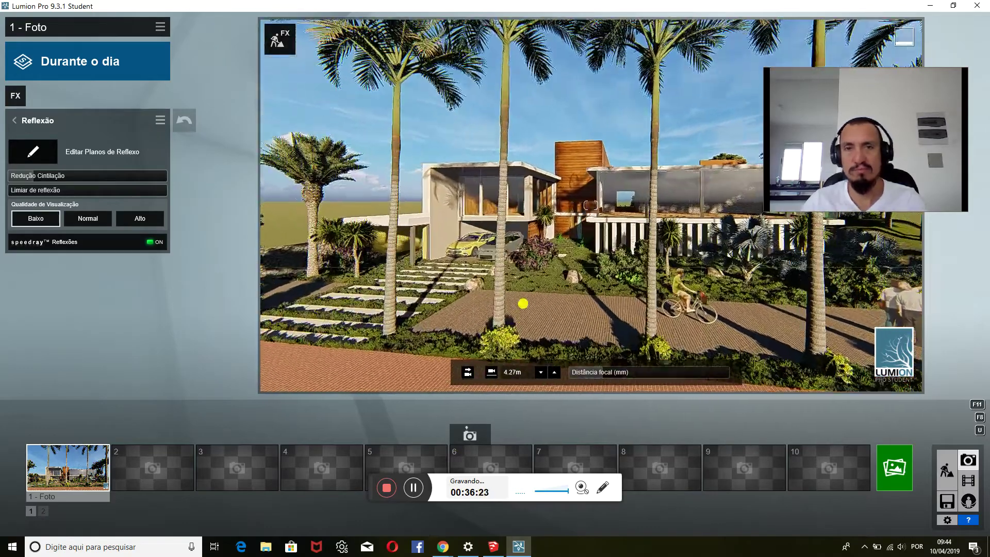
pyautogui.press('s')
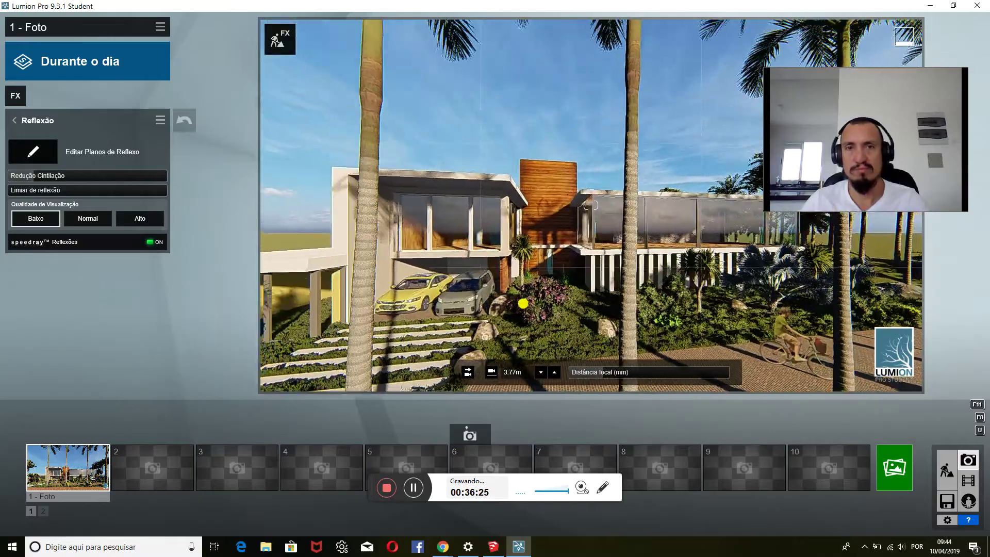
pyautogui.moveTo(540, 379); pyautogui.dragTo(523, 304, button='right')
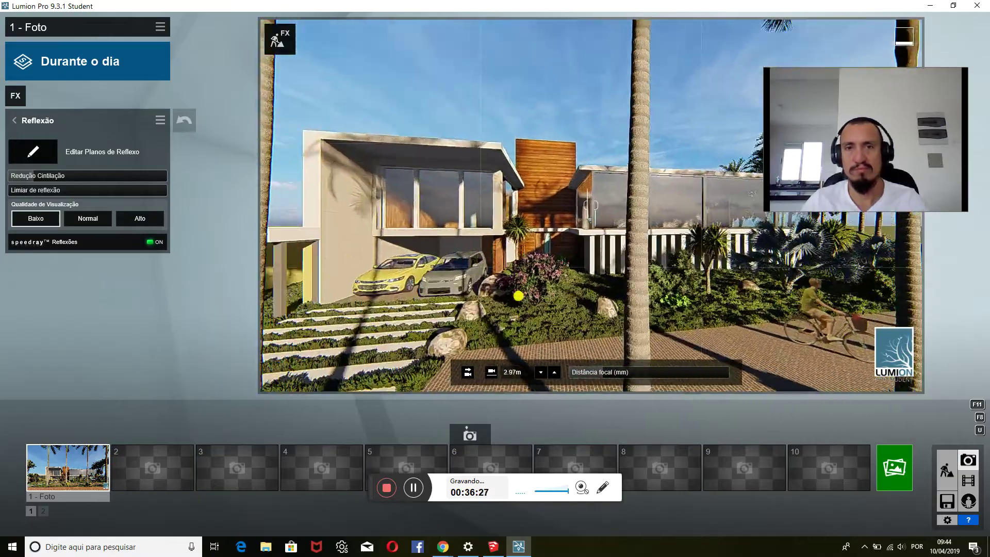
pyautogui.press('s')
pyautogui.press('e')
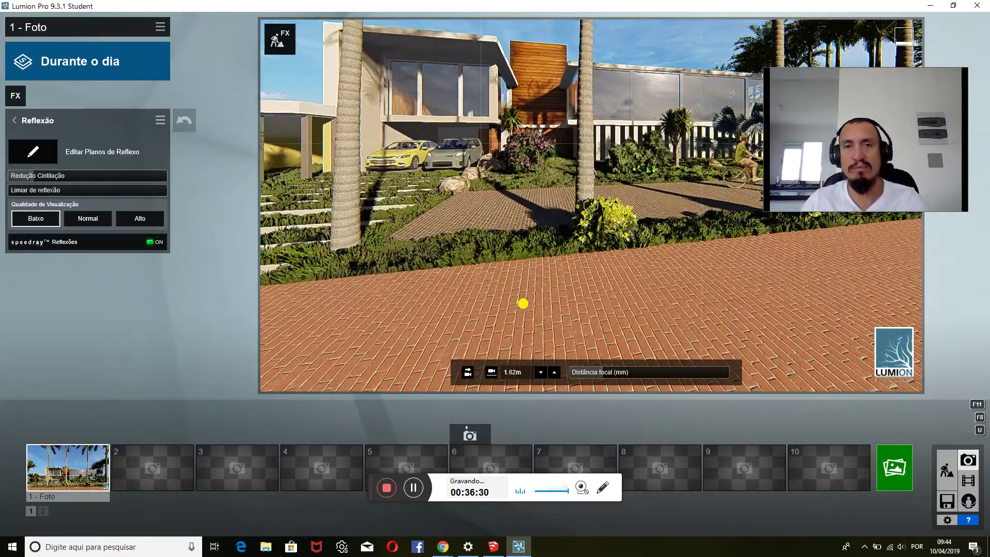
pyautogui.press('w')
pyautogui.press('e')
pyautogui.moveTo(523, 303); pyautogui.dragTo(523, 303, button='right')
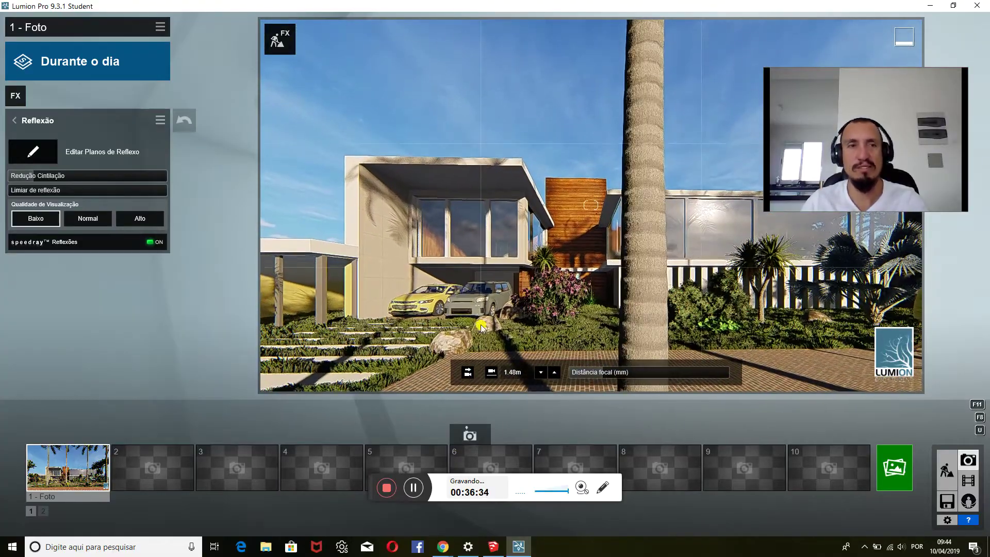
# Set reflection preview quality to Alto and restore photo 1's saved camera view
pyautogui.click(128, 221)
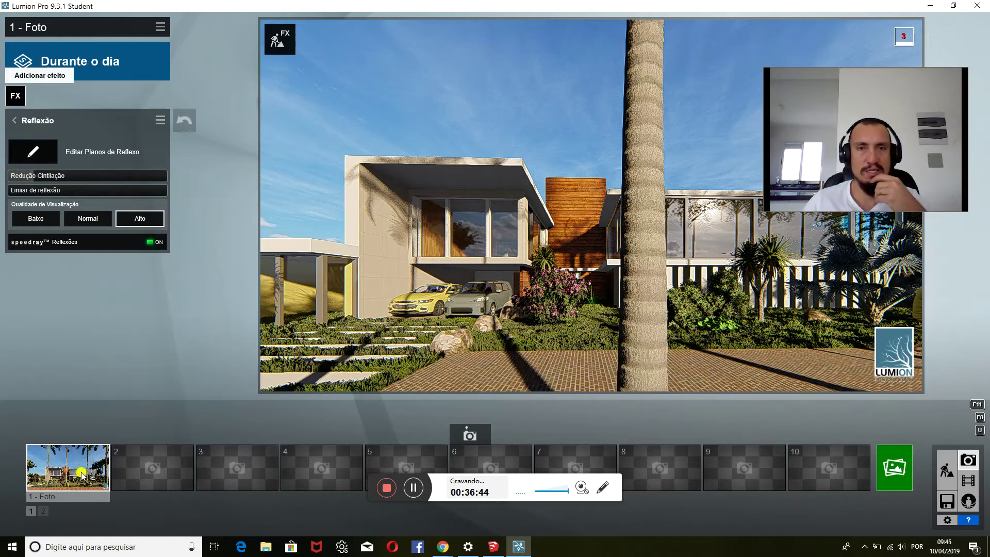
pyautogui.moveTo(69, 468)
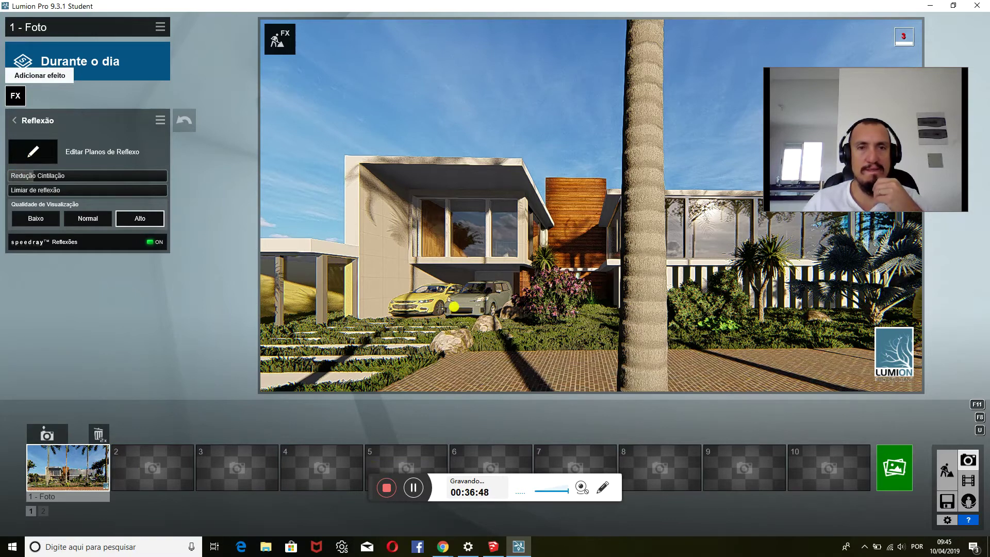
pyautogui.click(66, 468)
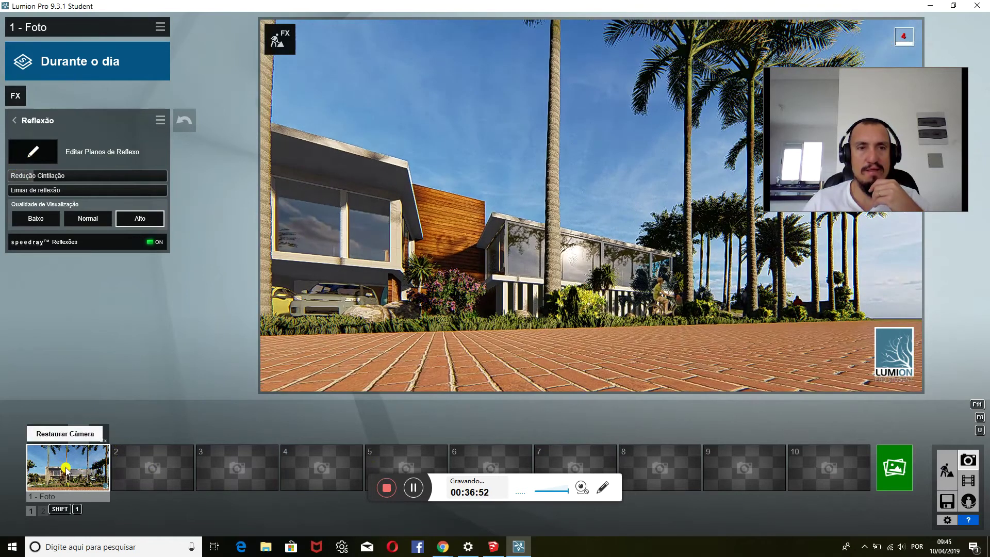
pyautogui.click(66, 469)
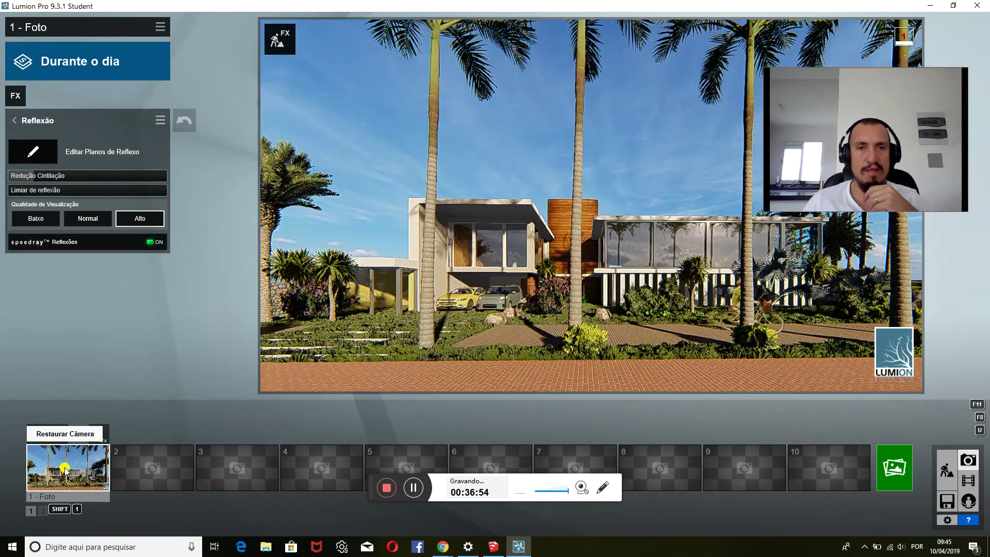
# Add Luz do Céu 2 with Reflexões Projetadas on, Ultra quality and brightness 0.6
pyautogui.click(16, 95)
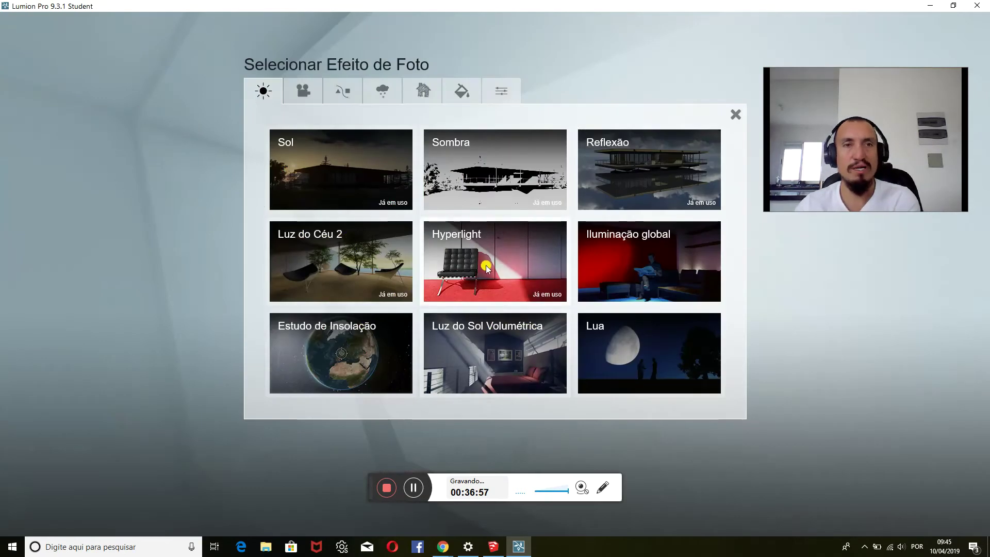
pyautogui.click(331, 250)
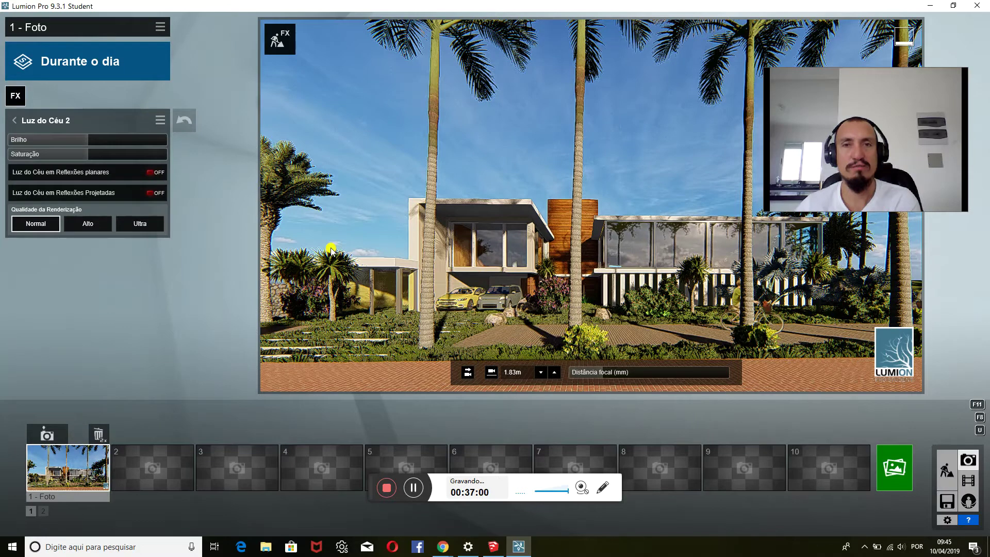
pyautogui.click(153, 193)
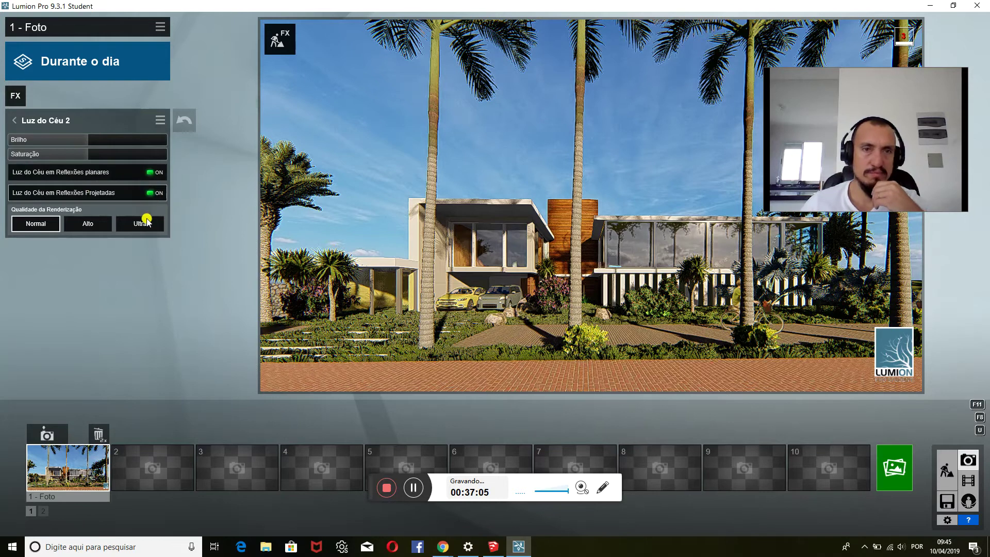
pyautogui.click(147, 221)
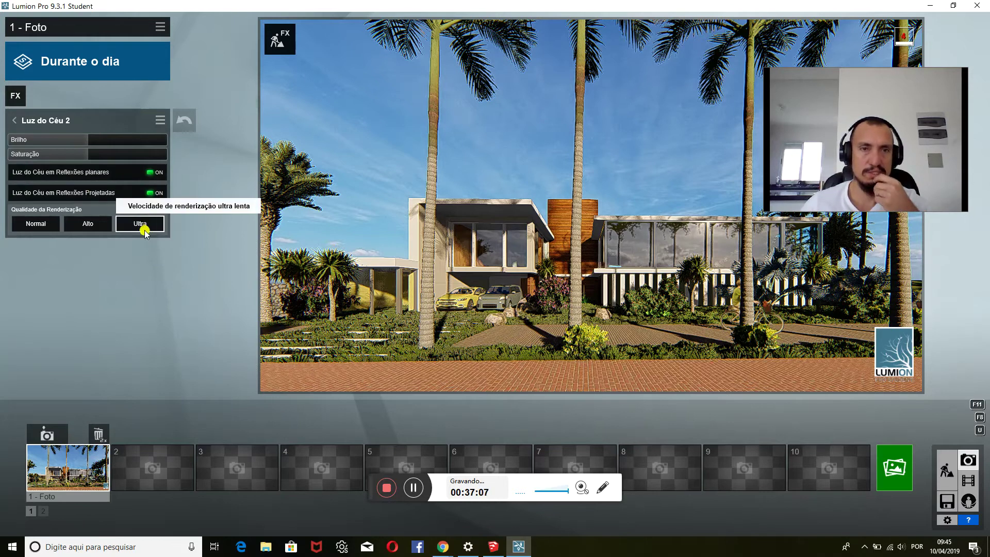
pyautogui.moveTo(85, 137); pyautogui.dragTo(57, 141)
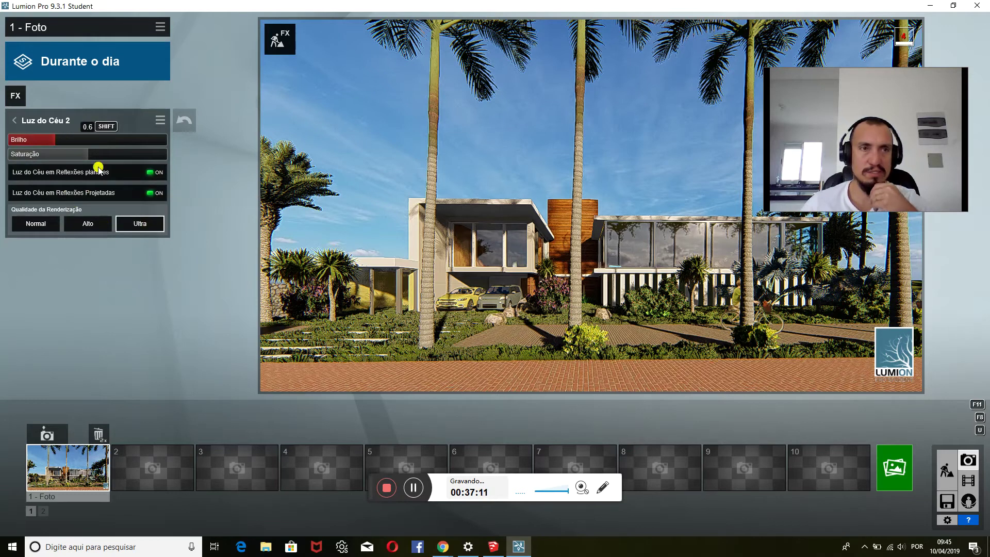
pyautogui.click(18, 97)
pyautogui.click(313, 95)
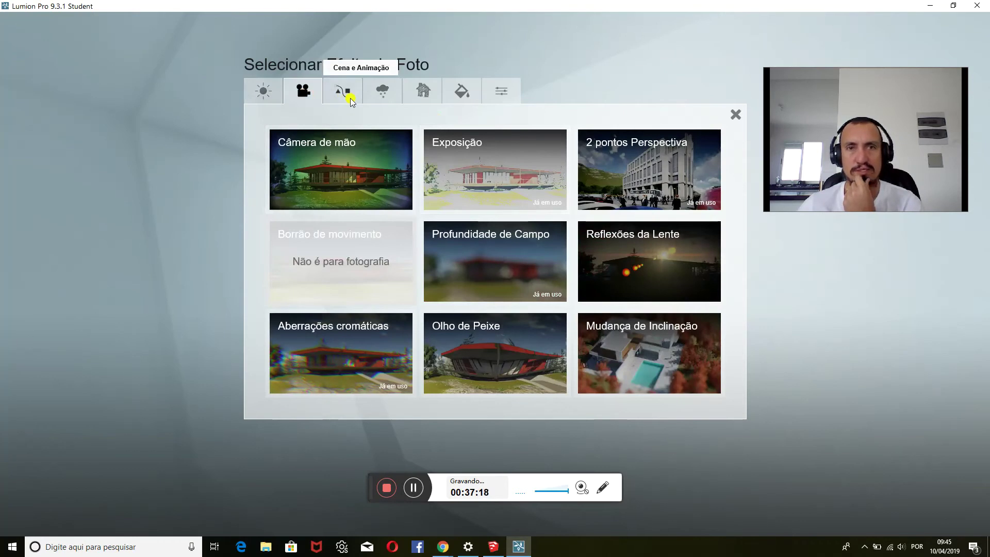
# Add Profundidade de Campo with a set focus point and amount 9.0, then angle the camera
pyautogui.click(460, 261)
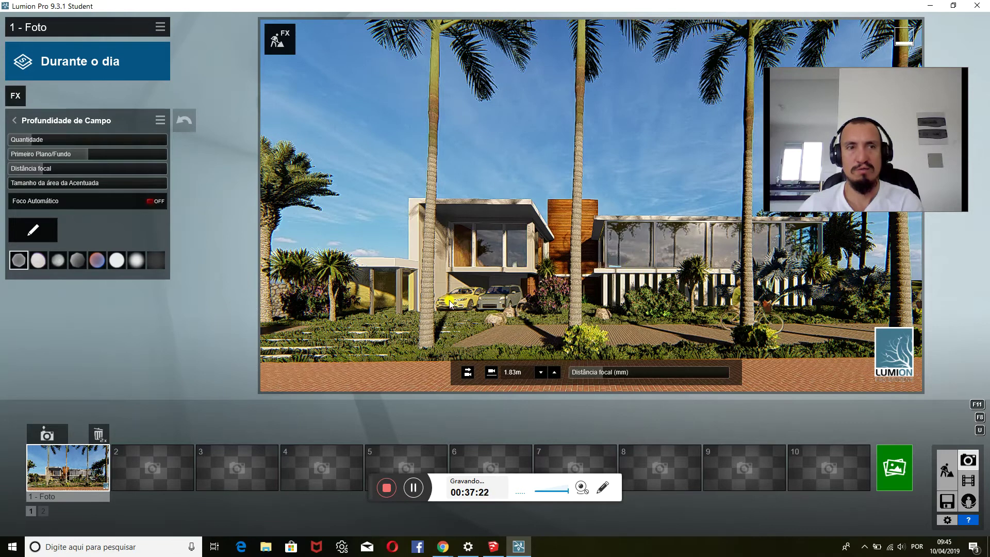
pyautogui.click(55, 232)
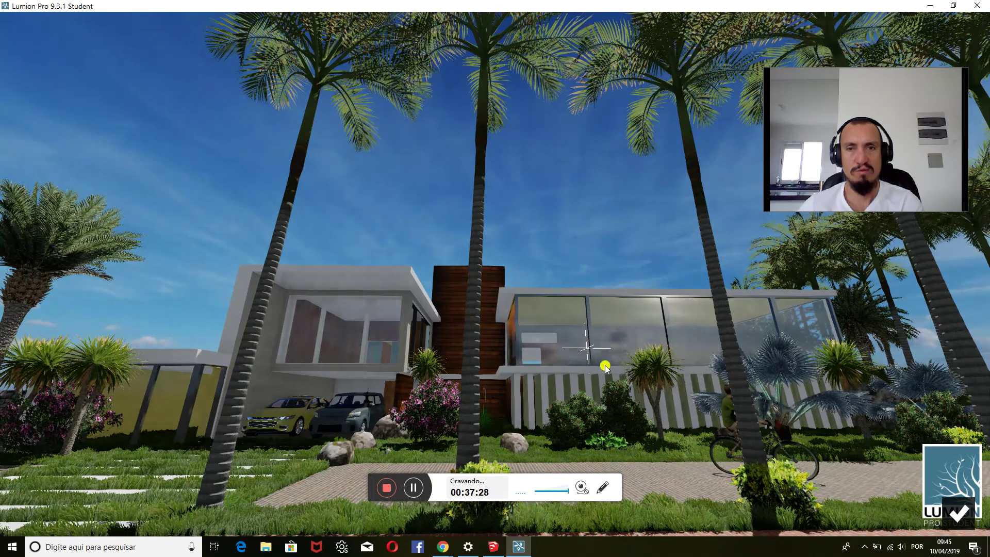
pyautogui.click(951, 514)
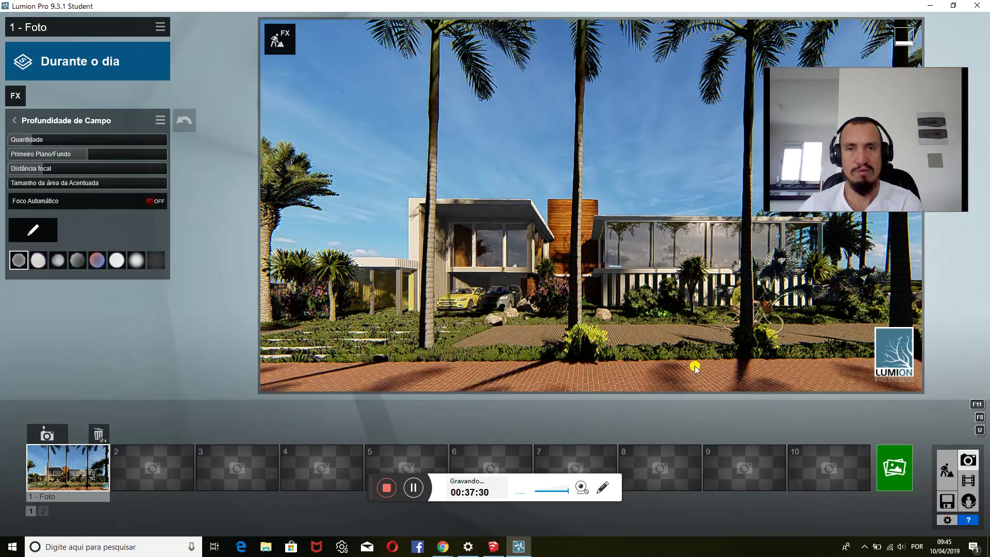
pyautogui.moveTo(40, 140); pyautogui.dragTo(157, 153)
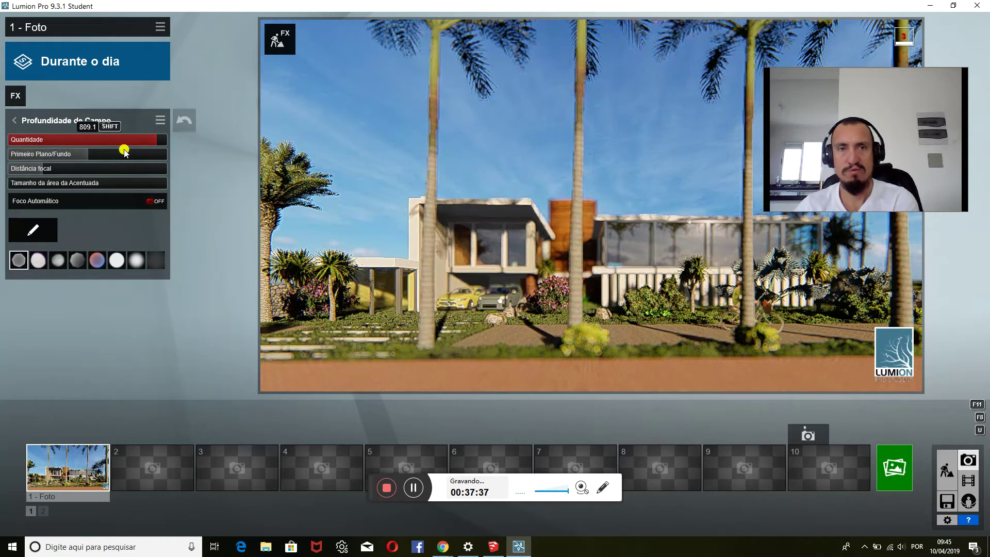
pyautogui.moveTo(70, 149); pyautogui.dragTo(1, 150)
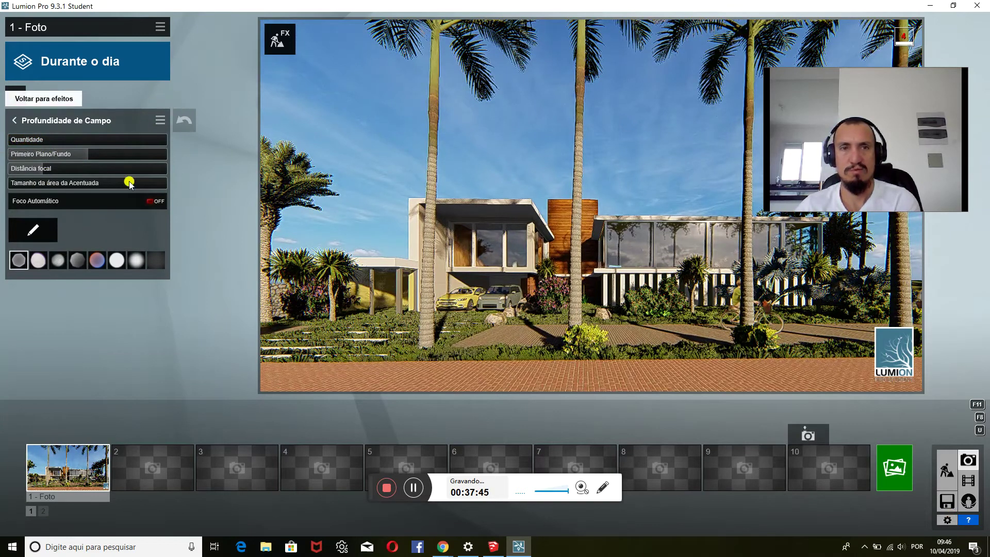
pyautogui.moveTo(521, 283); pyautogui.dragTo(550, 281, button='right')
pyautogui.press('d')
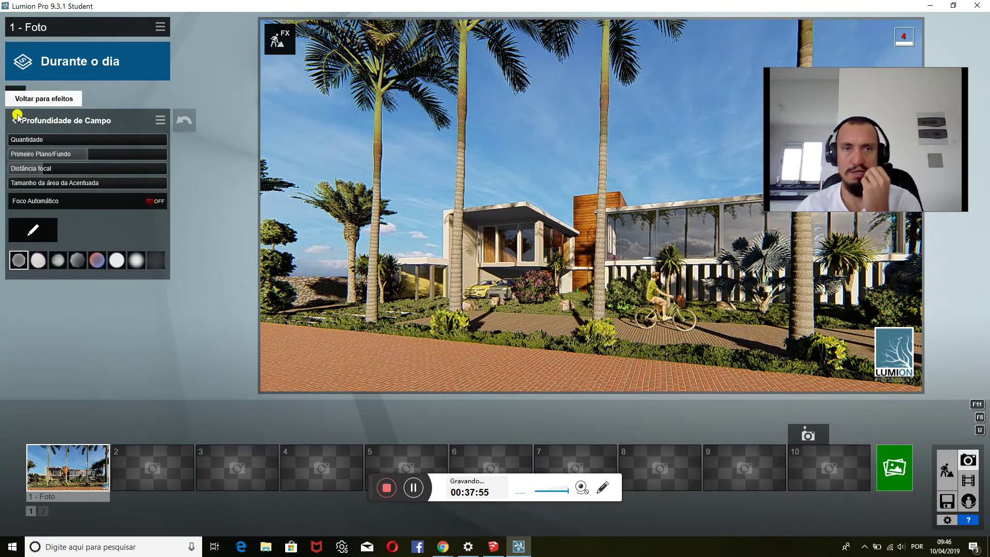
# Check the Sombra settings, then add Lab. de Cores Analógicas from the Cores effects
pyautogui.click(17, 116)
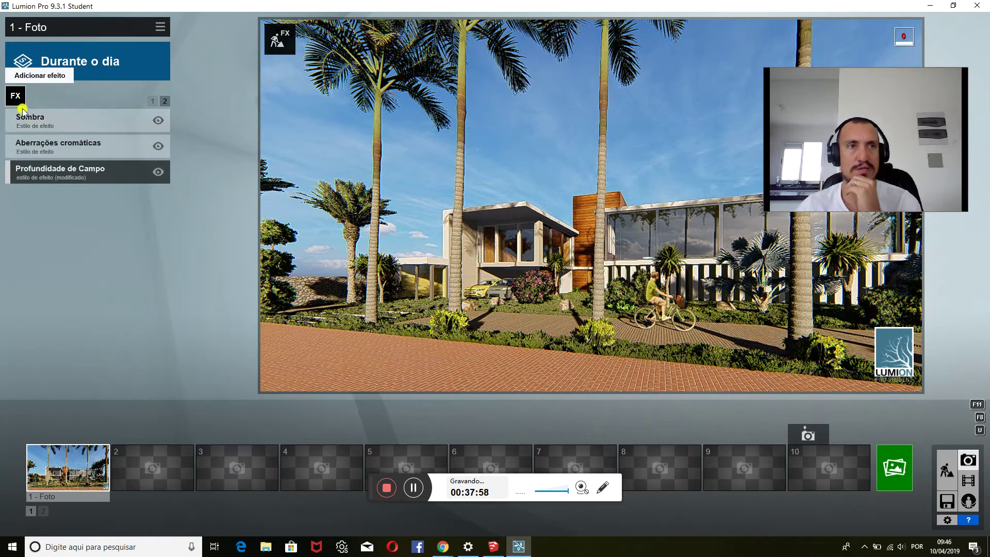
pyautogui.moveTo(70, 119)
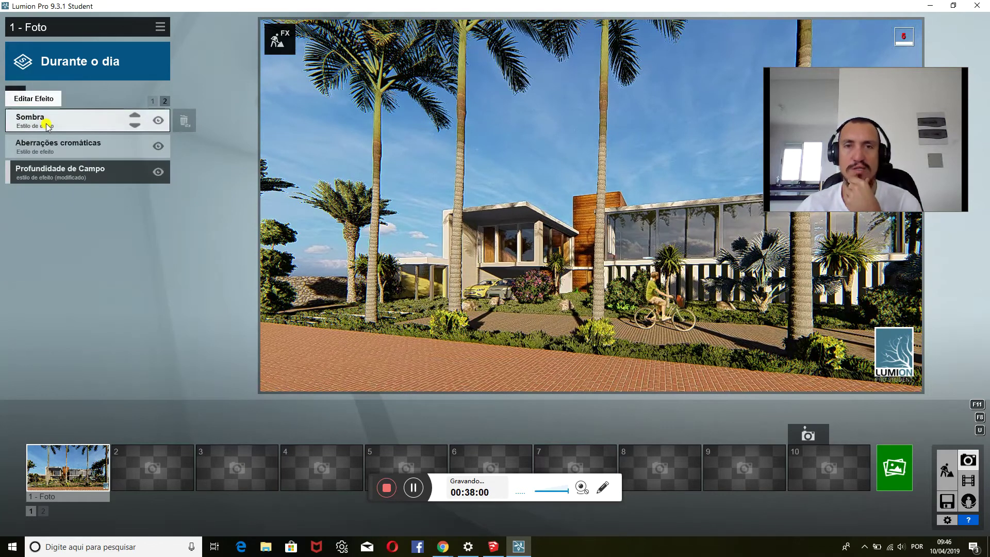
pyautogui.click(47, 127)
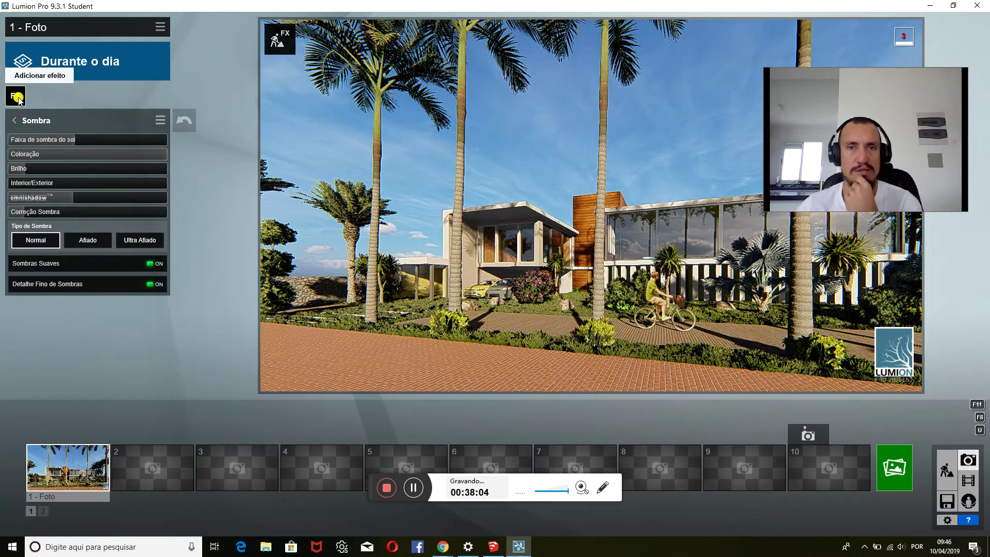
pyautogui.click(17, 96)
pyautogui.click(343, 91)
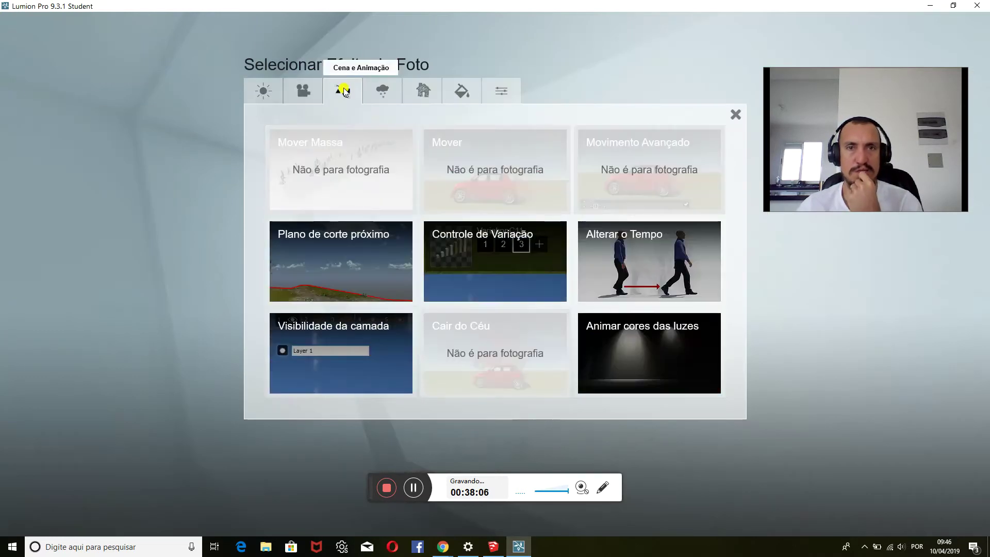
pyautogui.click(381, 93)
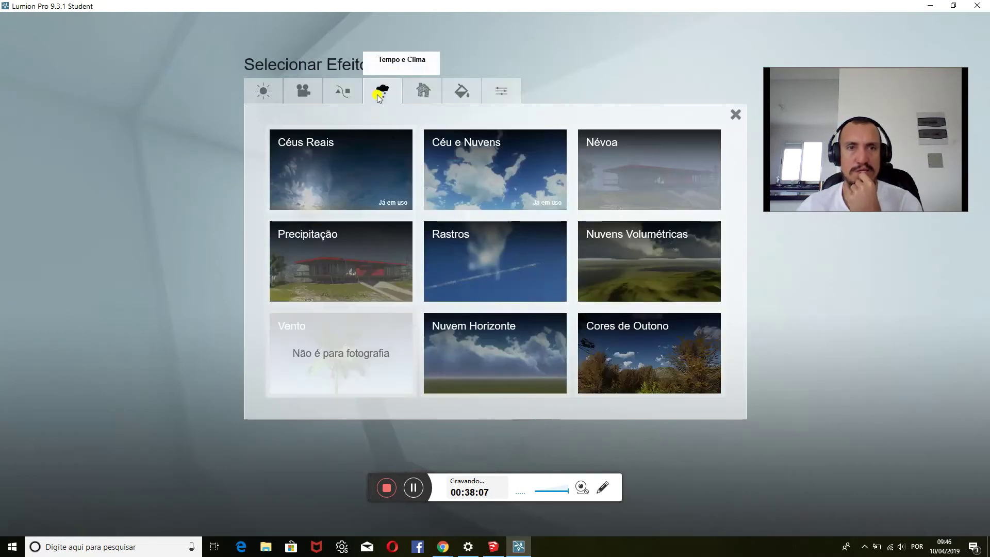
pyautogui.click(419, 95)
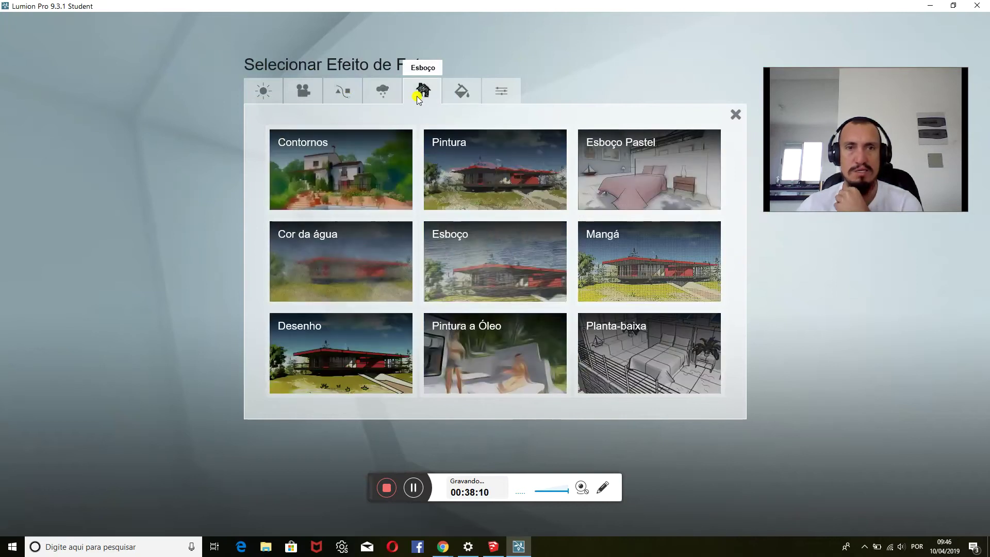
pyautogui.click(464, 95)
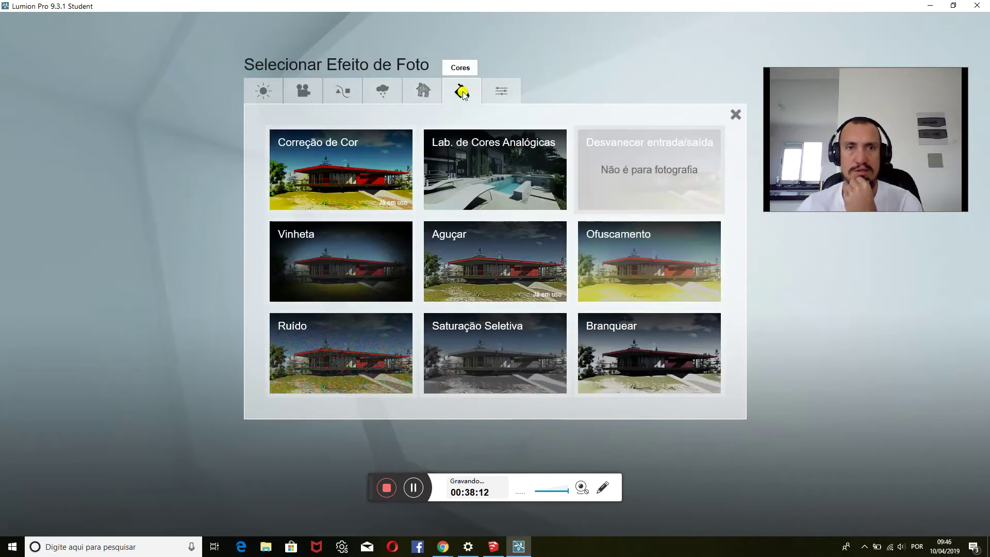
pyautogui.click(441, 190)
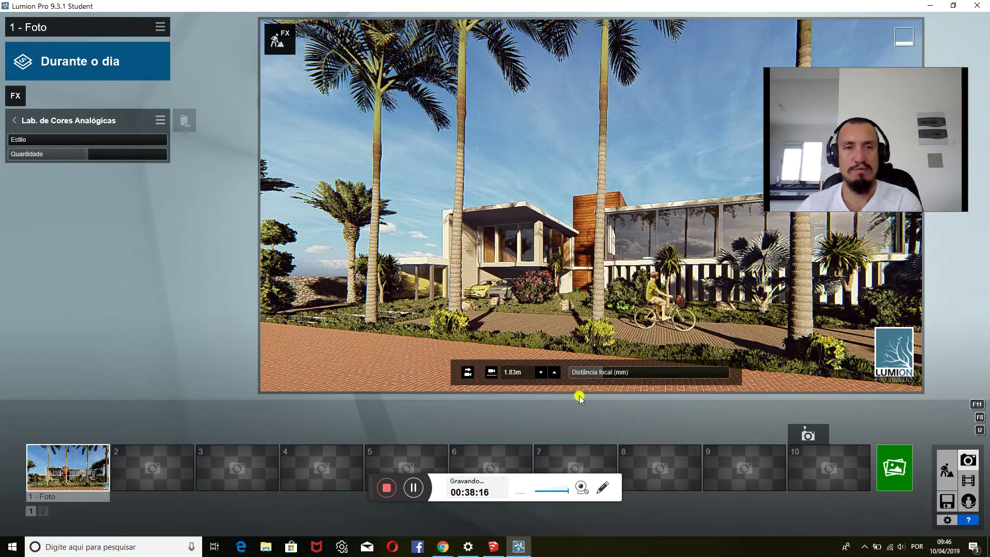
# Restore photo 1's camera and raise Lab. de Cores Analógicas Estilo to about 1.7
pyautogui.click(91, 471)
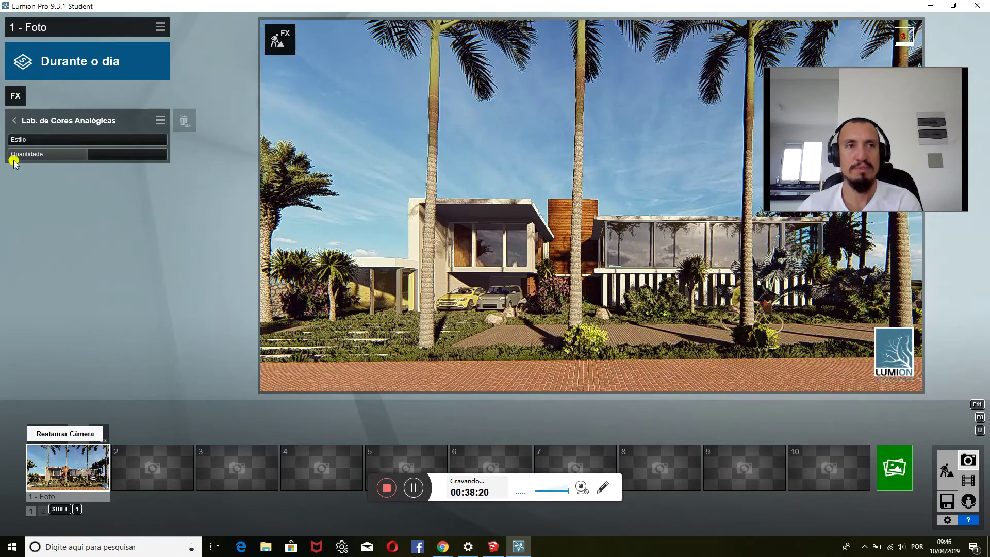
pyautogui.moveTo(49, 140); pyautogui.dragTo(171, 139)
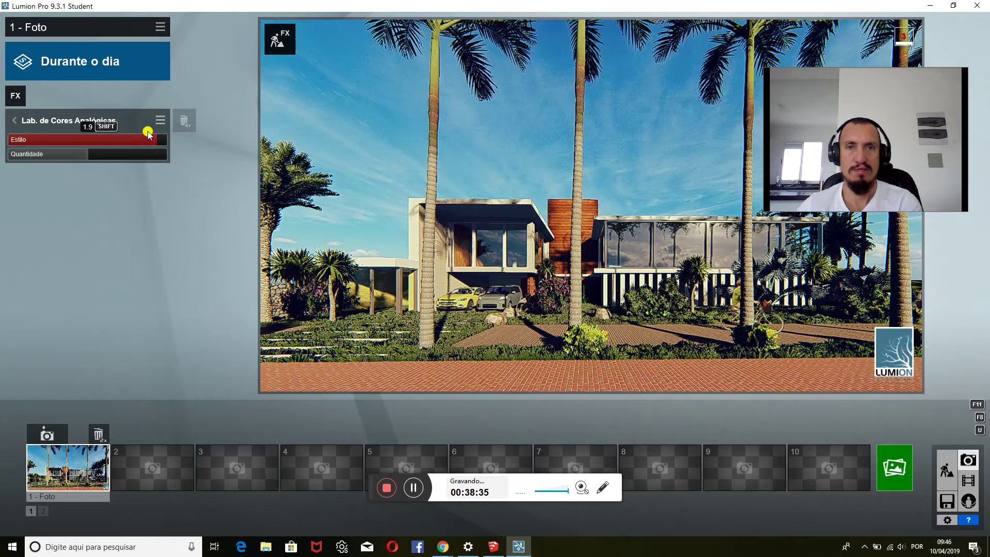
pyautogui.scroll(-1, 147, 131)
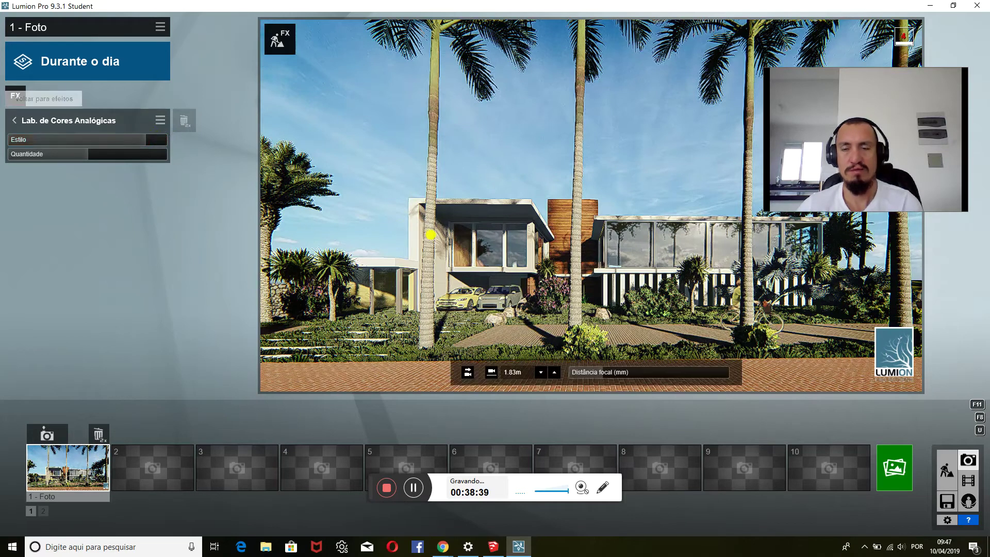
pyautogui.moveTo(422, 230); pyautogui.dragTo(430, 235, button='right')
# Move the camera right and forward to frame the house front at 2.07 m height
pyautogui.press('d')
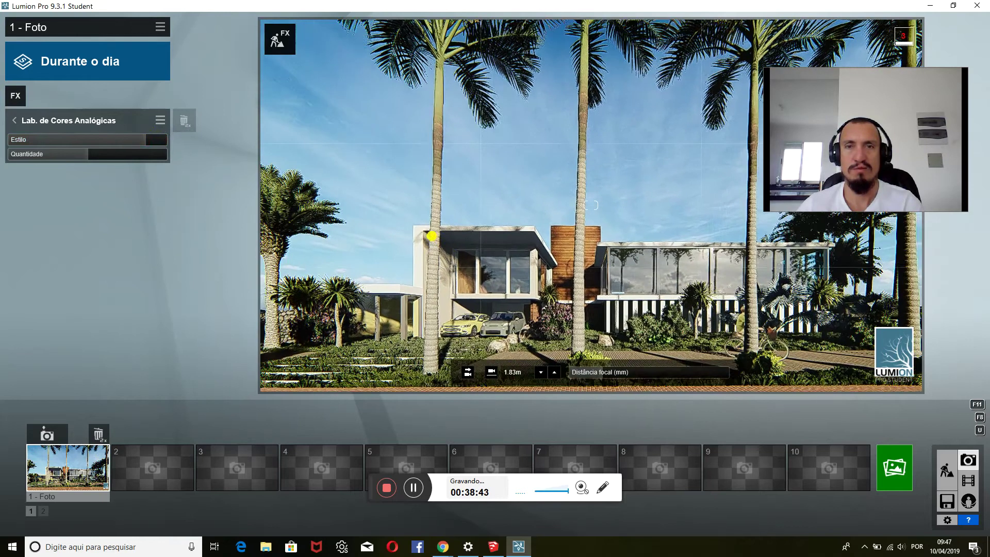
pyautogui.press('d')
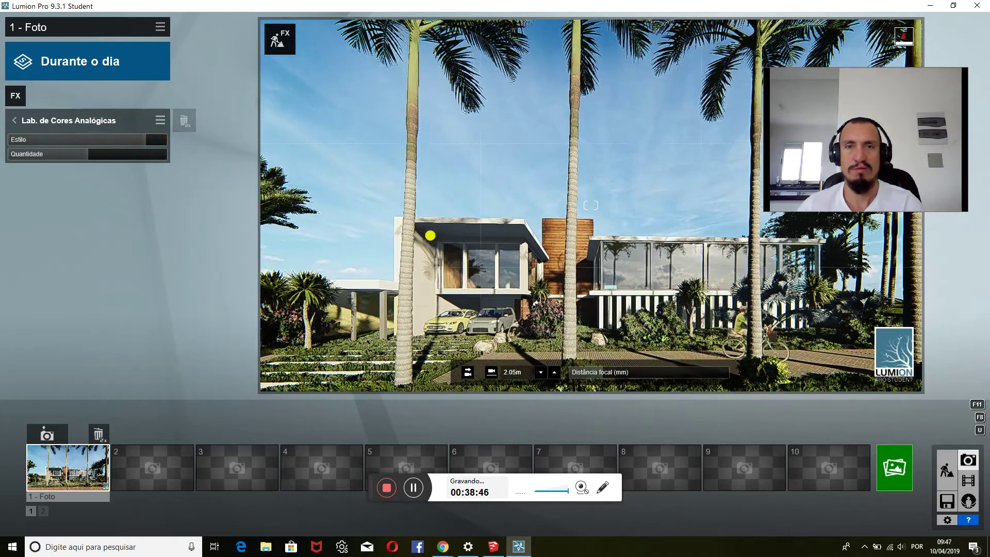
pyautogui.press('w')
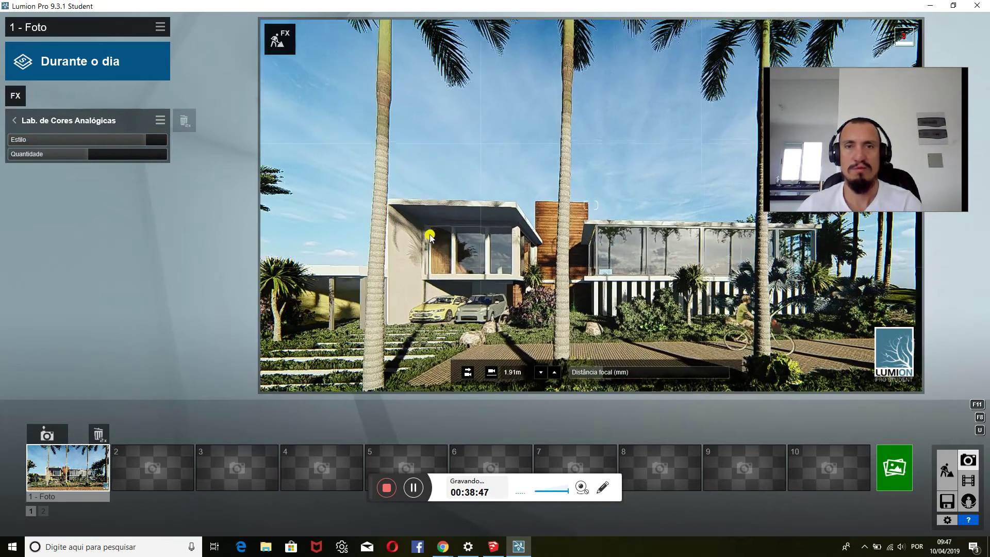
pyautogui.press('w')
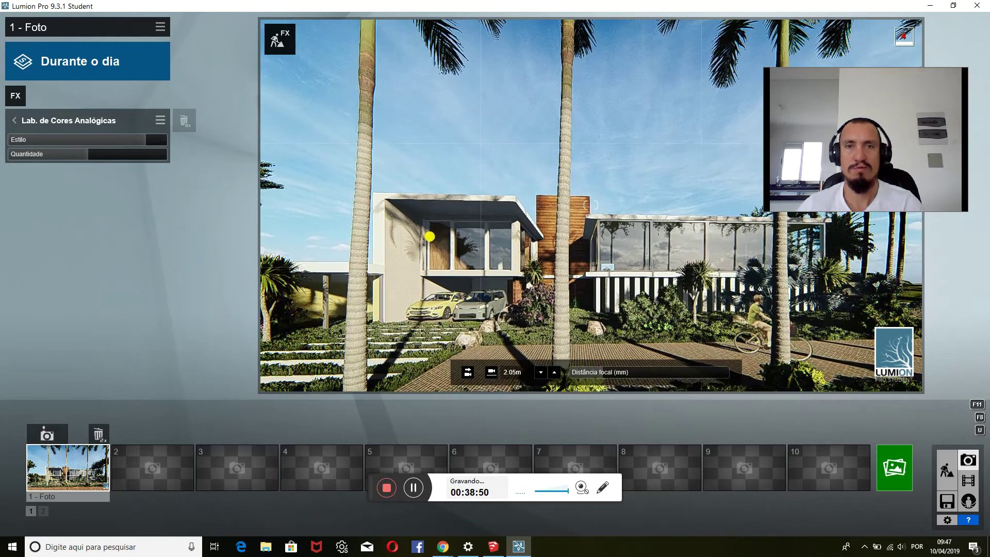
pyautogui.press('w')
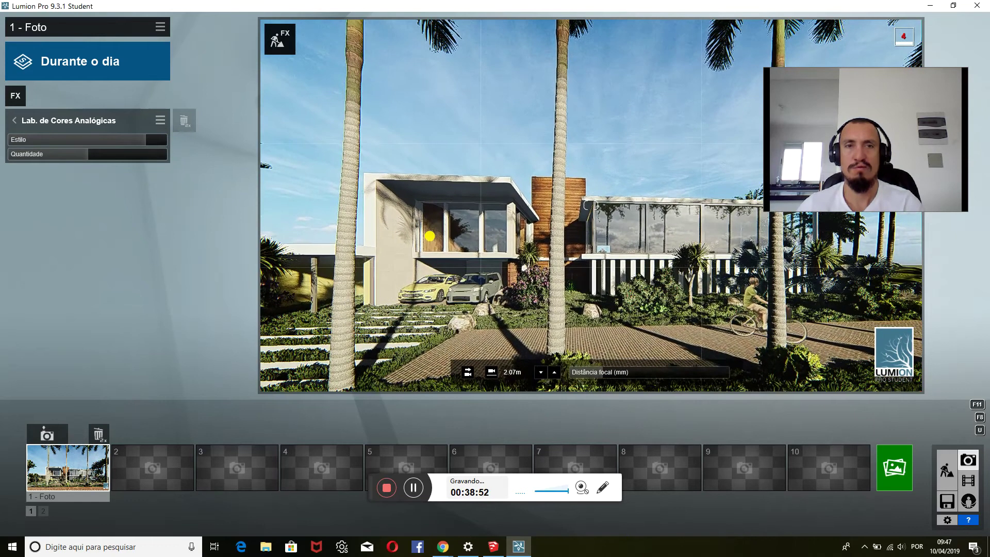
# Add the Reflexões da Lente lens flare with Contagem traço 13, then open photo rendering
pyautogui.click(22, 97)
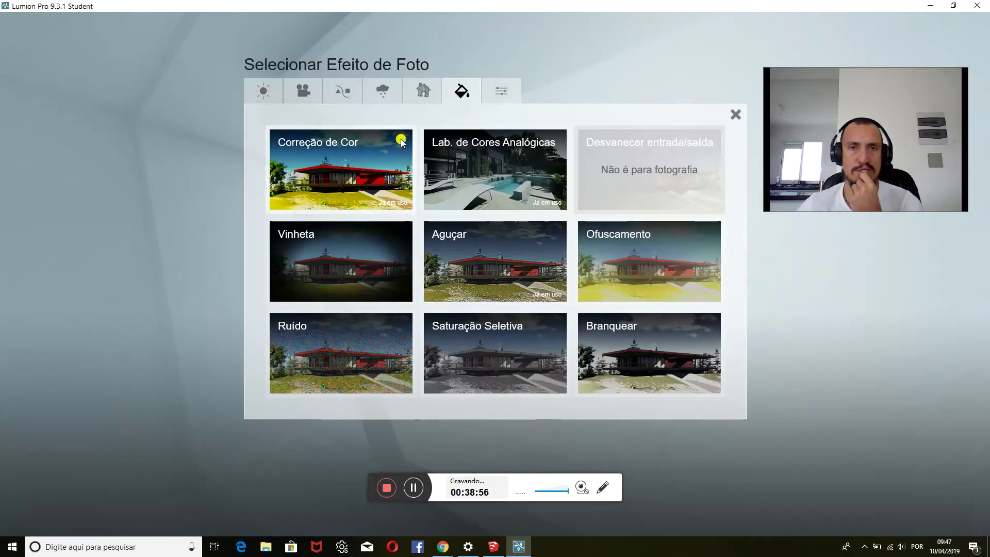
pyautogui.click(272, 92)
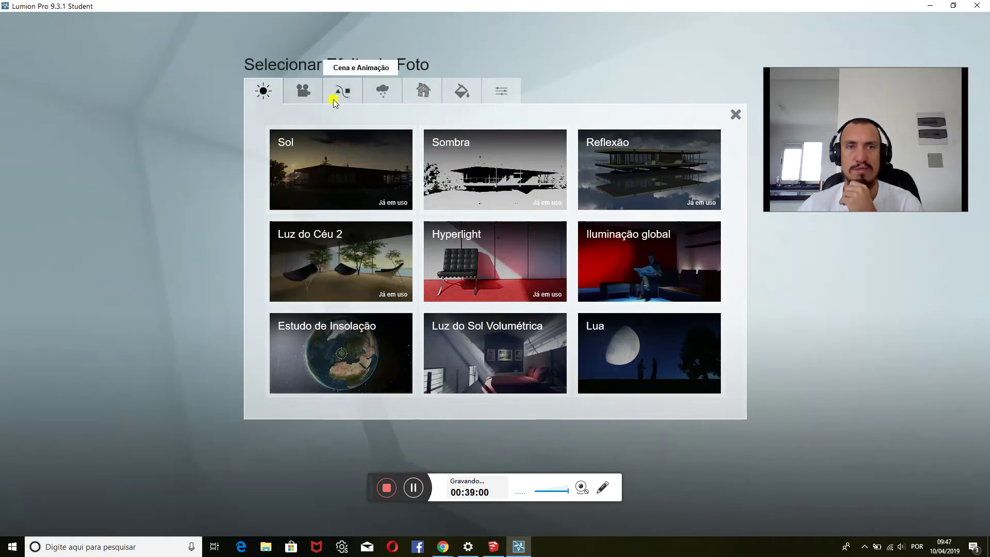
pyautogui.click(317, 98)
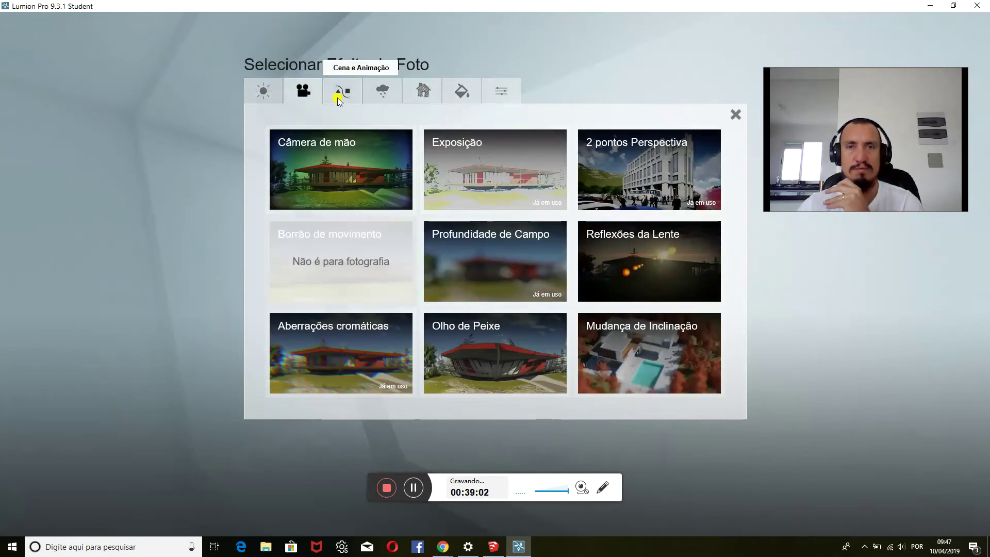
pyautogui.click(339, 95)
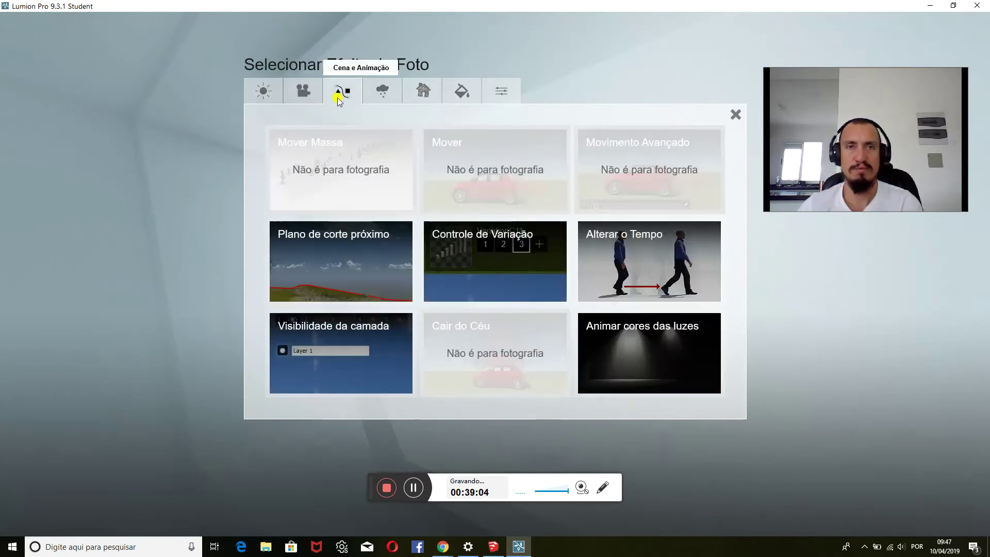
pyautogui.click(309, 92)
pyautogui.click(589, 283)
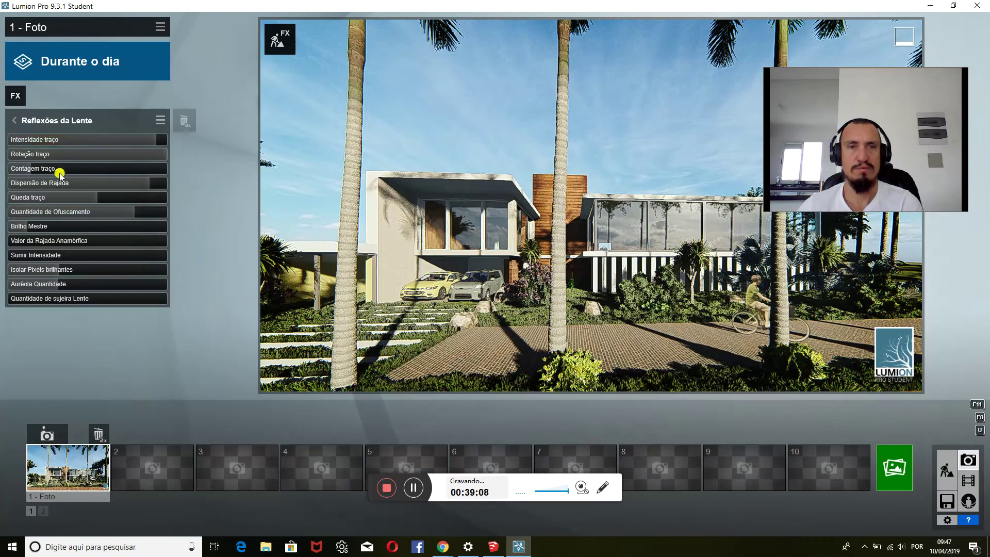
pyautogui.moveTo(102, 172)
pyautogui.mouseDown()
pyautogui.moveTo(178, 170)
pyautogui.moveTo(62, 164)
pyautogui.mouseUp()
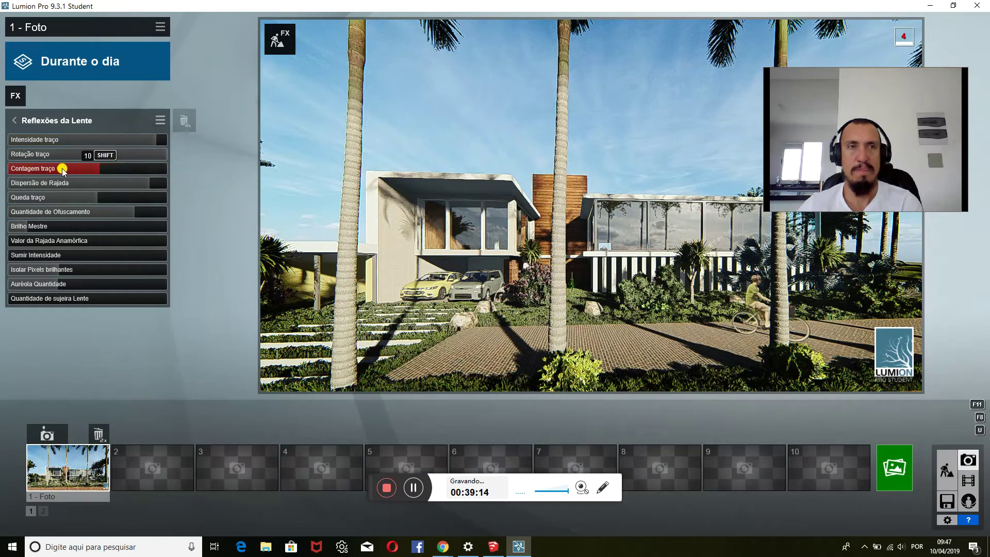
pyautogui.click(898, 482)
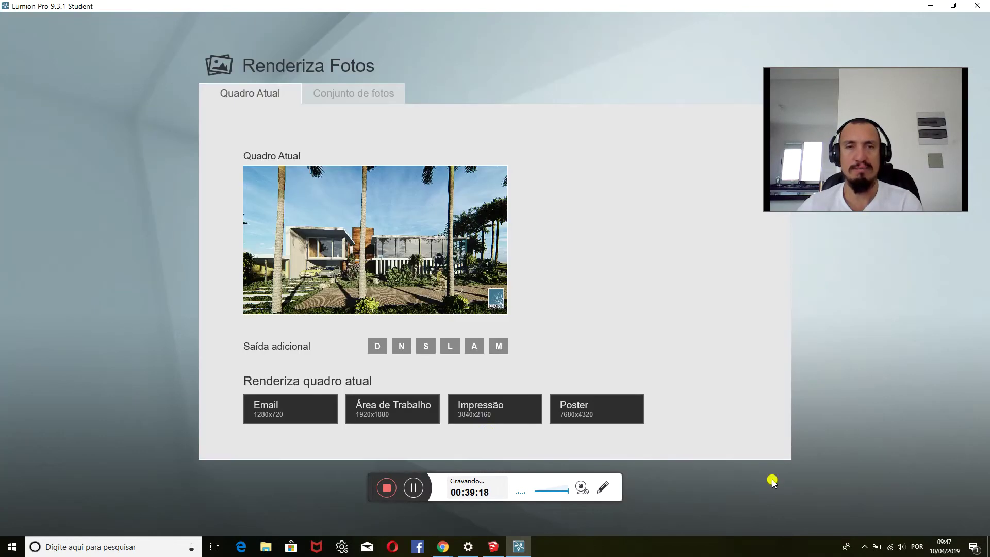
# Render the Impressão 3840x2160 photo, saving it as render4
pyautogui.click(478, 410)
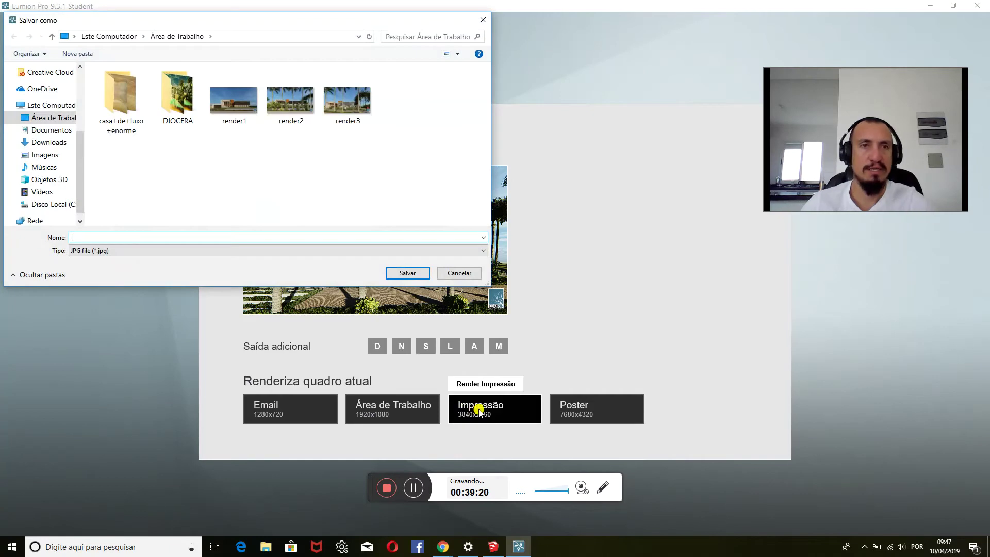
pyautogui.write('render4')
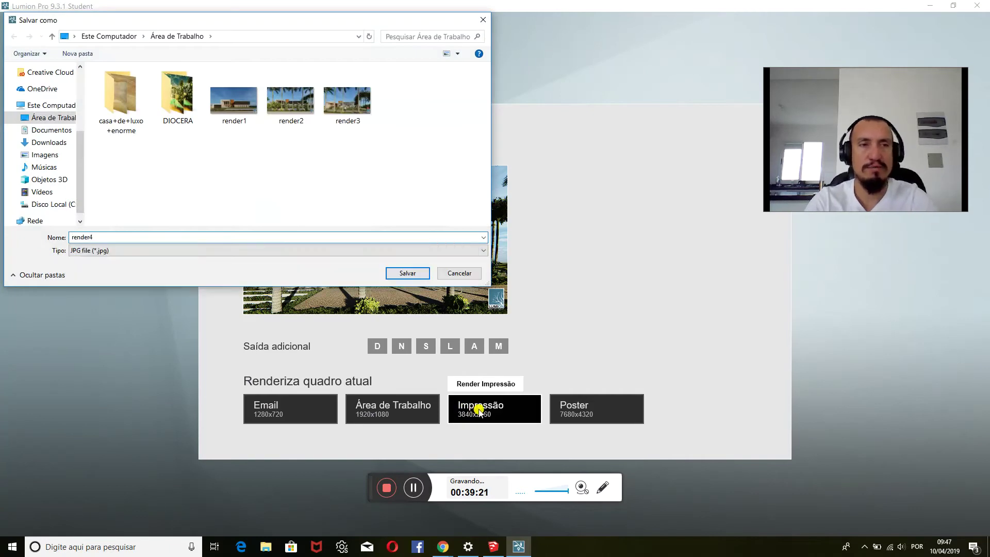
pyautogui.press('Return')
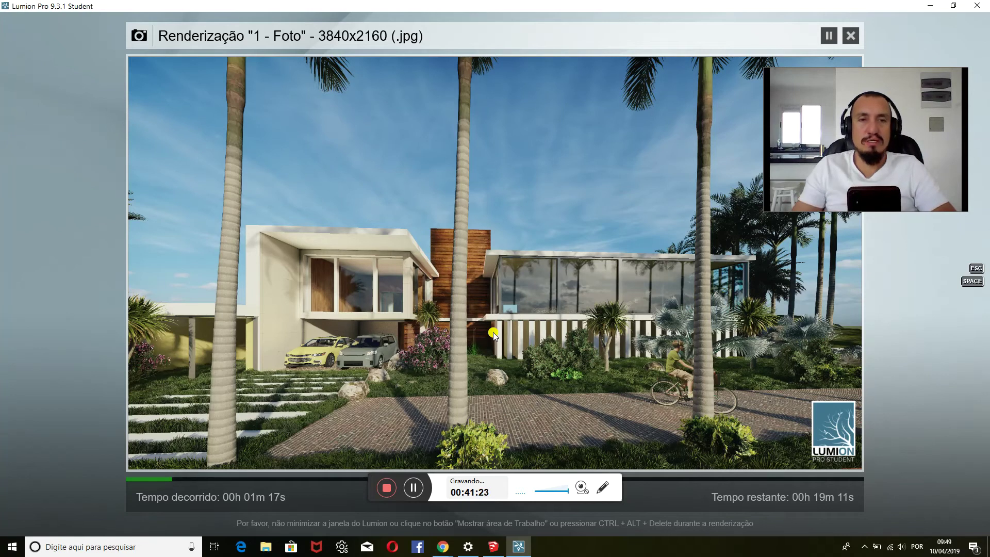
# Cancel the running 3840x2160 render with the Cancelar a renderização X
pyautogui.click(507, 478)
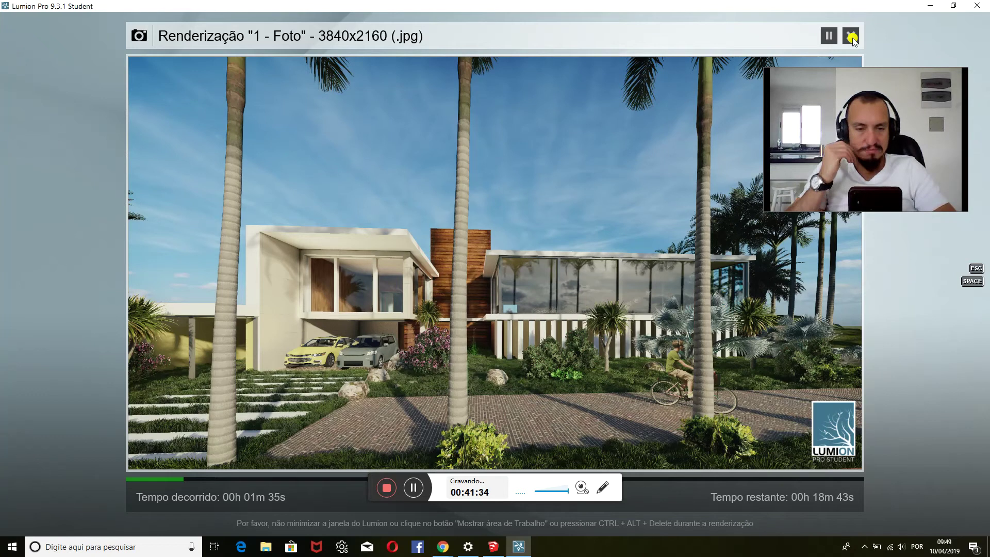
pyautogui.click(852, 38)
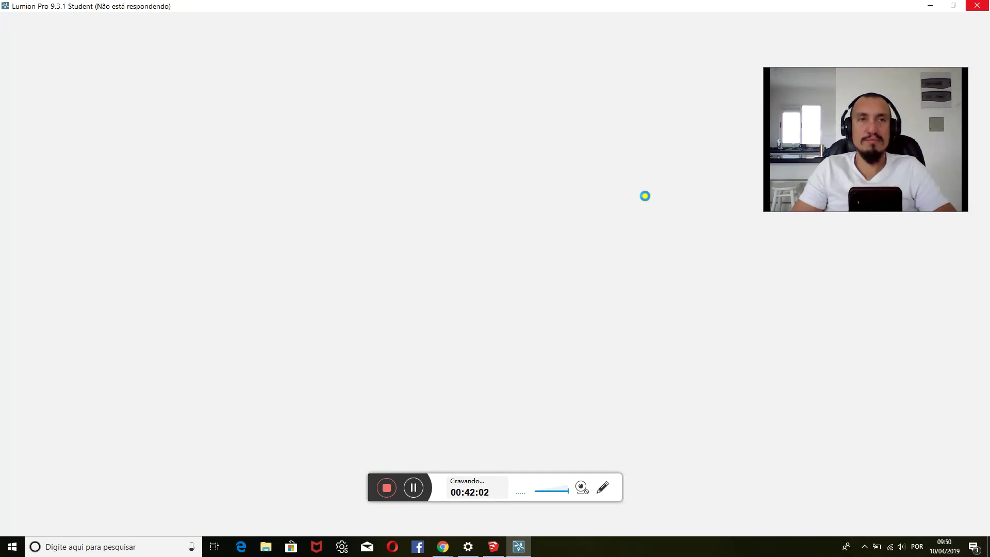
# Bring the live-stream Chrome window forward and scroll through its chat
pyautogui.click(442, 548)
pyautogui.click(401, 506)
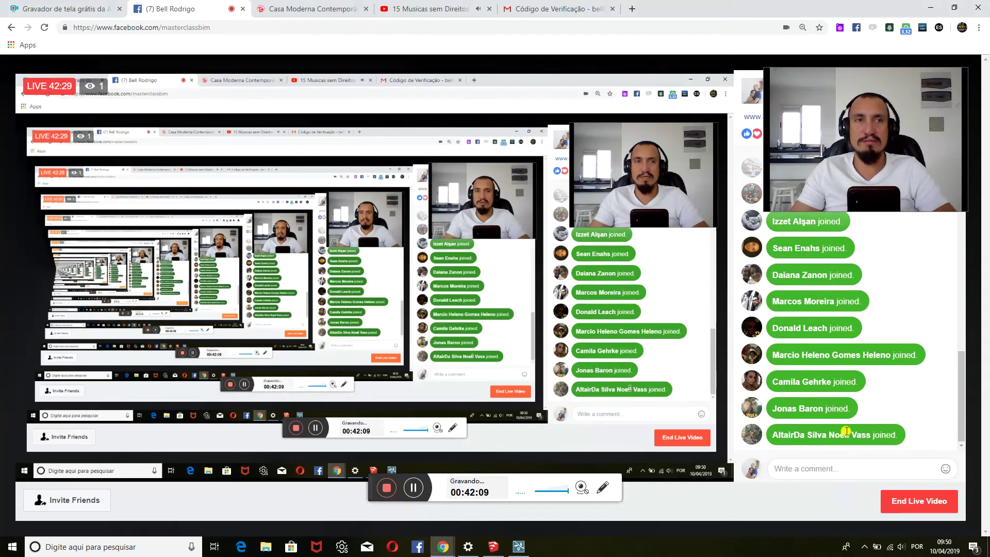
pyautogui.scroll(5, 807, 350)
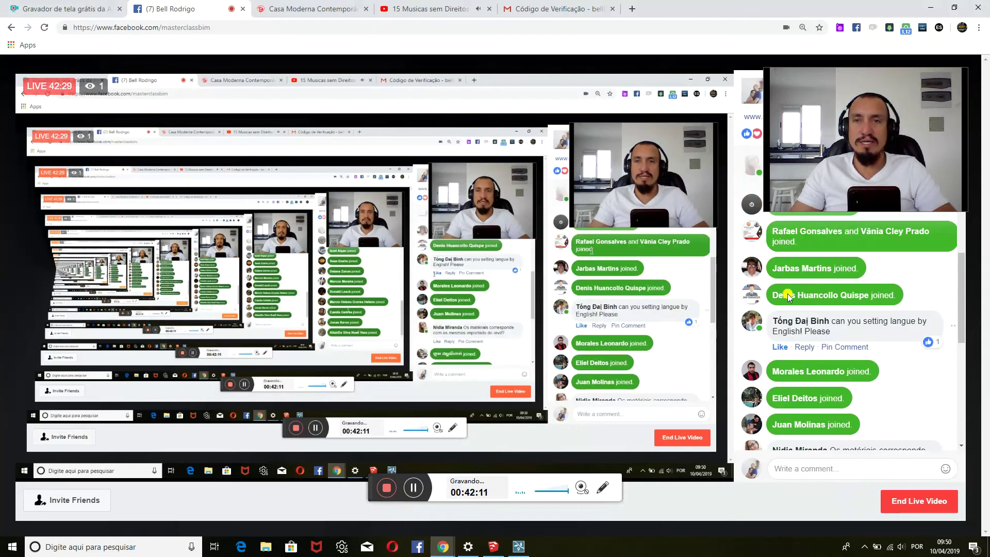
pyautogui.scroll(-5, 790, 314)
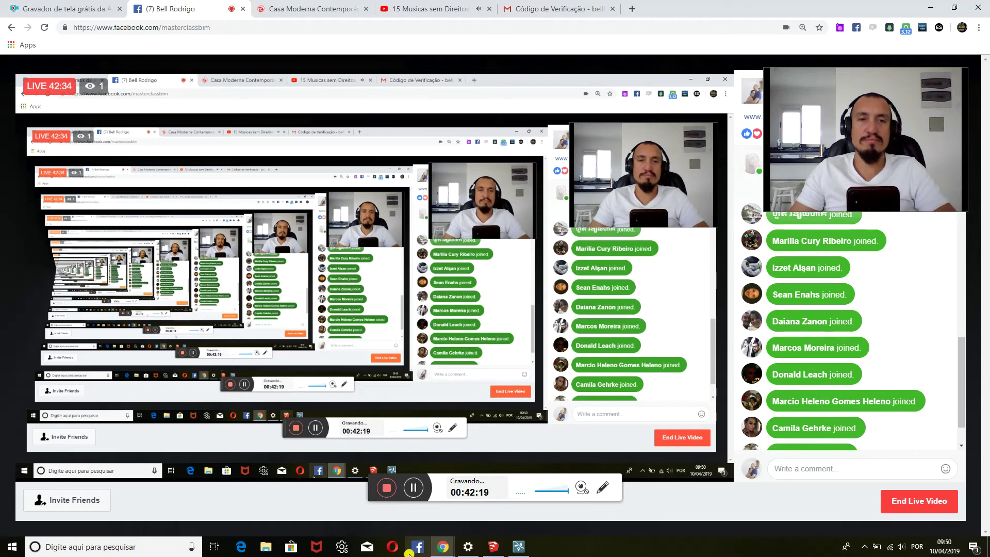
# Minimize Chrome and bring the SketchUp model window forward
pyautogui.click(518, 549)
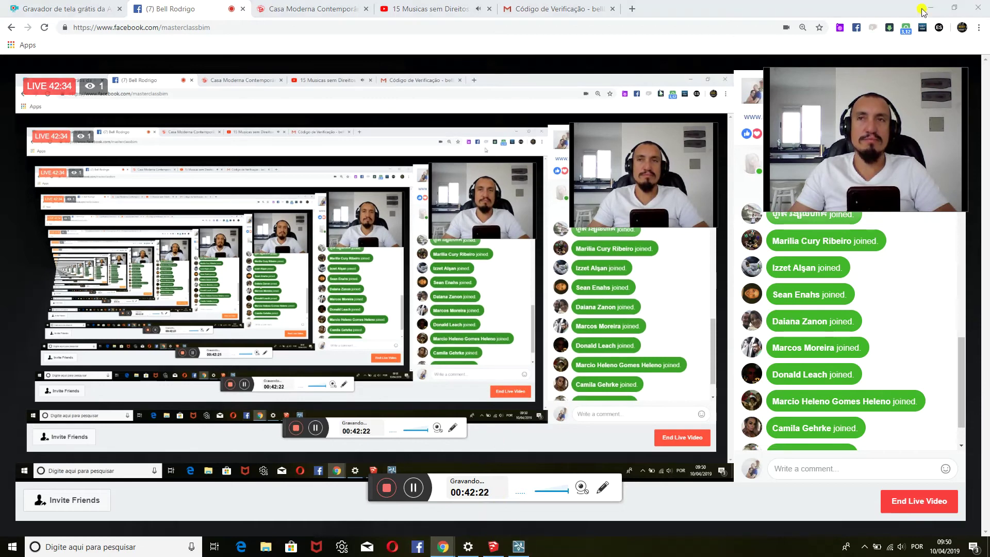
pyautogui.click(932, 7)
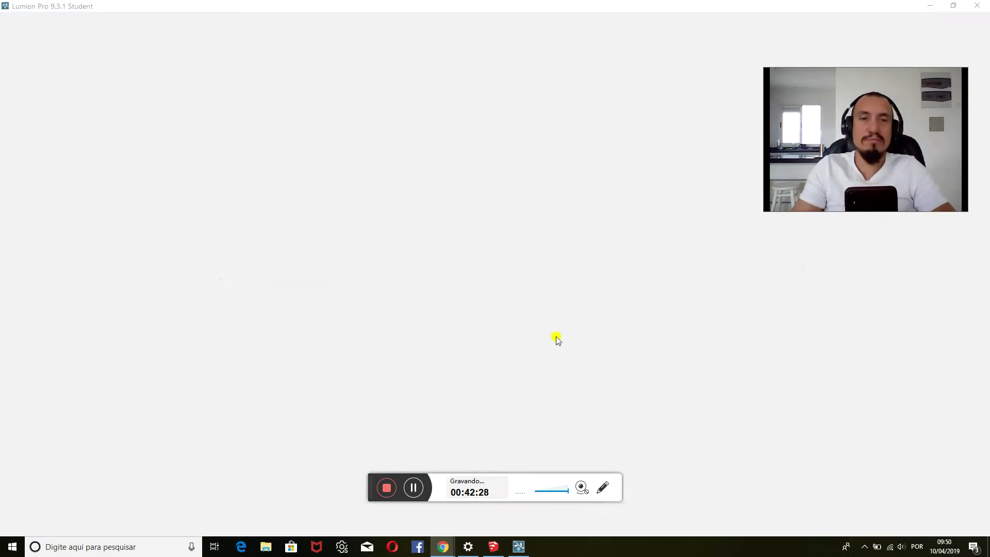
pyautogui.click(490, 543)
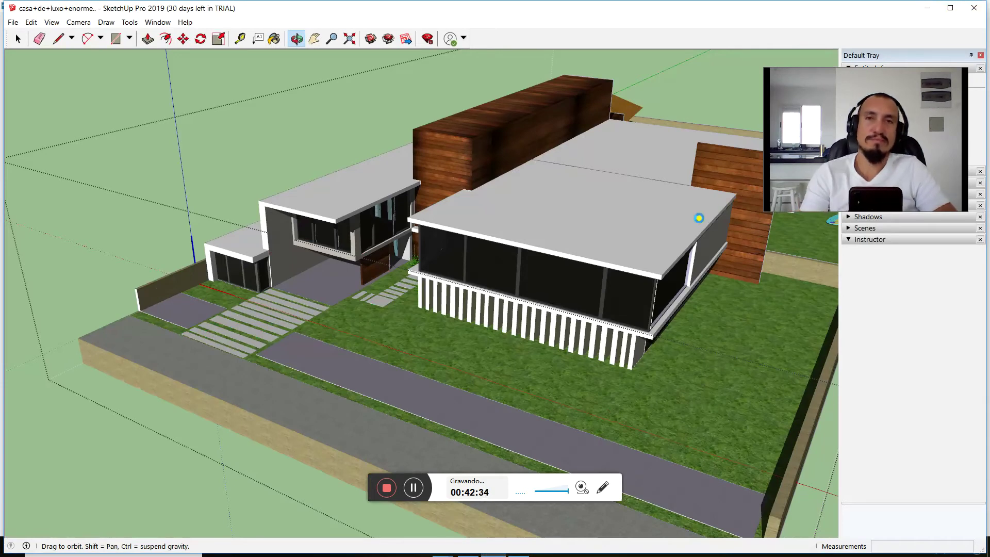
# Close SketchUp without saving and close Chrome's verification-email tab
pyautogui.click(502, 308)
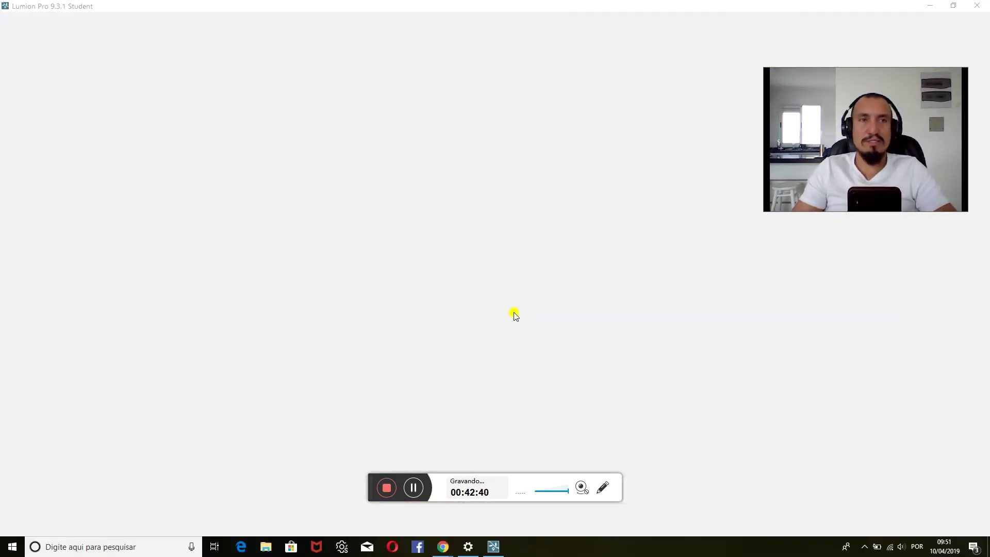
pyautogui.moveTo(443, 547)
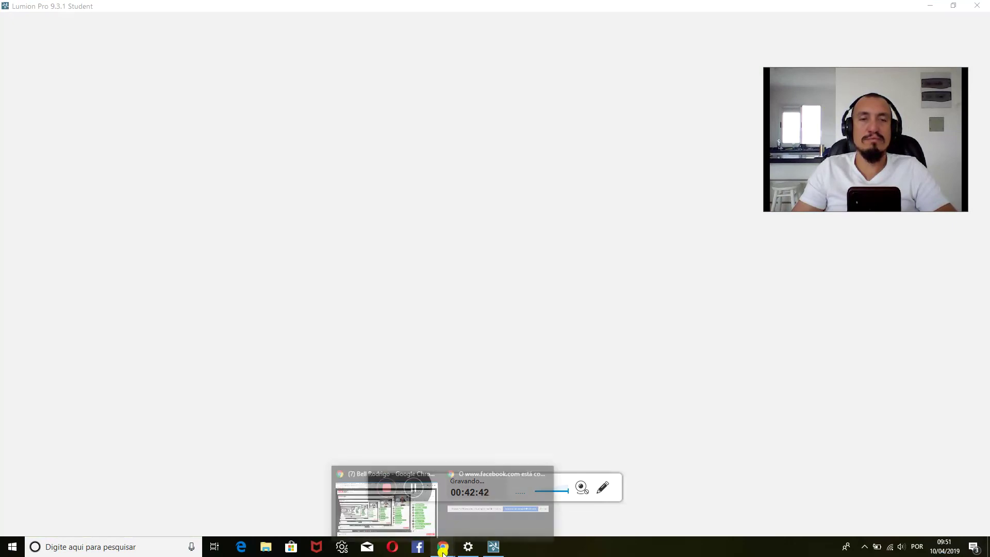
pyautogui.click(387, 496)
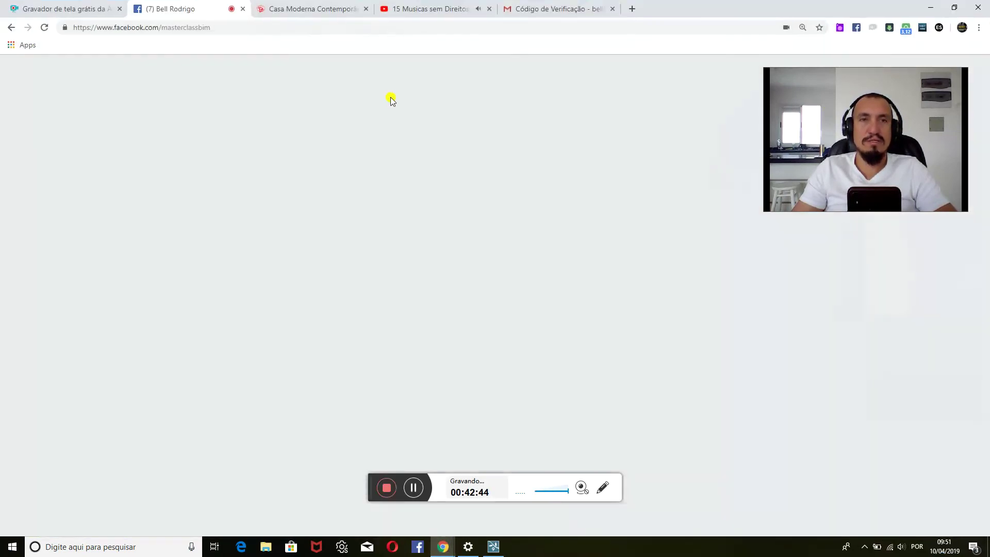
pyautogui.click(577, 8)
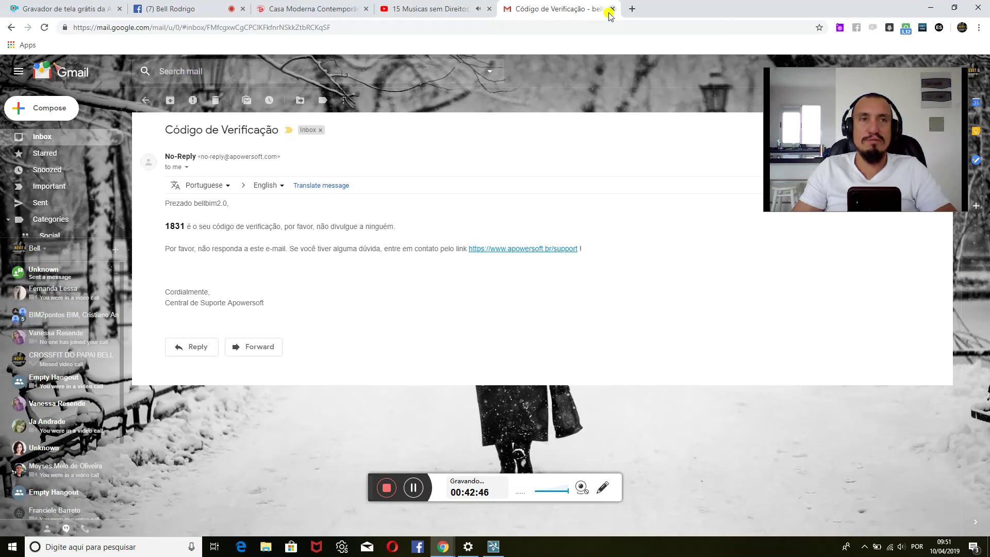
pyautogui.click(612, 8)
# Close the 3D Warehouse tab and minimize Chrome to reveal the Lumion render
pyautogui.click(325, 10)
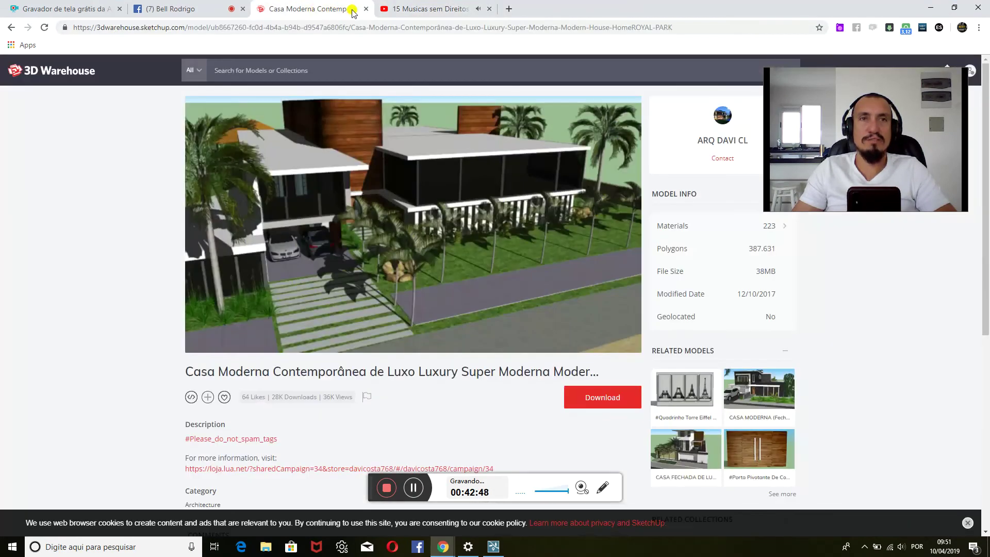
pyautogui.click(366, 9)
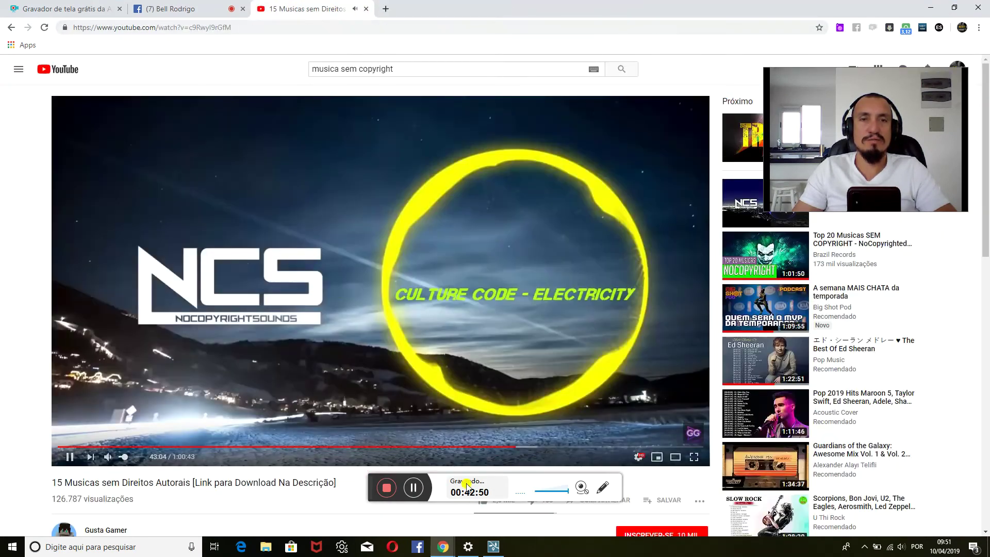
pyautogui.click(928, 95)
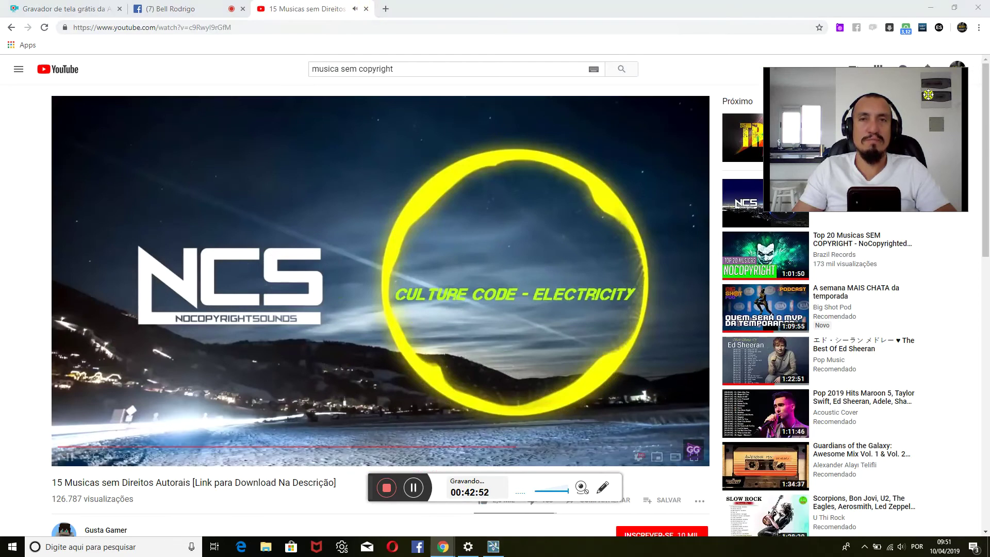
pyautogui.click(929, 8)
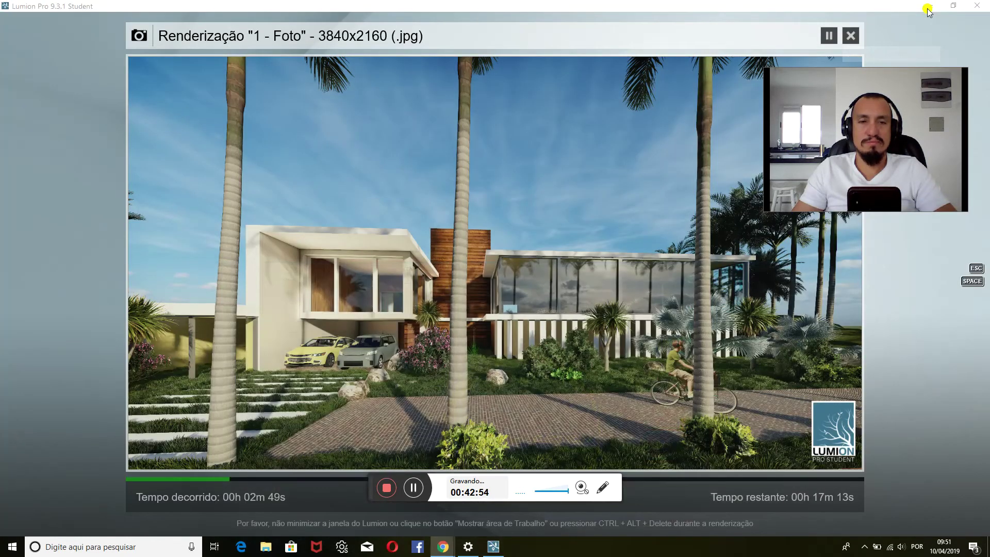
# Try twice to cancel the running 3840x2160 photo 1 render with the X
pyautogui.click(848, 39)
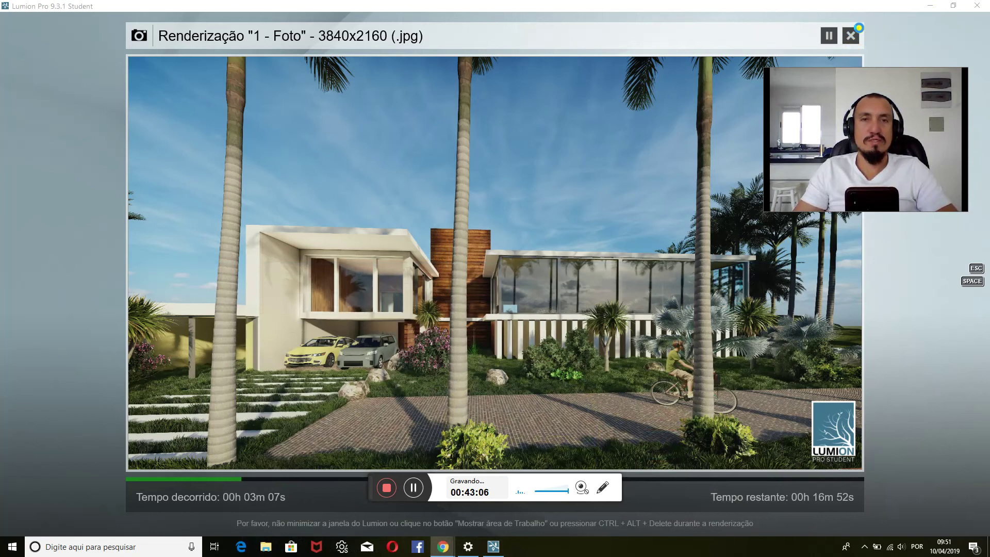
pyautogui.click(858, 29)
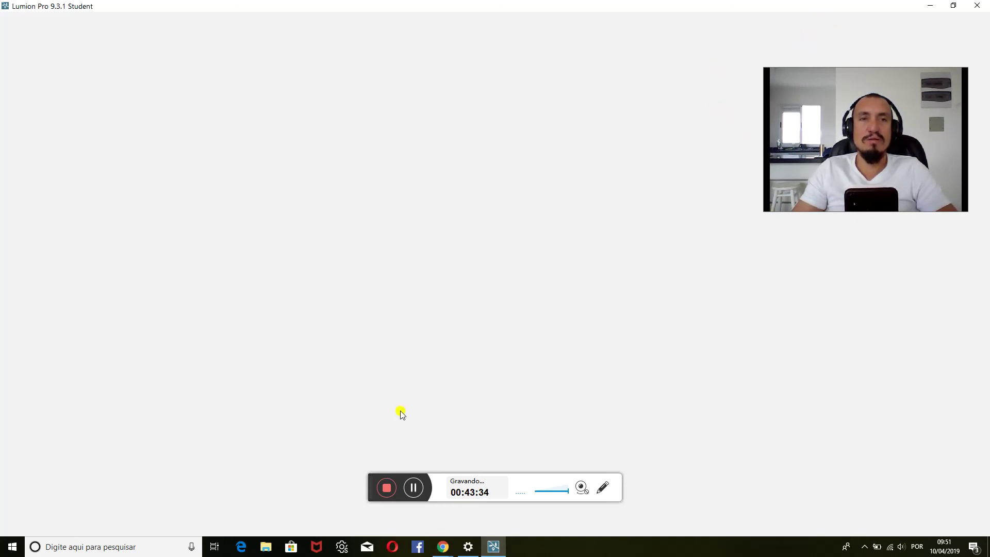
# Switch from the taskbar previews back to Lumion's render progress screen
pyautogui.click(443, 549)
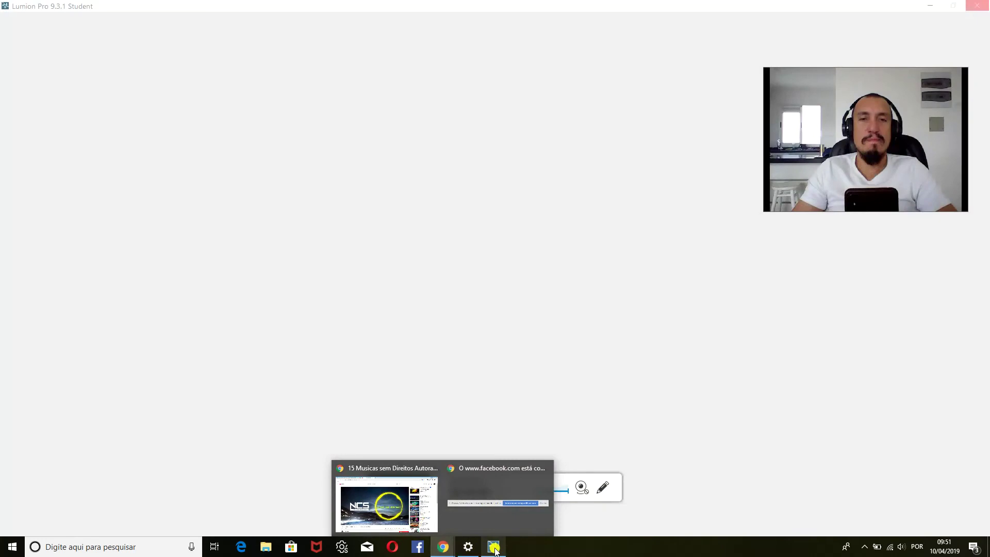
pyautogui.click(494, 548)
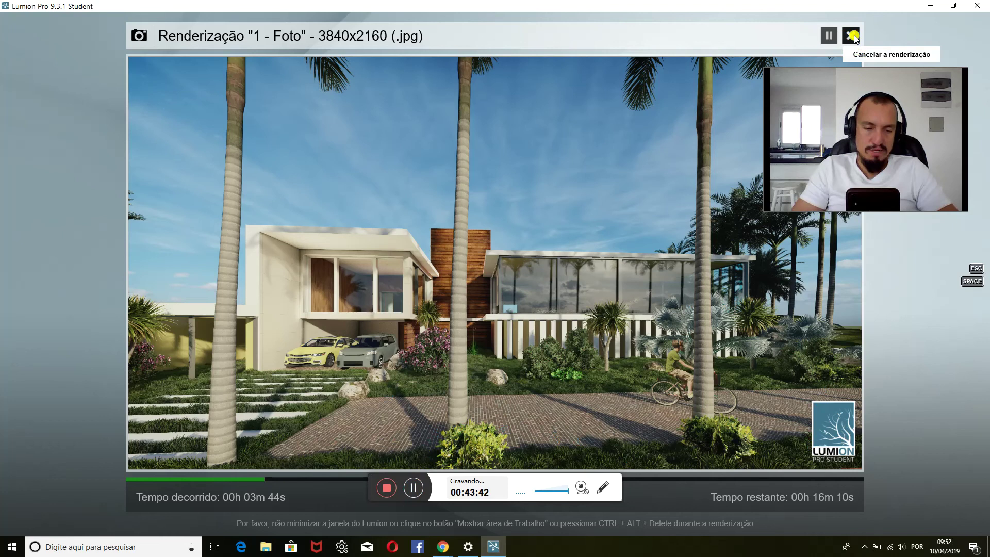
# Cancel the 3840x2160 render via the X beside the pause button
pyautogui.click(852, 36)
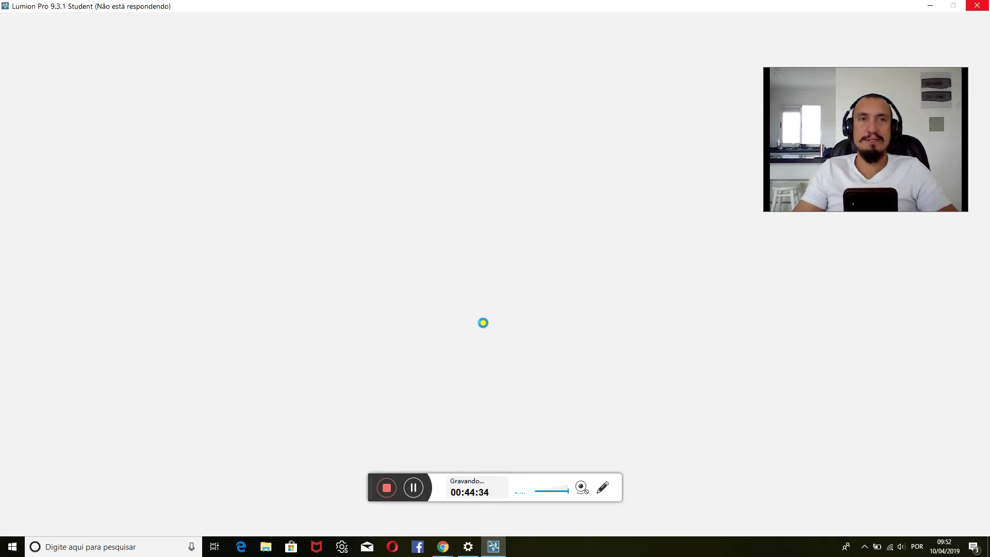
pyautogui.moveTo(442, 546)
pyautogui.click(407, 511)
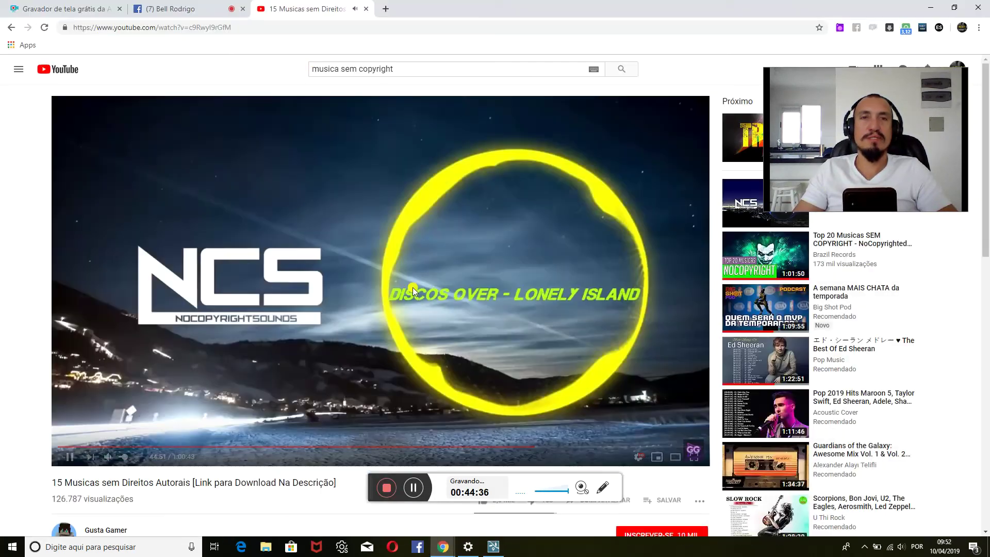
pyautogui.click(170, 9)
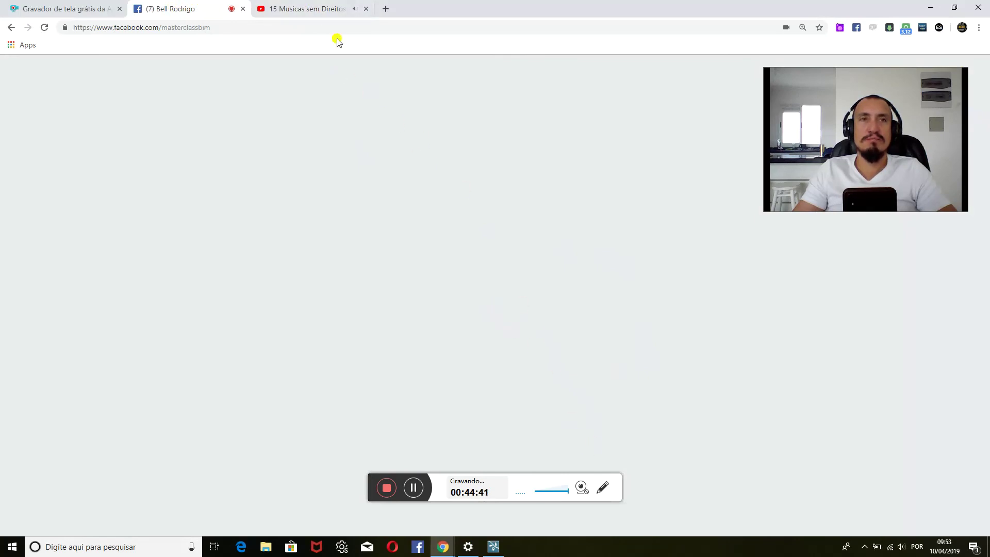
pyautogui.click(319, 8)
pyautogui.click(229, 10)
pyautogui.click(493, 546)
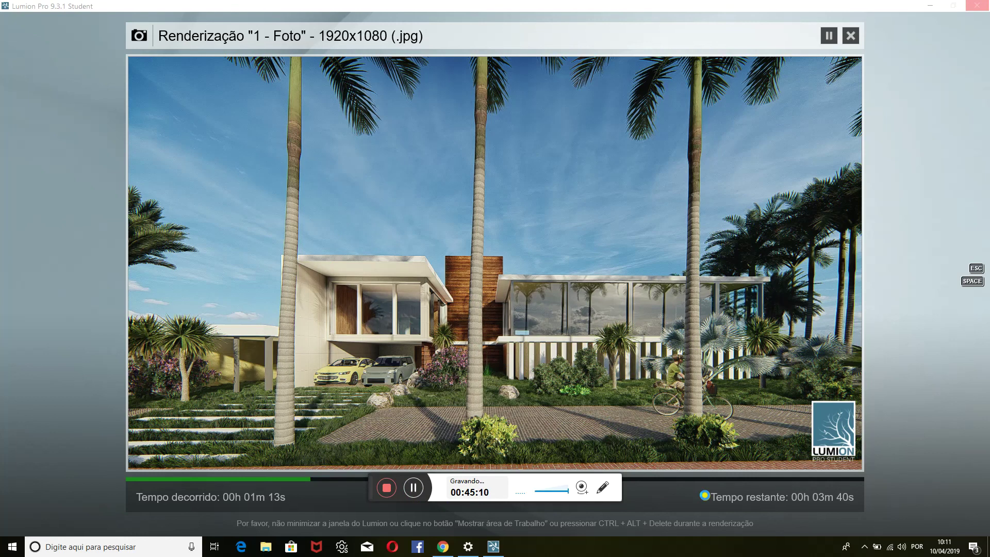
# Start the photo 1 render at 1920x1080 Full HD as a JPG
pyautogui.click(705, 497)
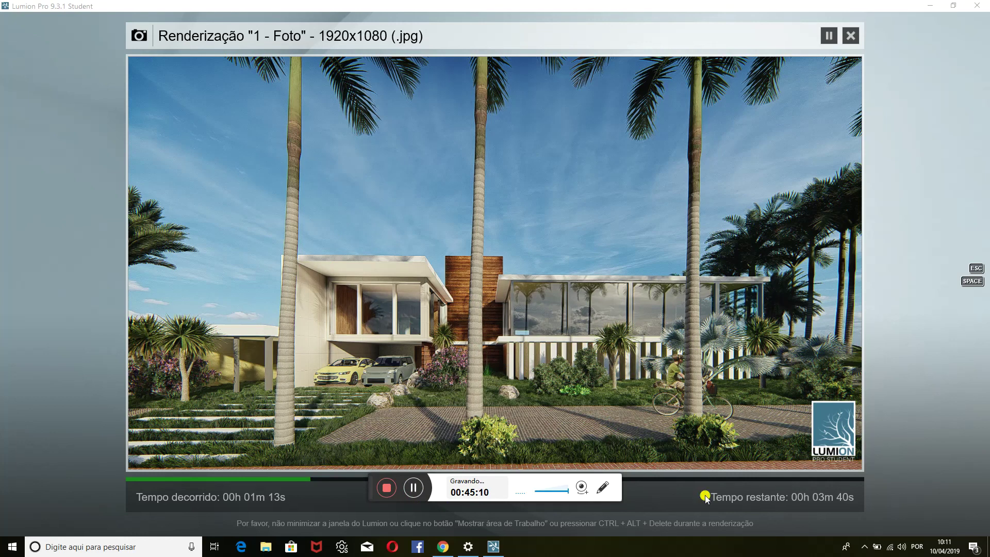